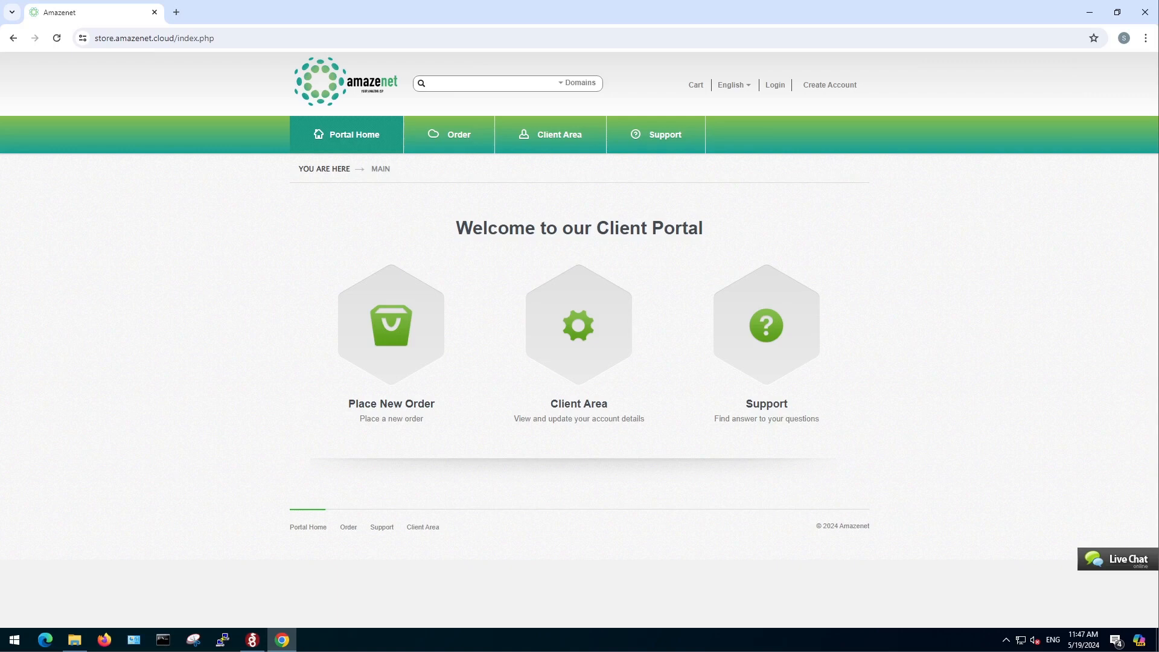
Open the amazenet.sa website in a new browser tab.
click(176, 12)
text(amazenet)
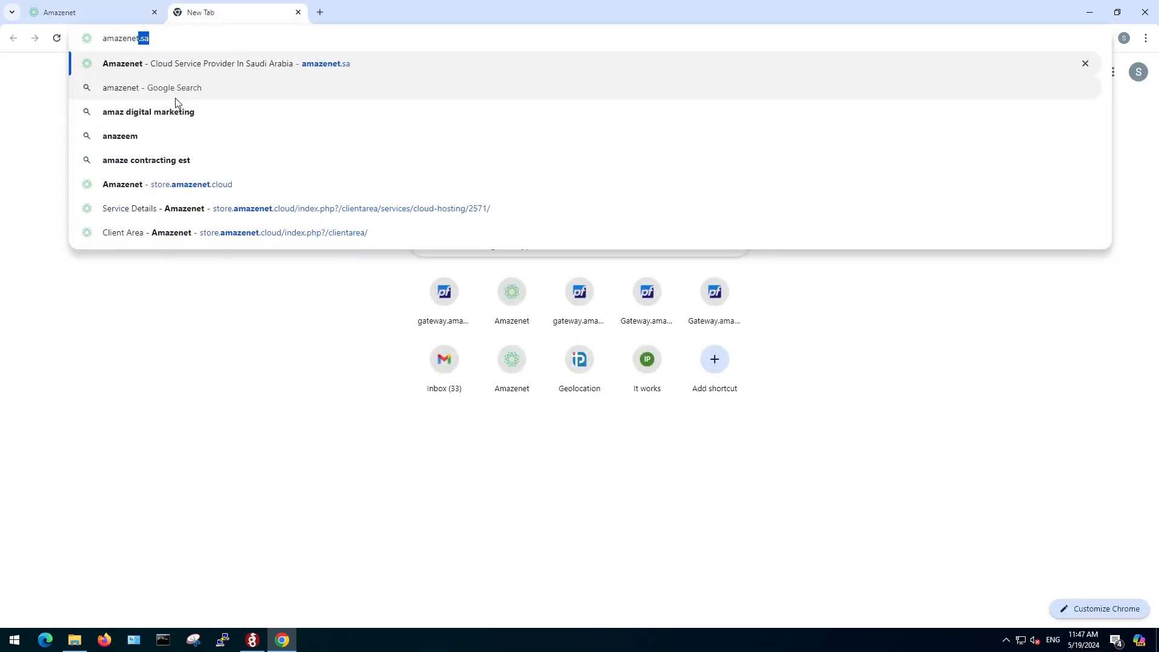
text(.sa)
key(Return)
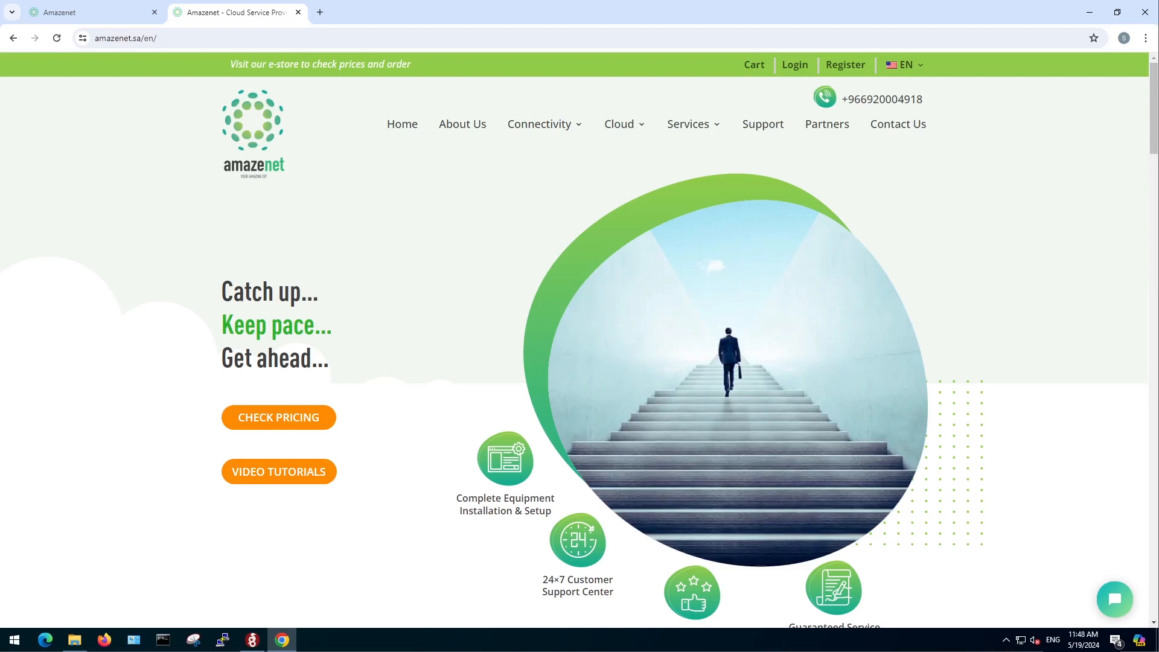
Switch to WireGuard, activate the VPC_VPN tunnel and close its window.
click(253, 640)
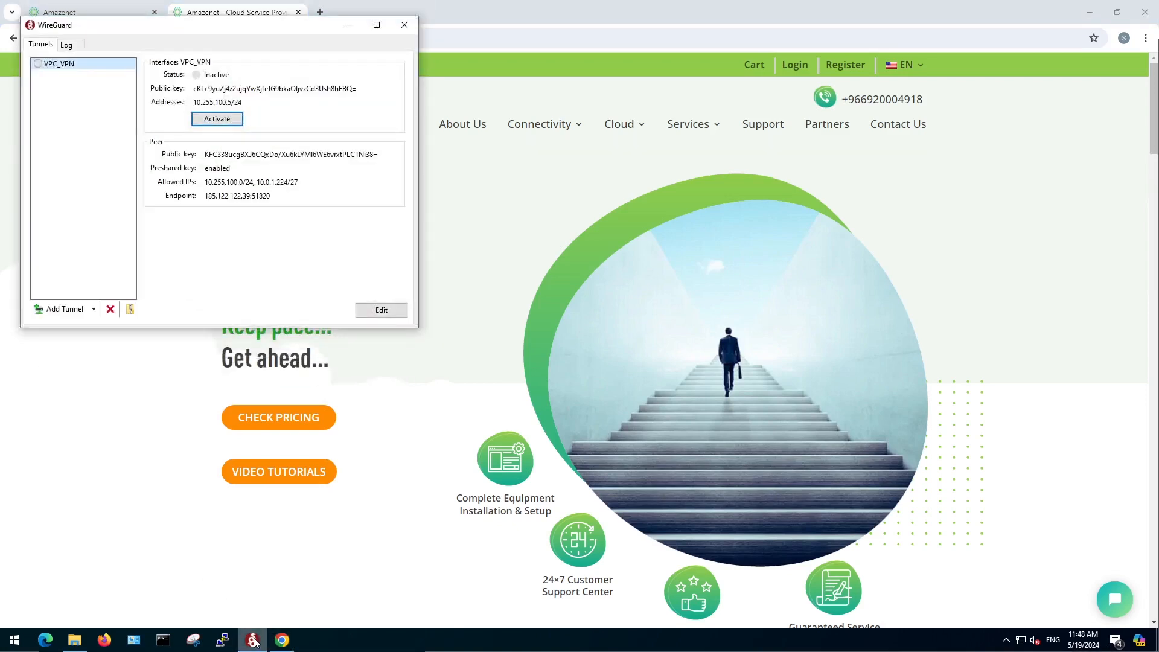
click(226, 120)
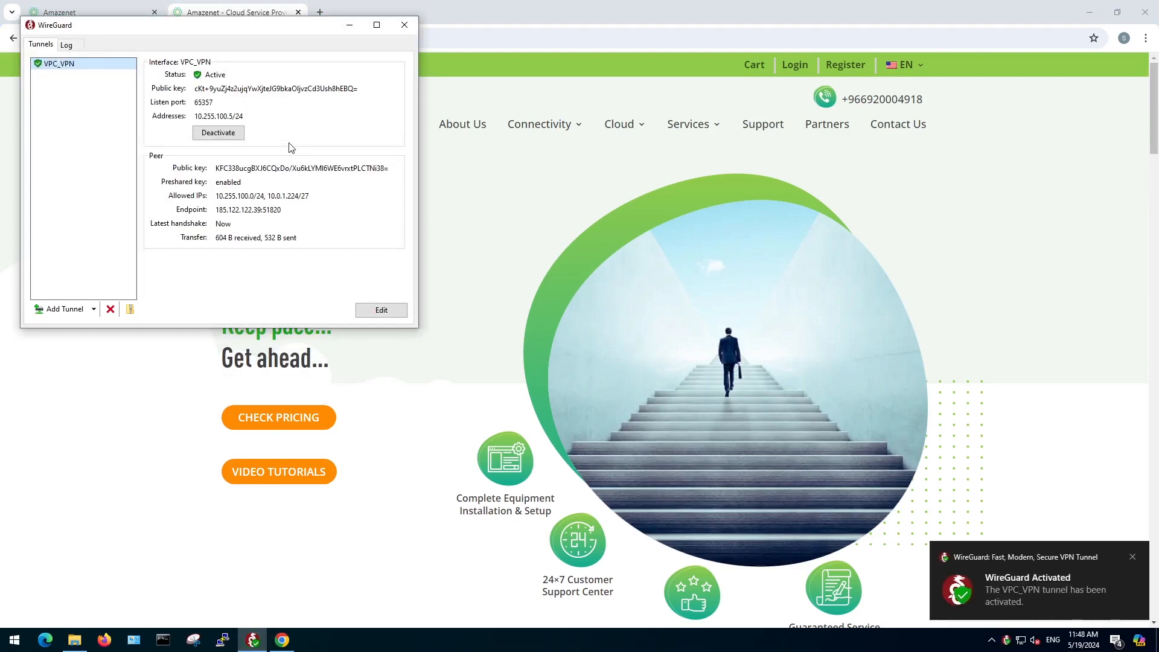
click(404, 24)
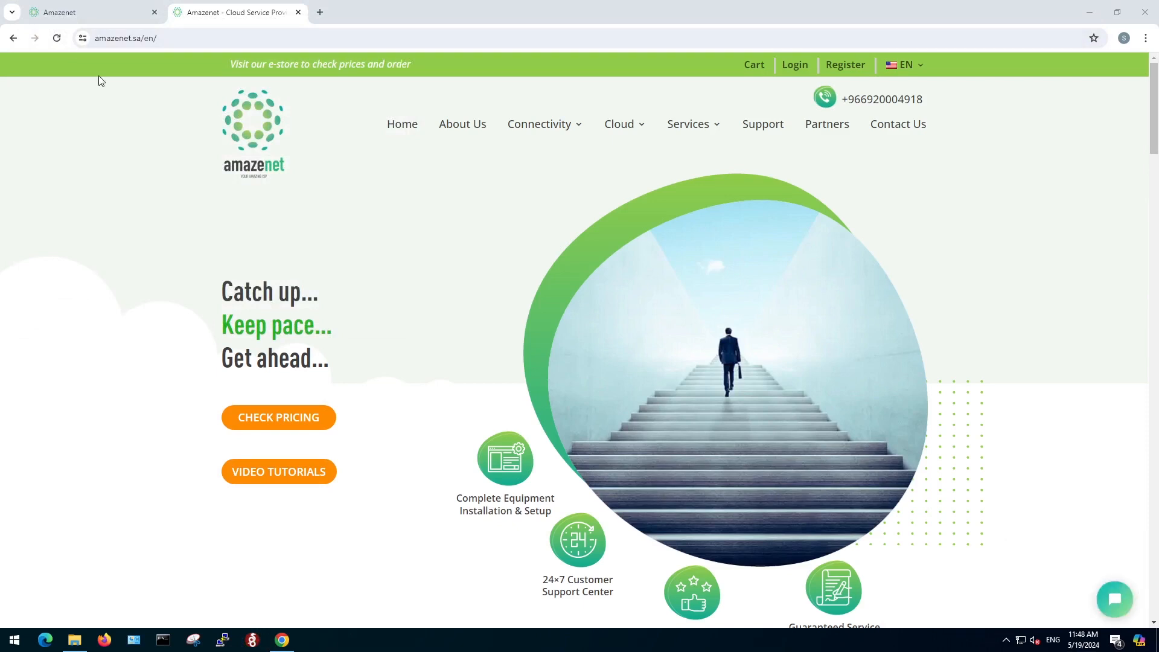
Log in to the Amazenet client portal with the account's e-mail address and password.
click(79, 12)
click(775, 86)
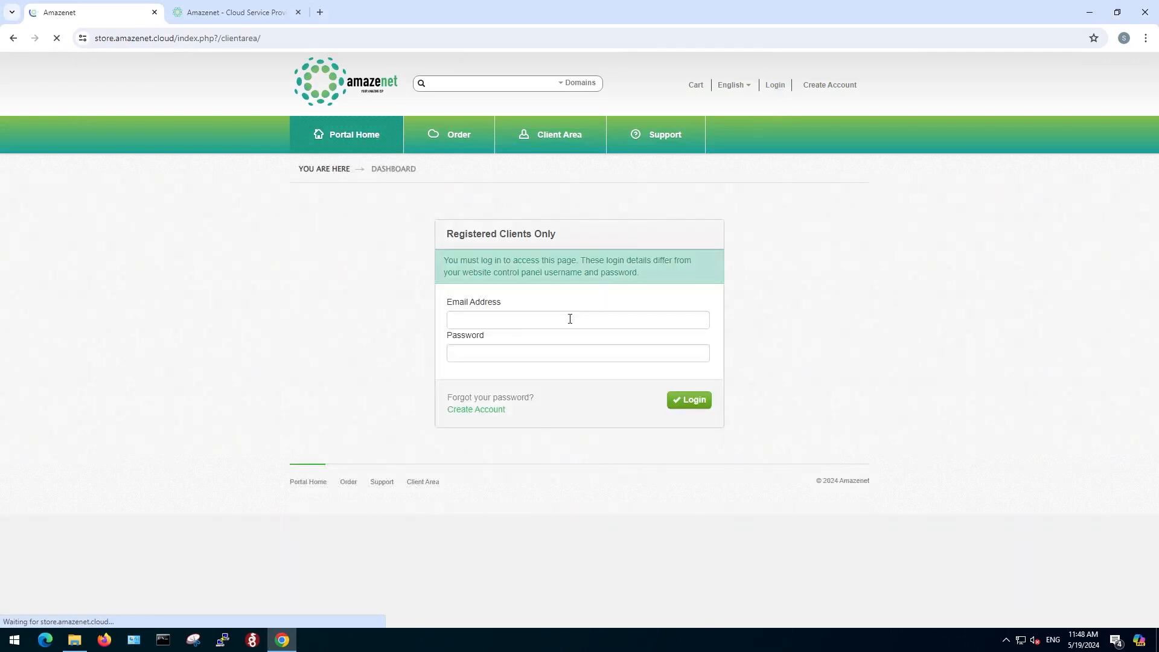
click(570, 318)
click(559, 352)
click(559, 355)
text(•••••••)
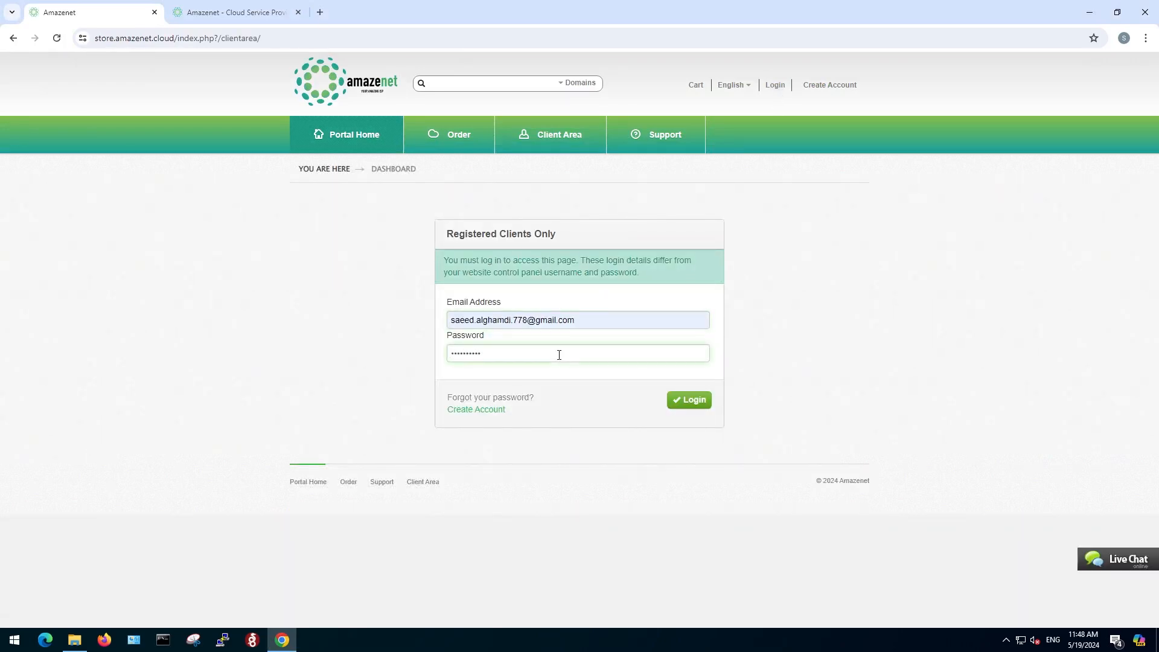
click(697, 405)
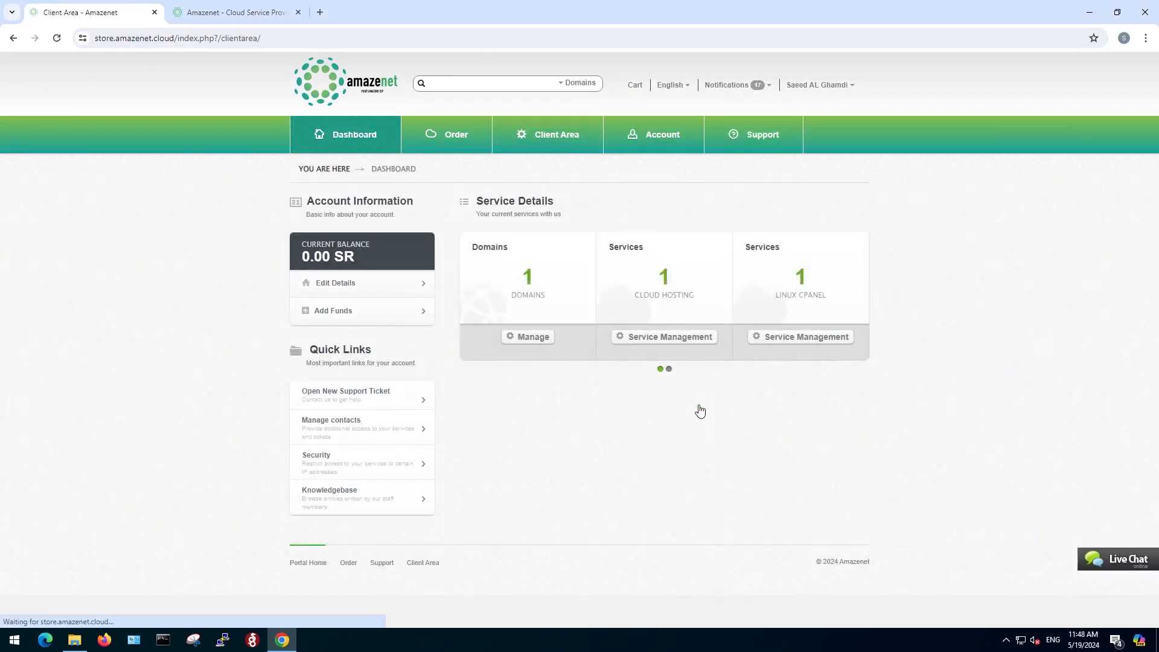
Open the cloud hosting service and show the details of the gateway server.
drag(634, 296, 695, 302)
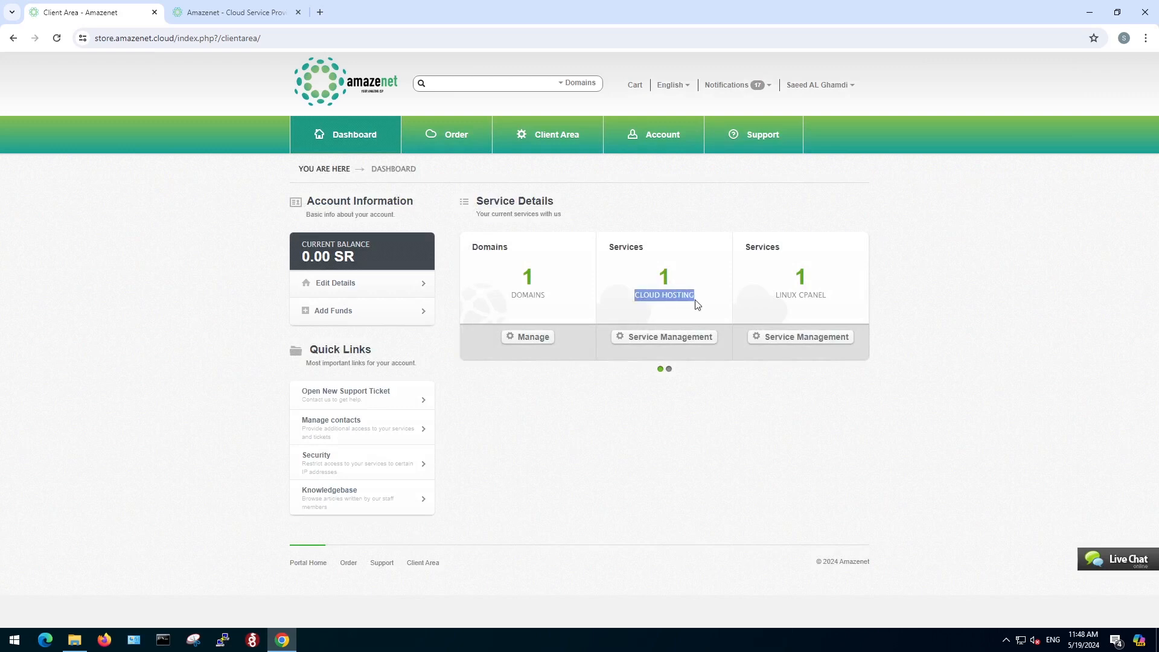
click(611, 336)
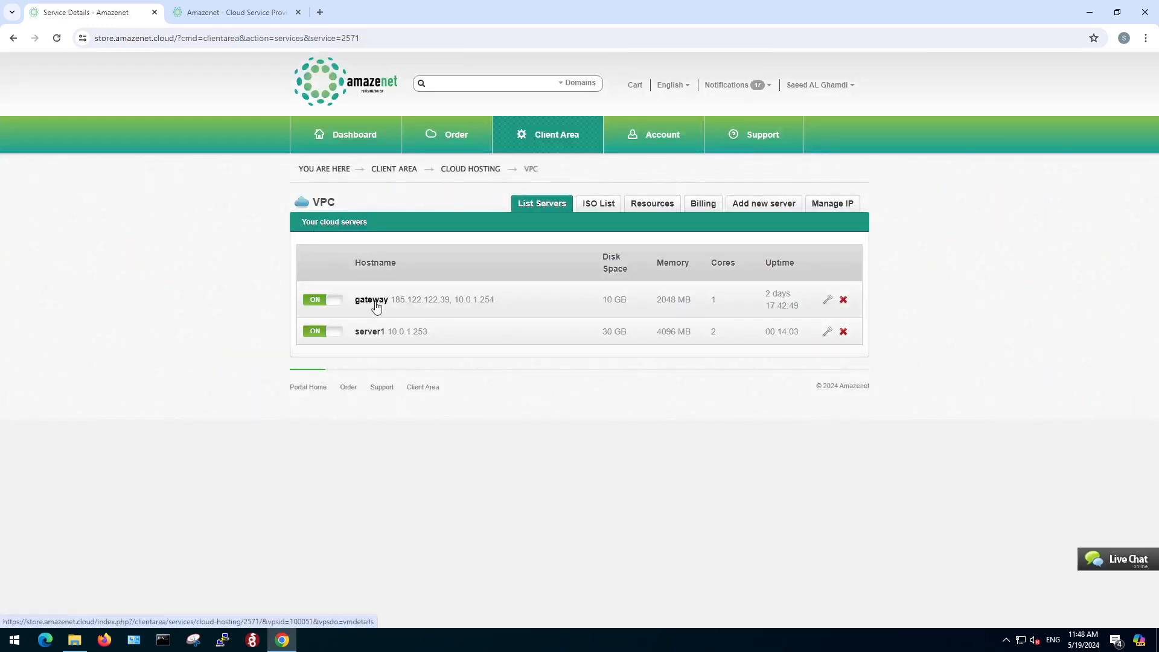
click(377, 308)
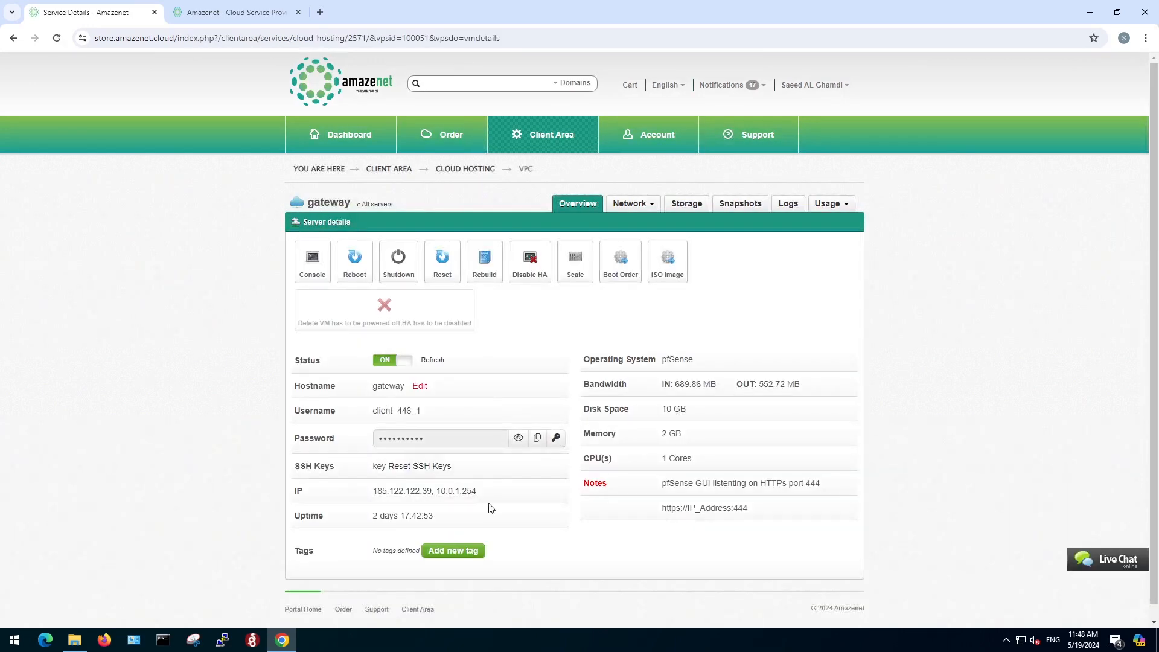
drag(476, 491, 435, 495)
click(320, 12)
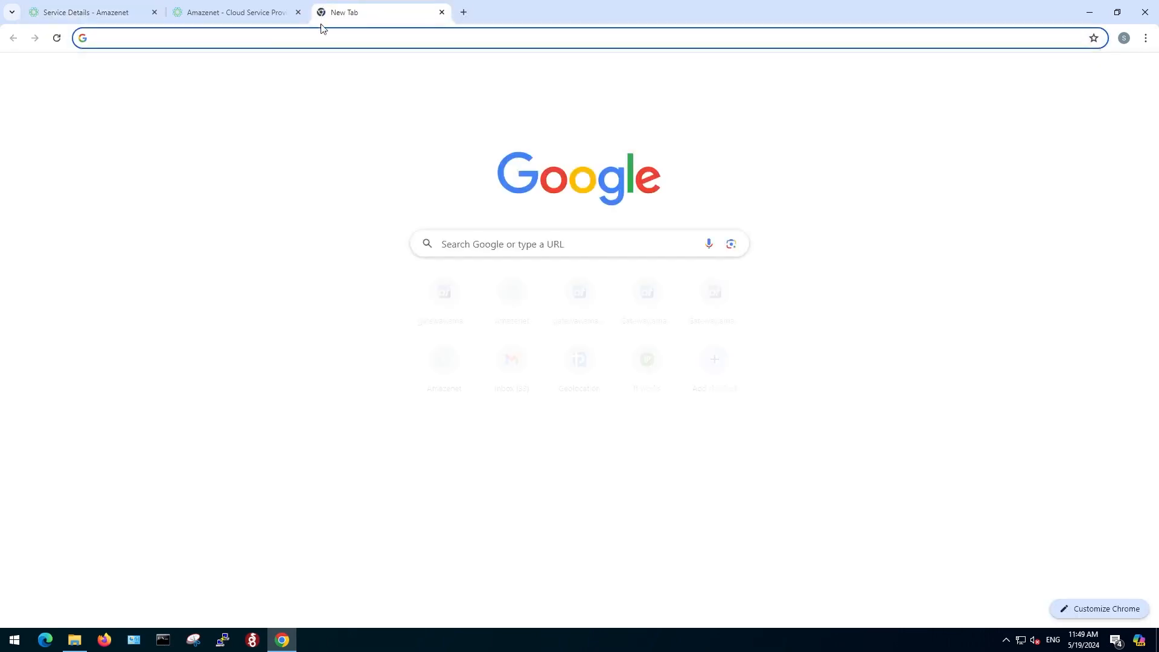
text(https:)
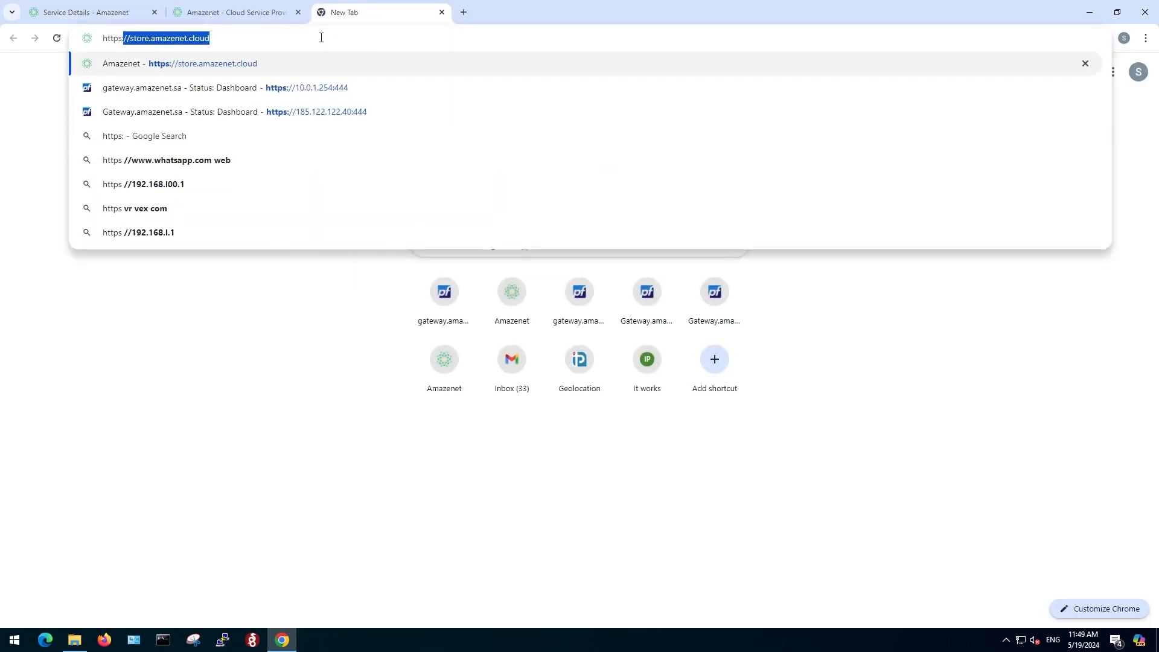
text(//10.0.1)
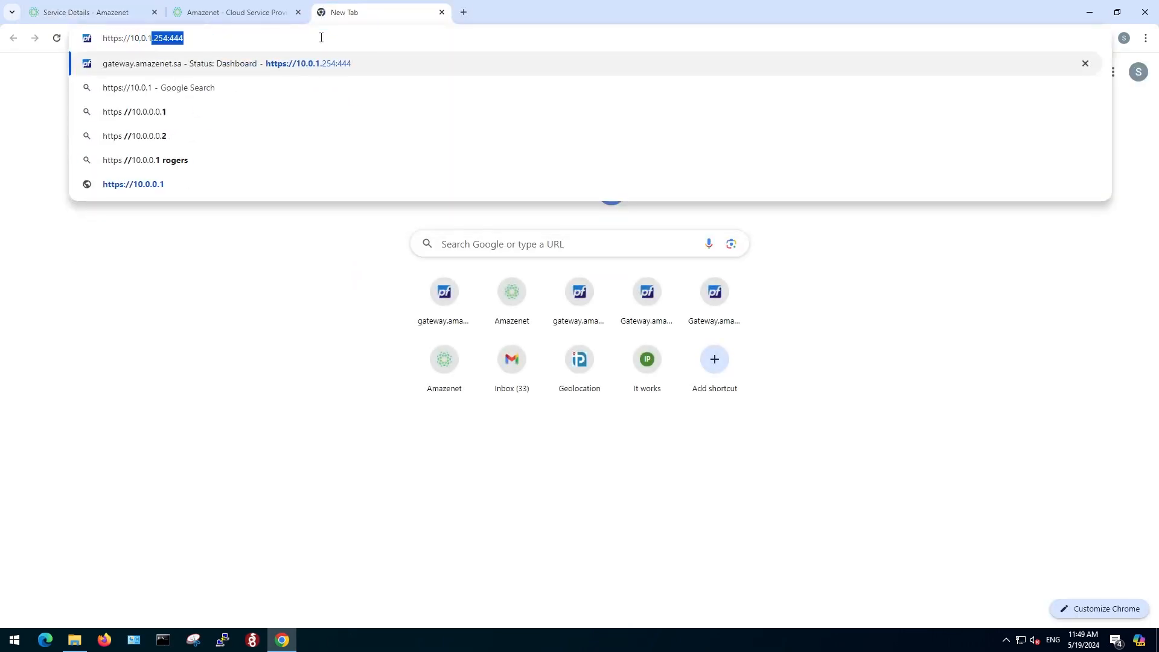
text(.254.:444)
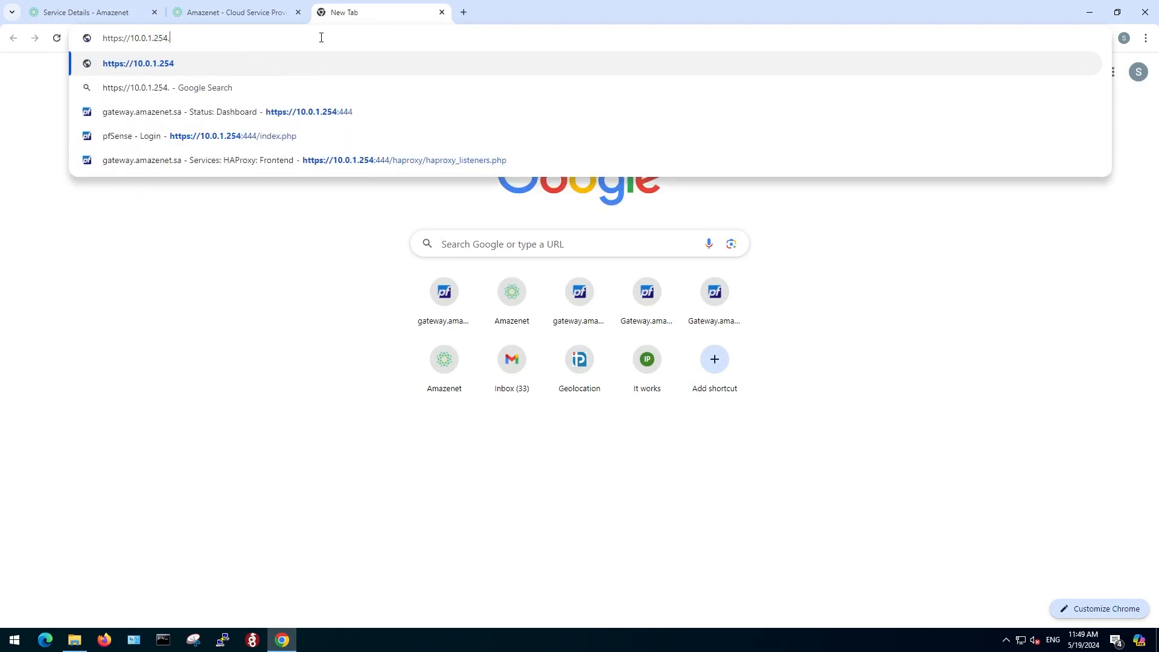
key(Return)
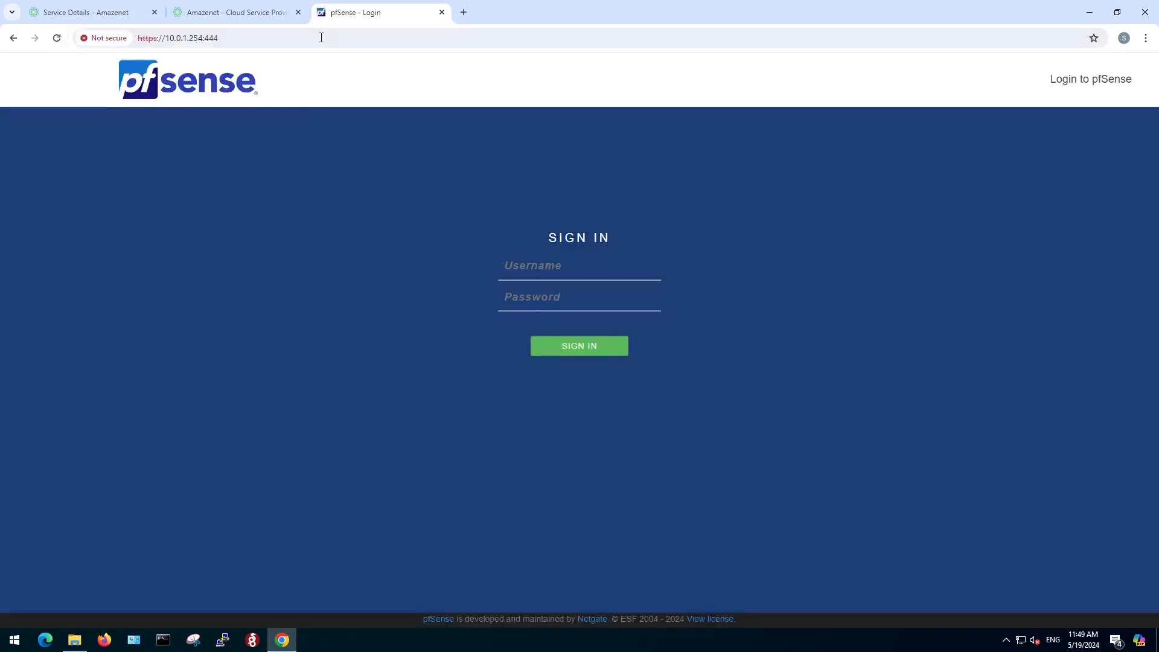
Copy the gateway's username from its server details into the pfSense sign-in form.
click(90, 12)
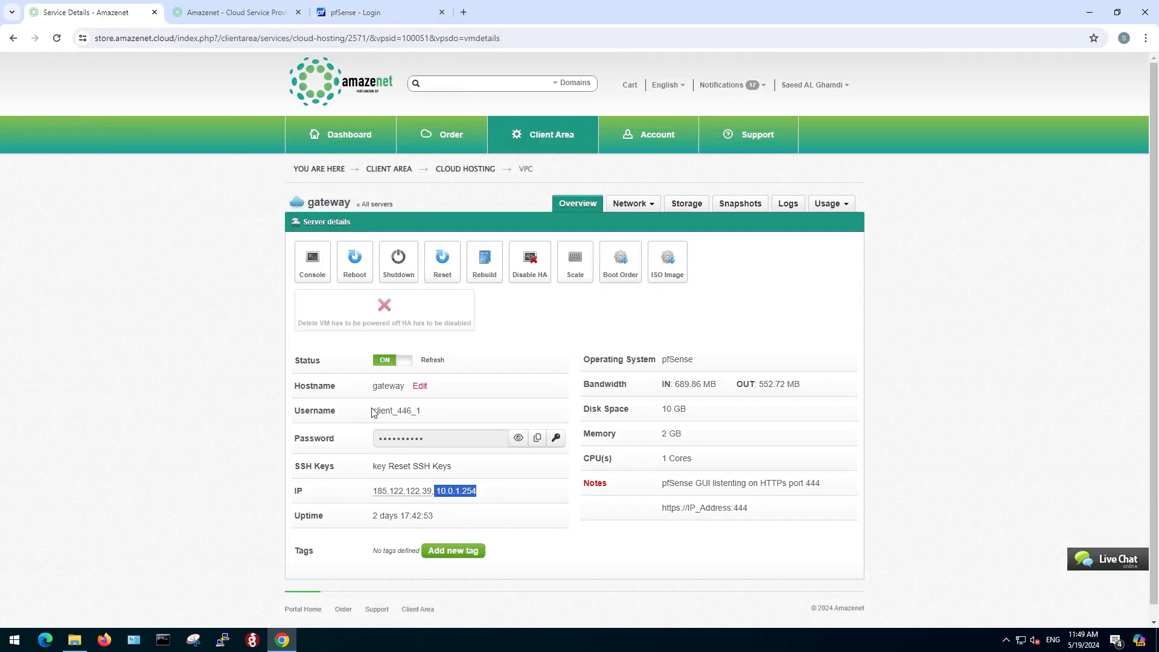
drag(372, 411, 424, 414)
right_click(396, 413)
click(416, 429)
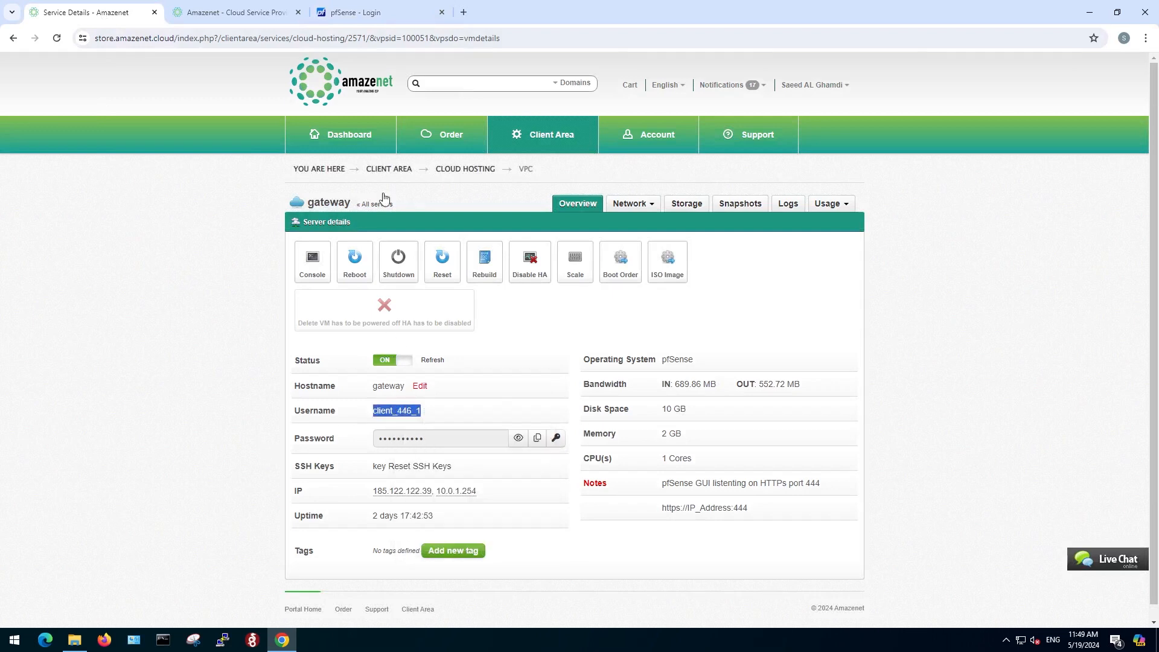
click(410, 17)
right_click(524, 268)
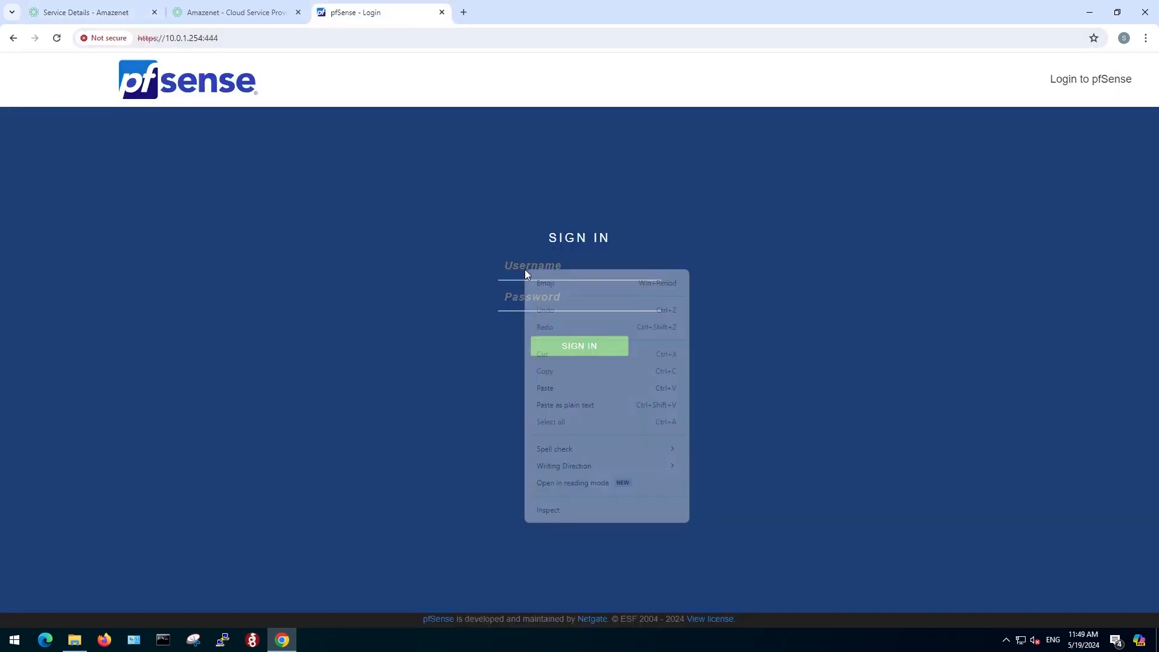
click(544, 385)
Copy the gateway's password from its server details into the pfSense form and sign in.
click(72, 17)
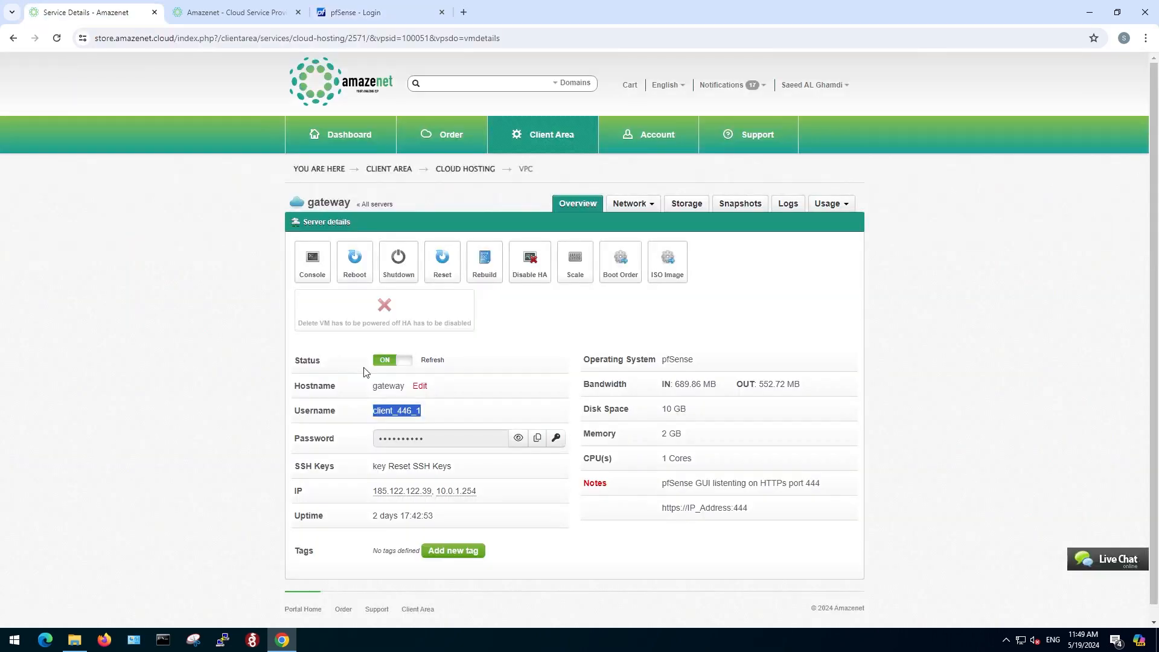
click(537, 439)
click(382, 14)
right_click(517, 299)
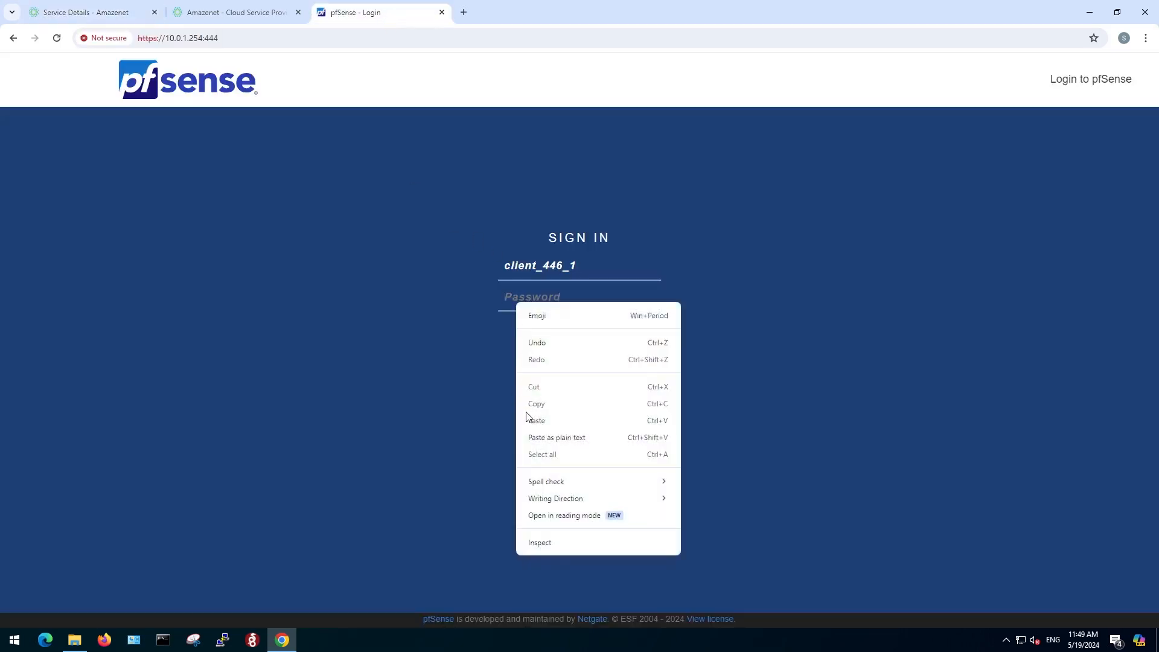
click(540, 416)
click(569, 350)
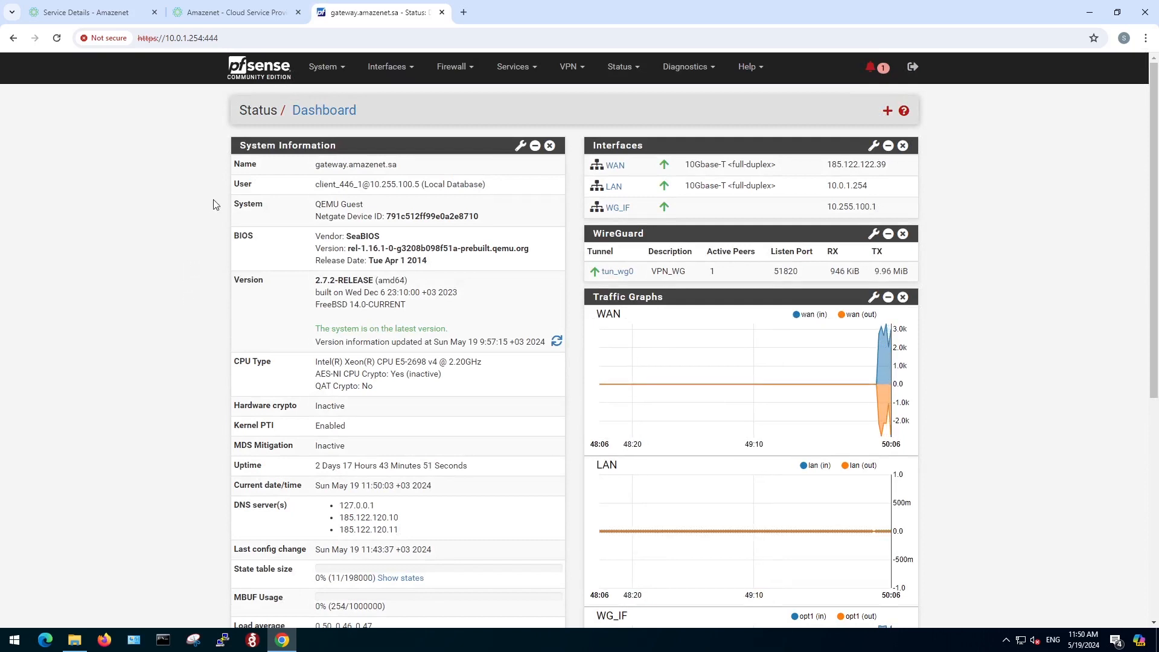
Check the Package Manager's installed packages for haproxy-devel.
click(324, 68)
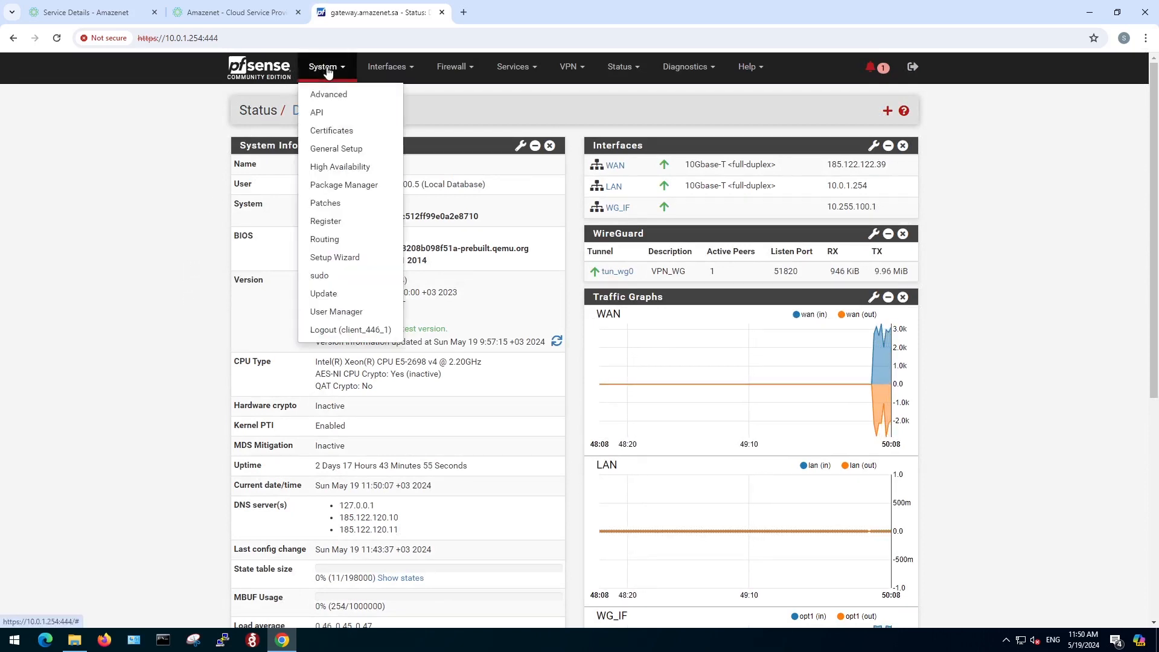
click(343, 184)
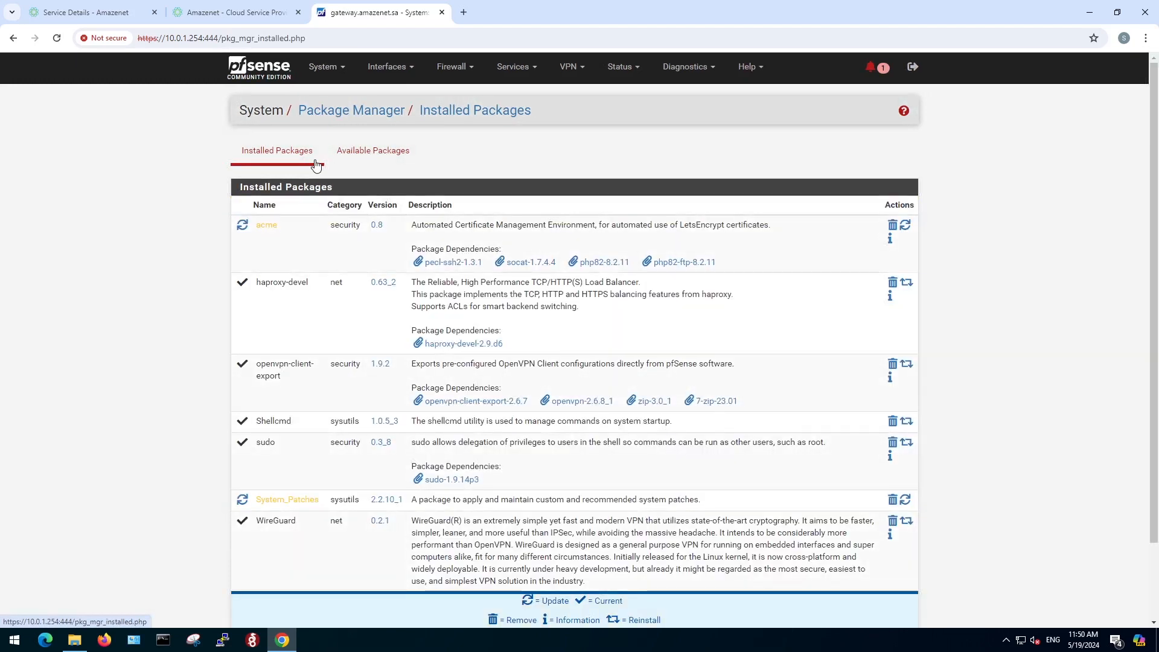
drag(256, 283, 308, 285)
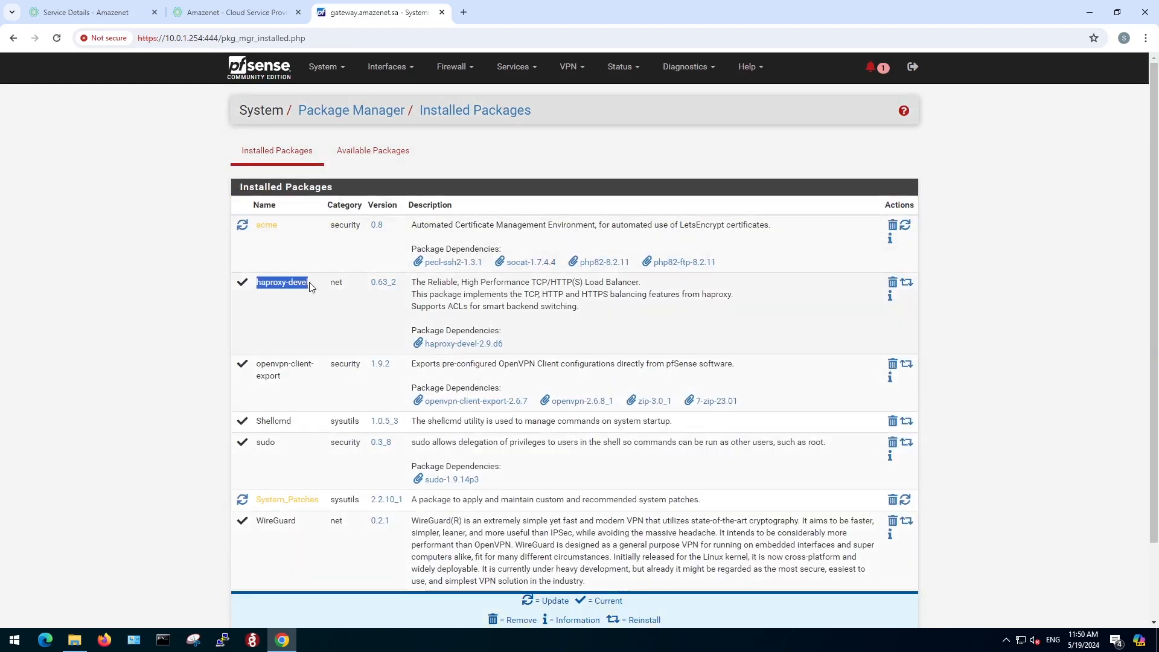
click(289, 312)
Open the HAProxy service and start adding a new frontend.
click(528, 72)
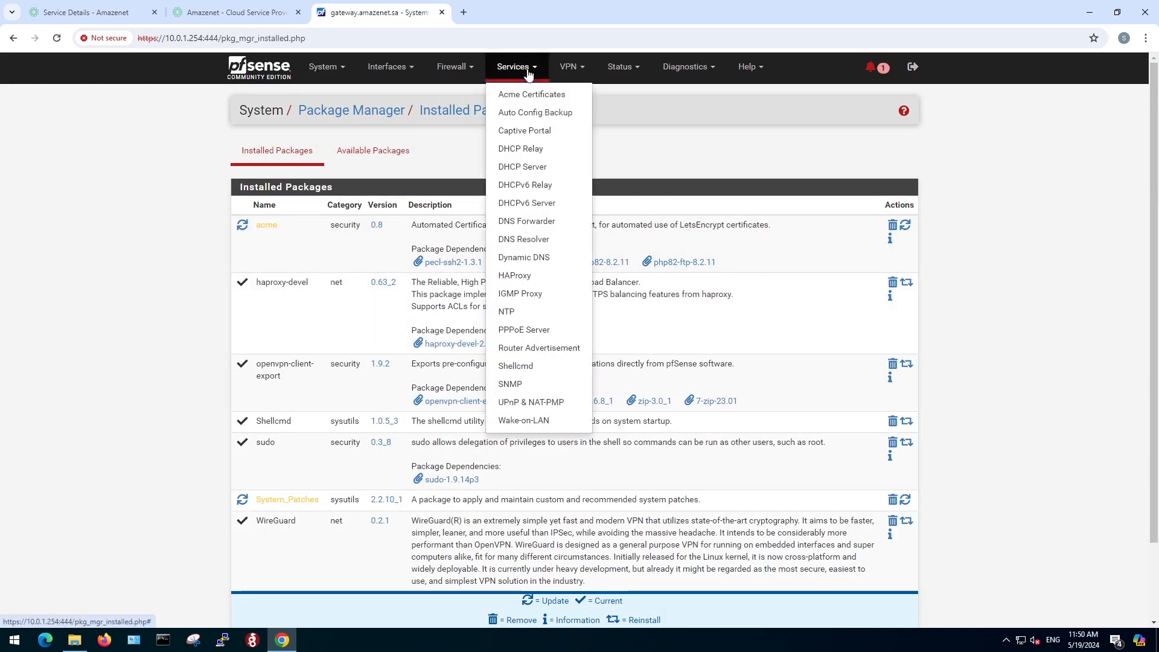
click(521, 278)
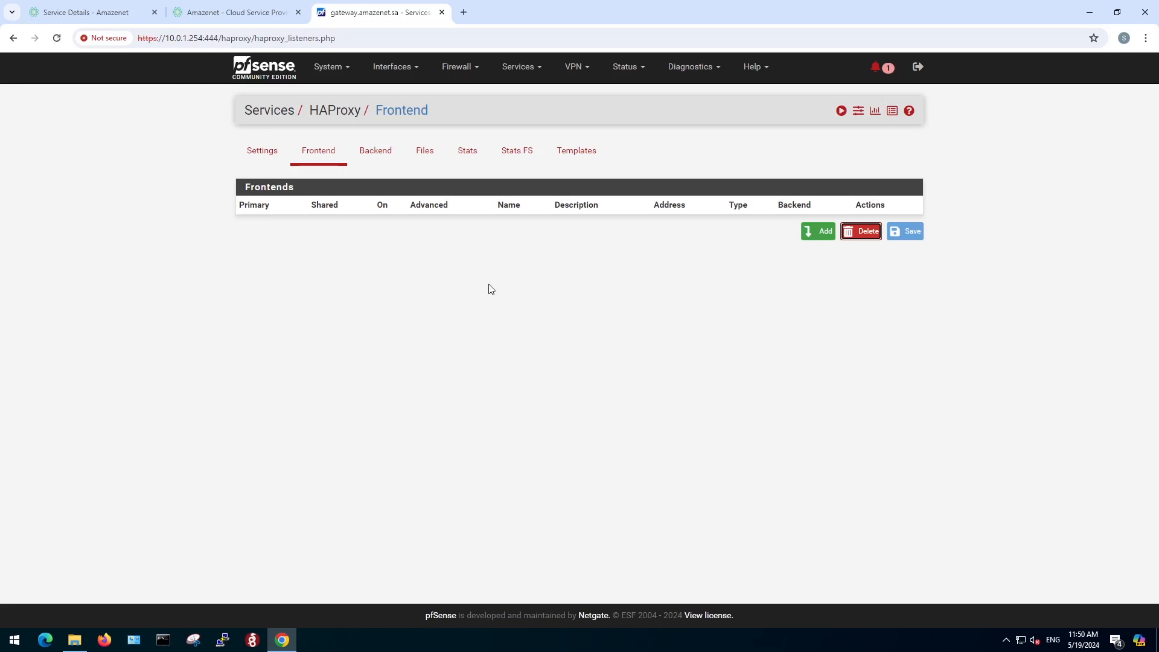
click(823, 238)
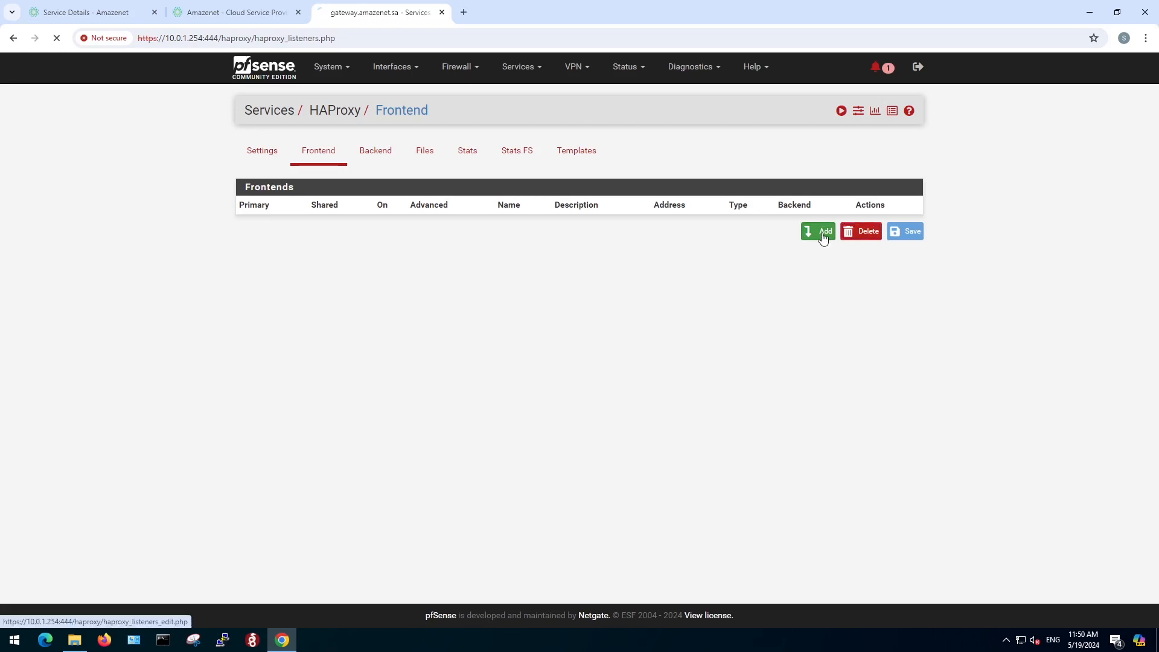
Name the frontend 80 and set its description to "http to https redirect".
click(444, 213)
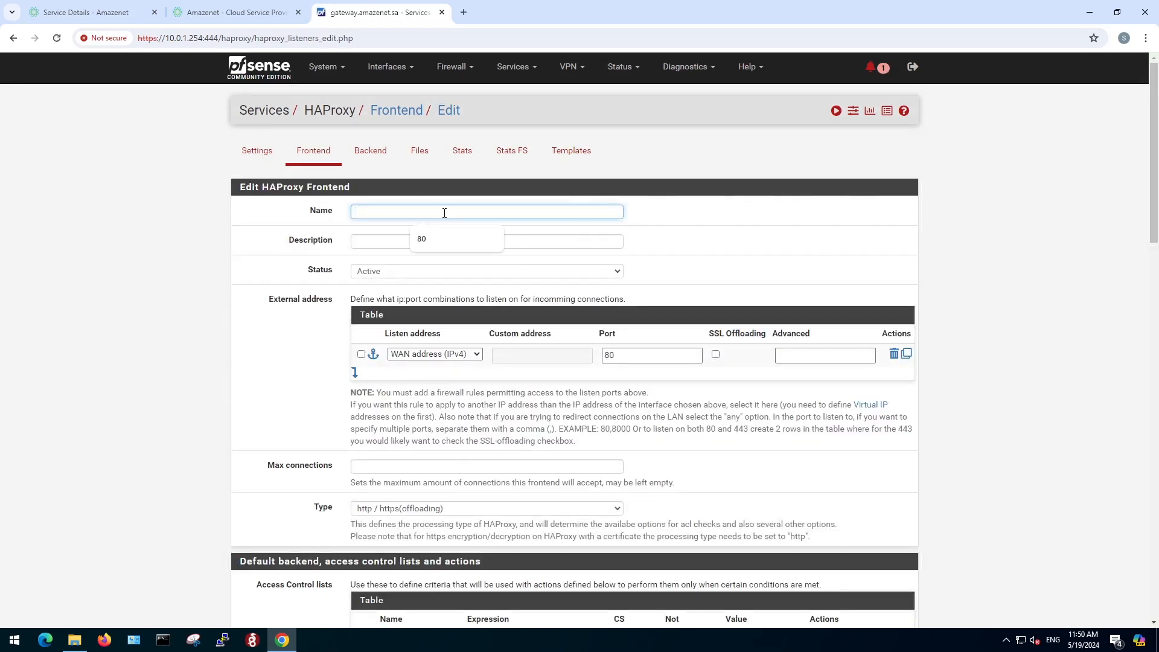
click(436, 237)
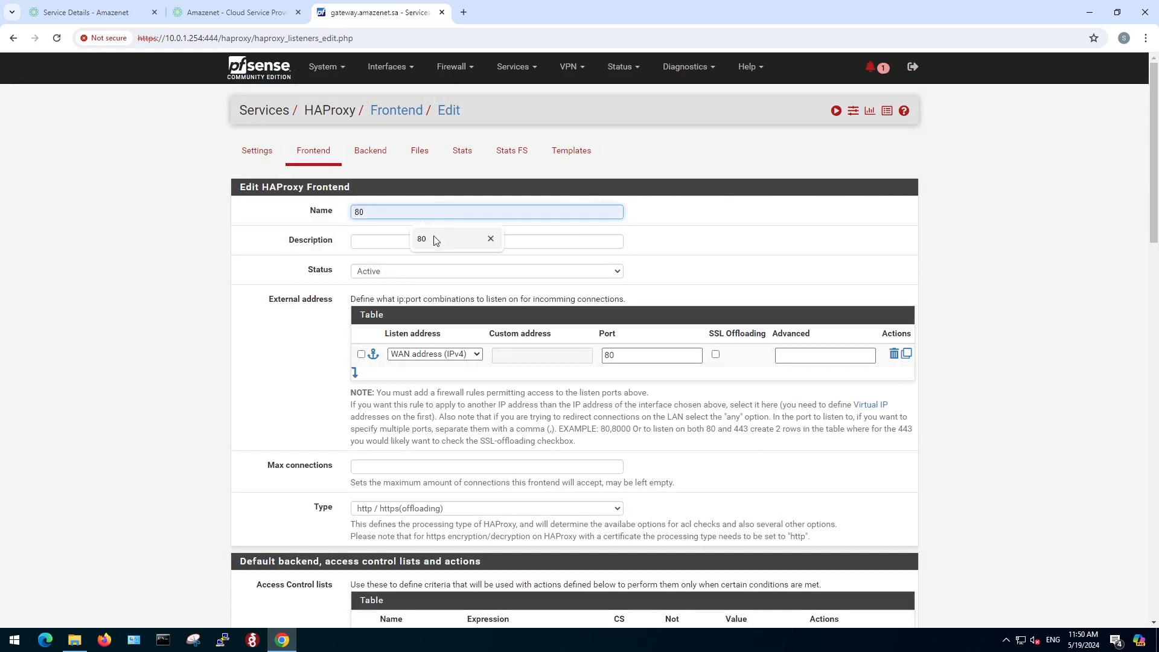
click(403, 240)
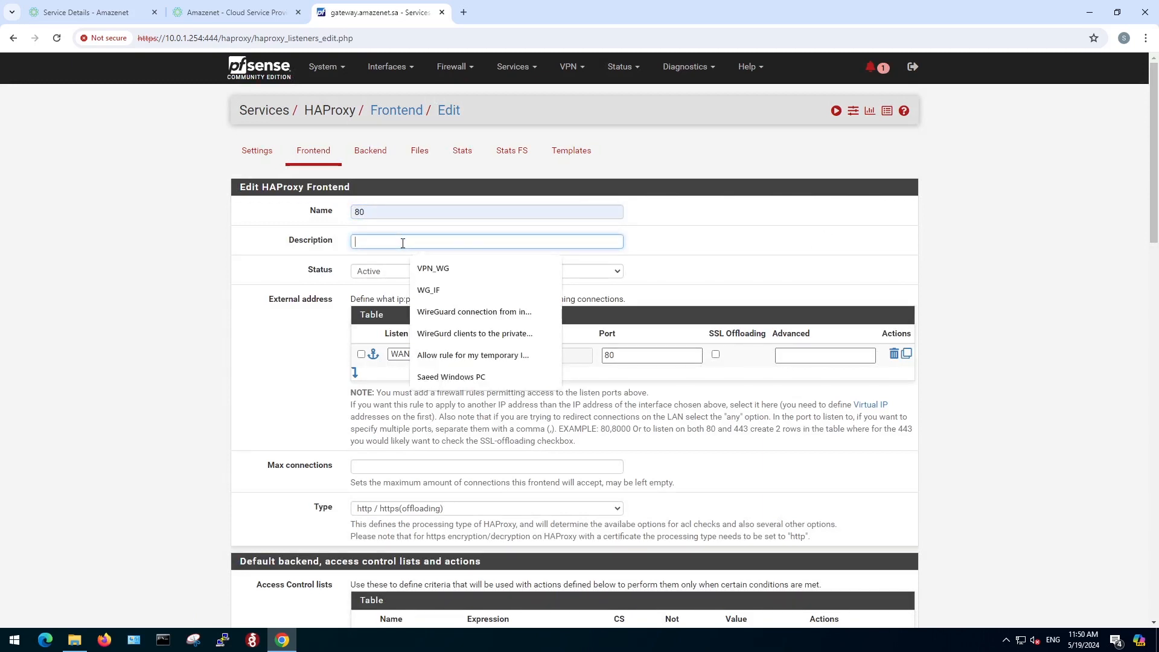
text(h)
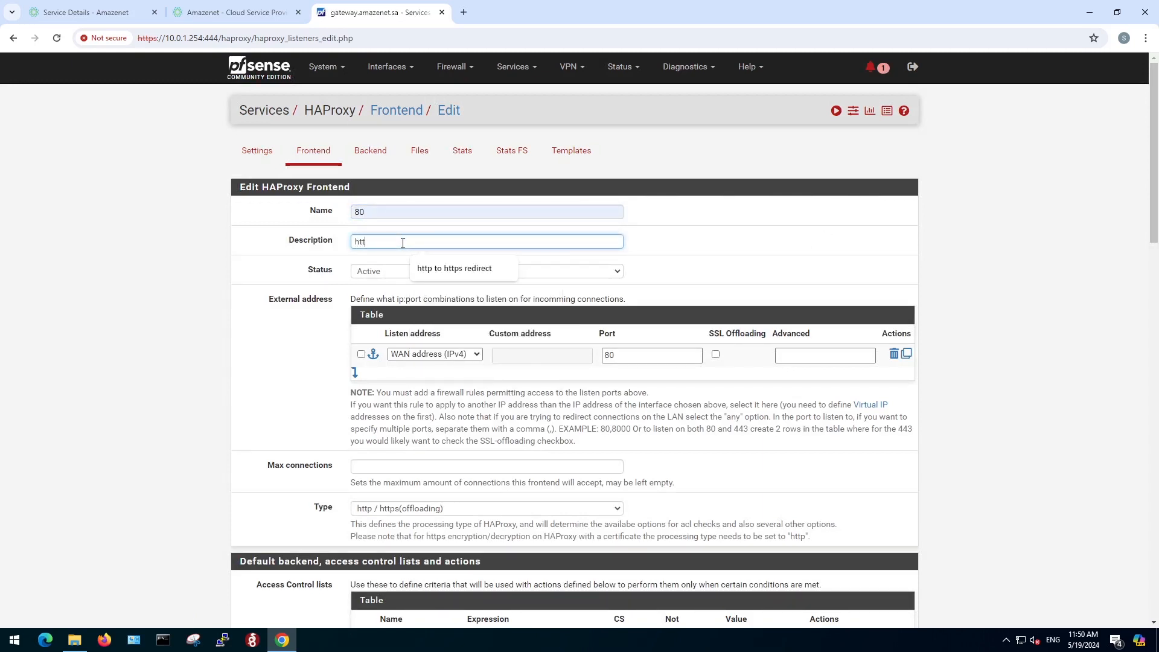
text(ttps redirect)
click(443, 271)
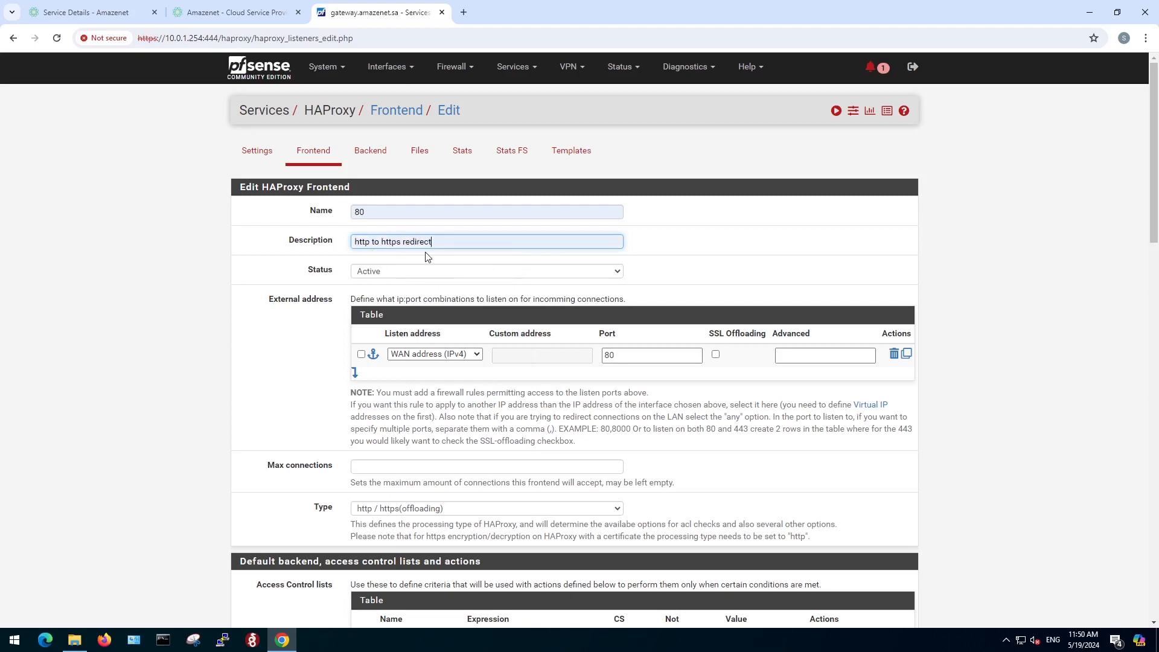
Review the frontend's external address settings, including its listen address and port.
double_click(269, 299)
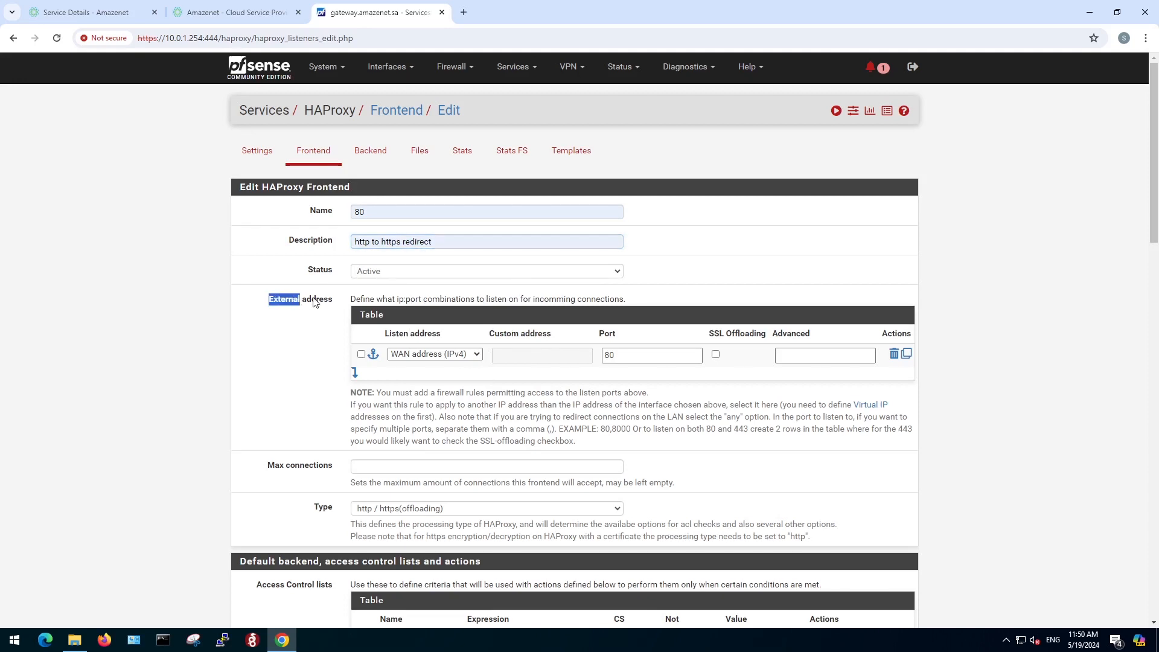
click(322, 337)
drag(384, 334, 428, 334)
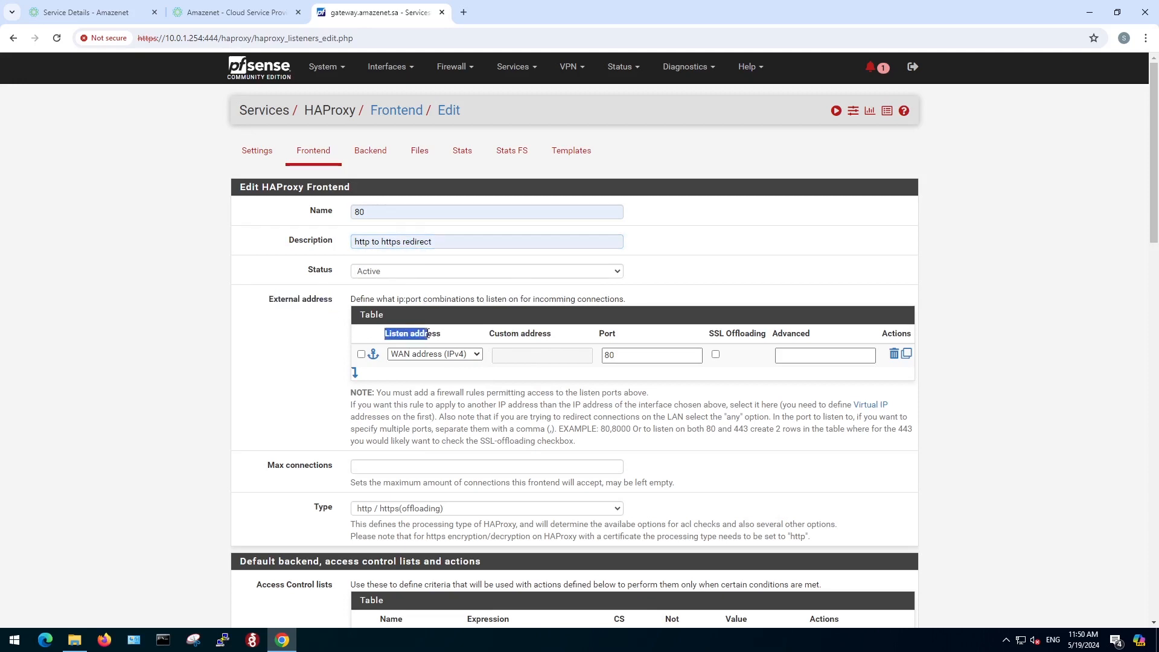
click(428, 335)
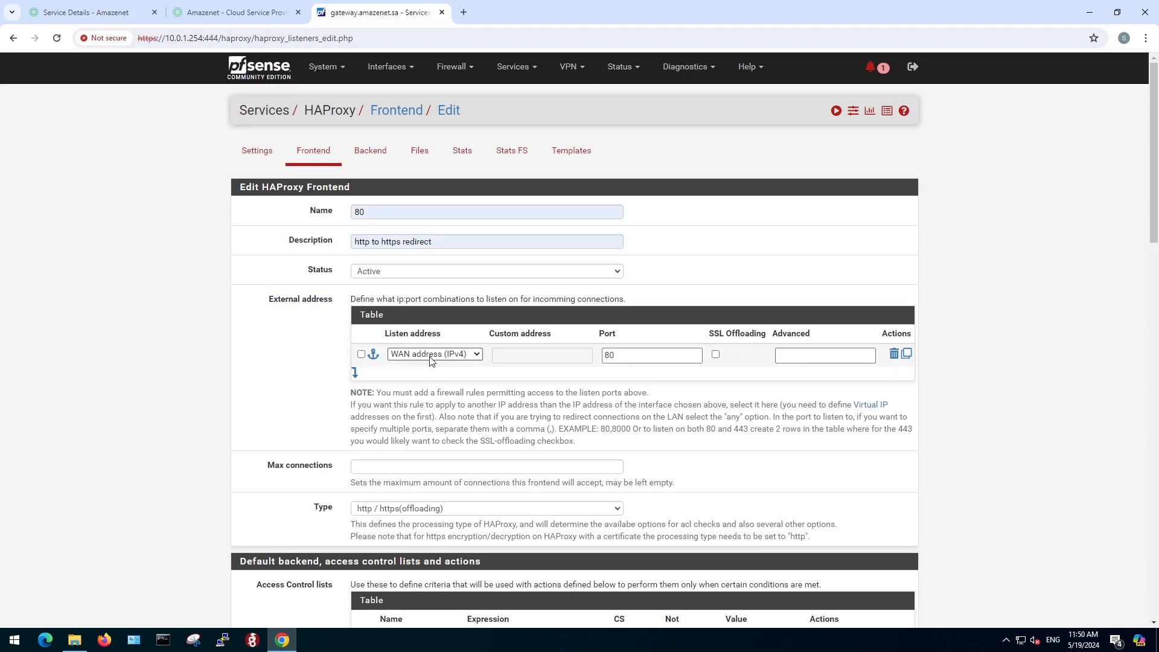
click(616, 357)
Add an http-request redirect action to the frontend with the rule "scheme https".
scroll(616, 362, down, 6)
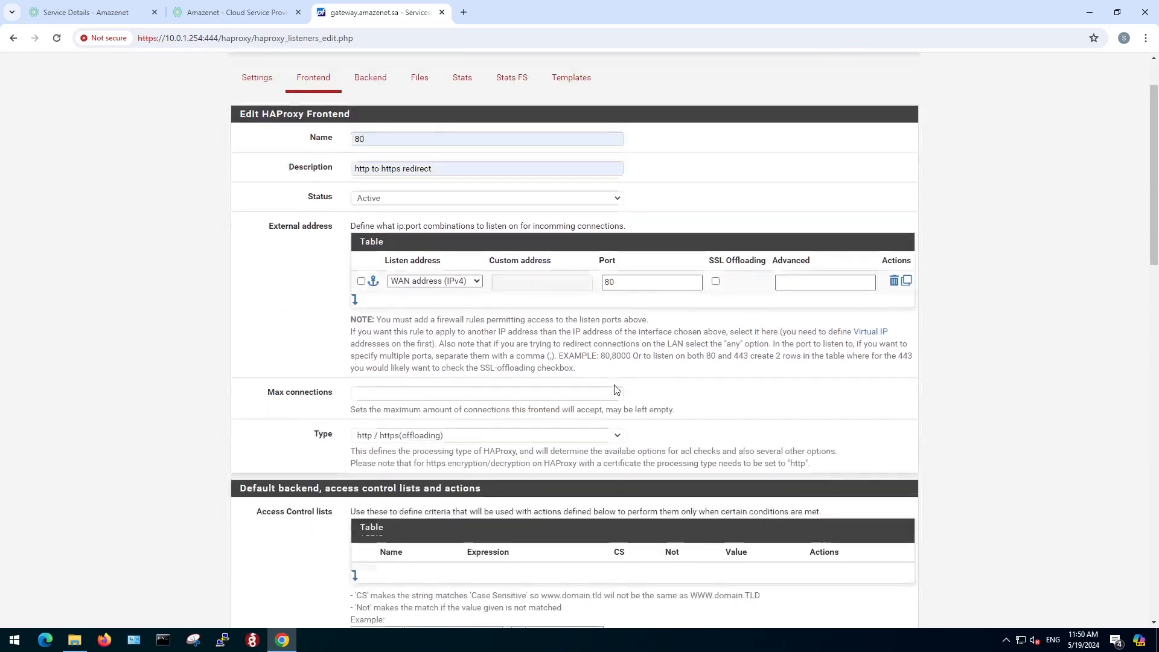
scroll(616, 389, down, 2)
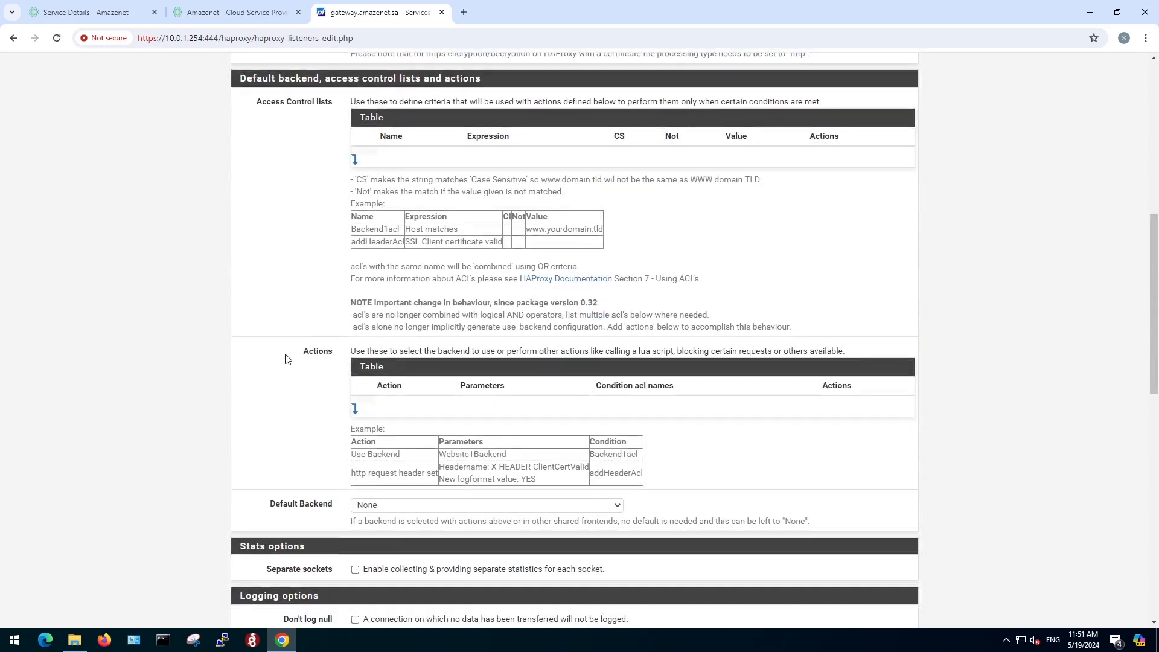
double_click(314, 352)
click(321, 372)
click(355, 409)
click(471, 414)
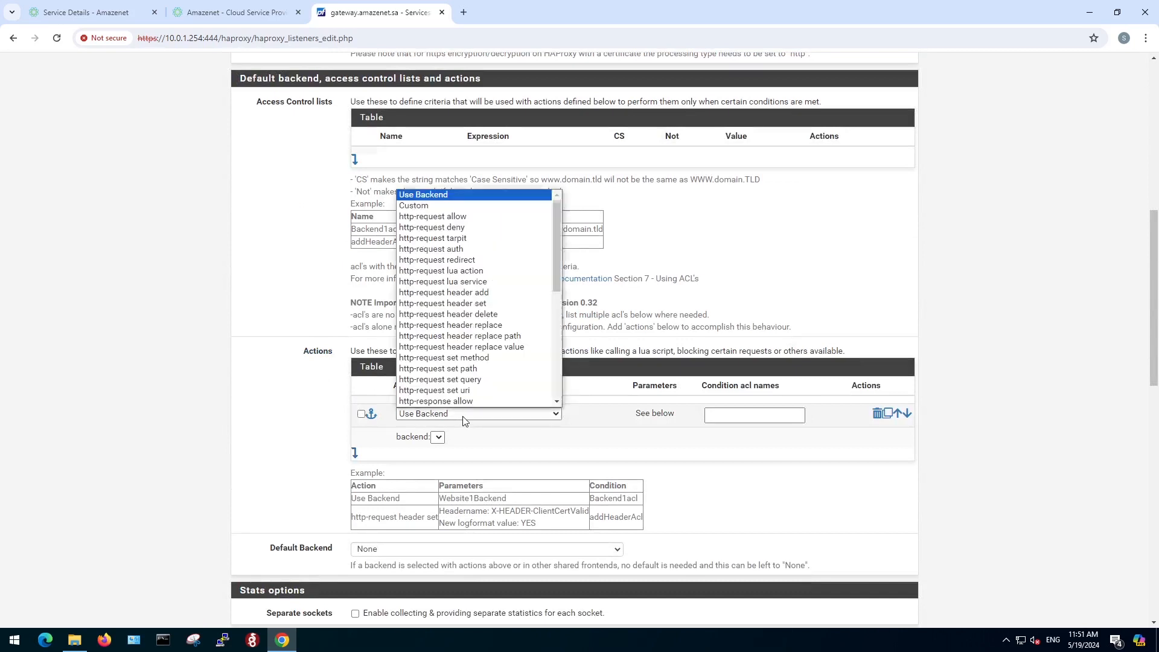
click(439, 260)
click(434, 439)
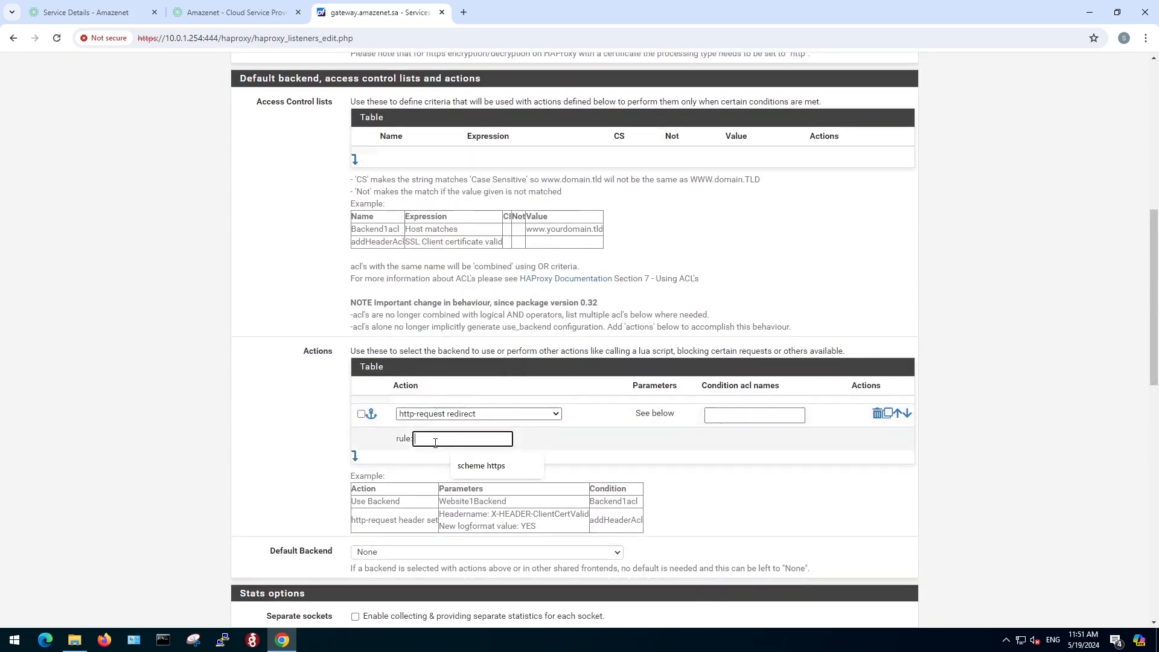
text(scheme https)
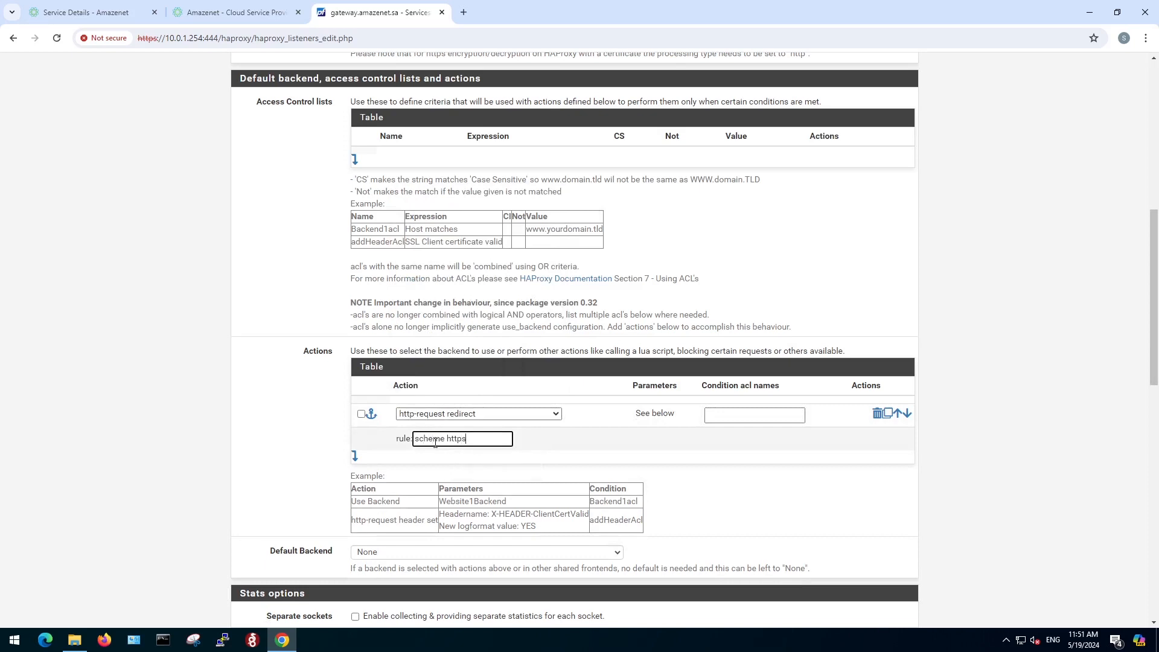
Save the port 80 frontend and apply the HAProxy configuration changes.
scroll(283, 447, down, 6)
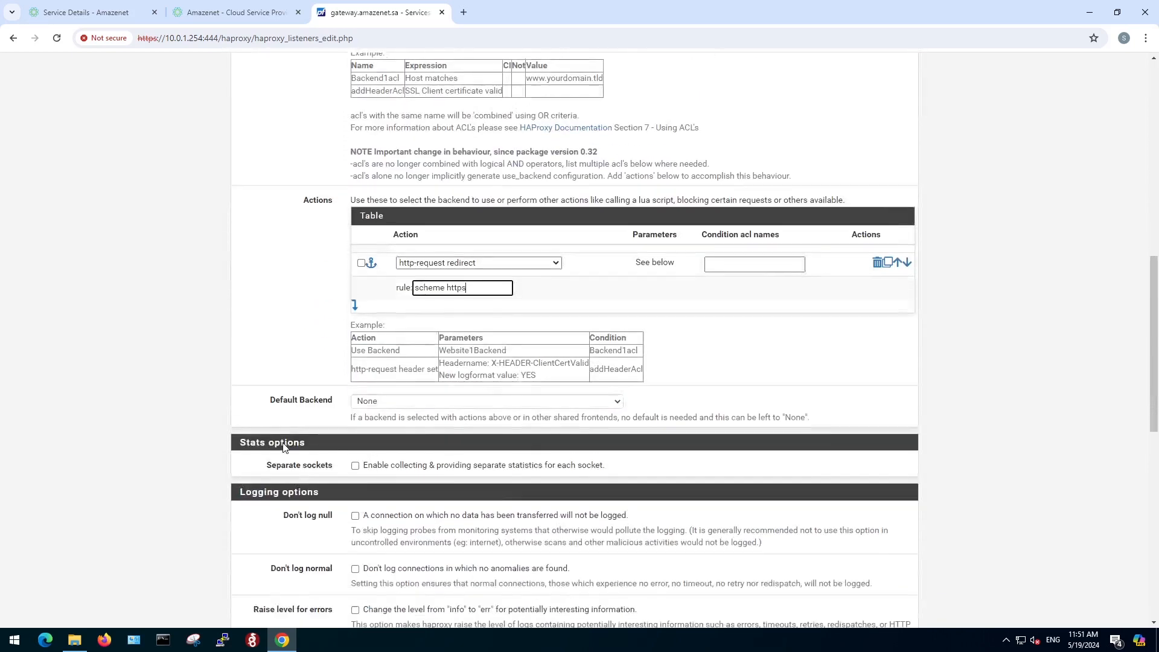
scroll(286, 448, down, 5)
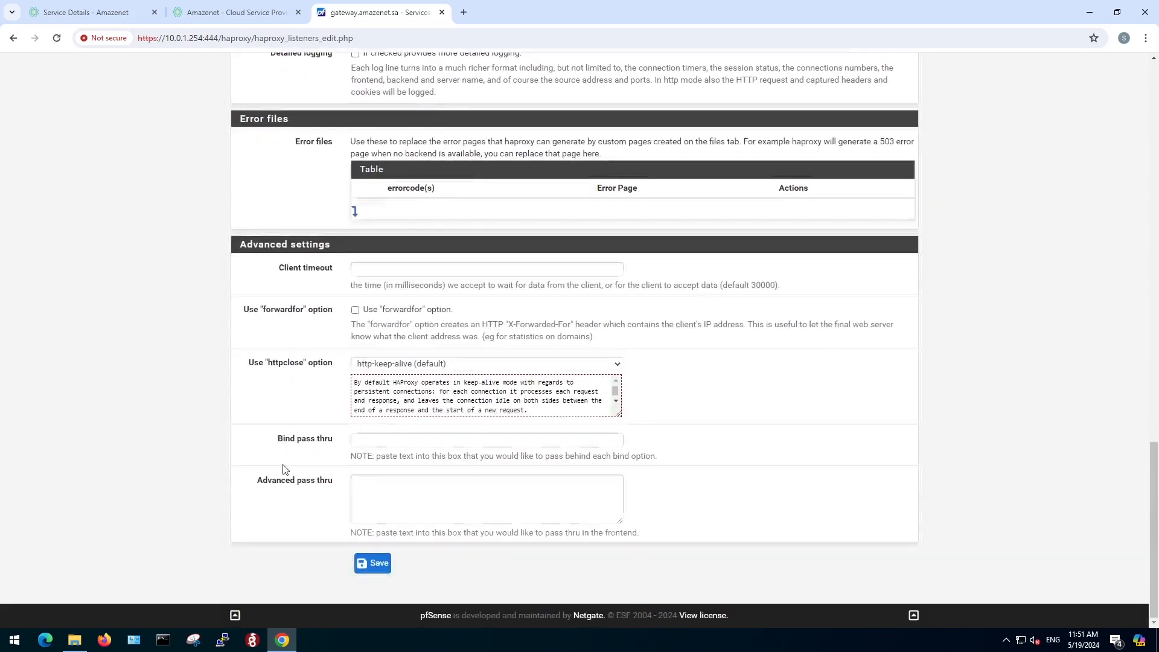
click(373, 565)
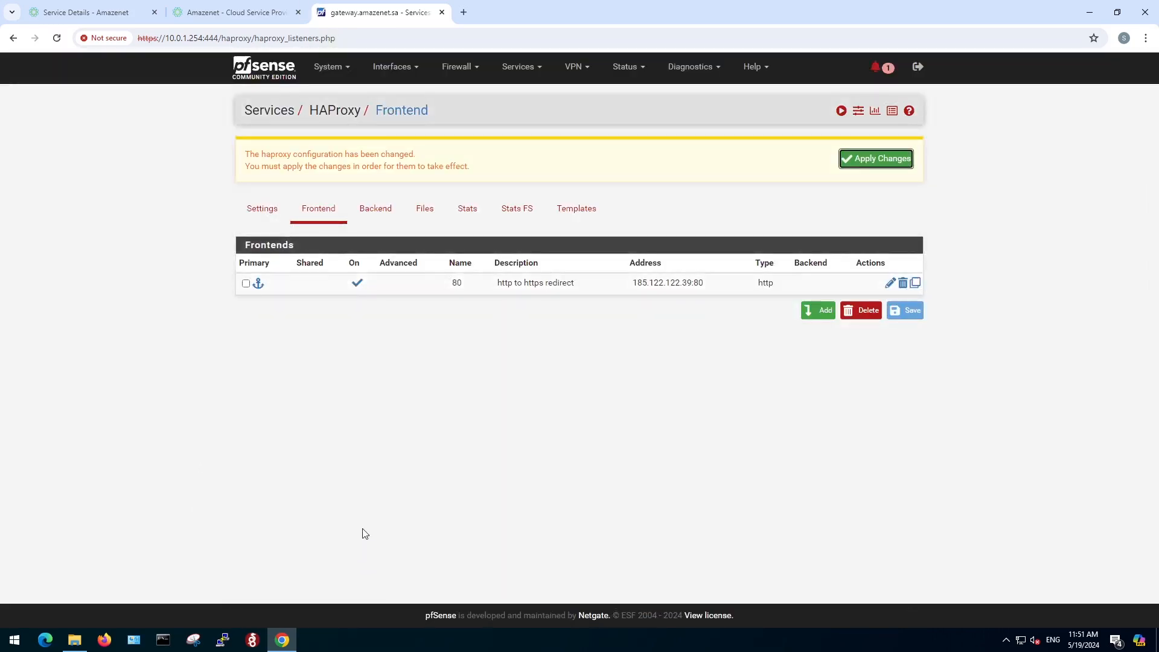
click(870, 157)
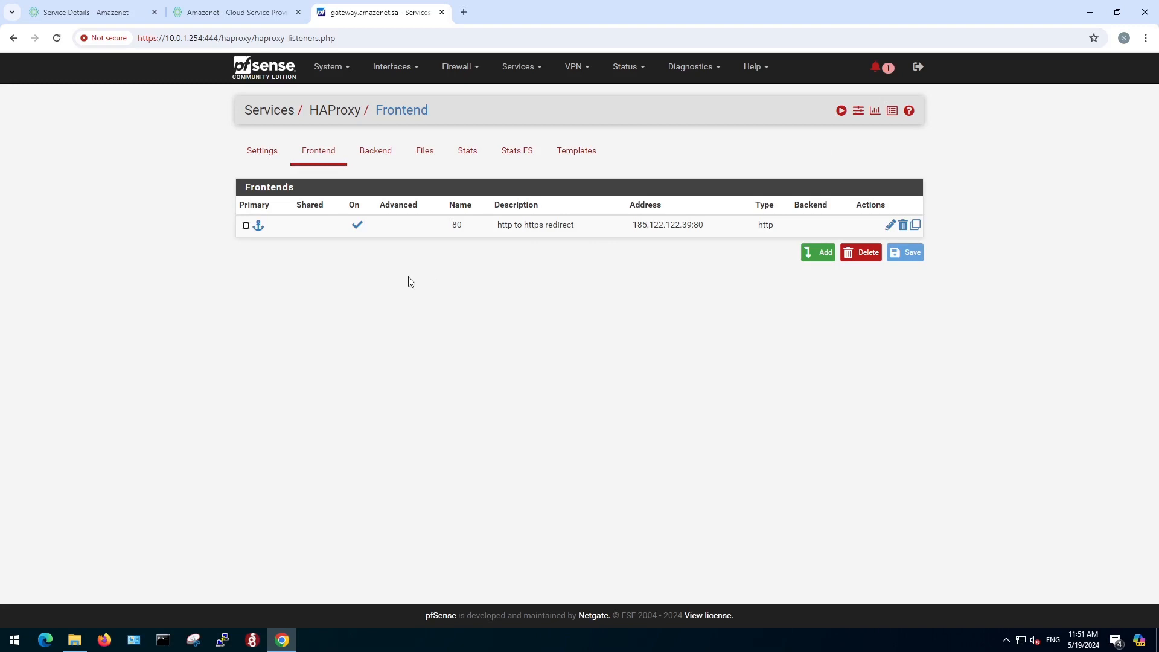
Start a new HAProxy backend server pool and name it backend1.
click(371, 157)
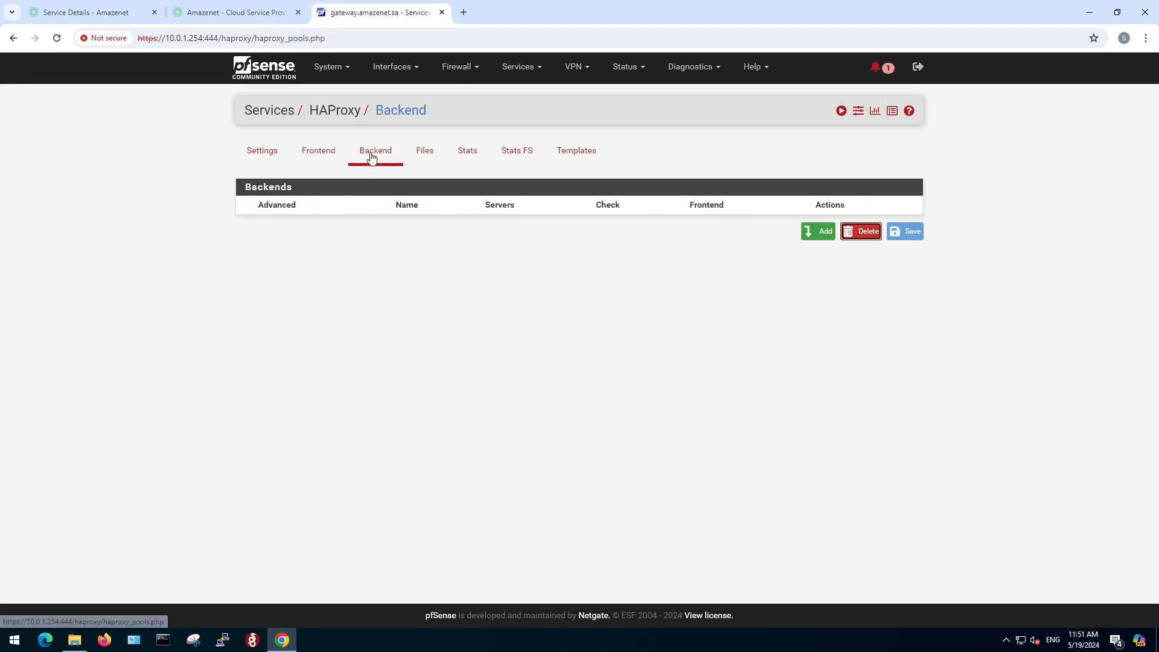
click(819, 235)
text(back)
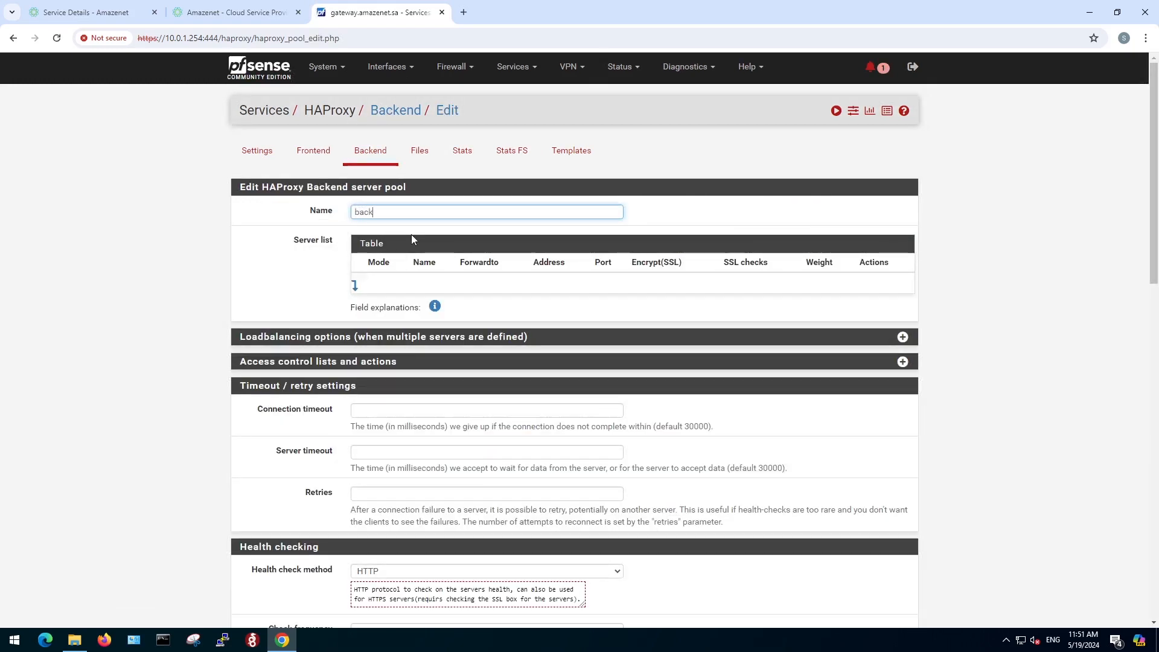
text(end1)
Add an entry named server1 to the backend's server list and set it to forward to Address+Port.
drag(293, 240, 326, 242)
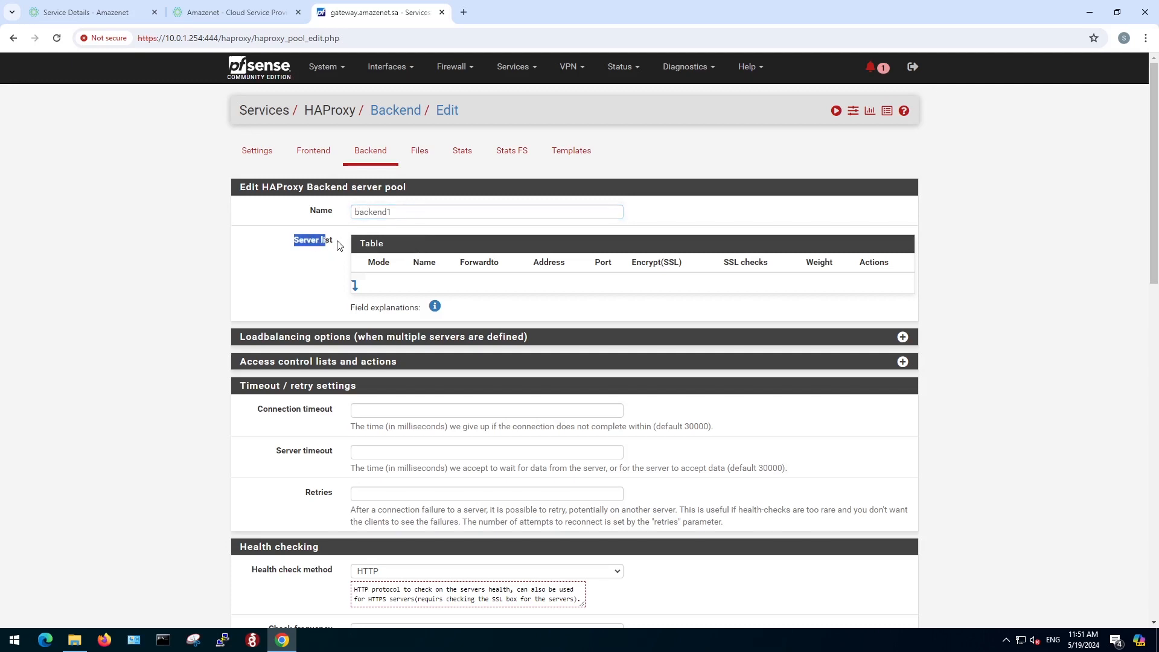
click(324, 264)
click(355, 286)
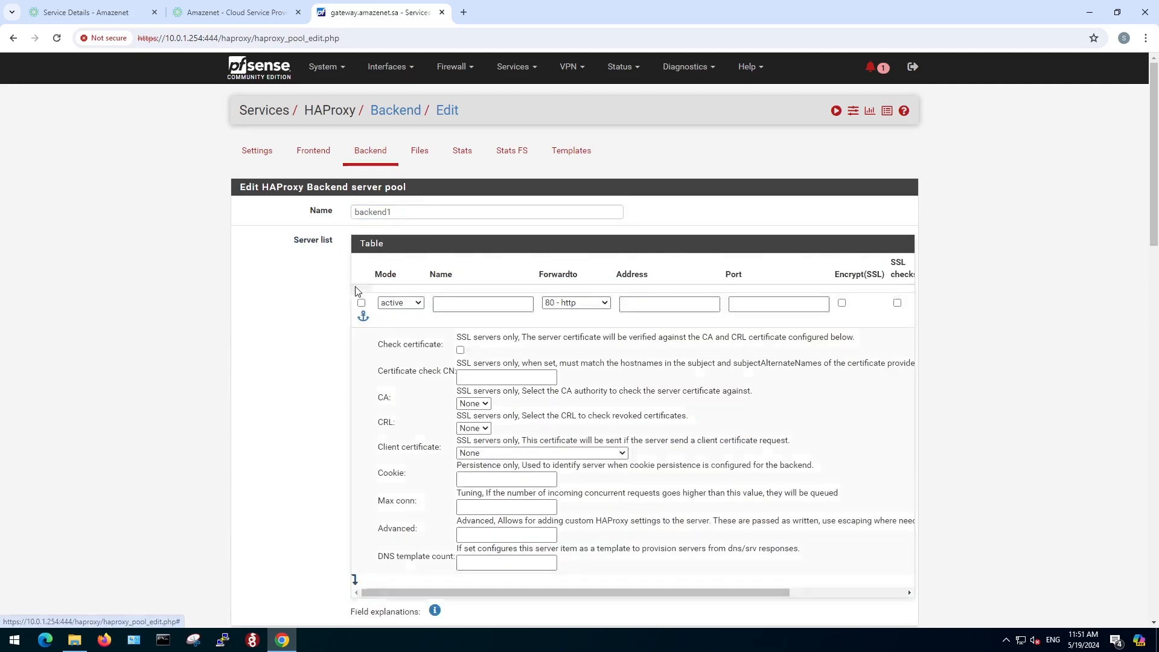
click(450, 301)
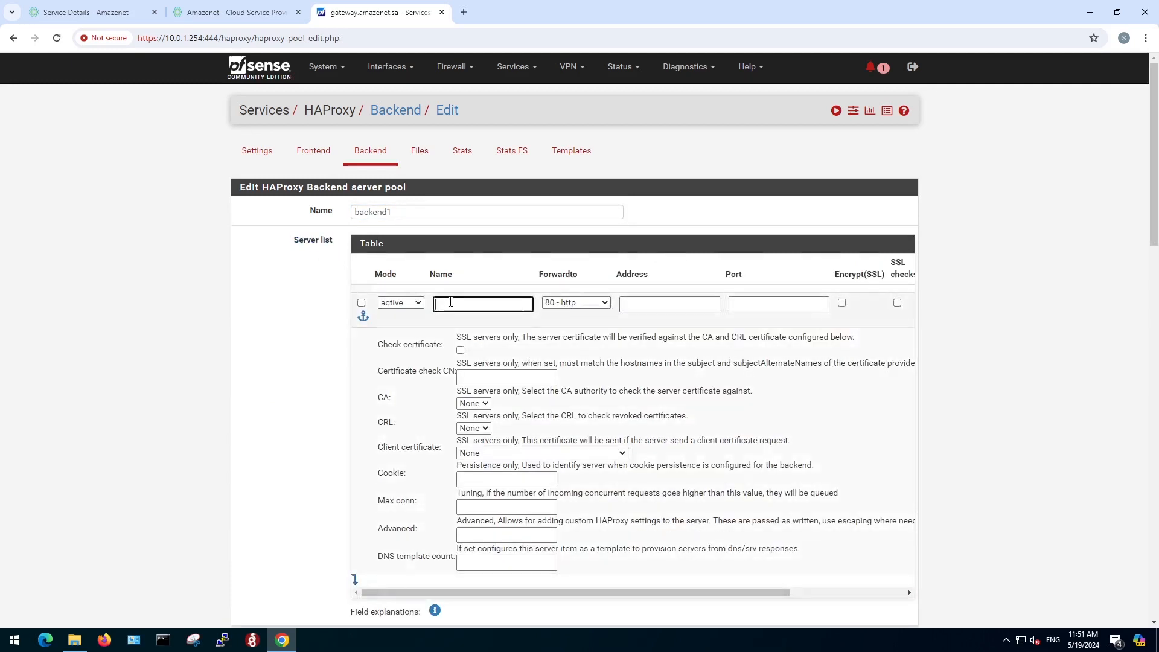
text(server1)
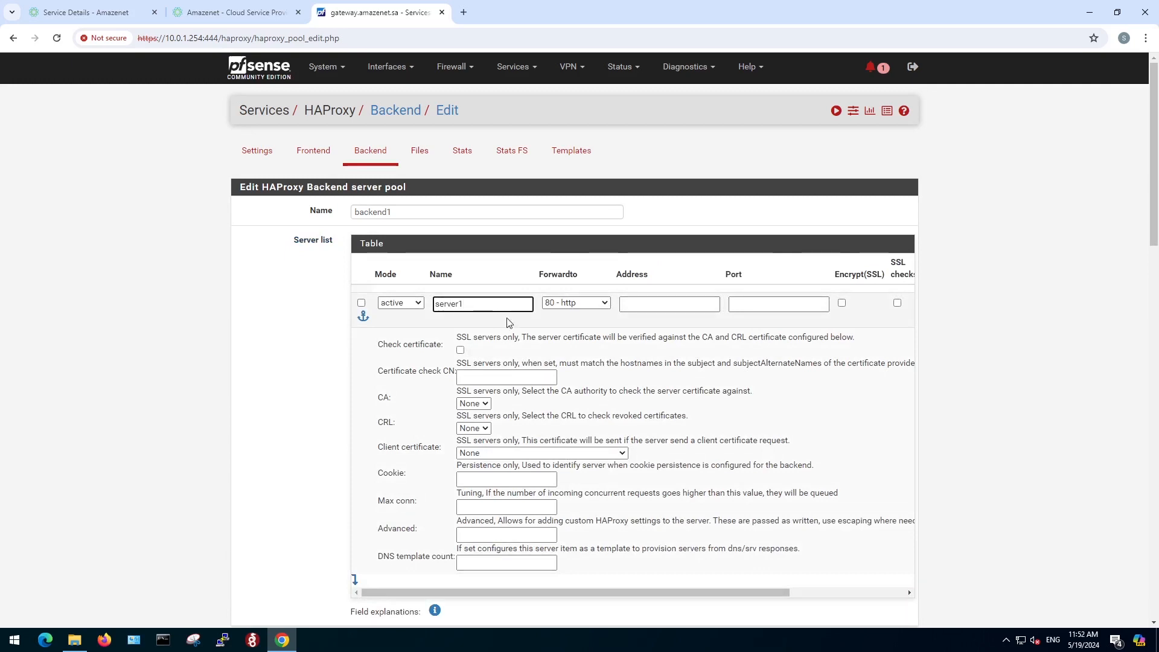
click(588, 303)
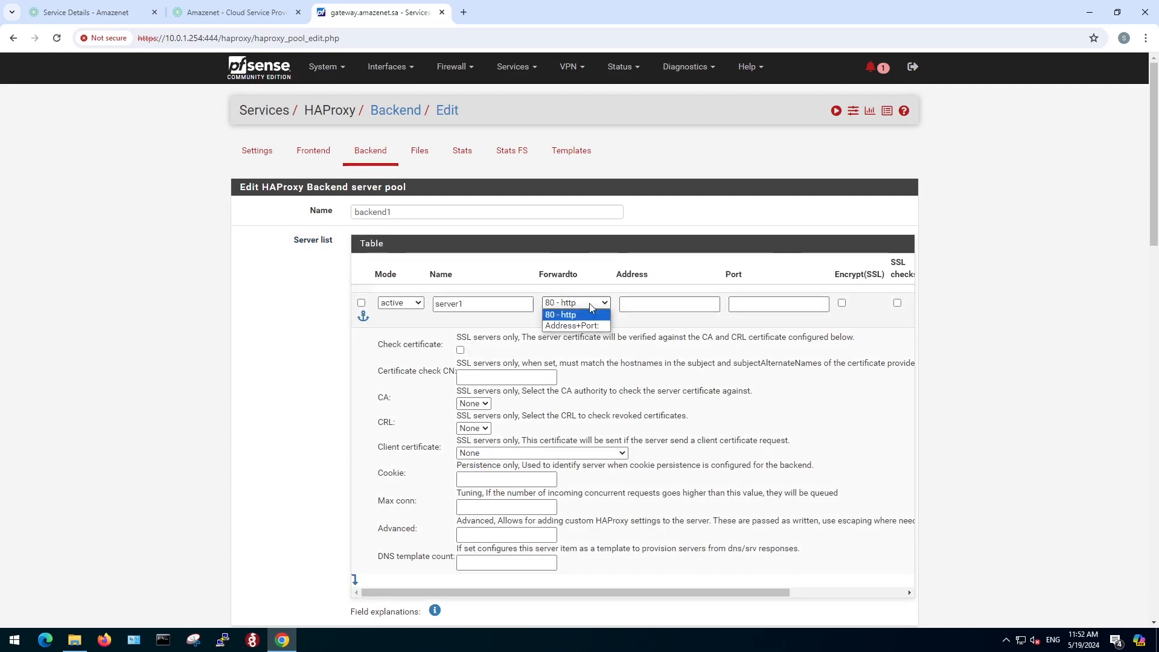
click(569, 326)
Look up server1's IP in the Amazenet VPC server list and enter address 10.0.1.253 with port 80 for the backend server.
click(649, 304)
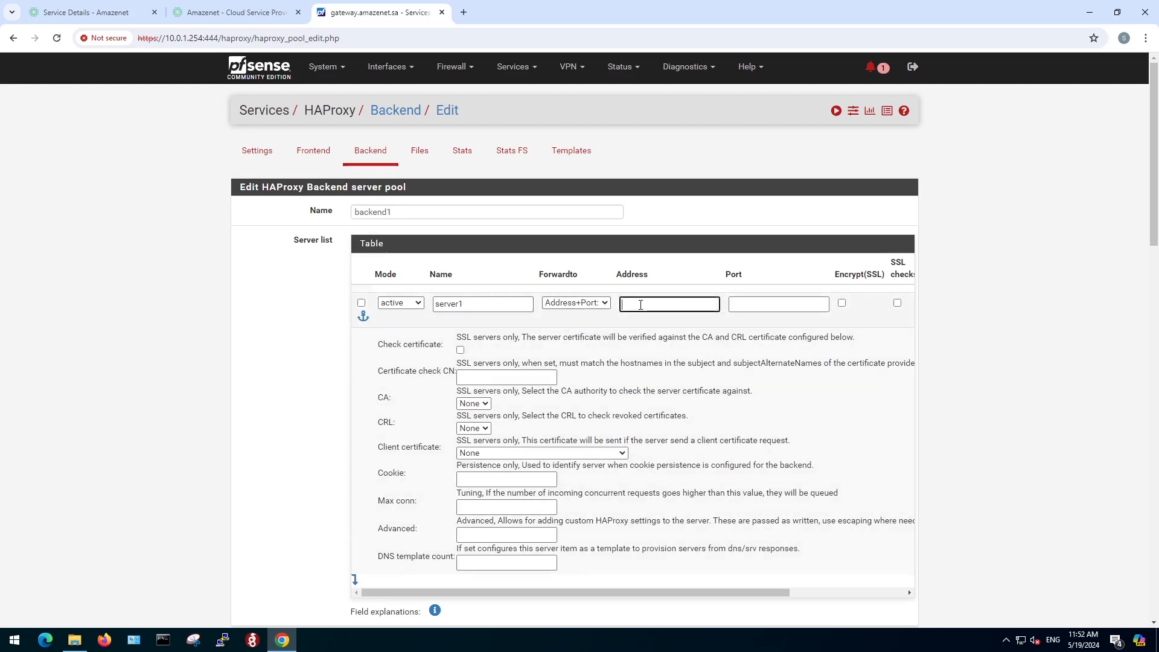
click(91, 12)
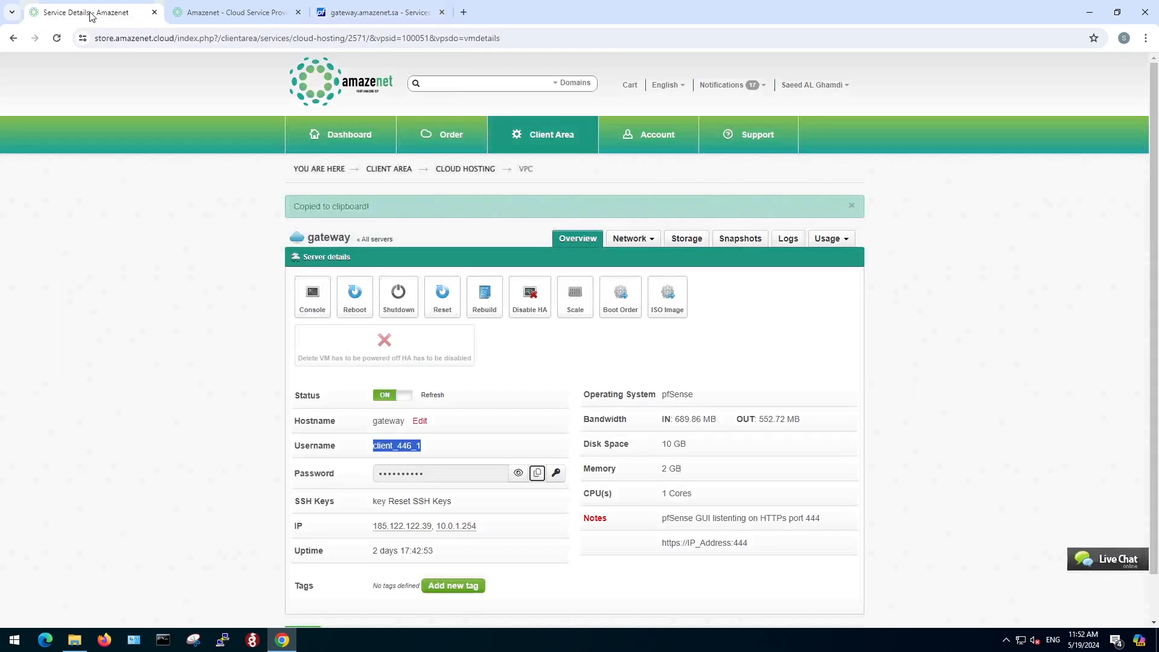
click(386, 240)
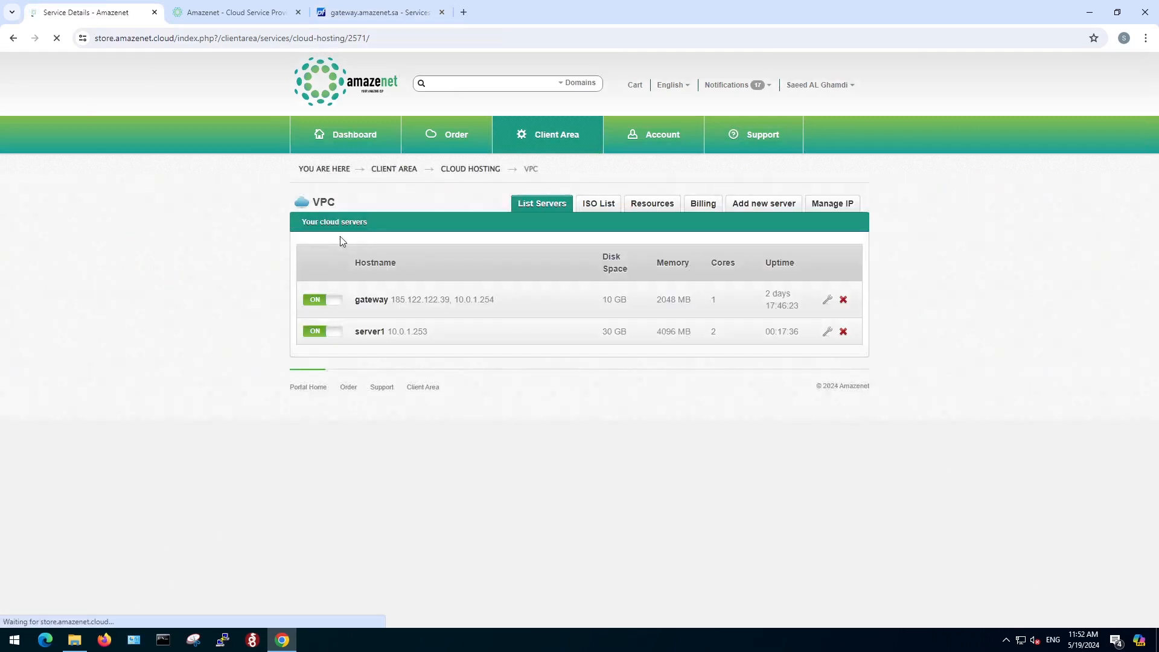
drag(443, 332, 386, 332)
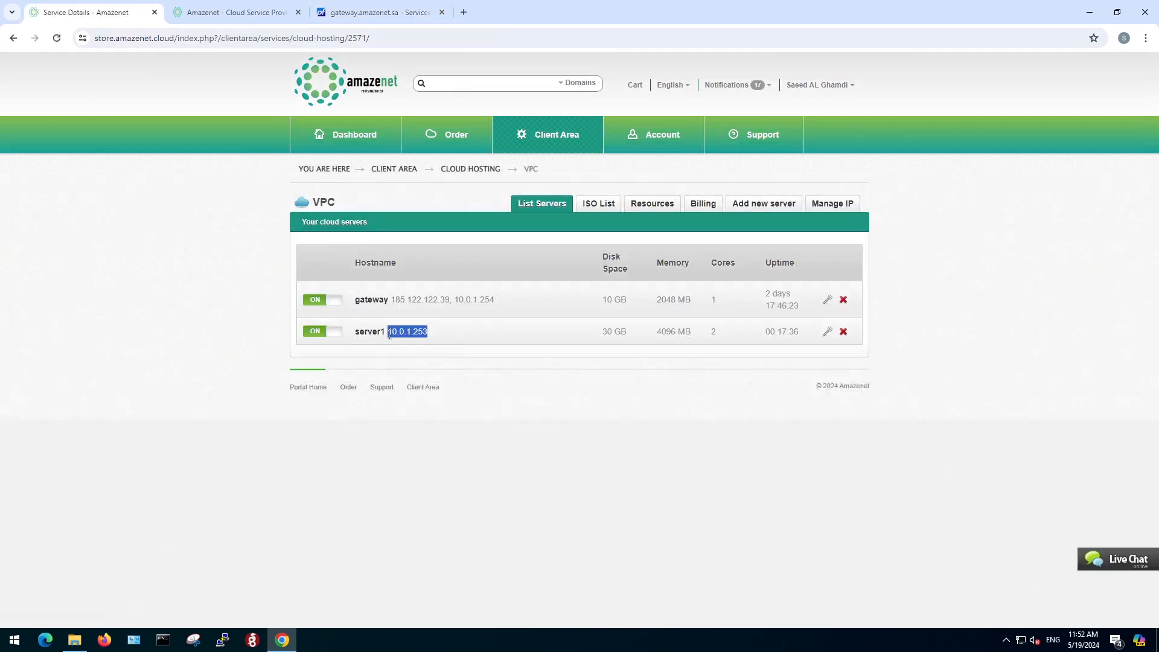
click(371, 13)
text(10)
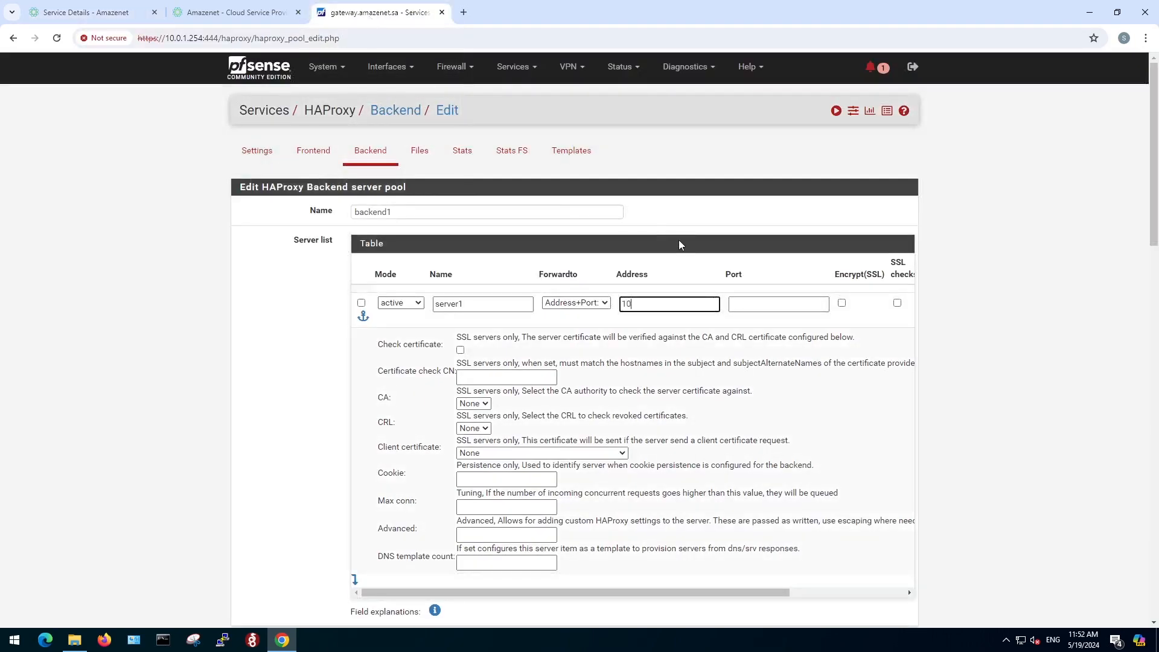
text(.0.1.253)
click(749, 299)
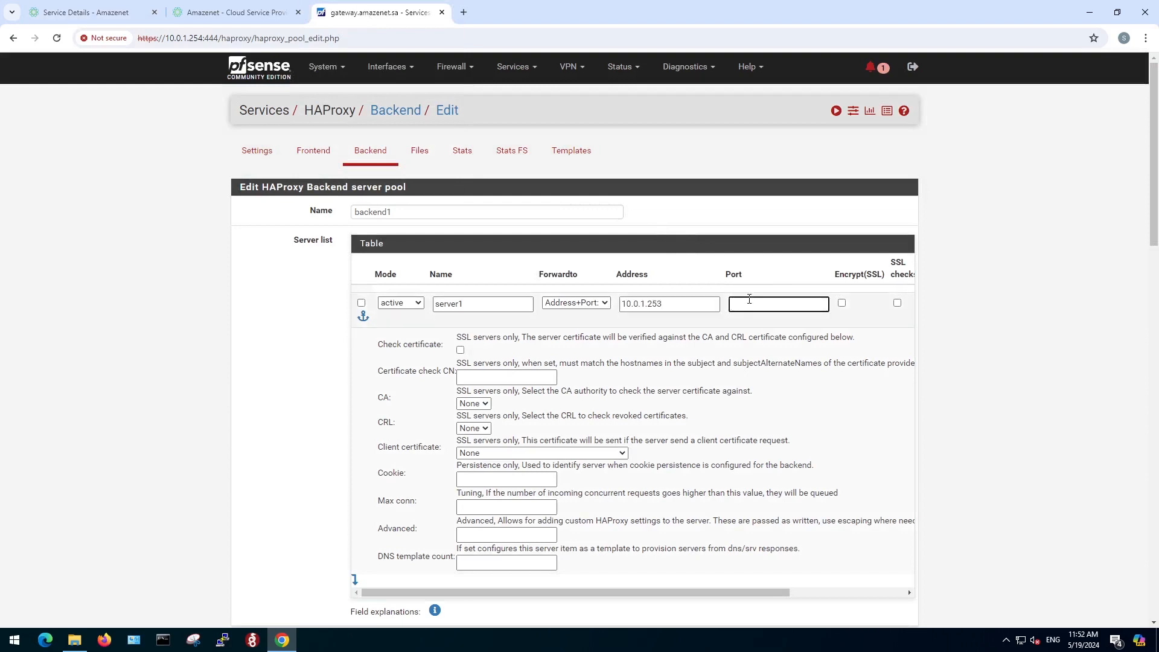
text(80)
click(469, 14)
text(http)
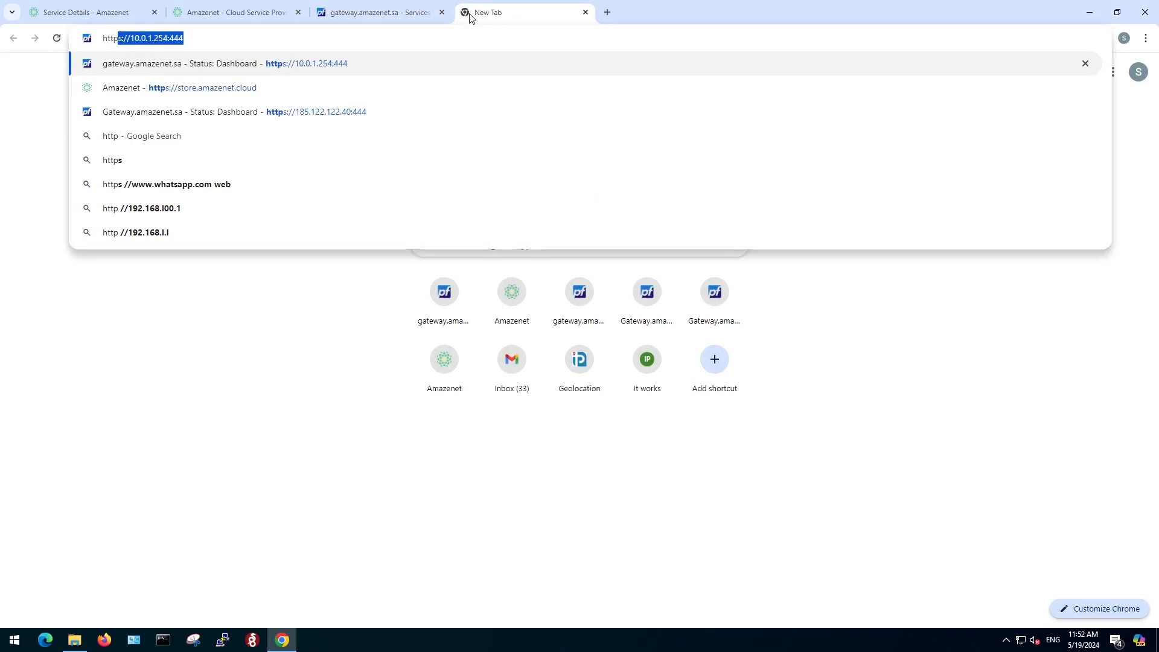
text(://)
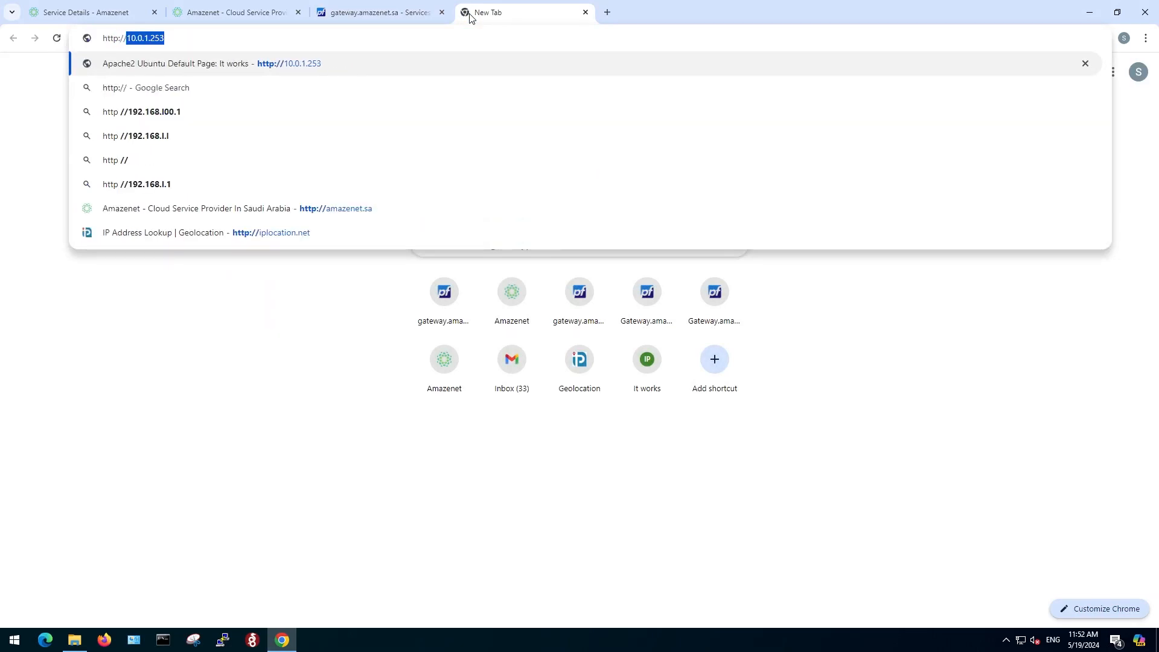
text(10.0.1.)
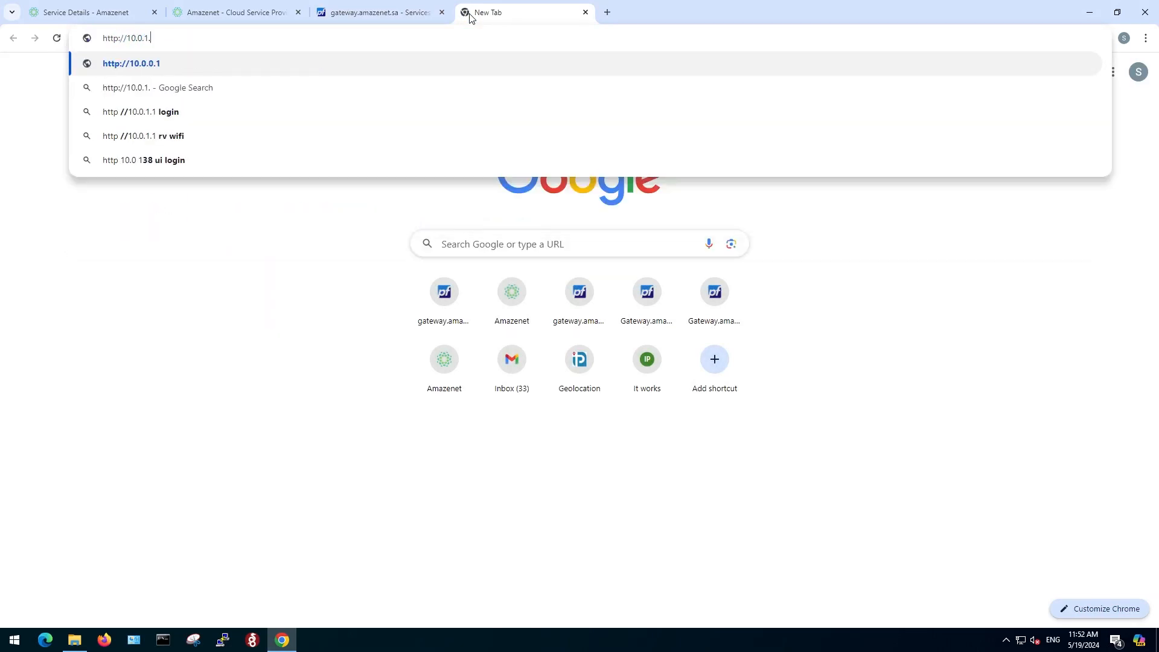
text(253)
key(Return)
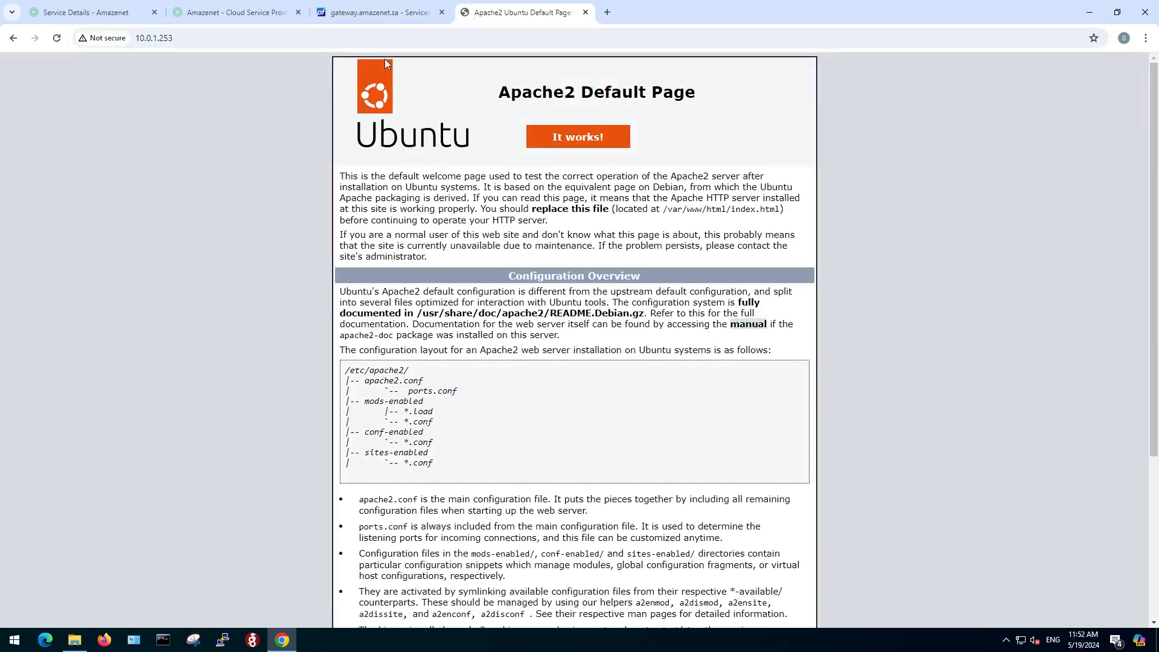
Return to the pfSense backend form, set the health check method to none, and save backend1.
click(385, 12)
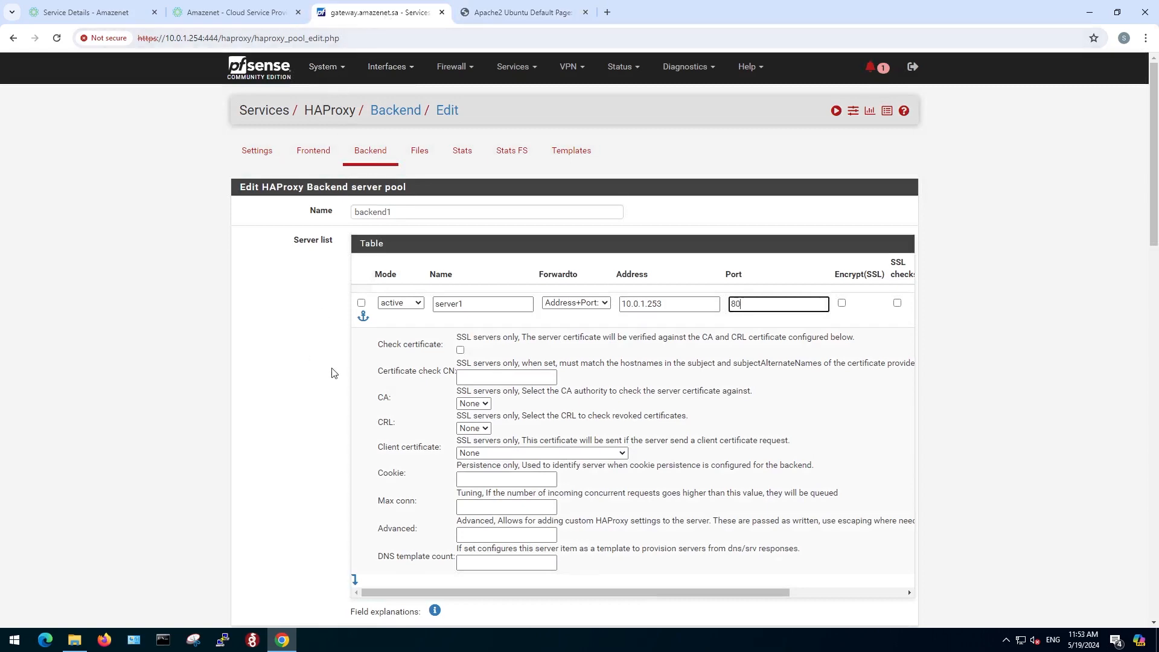
scroll(334, 373, down, 1)
scroll(331, 372, down, 6)
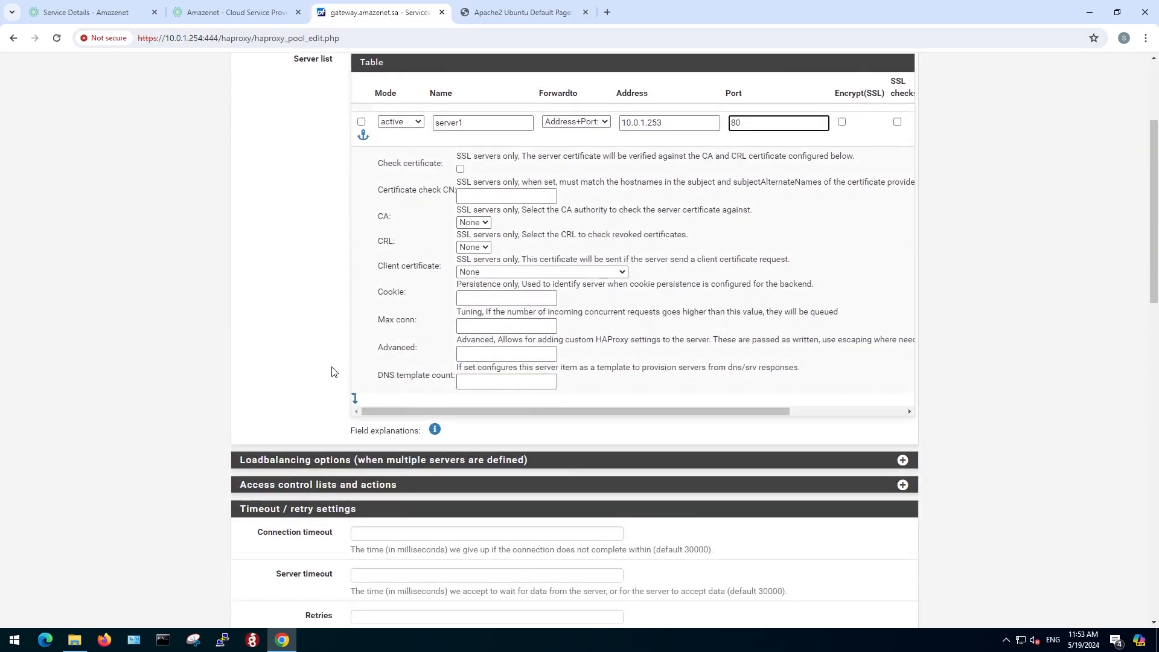
scroll(334, 379, down, 2)
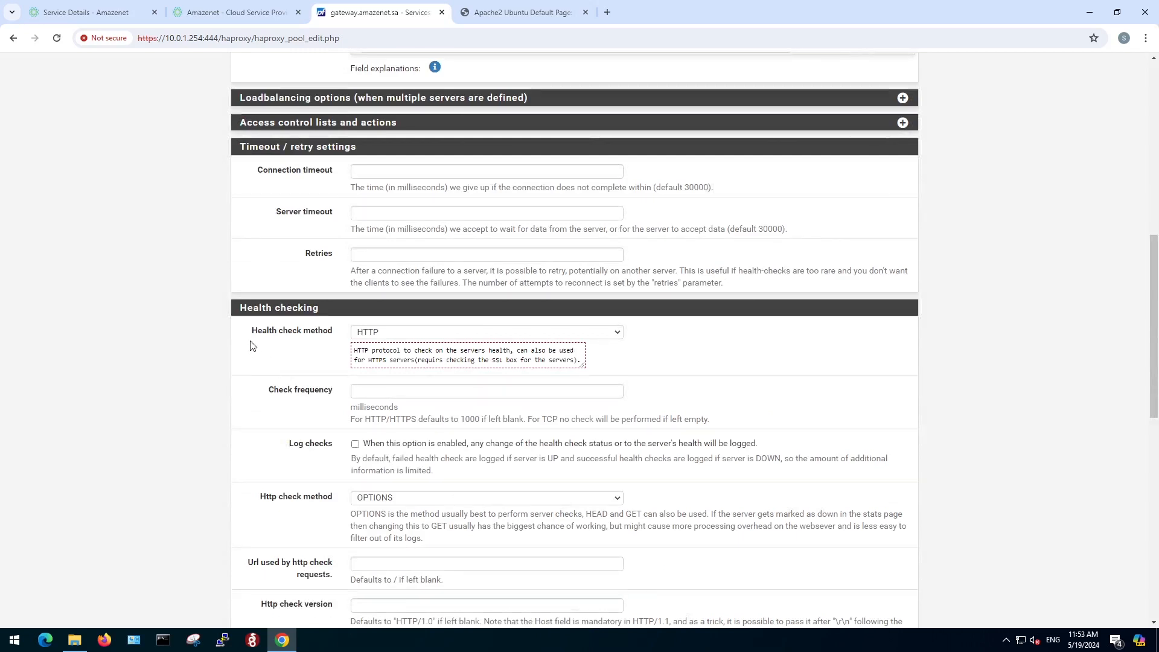
click(386, 336)
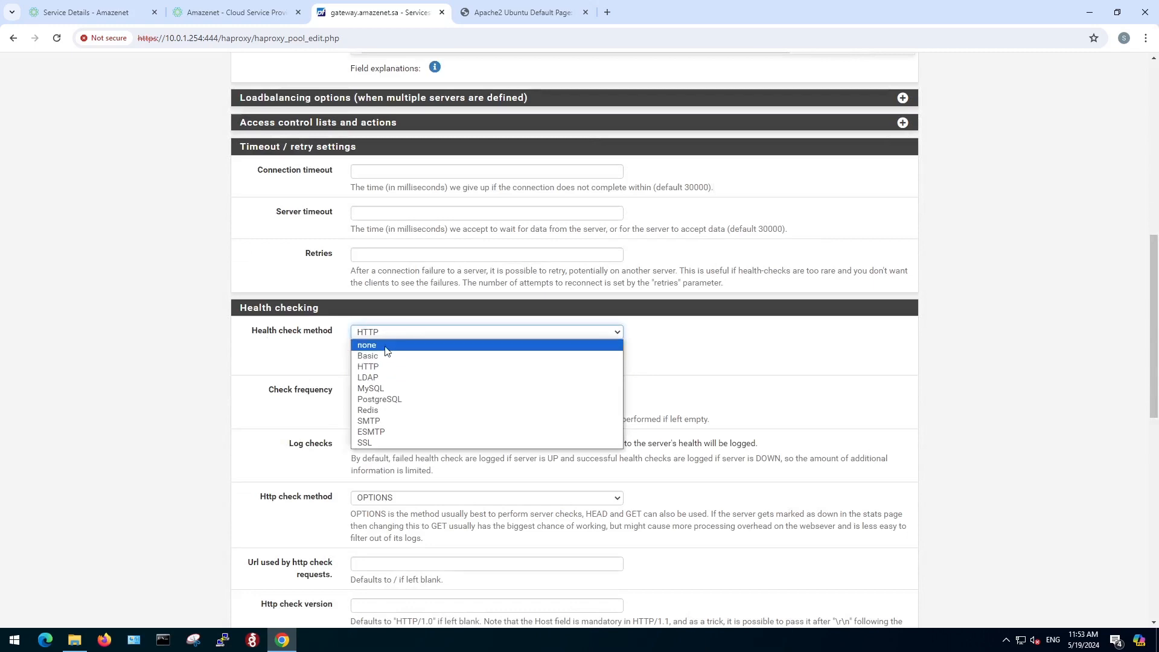
click(387, 345)
scroll(312, 372, down, 5)
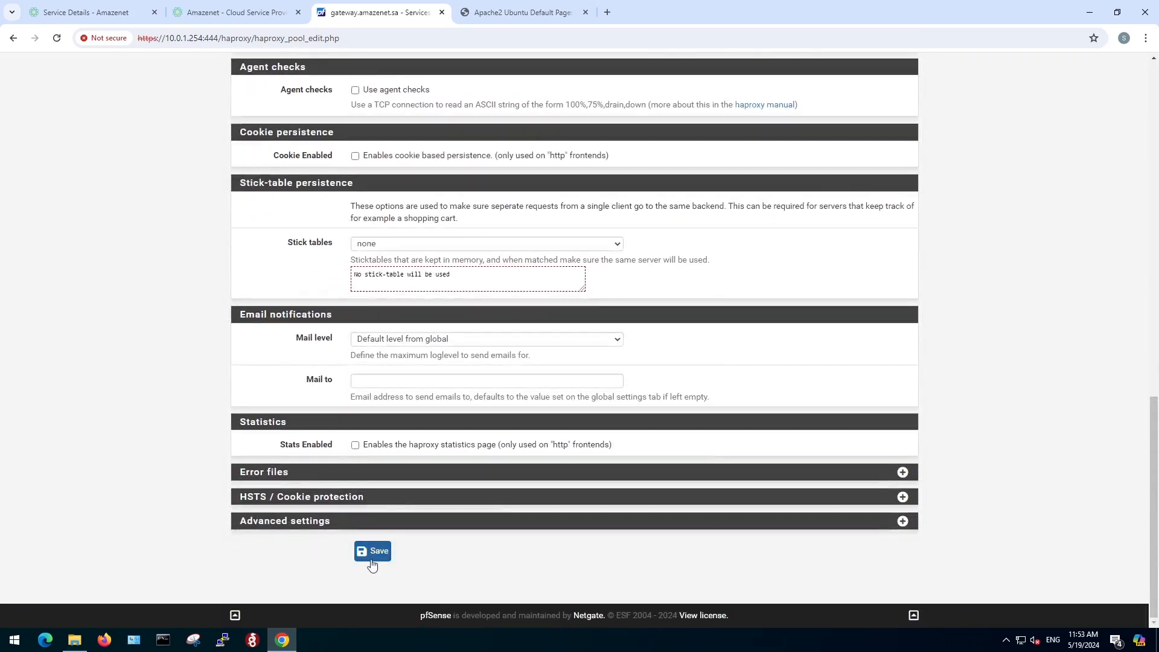
click(372, 561)
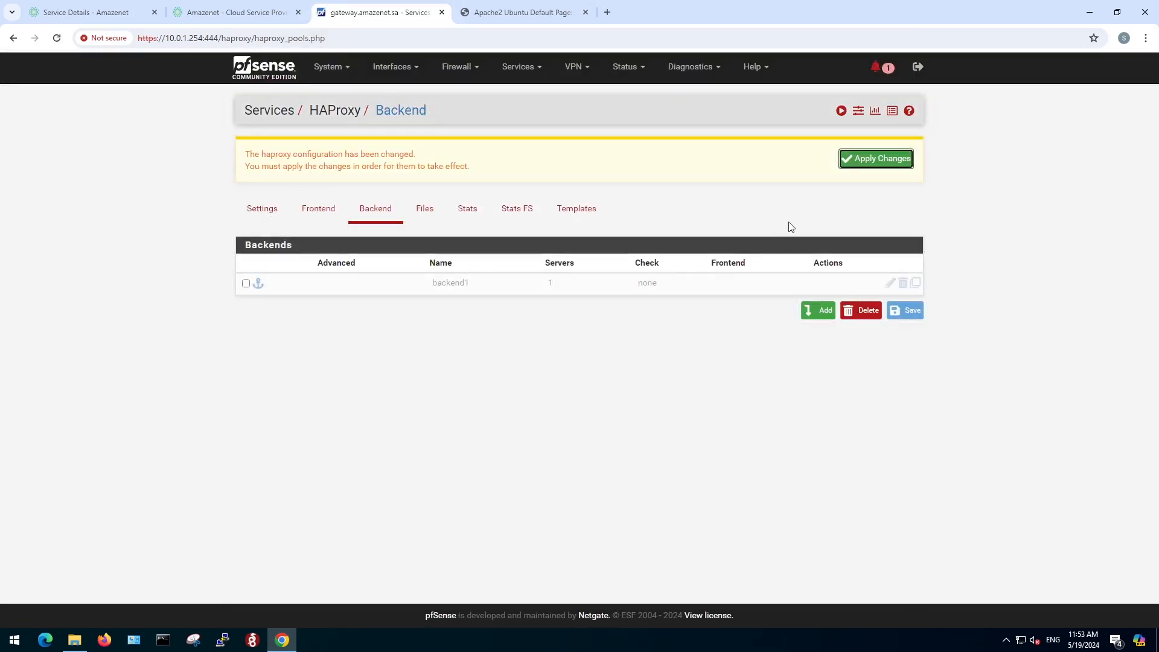
Apply the pending backend changes and start a new HAProxy frontend named 443.
click(866, 160)
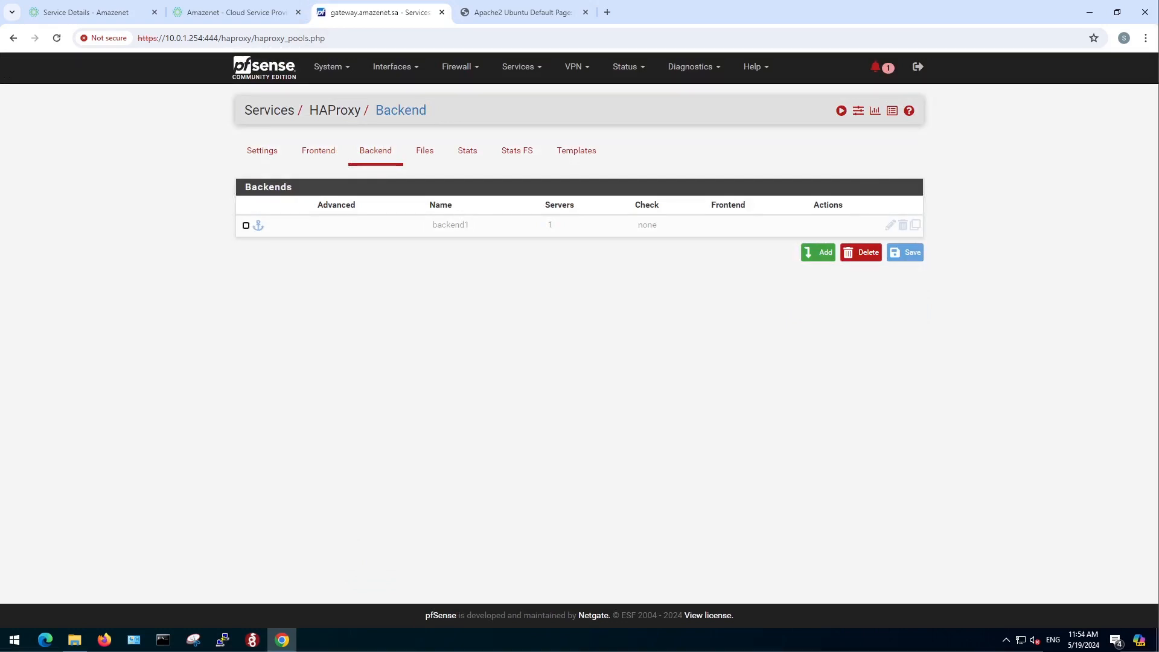
click(320, 157)
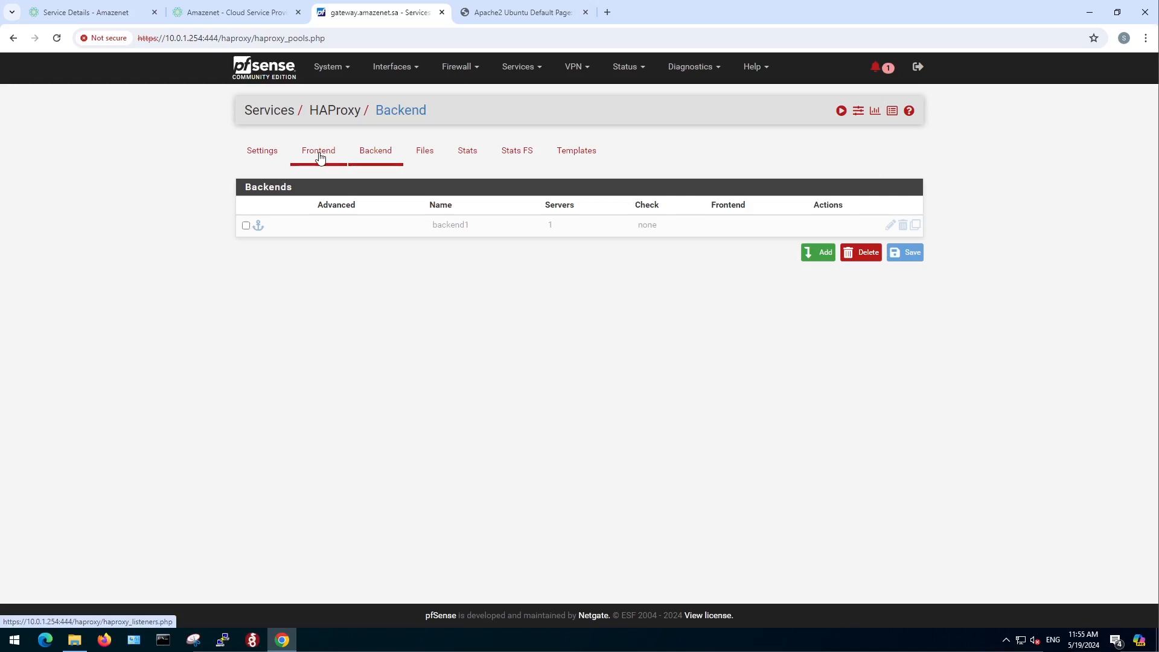
click(822, 262)
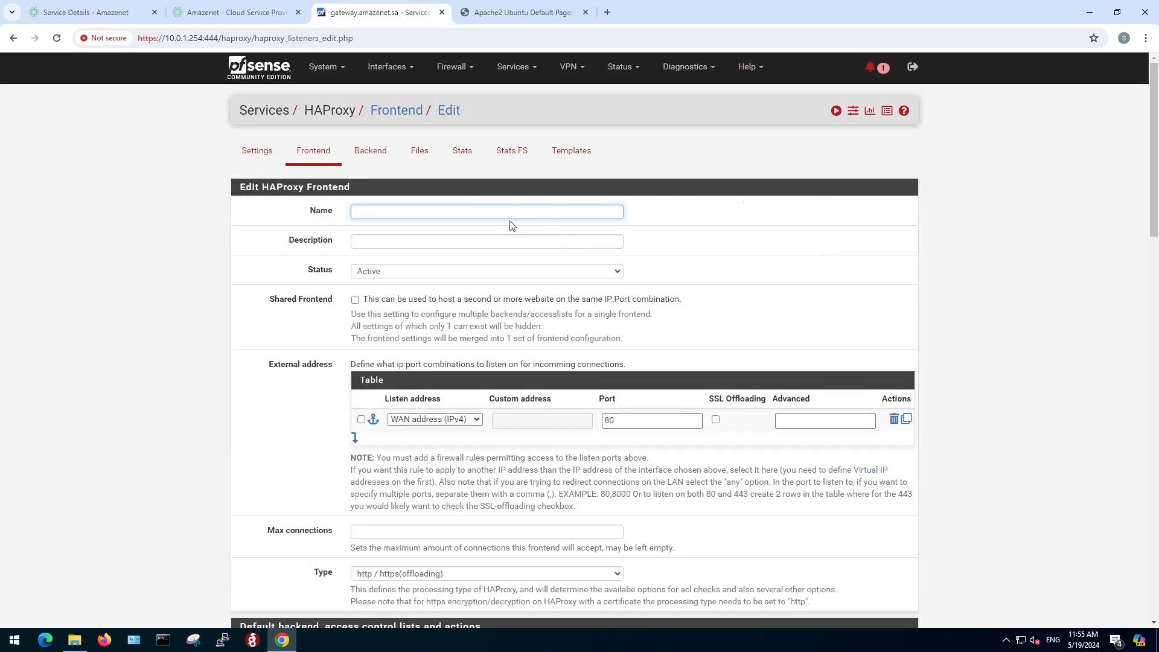
text(443)
Set the frontend's external address port to 443 on the WAN address (IPv4) and enable SSL offloading for it.
drag(266, 370, 334, 370)
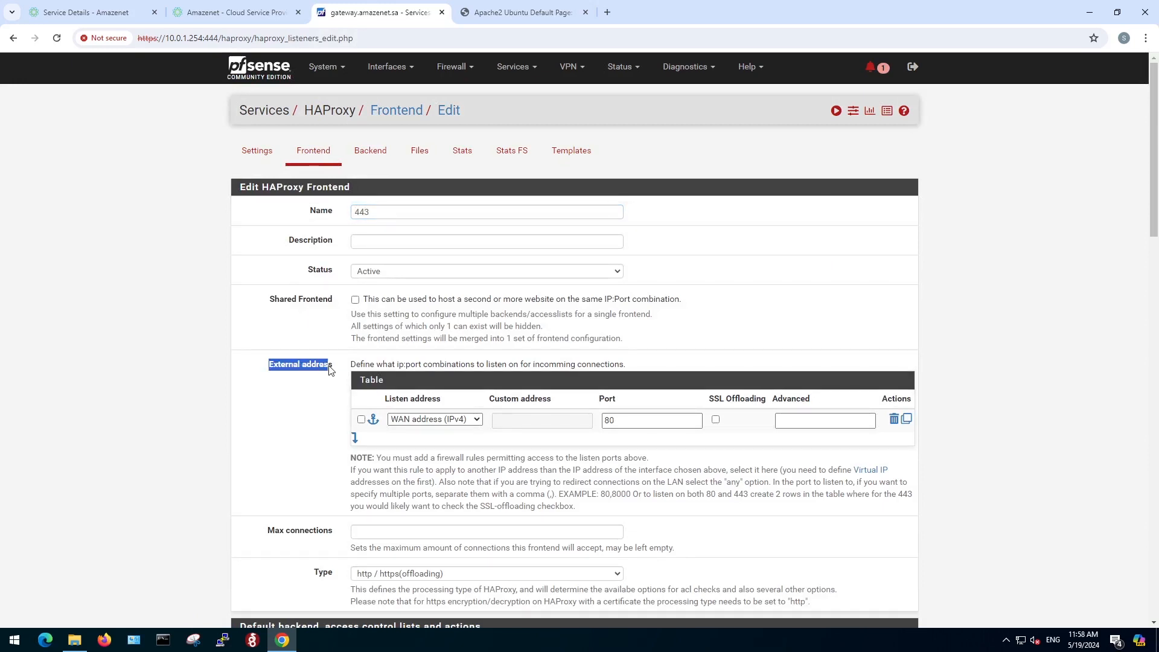
click(308, 416)
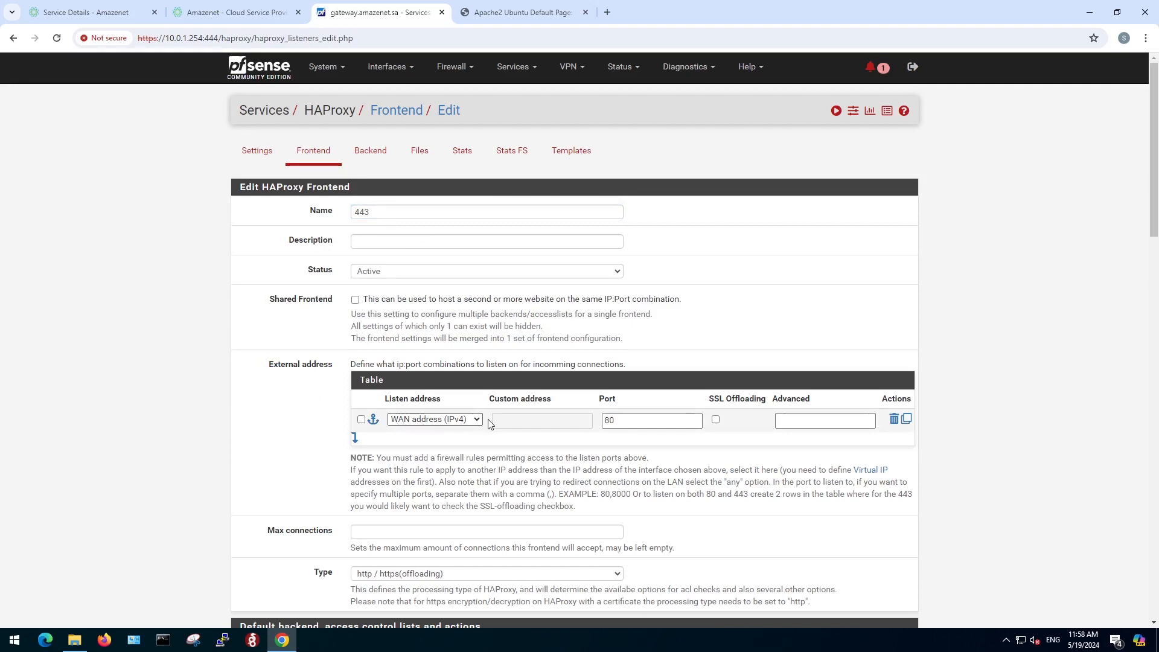
click(602, 422)
key(BackSpace)
key(BackSpace)
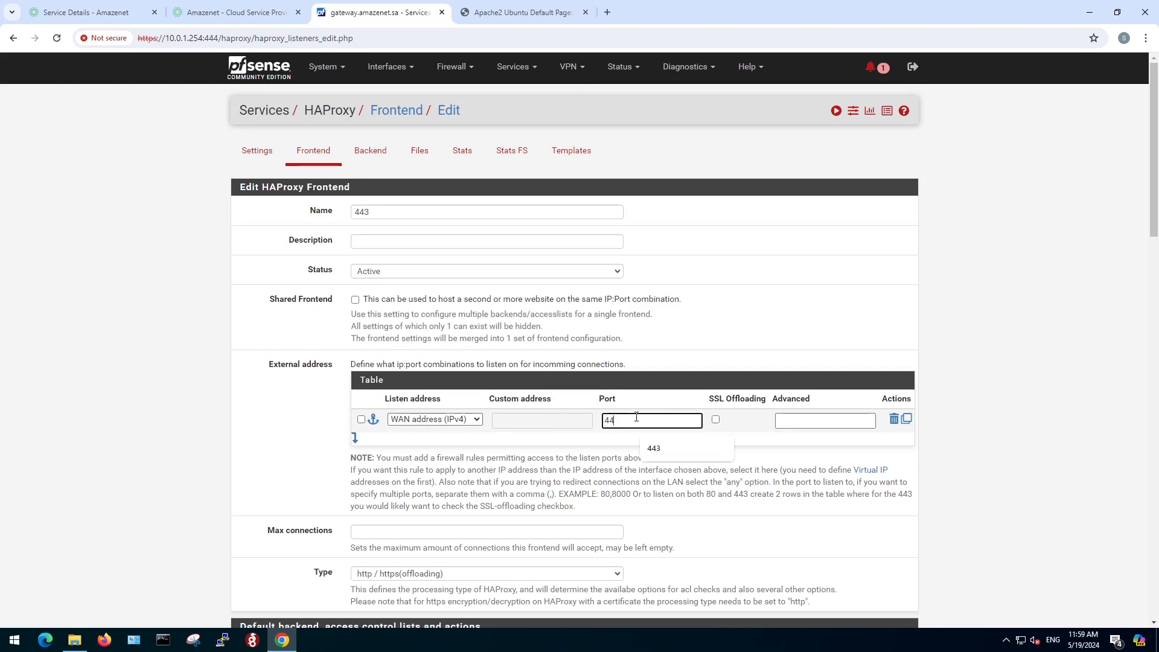
text(443)
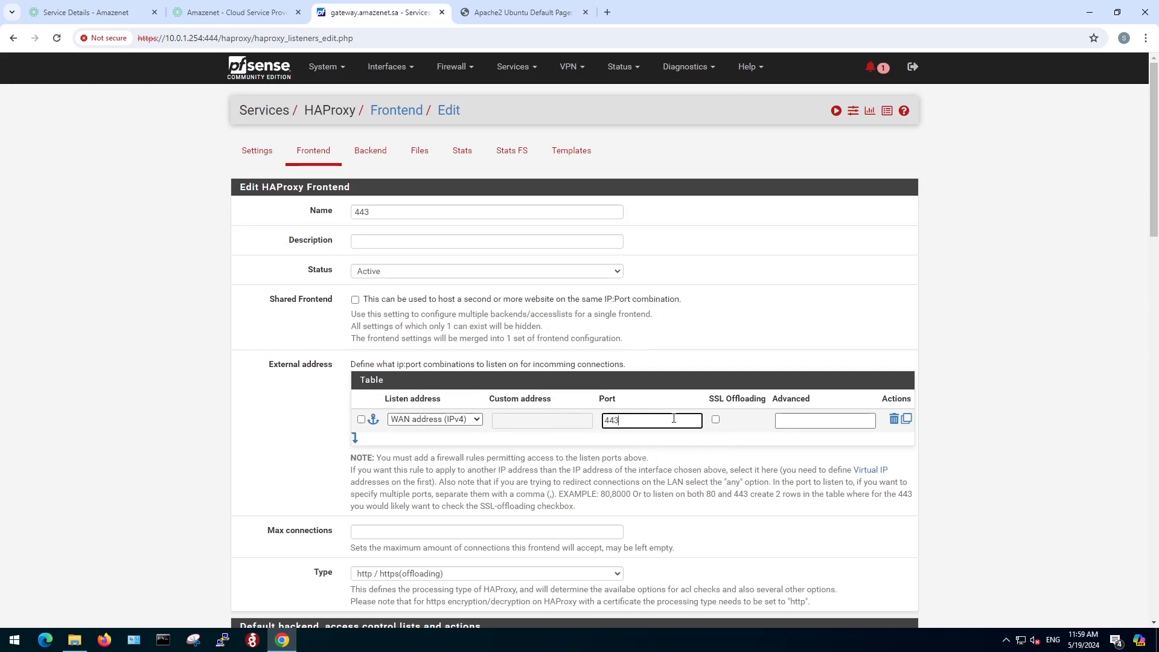
drag(708, 400, 745, 402)
click(729, 422)
click(716, 420)
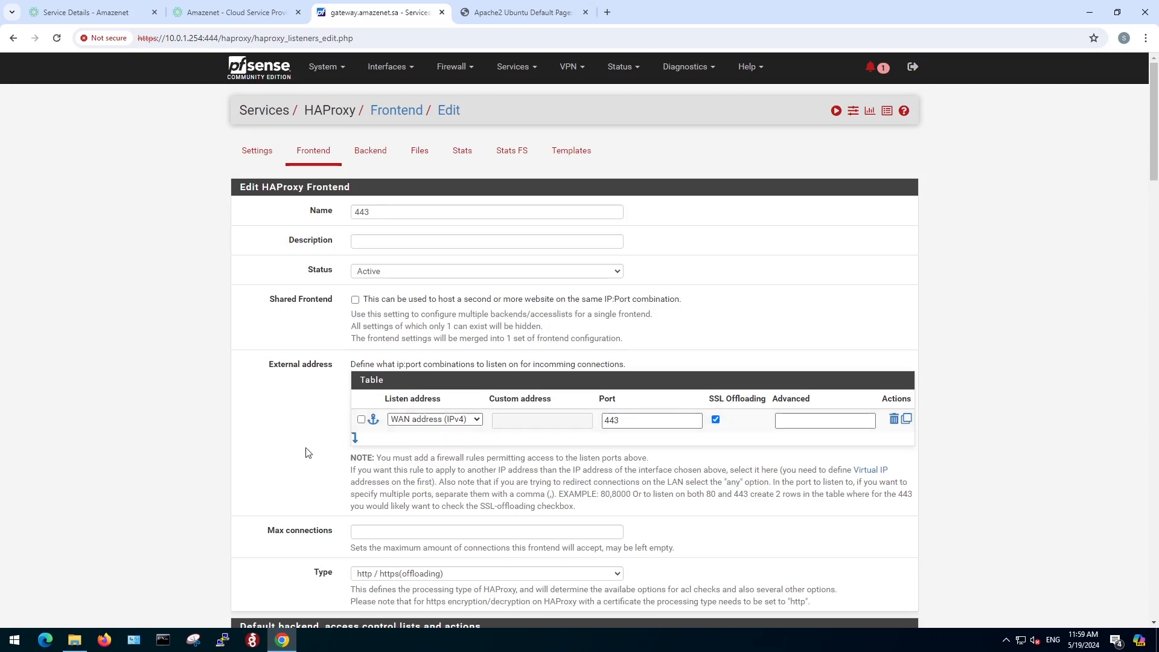
Add an access control list entry named site1 with the expression Host matches and the value site1.amazenet.sa.
scroll(307, 452, down, 3)
scroll(306, 453, down, 3)
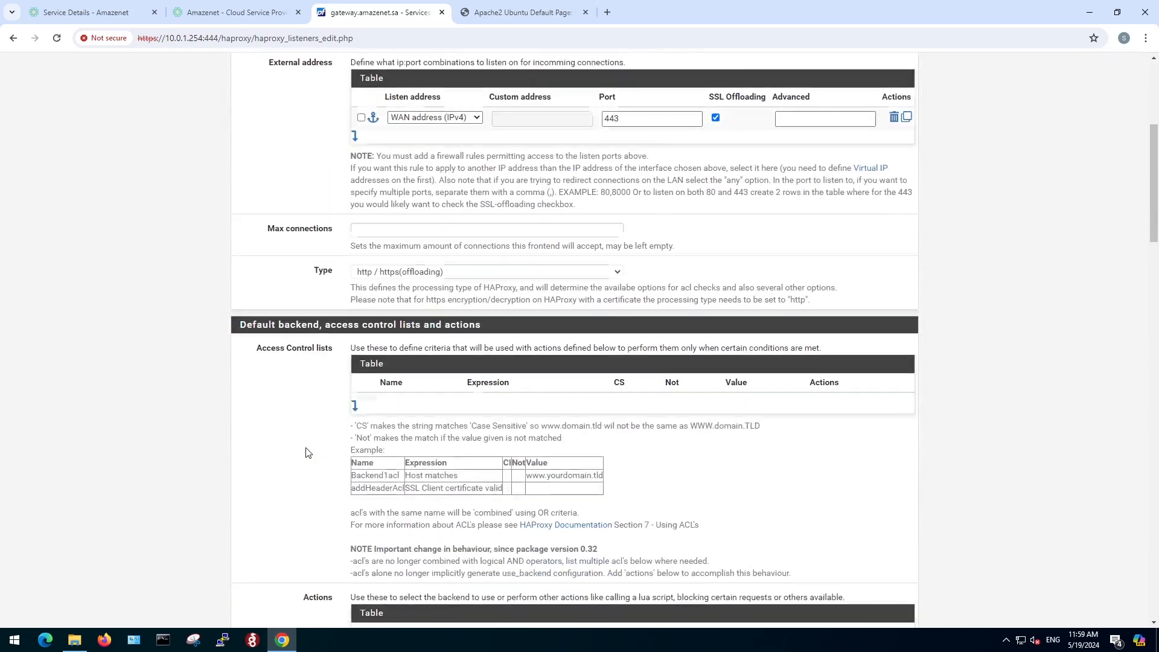
scroll(308, 444, down, 1)
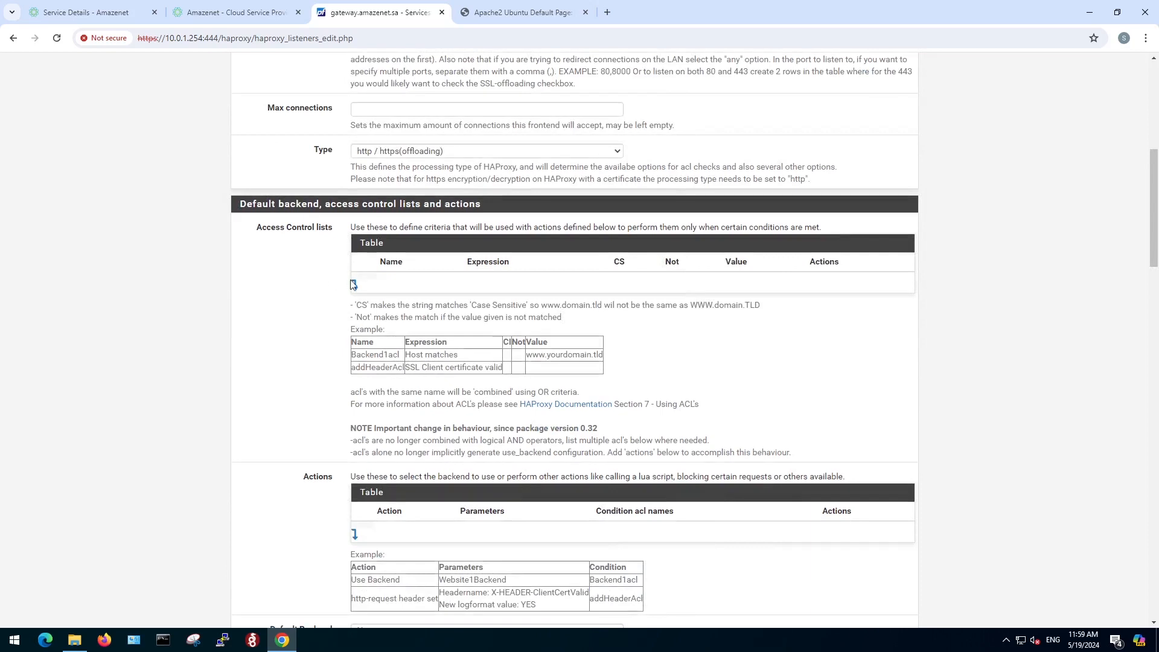
click(355, 285)
click(405, 290)
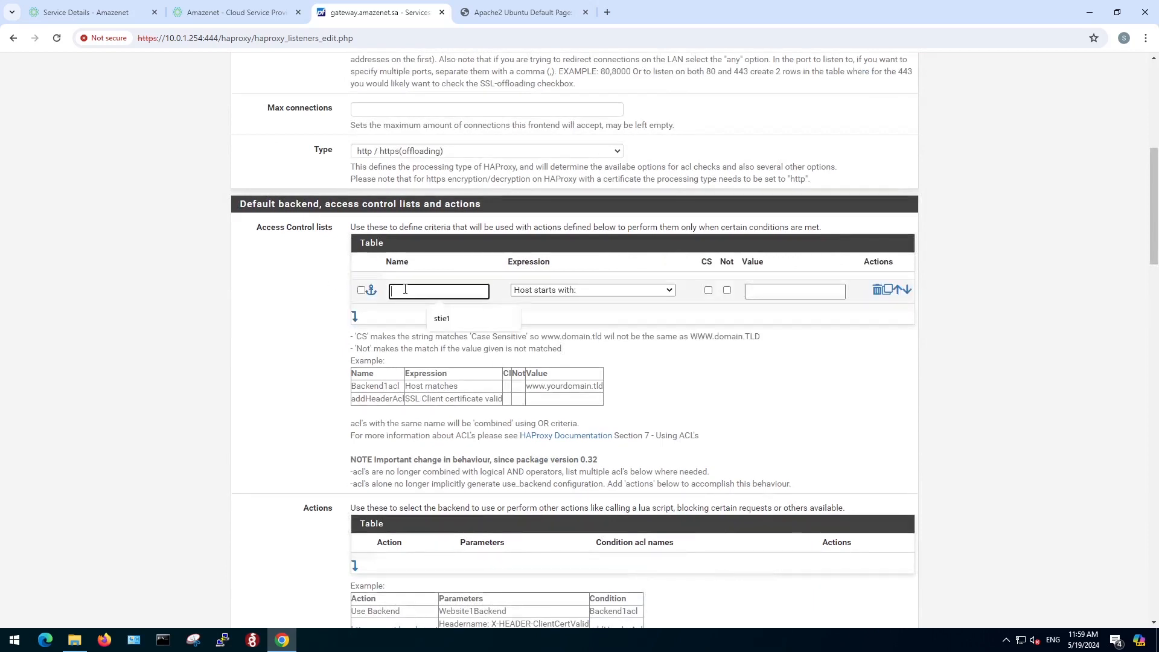
text(site1)
click(580, 291)
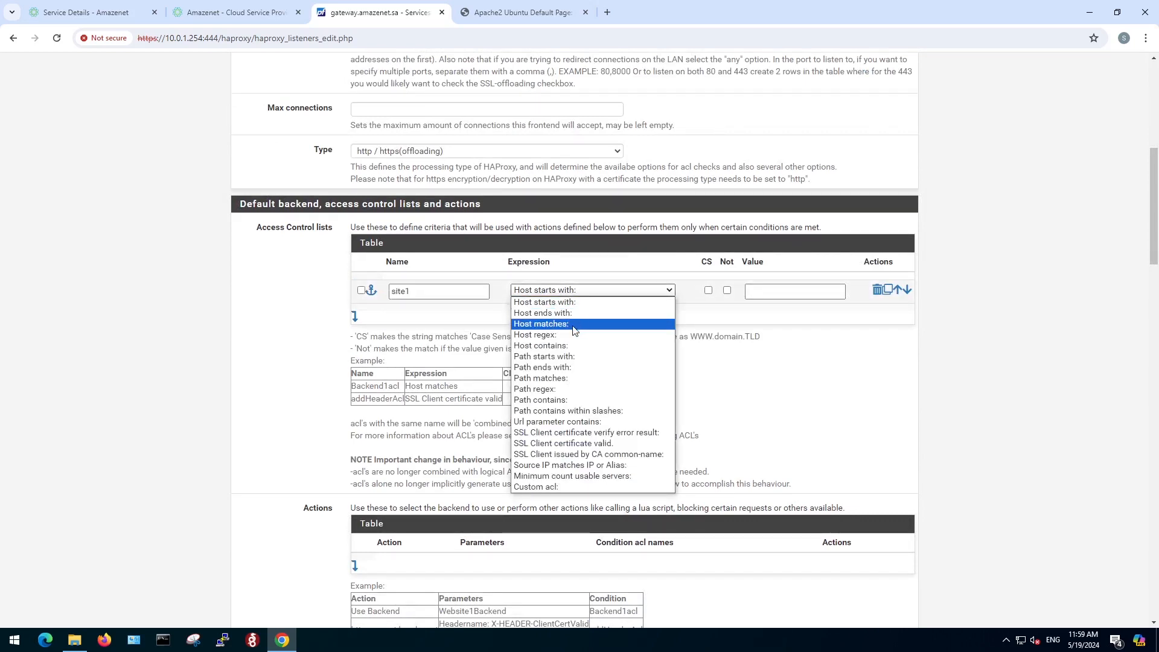
click(574, 325)
click(768, 292)
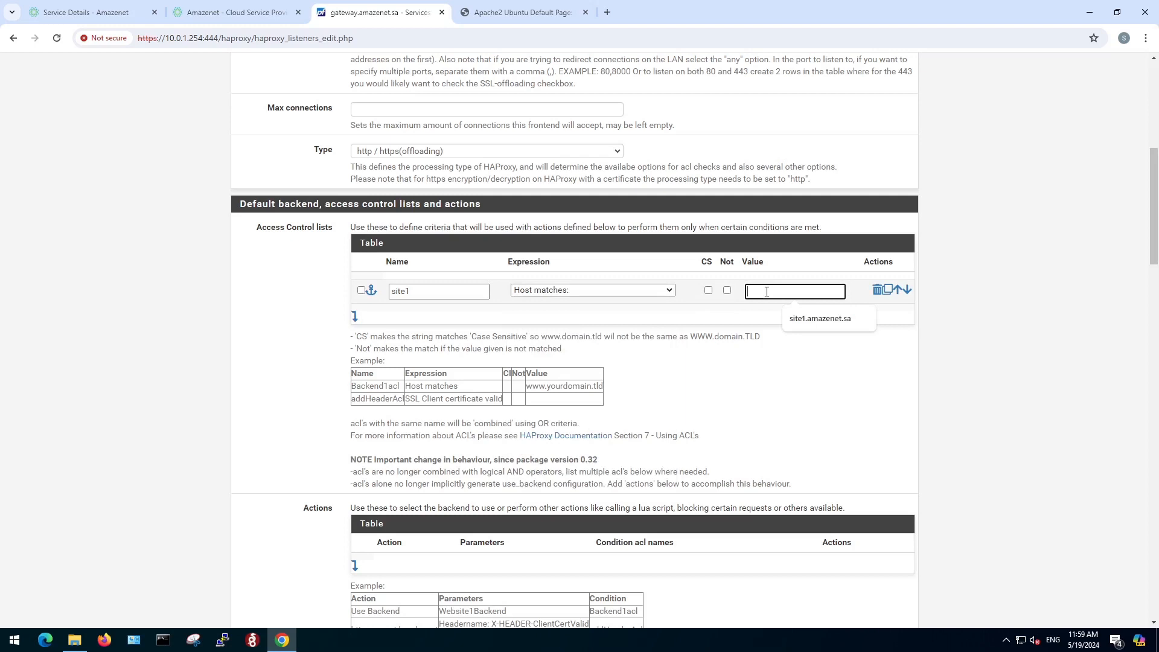
text(te1.amazenet.sa)
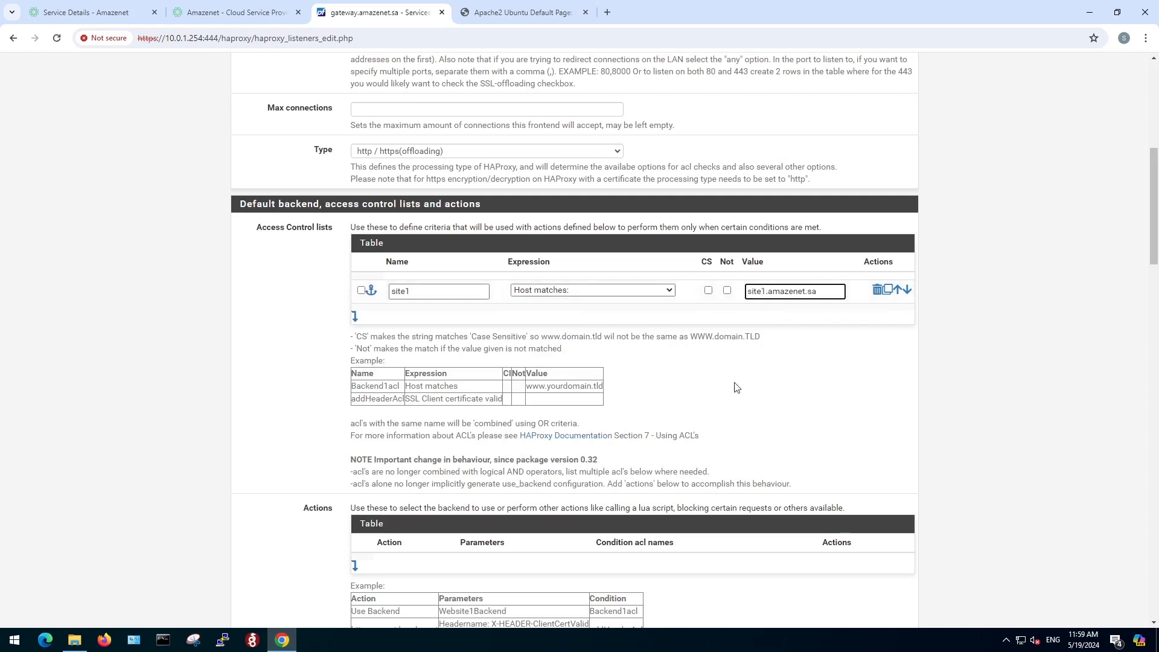
Add a Use Backend action that sends traffic to backend1 under the ACL condition site1.
scroll(725, 390, down, 2)
scroll(725, 389, down, 1)
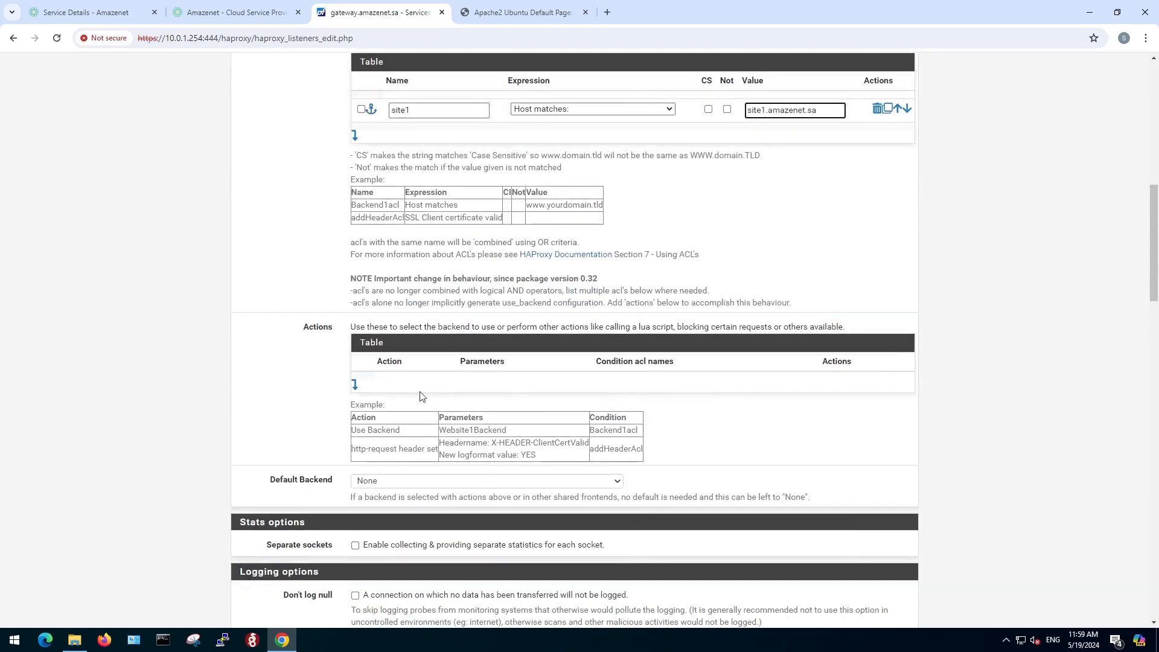
click(355, 384)
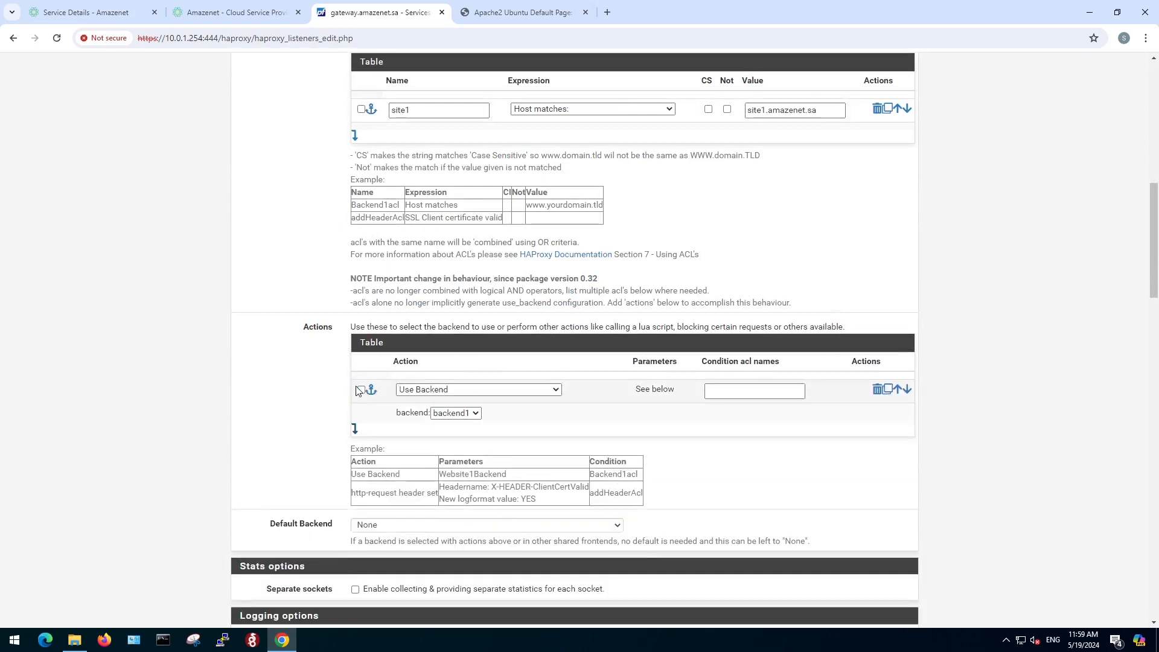
click(470, 414)
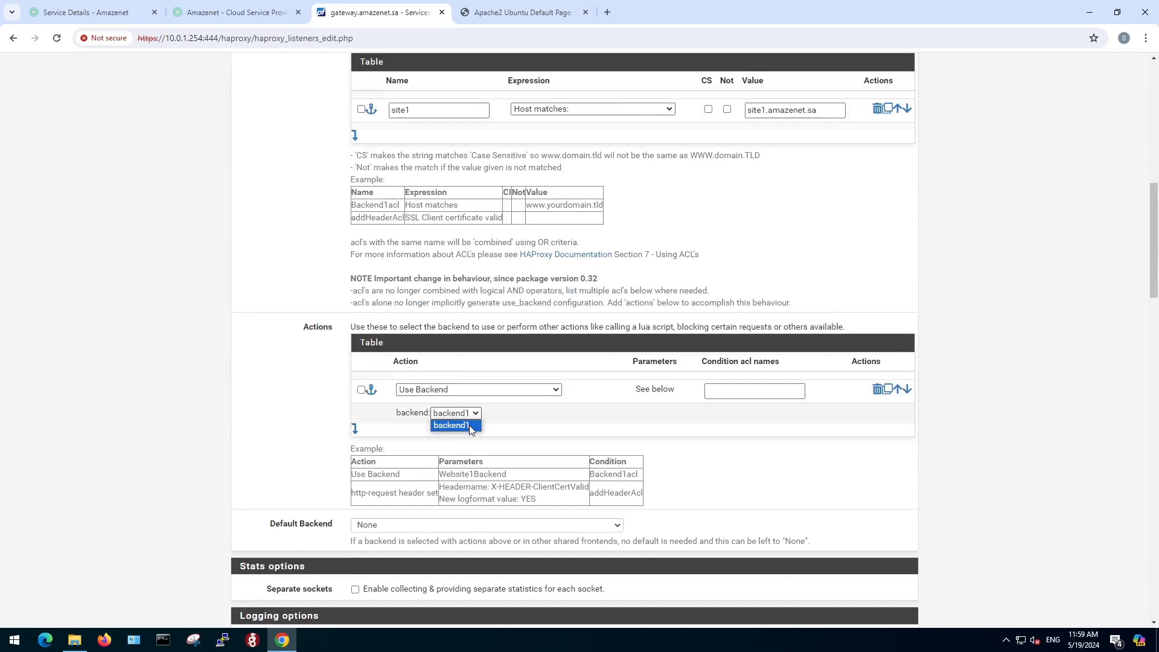
click(469, 425)
click(723, 393)
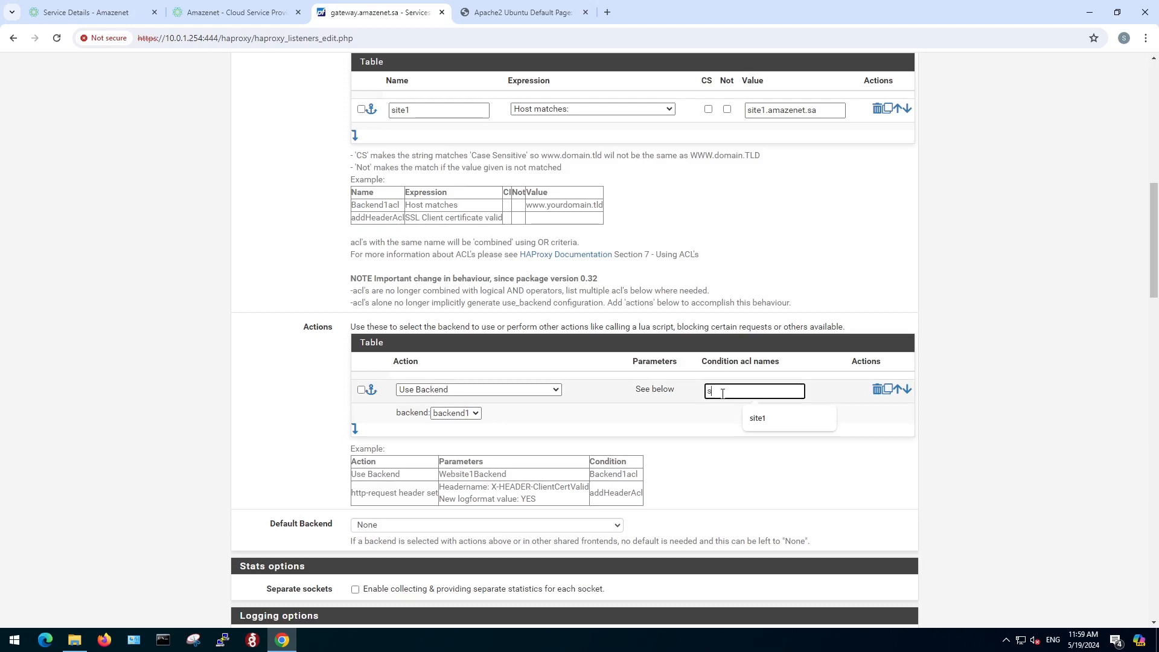
text(site1)
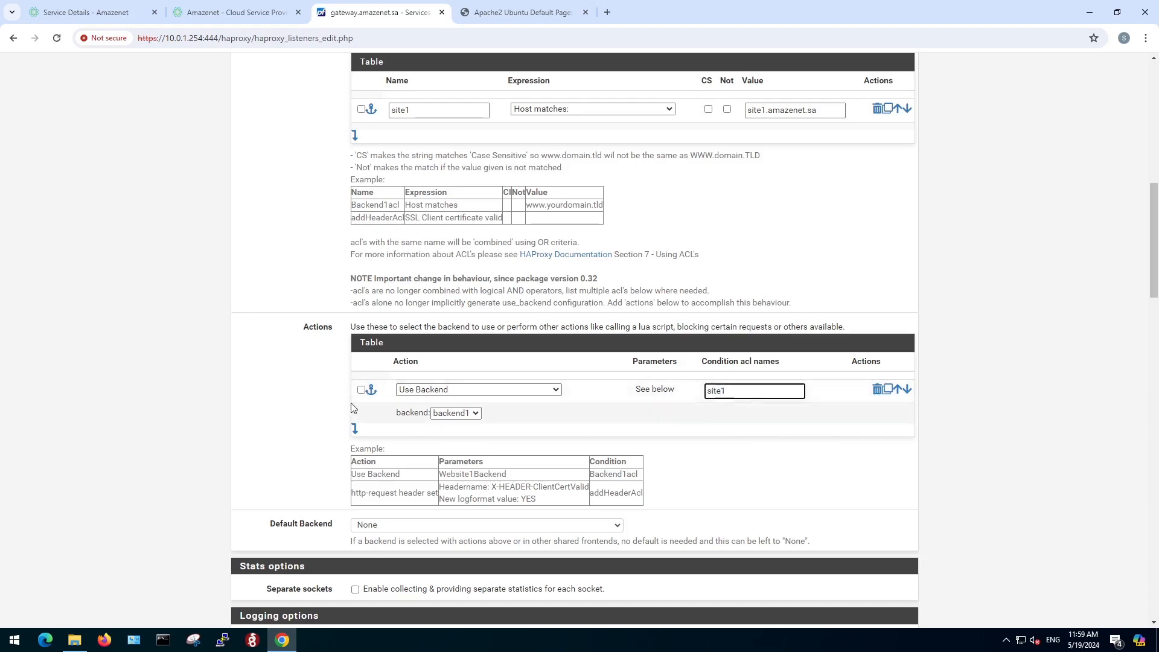
Examine the frontend's SSL offloading settings and the certificates available for it.
scroll(331, 416, down, 9)
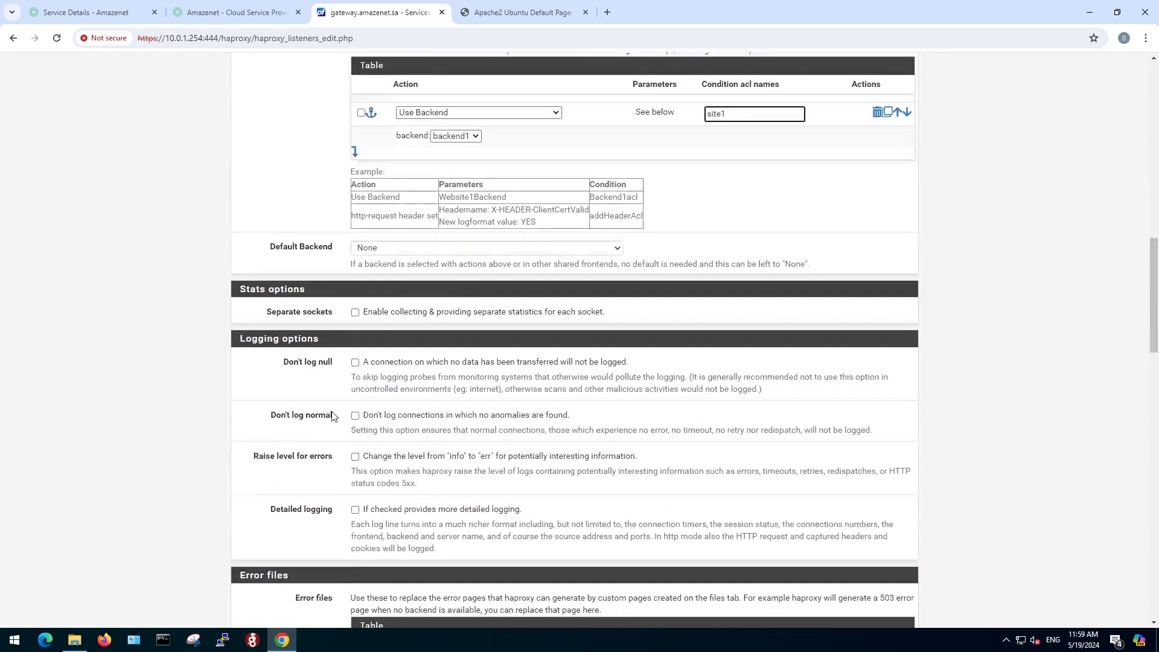
scroll(331, 416, down, 7)
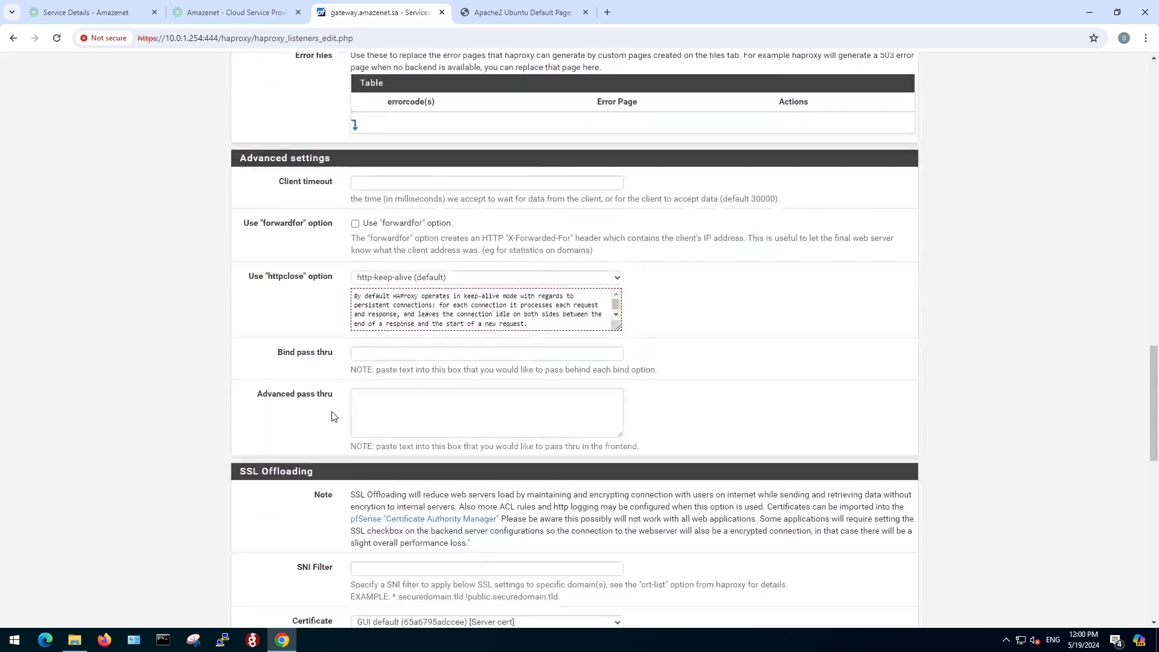
scroll(332, 416, down, 1)
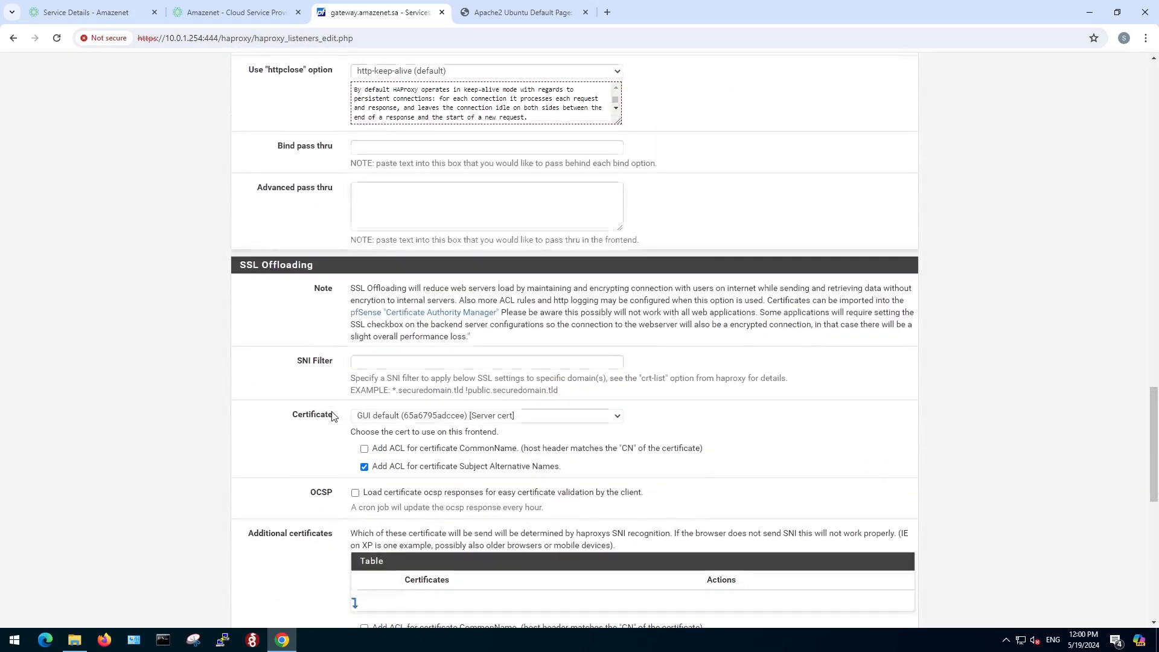
scroll(326, 419, down, 1)
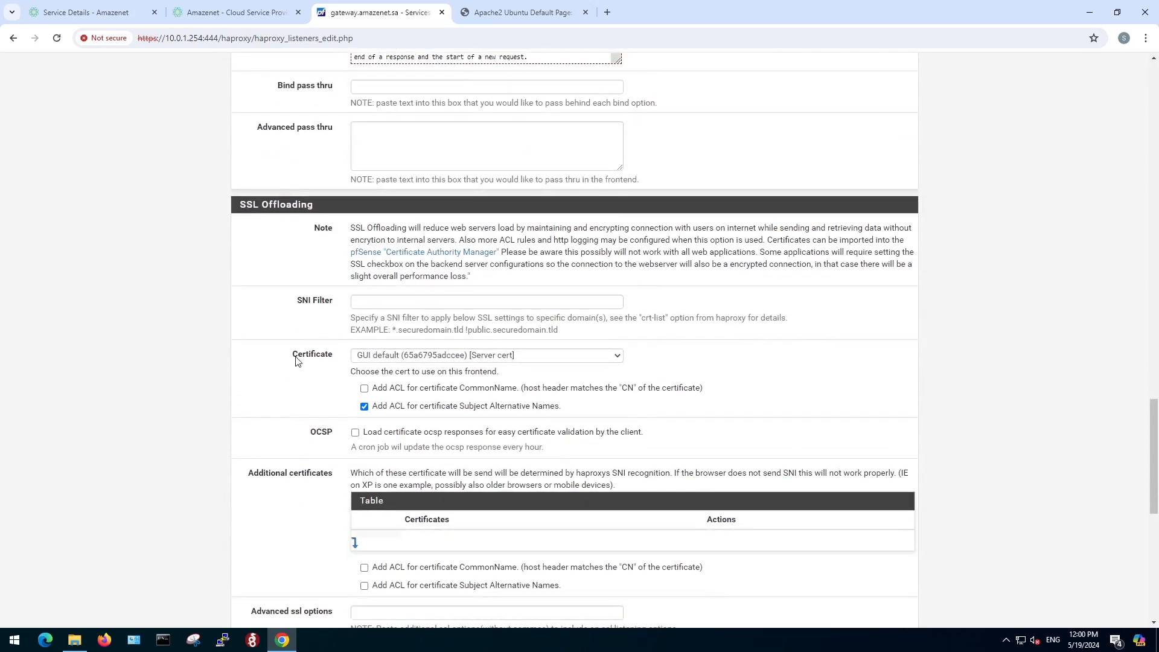
drag(296, 360, 331, 362)
click(329, 375)
click(617, 356)
click(618, 358)
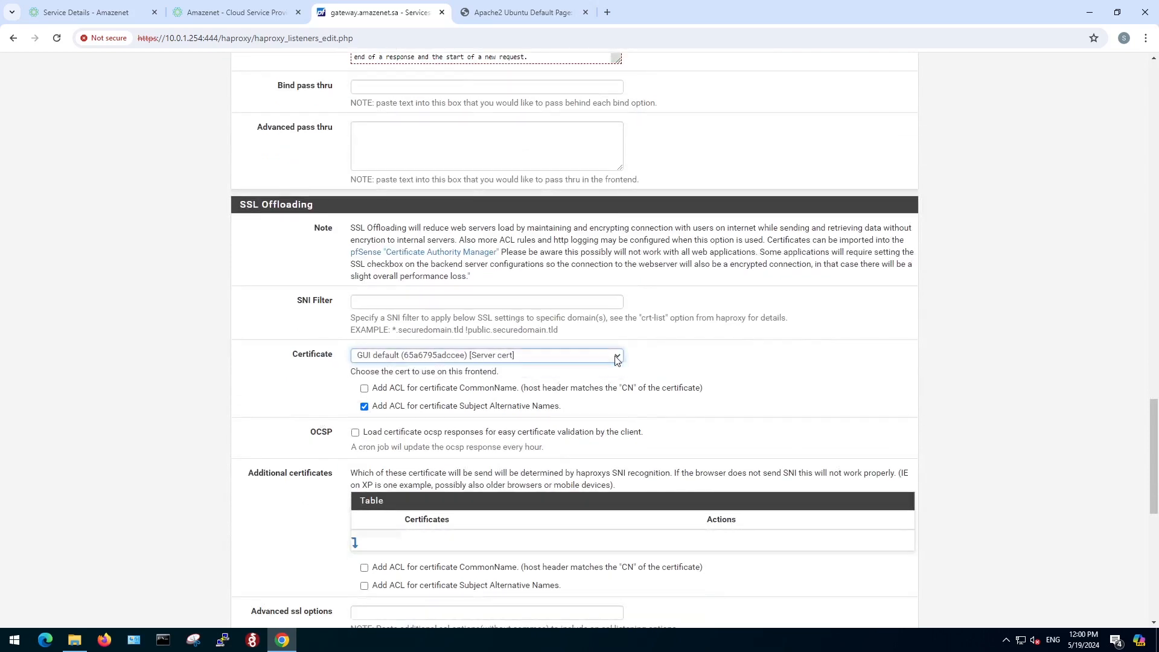
click(303, 395)
Save the 443 frontend with its remaining options at their defaults and apply the HAProxy configuration changes.
scroll(303, 394, down, 4)
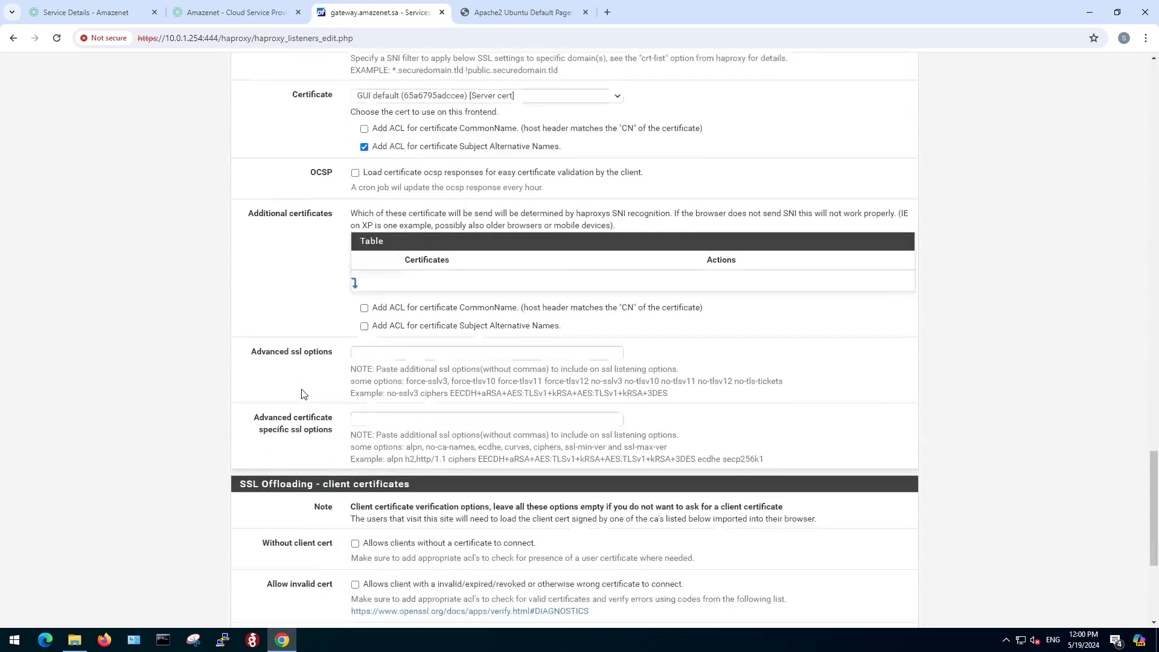
scroll(303, 394, down, 4)
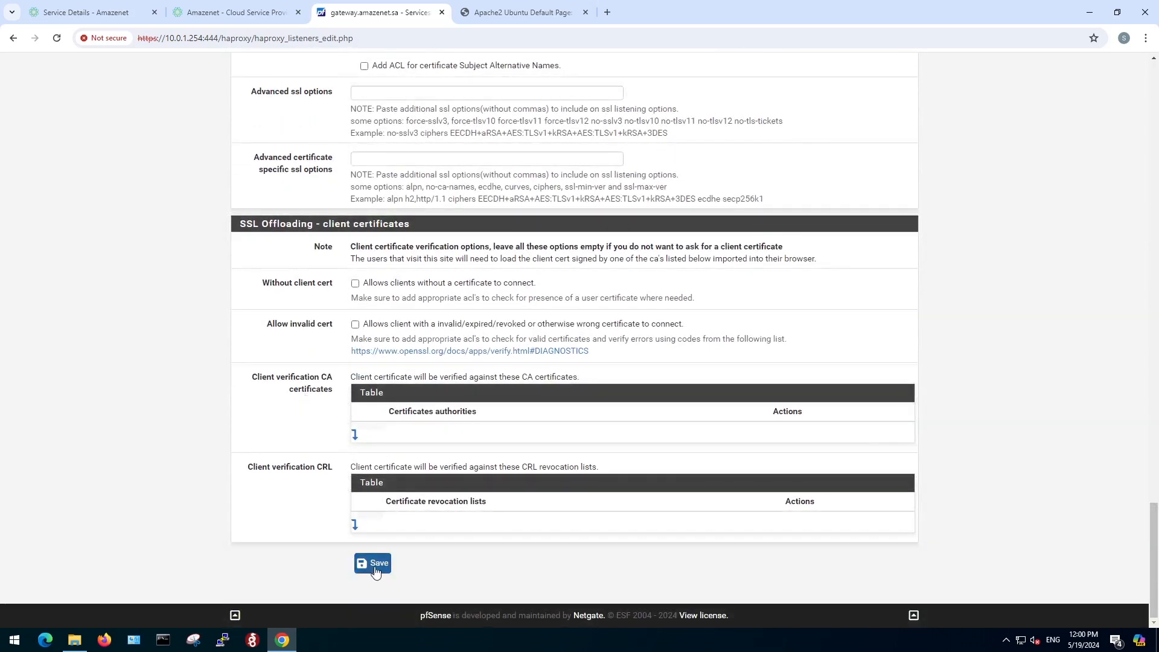
click(374, 563)
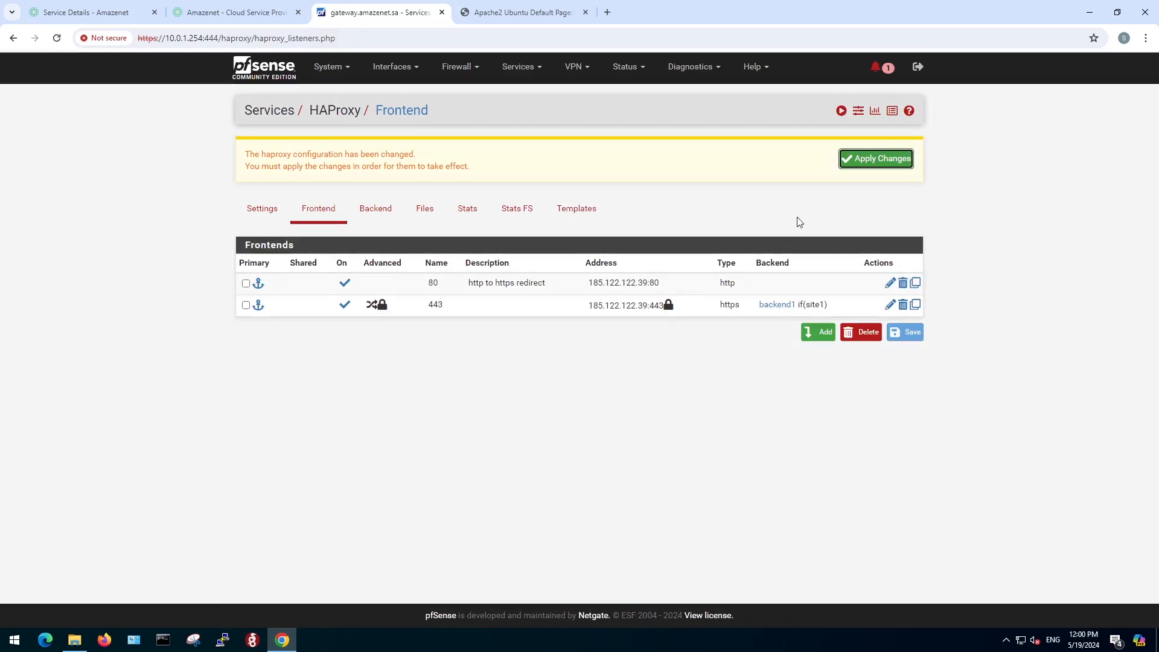
click(865, 163)
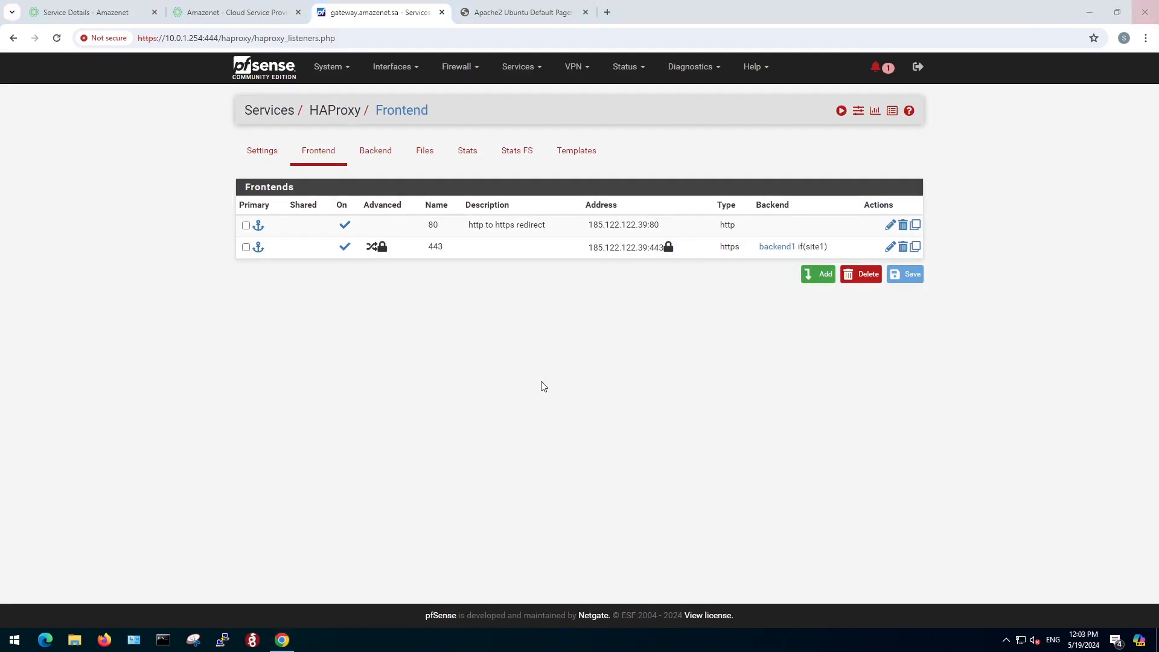
Start a new certificate entry in the certificate manager using the Import an existing Certificate method, with the descriptive name star_an.
click(341, 69)
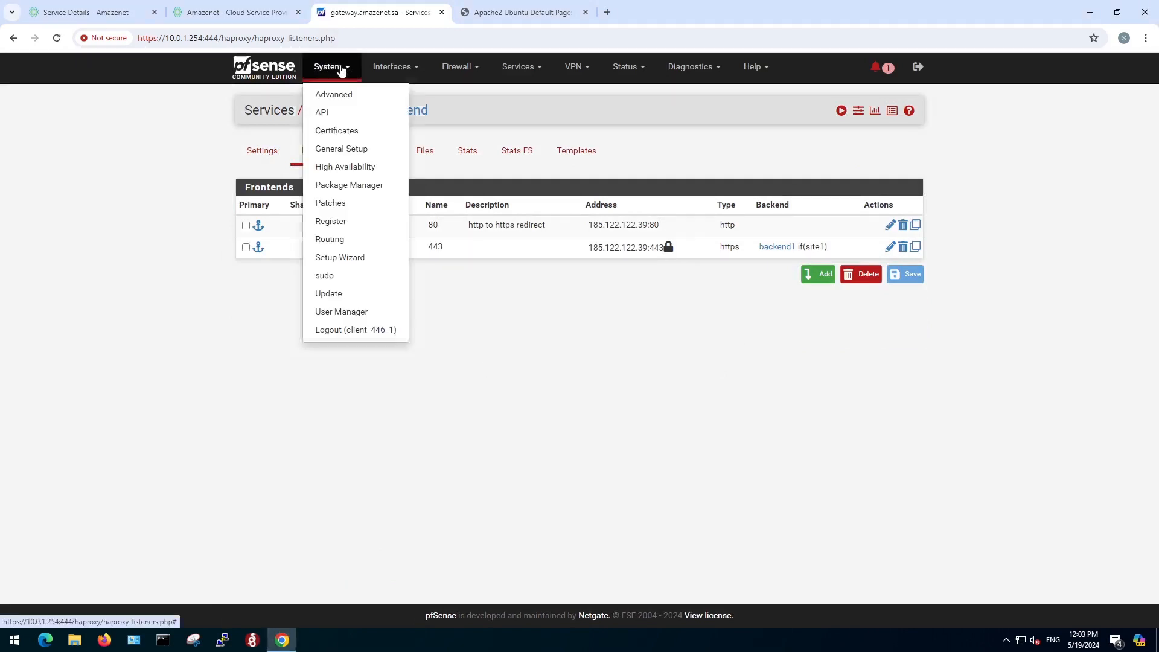
click(342, 137)
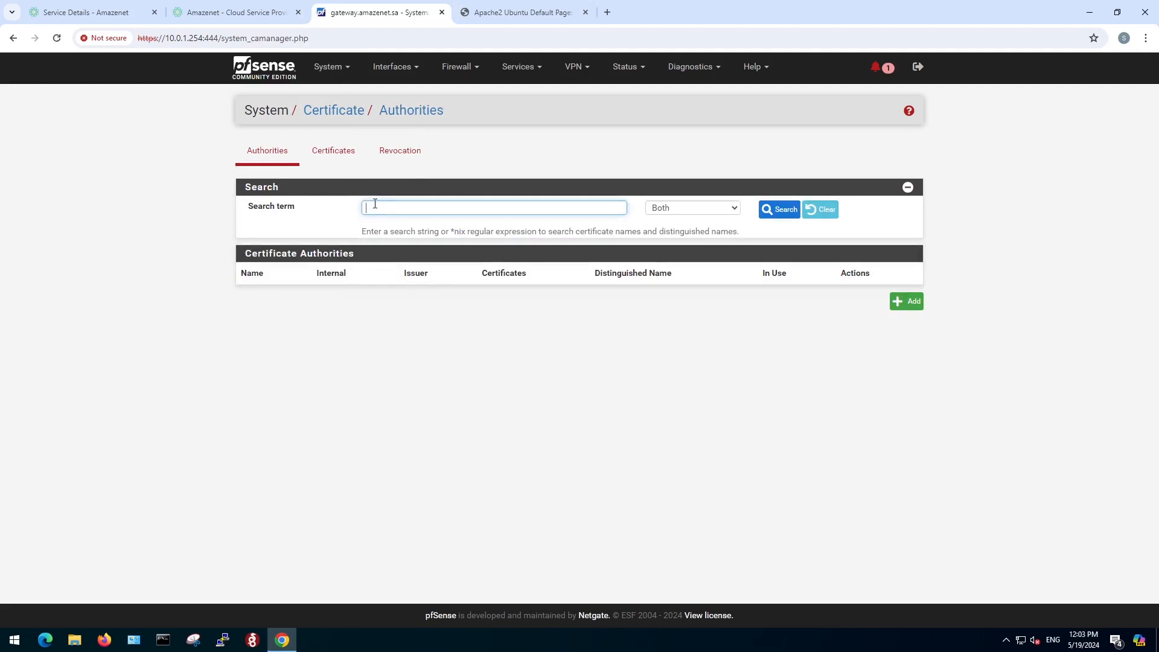
click(344, 153)
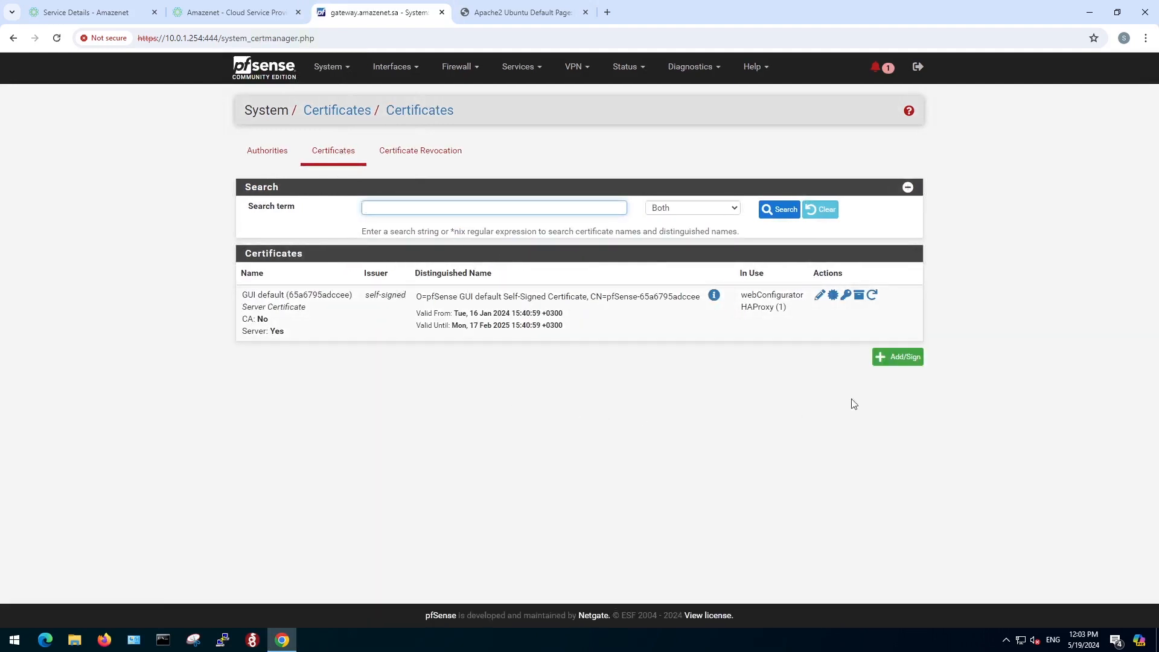
click(910, 362)
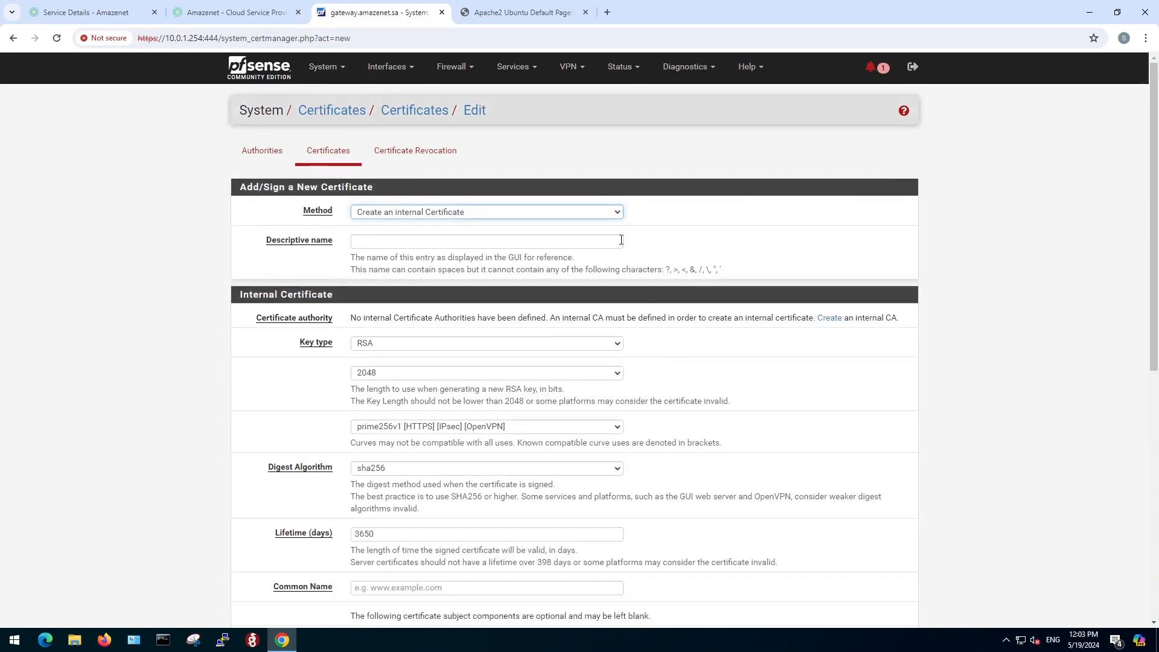
click(621, 214)
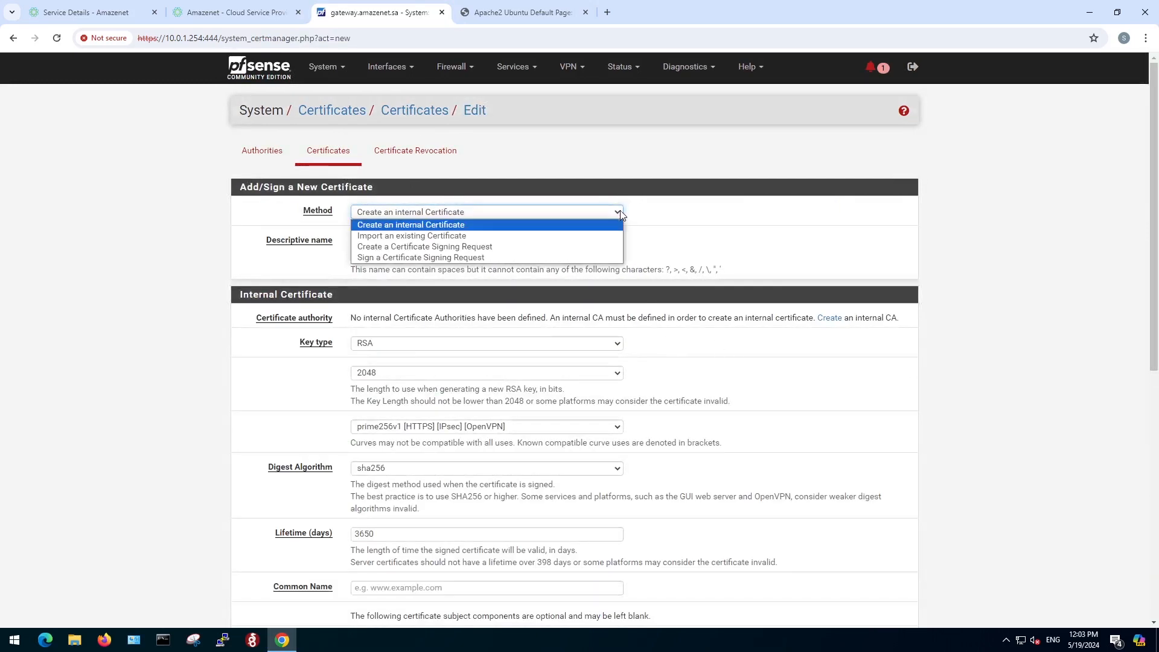
click(451, 236)
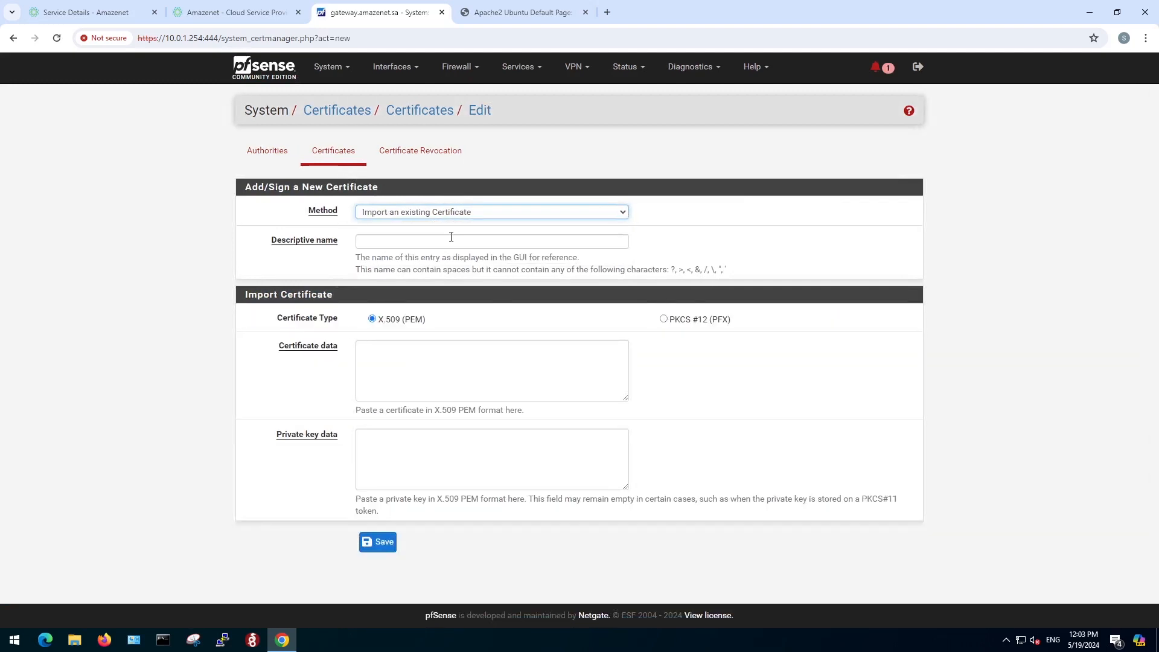
click(450, 241)
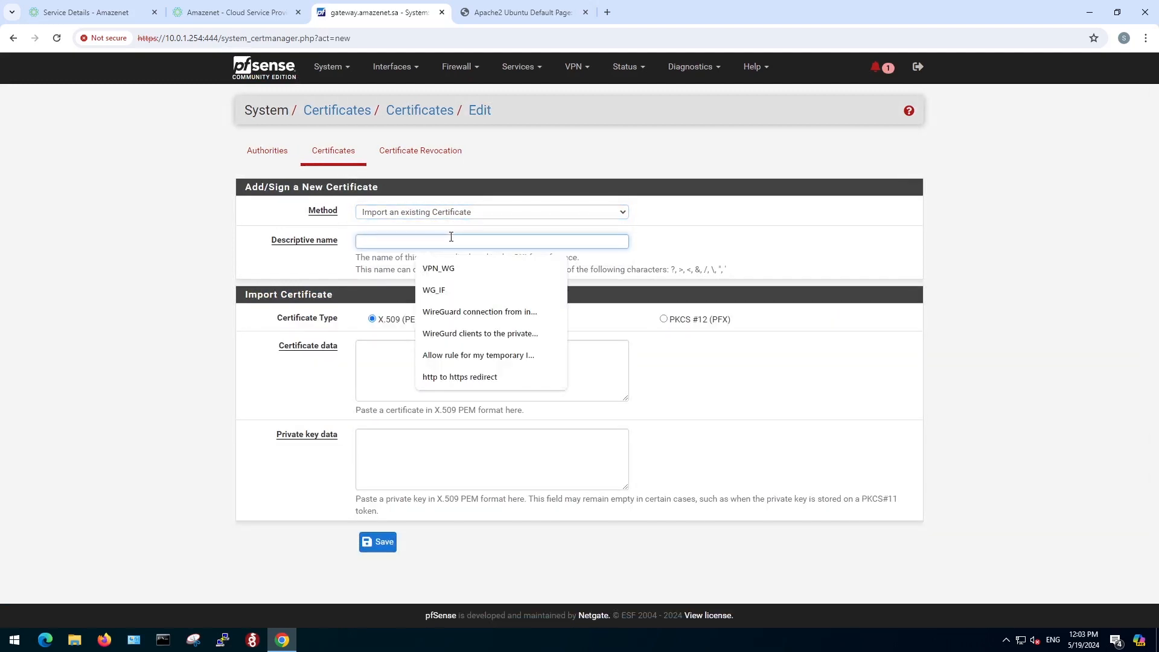
text(st)
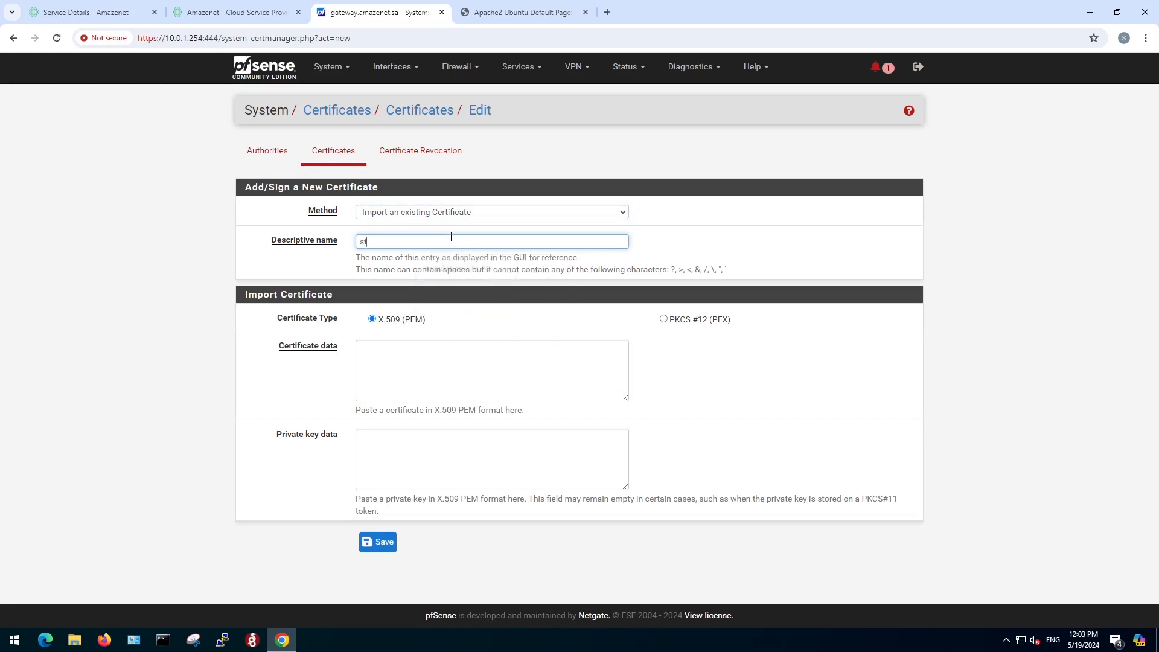
text(ar_an)
Copy the full contents of STAR_amazenet_sa.txt in the Documents folder certificate_star_an into the certificate data field.
click(413, 358)
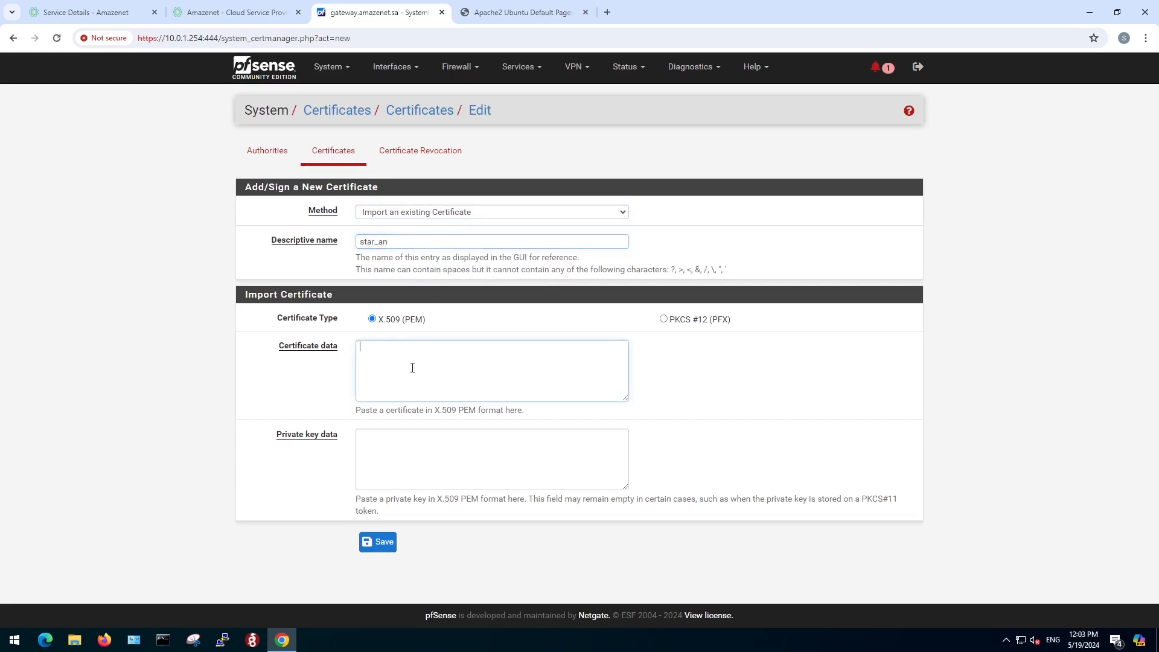
click(74, 639)
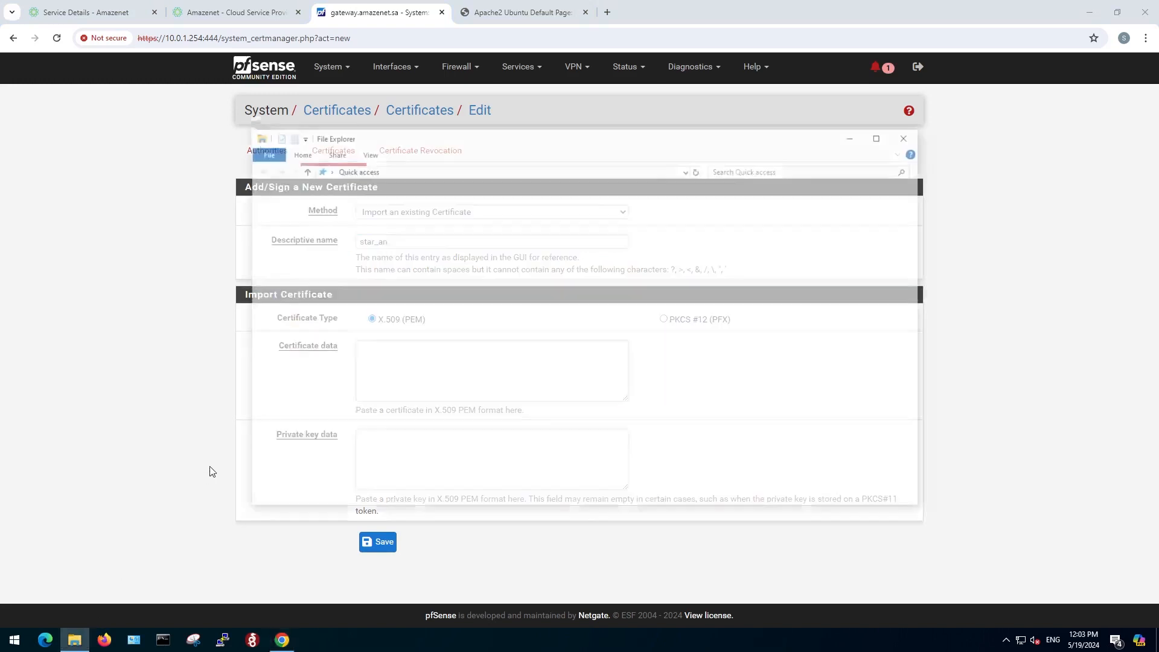
double_click(684, 226)
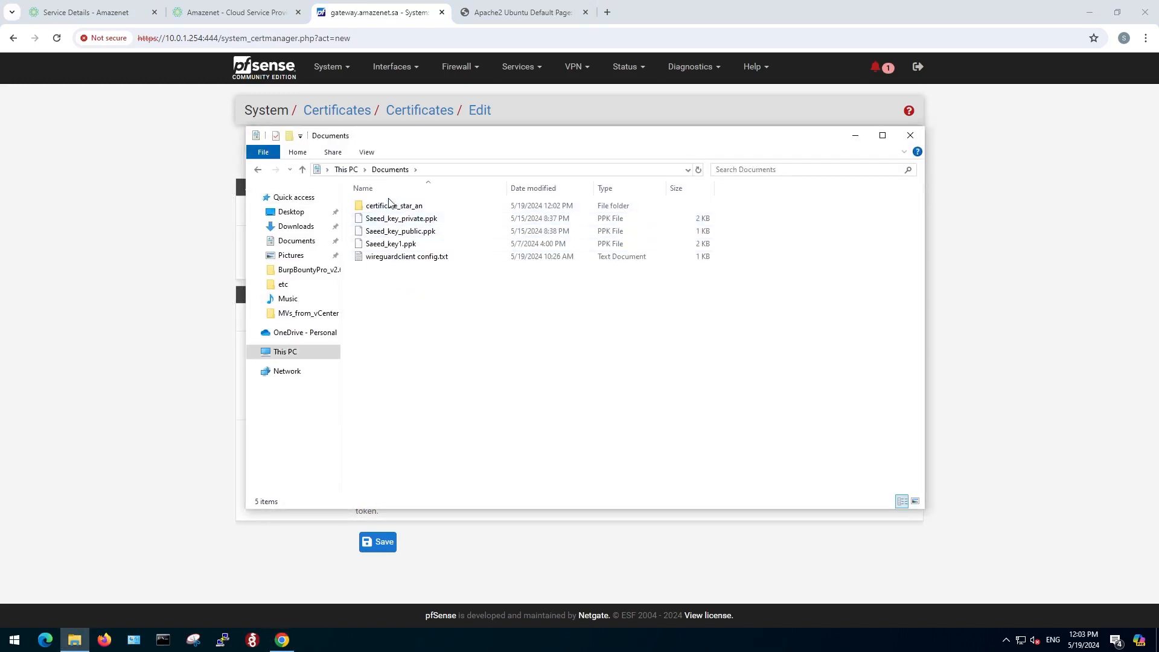
double_click(414, 206)
double_click(391, 220)
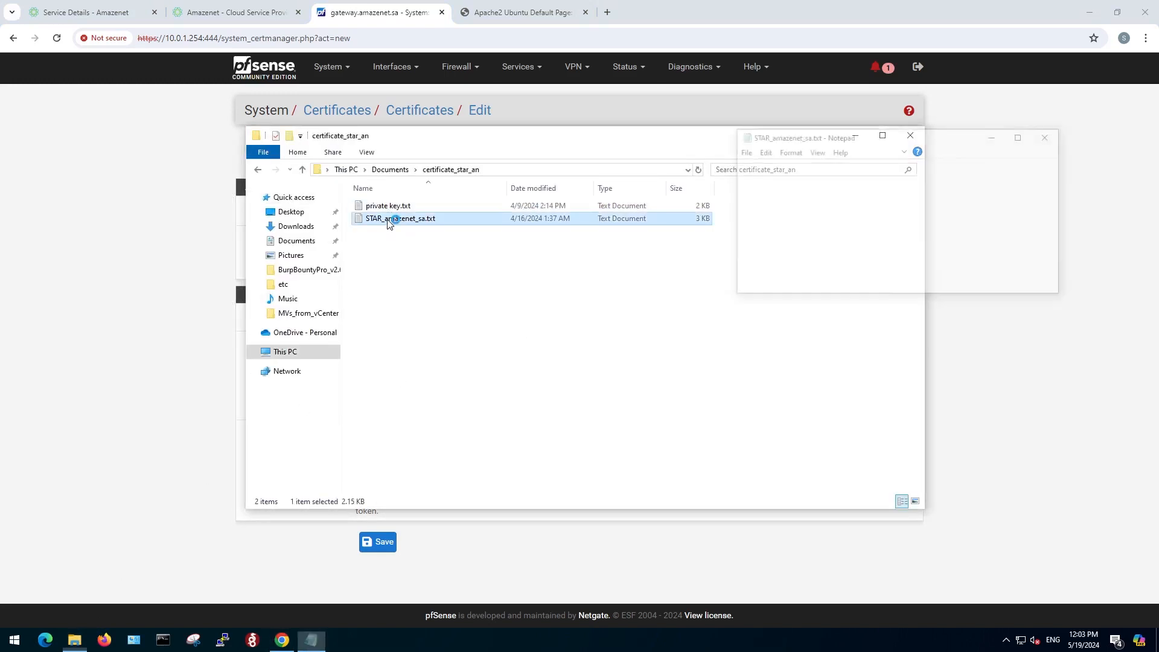
key(ctrl+a)
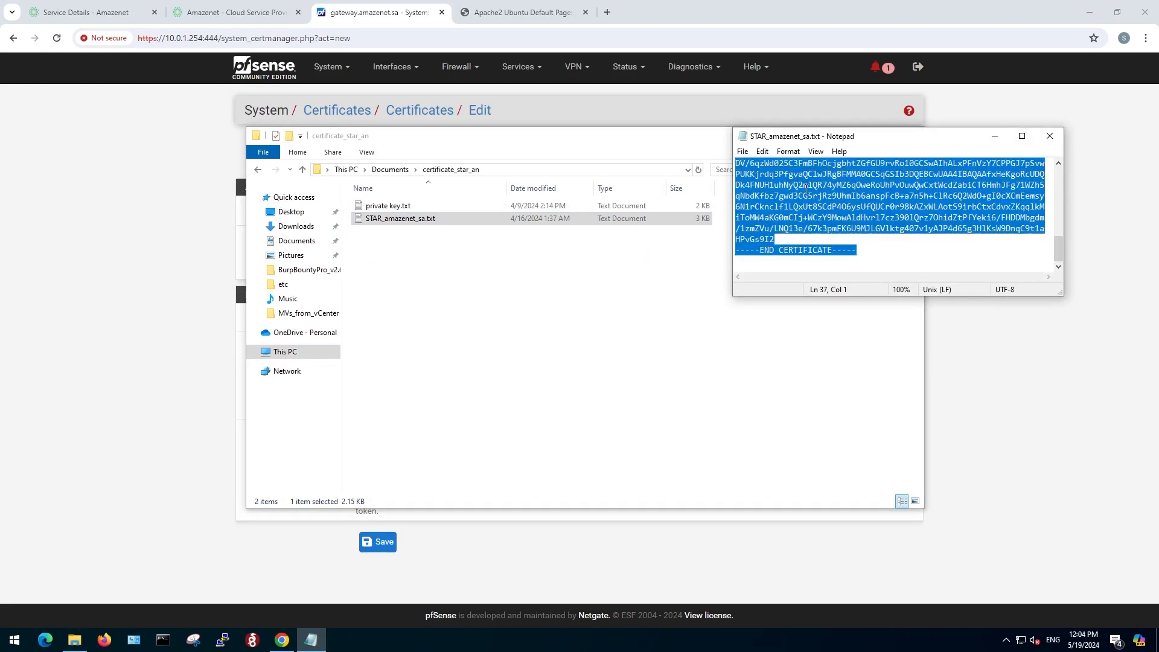
key(ctrl+c)
click(129, 297)
click(411, 358)
right_click(411, 358)
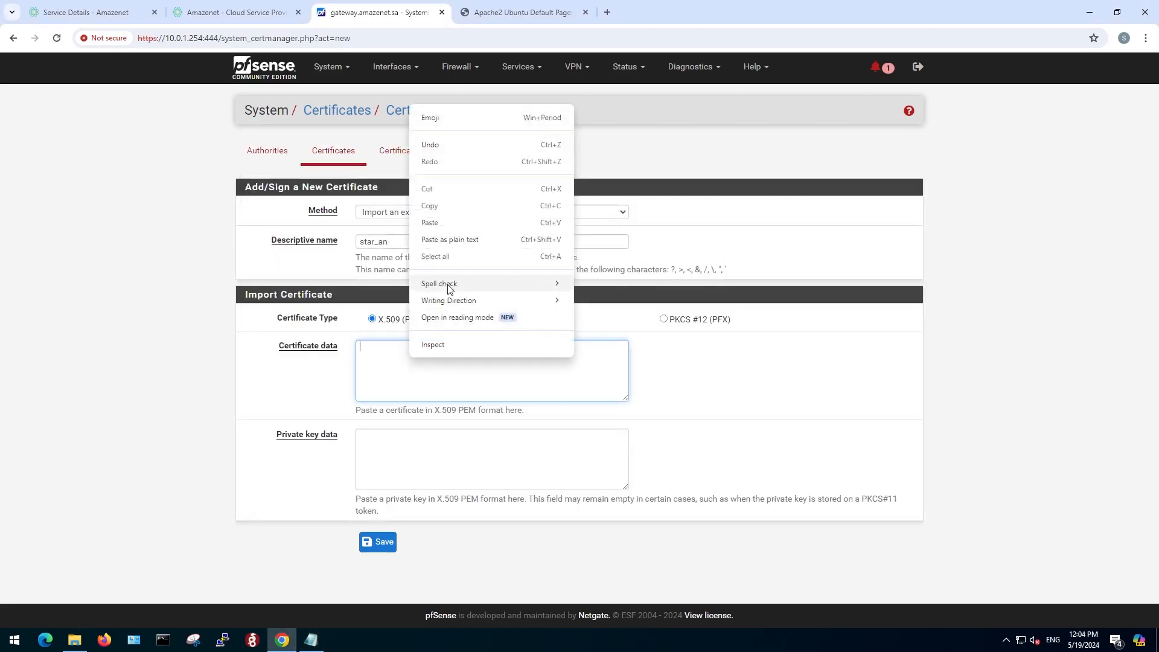
click(439, 224)
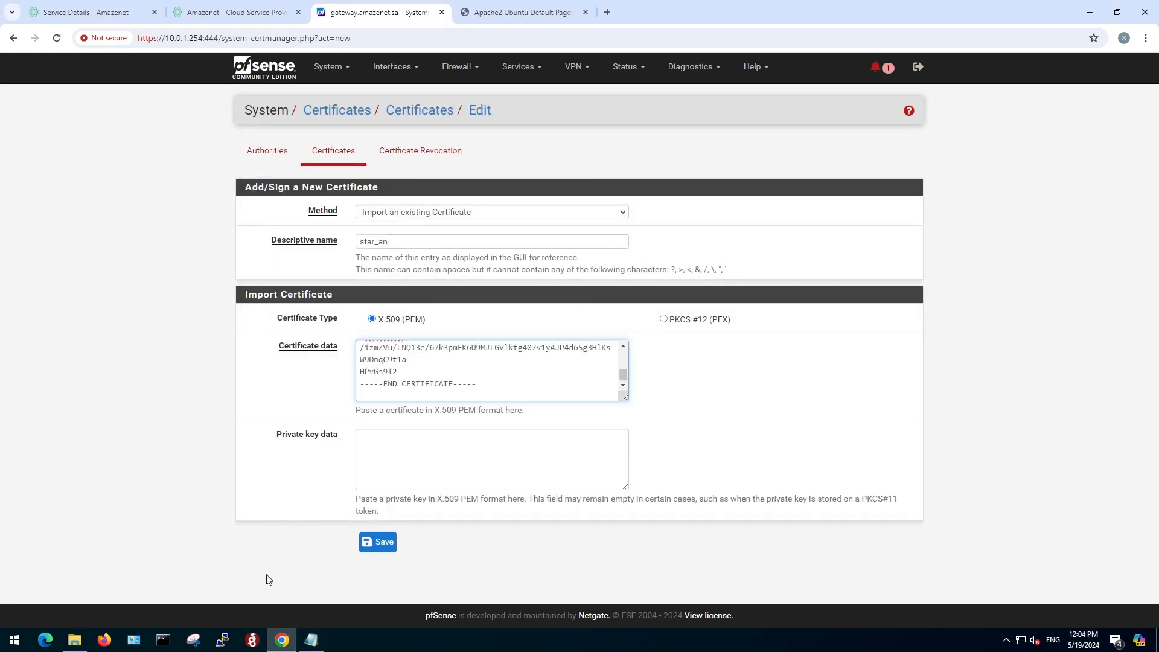
Copy the private key from private key.txt into the private key data field and save the imported certificate.
click(75, 639)
double_click(389, 206)
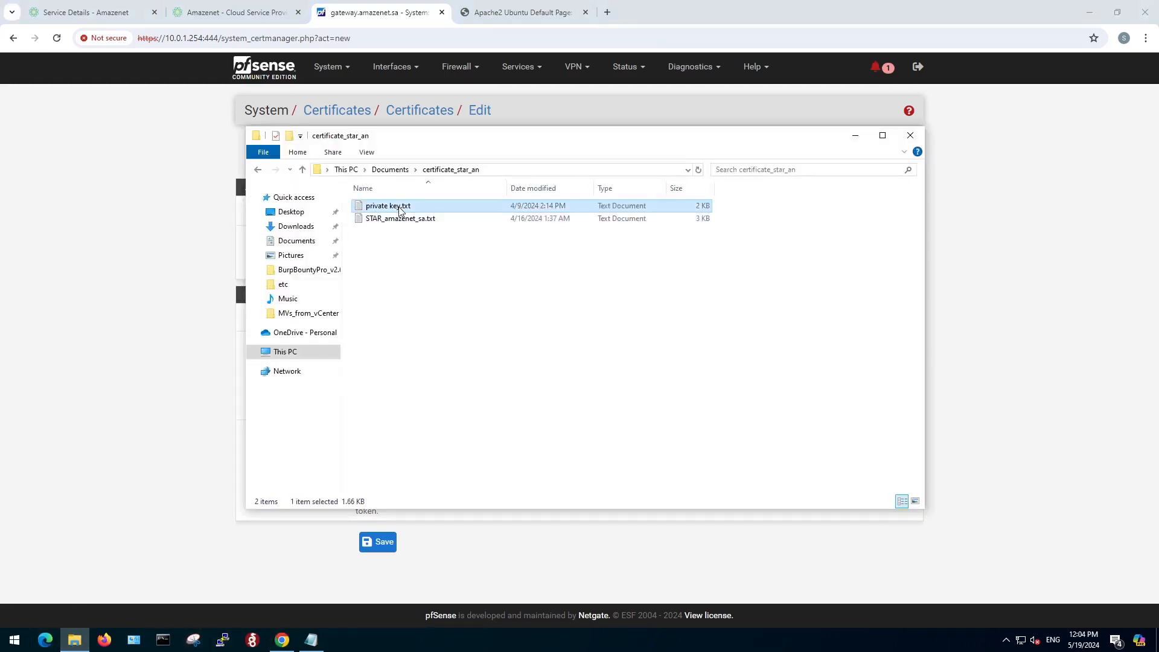
key(ctrl+a)
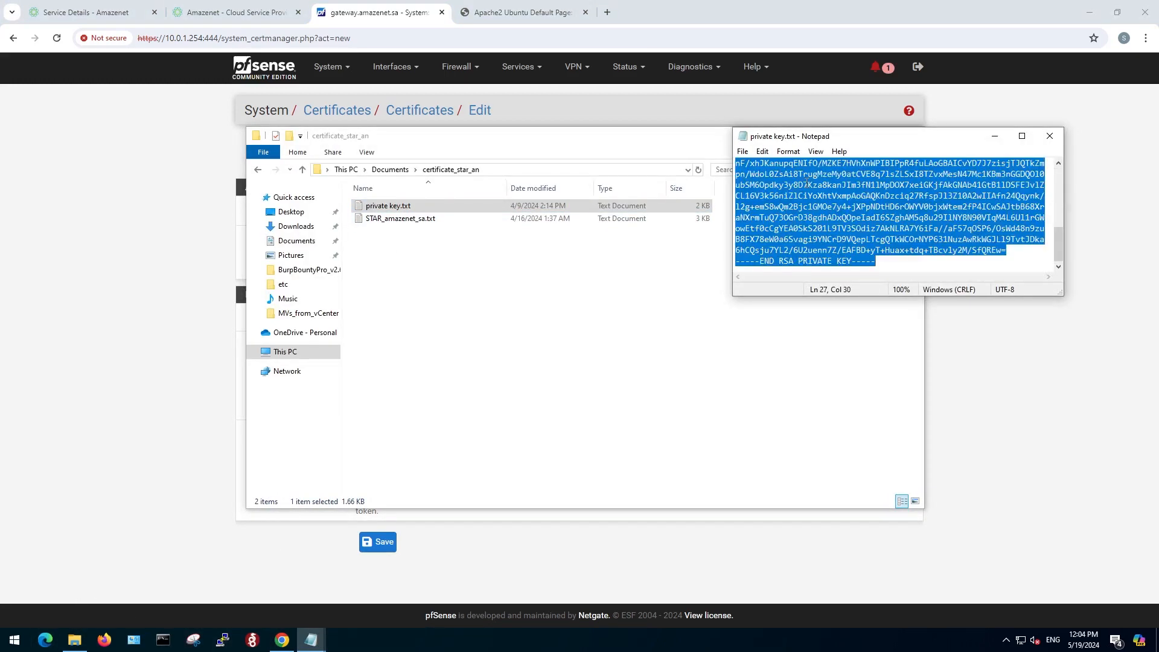
click(143, 333)
click(407, 440)
key(ctrl+v)
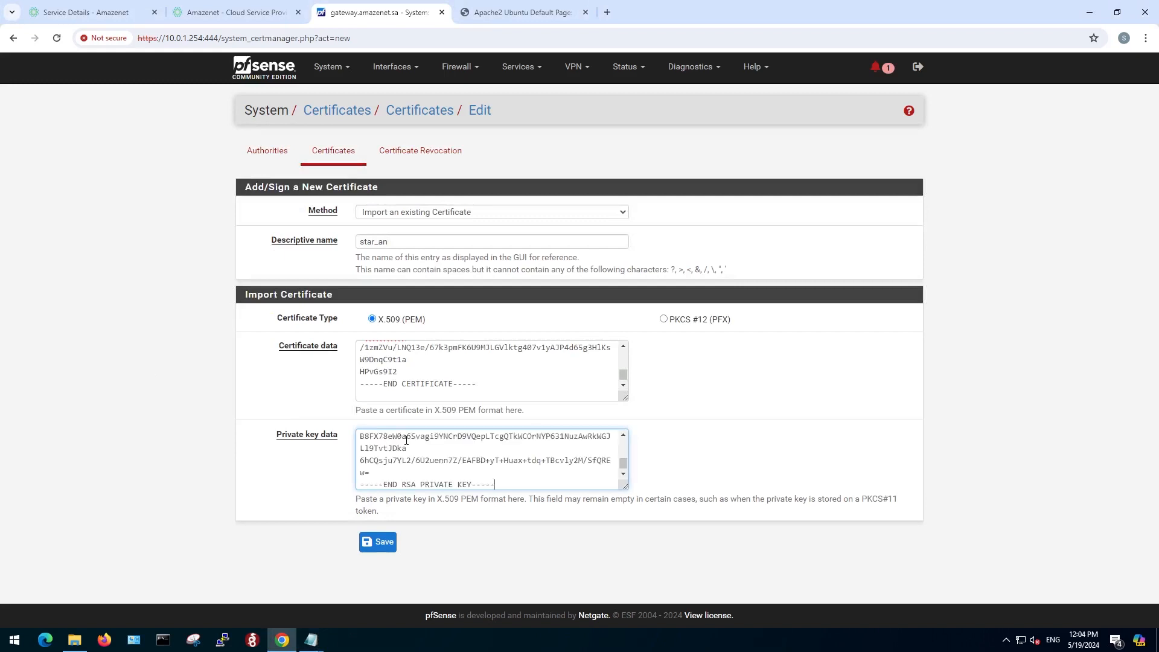
click(379, 542)
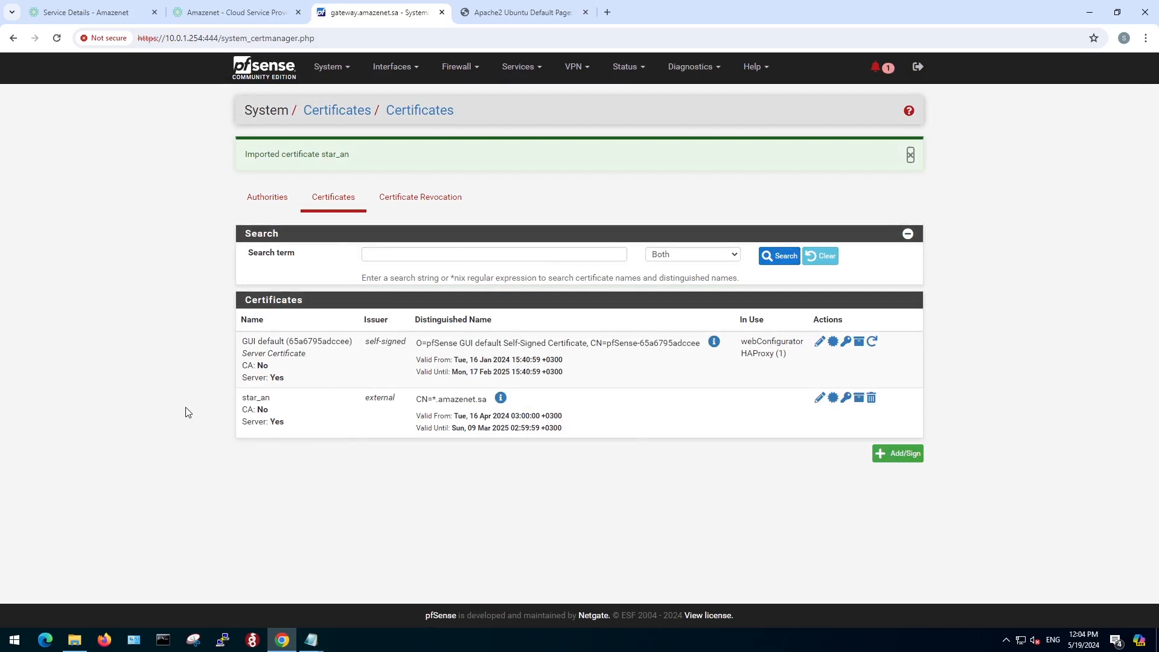
click(153, 332)
In the HAProxy 443 frontend, select star_an as the SSL offloading certificate and enable the ACL for the certificate CommonName.
click(539, 75)
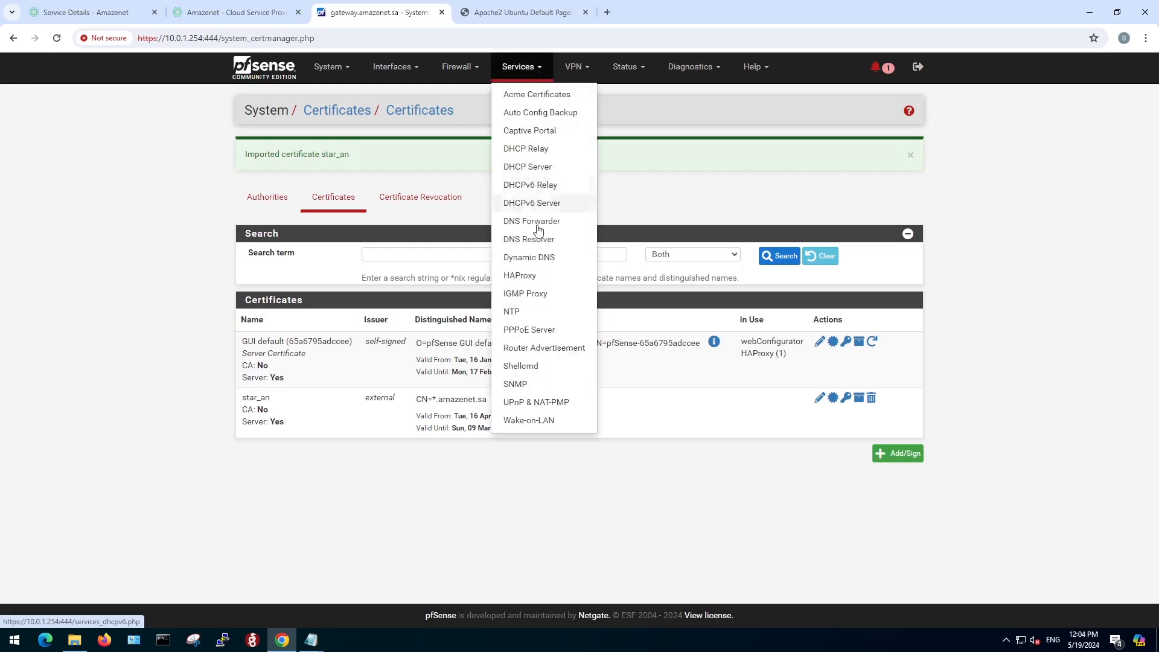
click(521, 273)
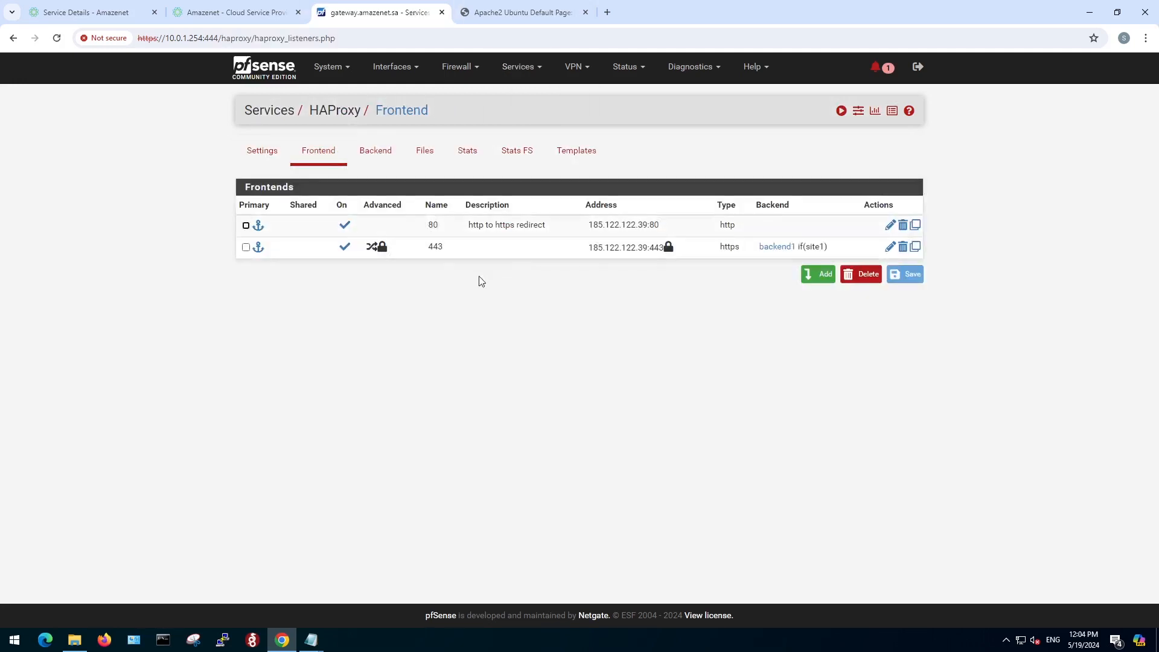
click(891, 247)
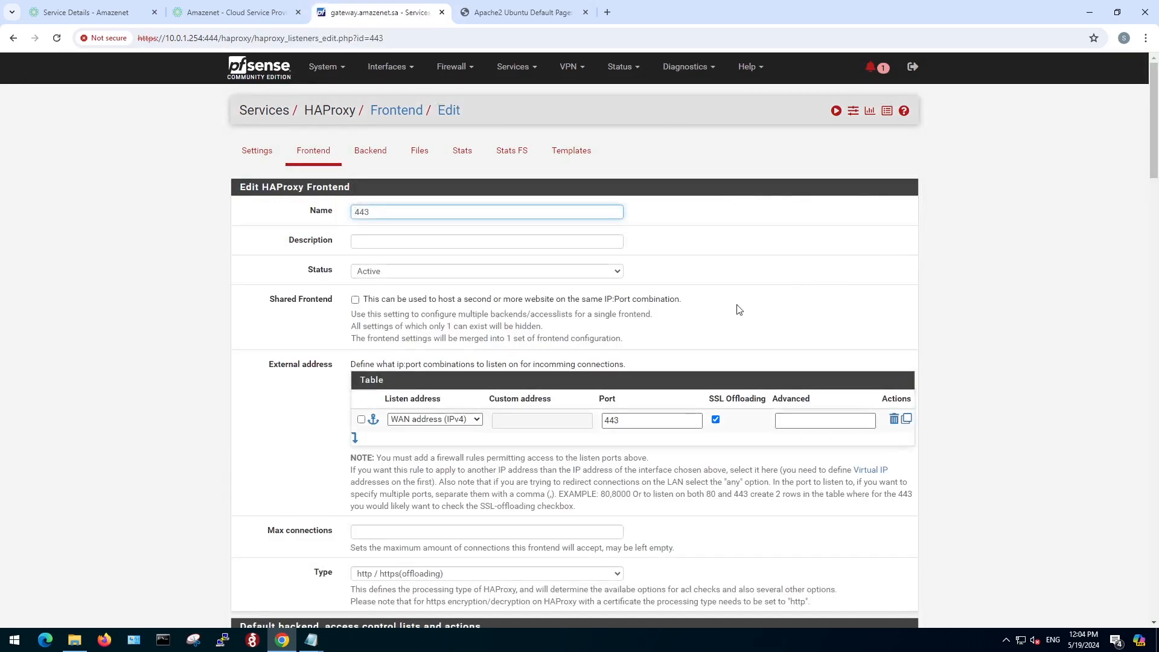
scroll(325, 468, down, 9)
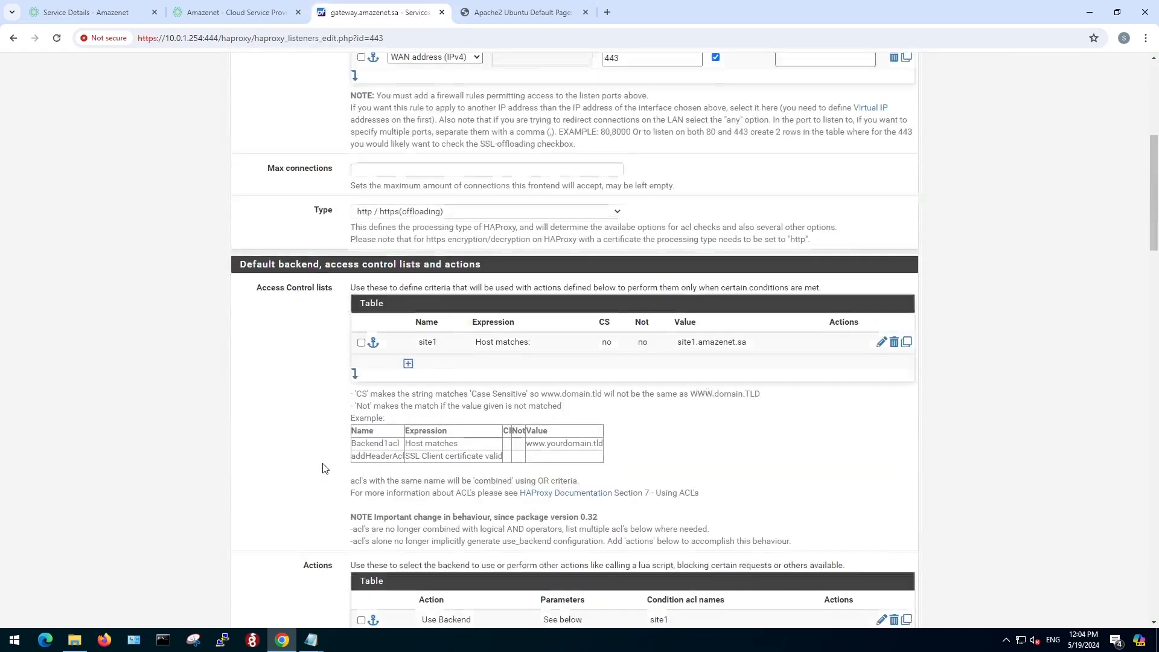
scroll(325, 468, down, 7)
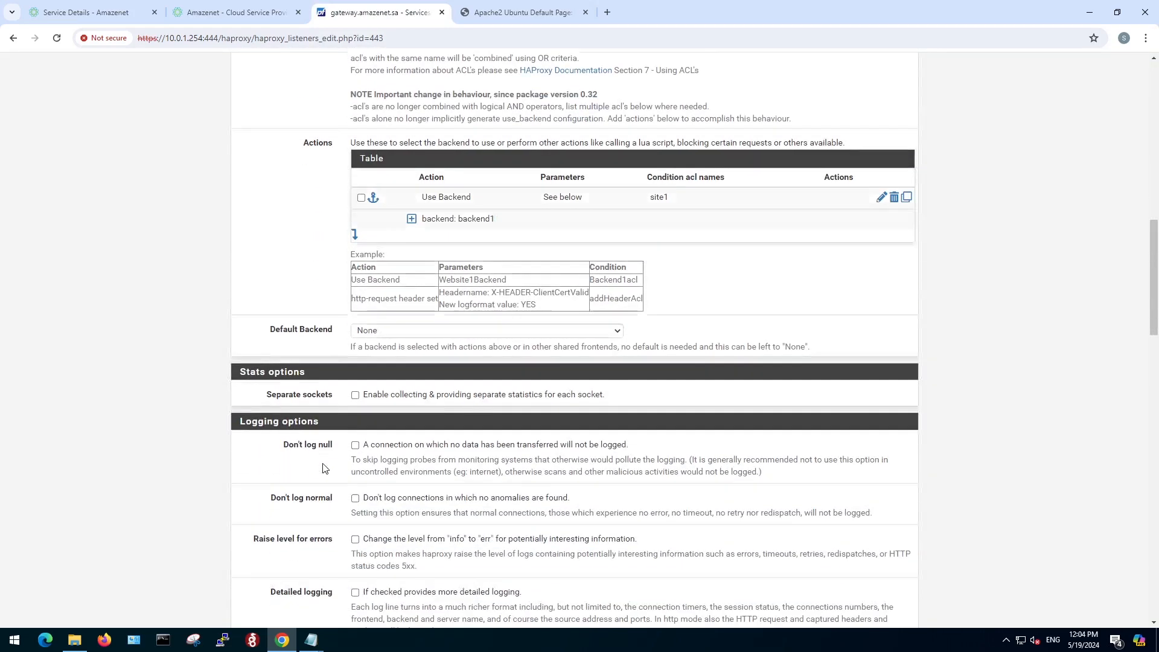
scroll(324, 468, down, 7)
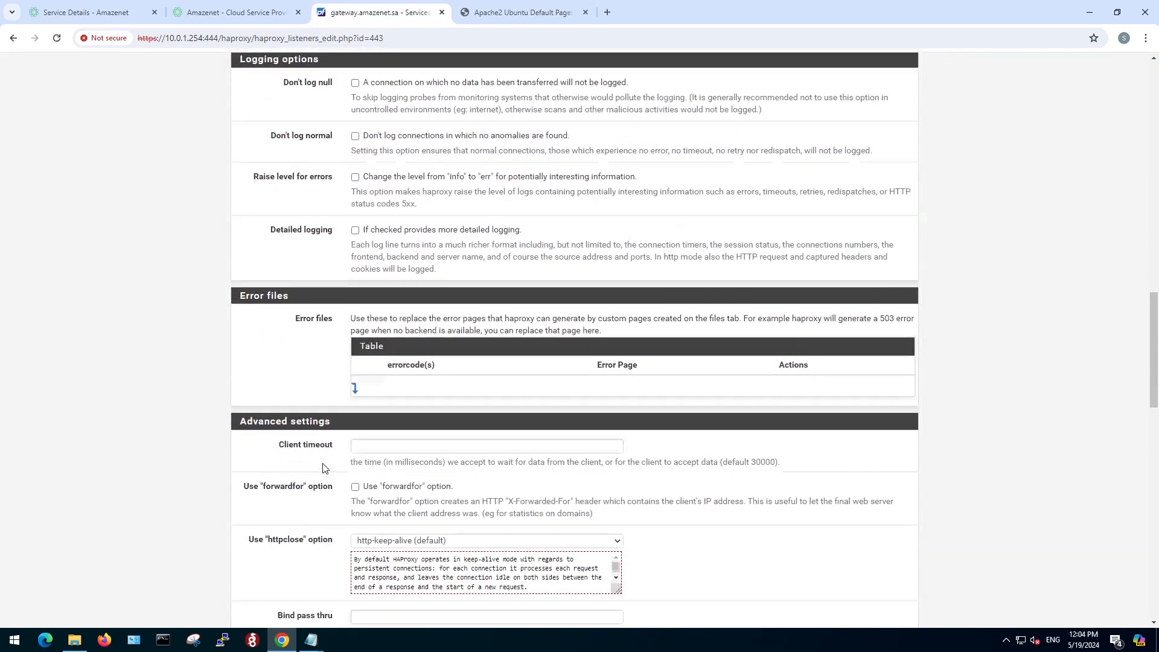
scroll(325, 468, down, 4)
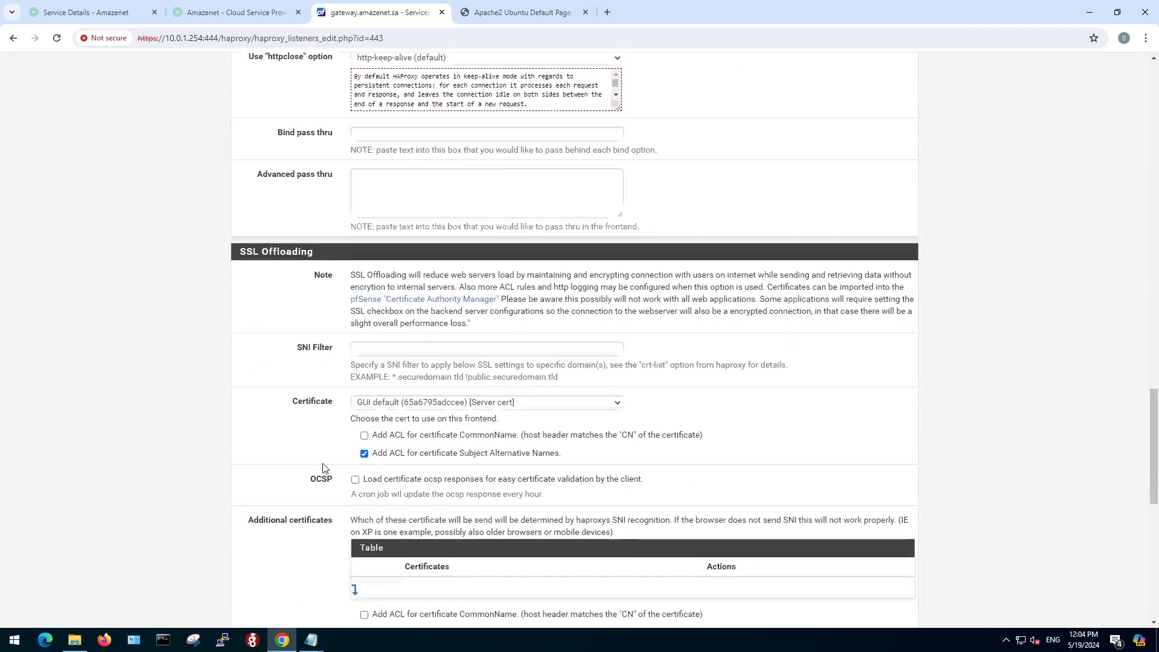
click(535, 401)
click(432, 427)
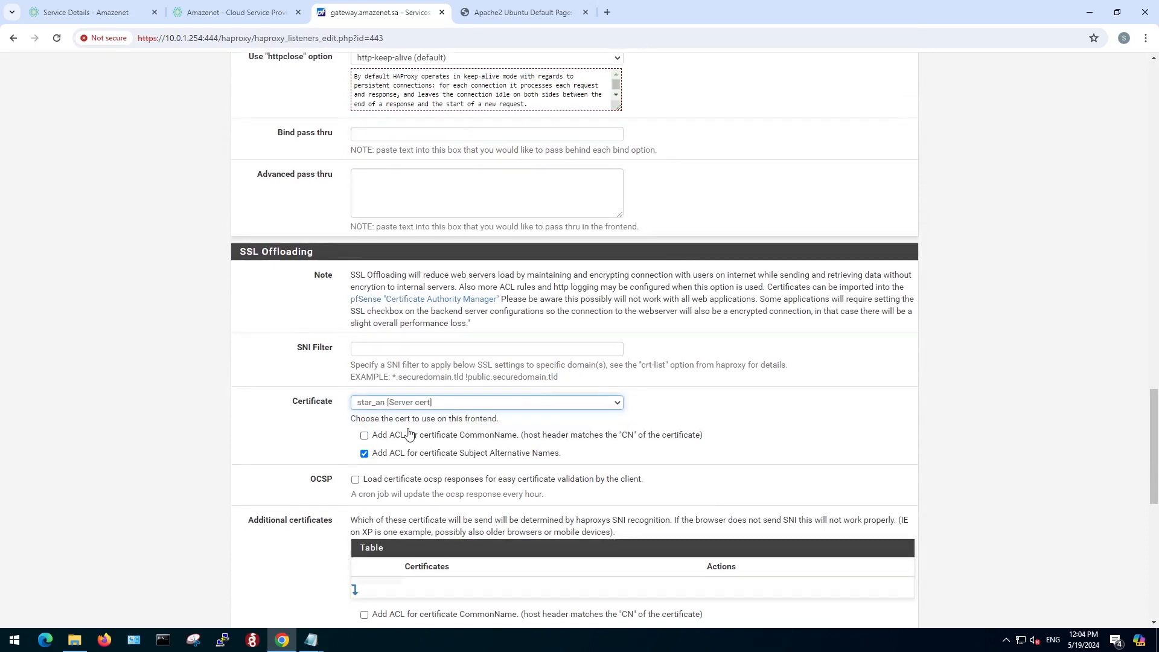
click(364, 436)
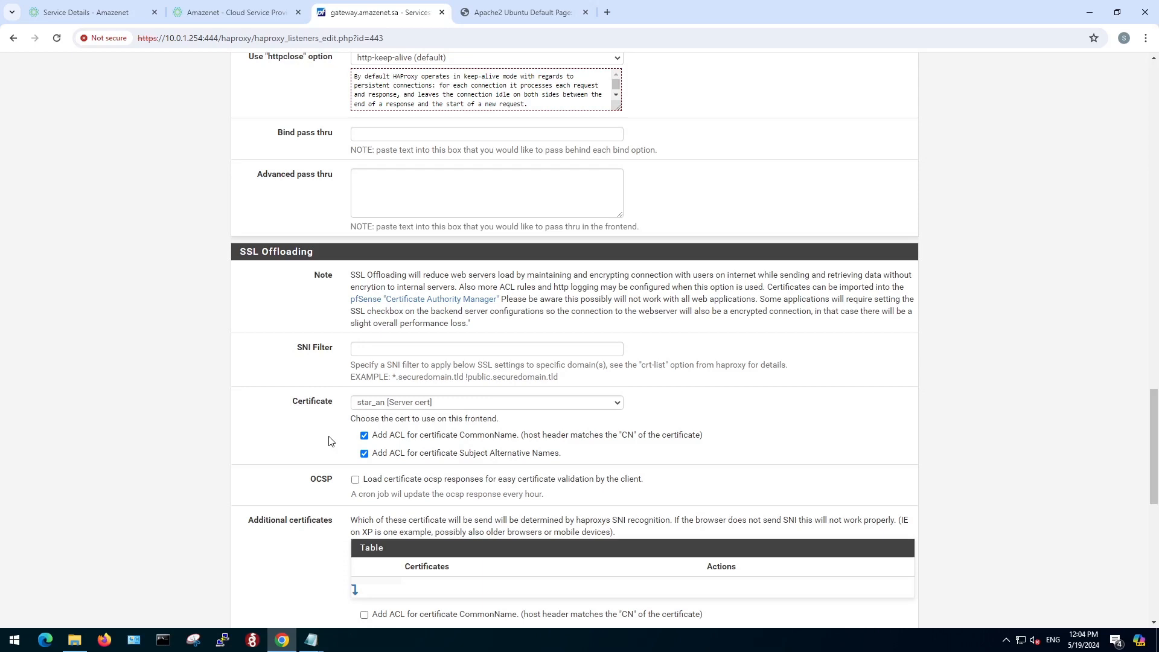
Save the edited 443 frontend and apply the changed HAProxy configuration.
scroll(329, 441, down, 7)
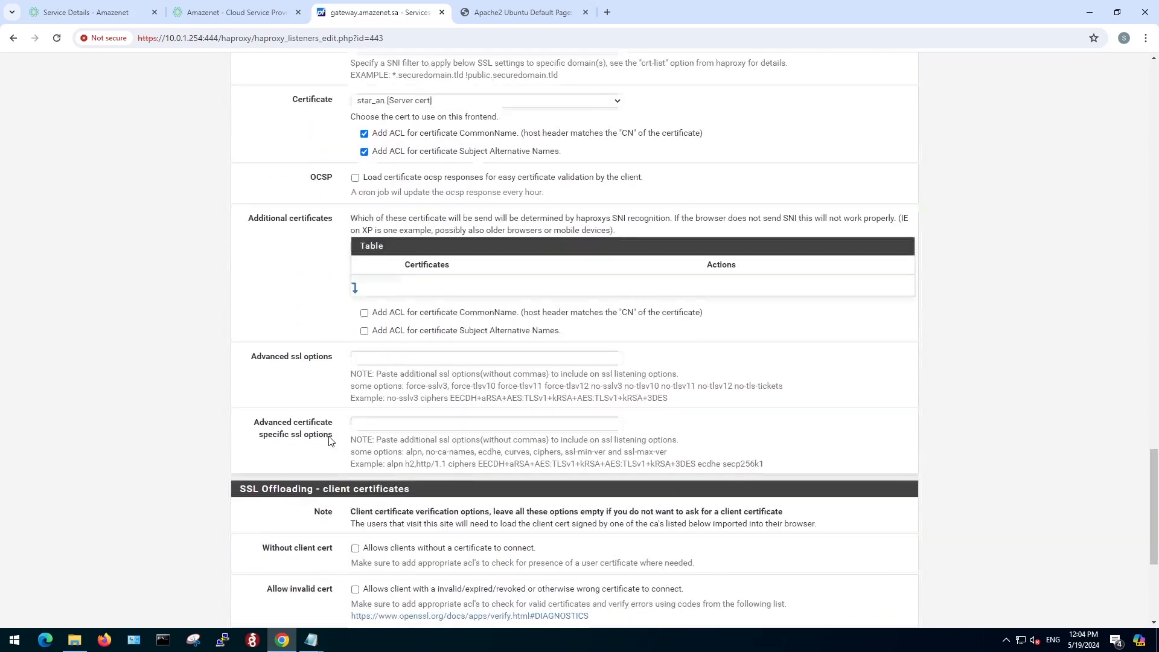
scroll(329, 441, down, 3)
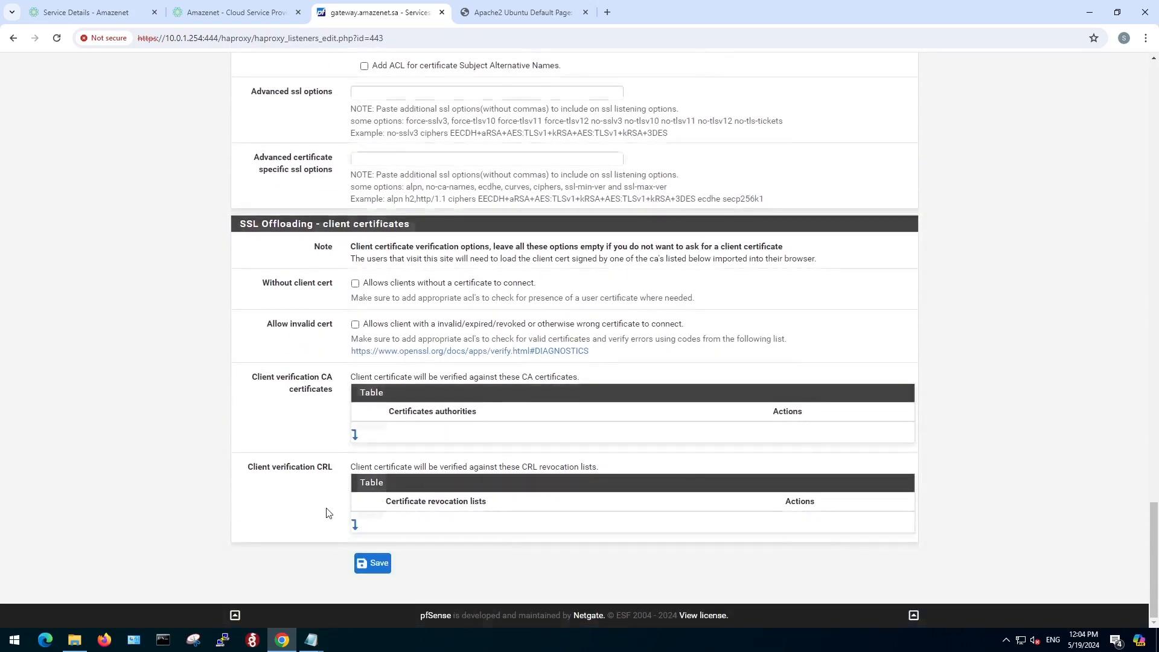
click(376, 568)
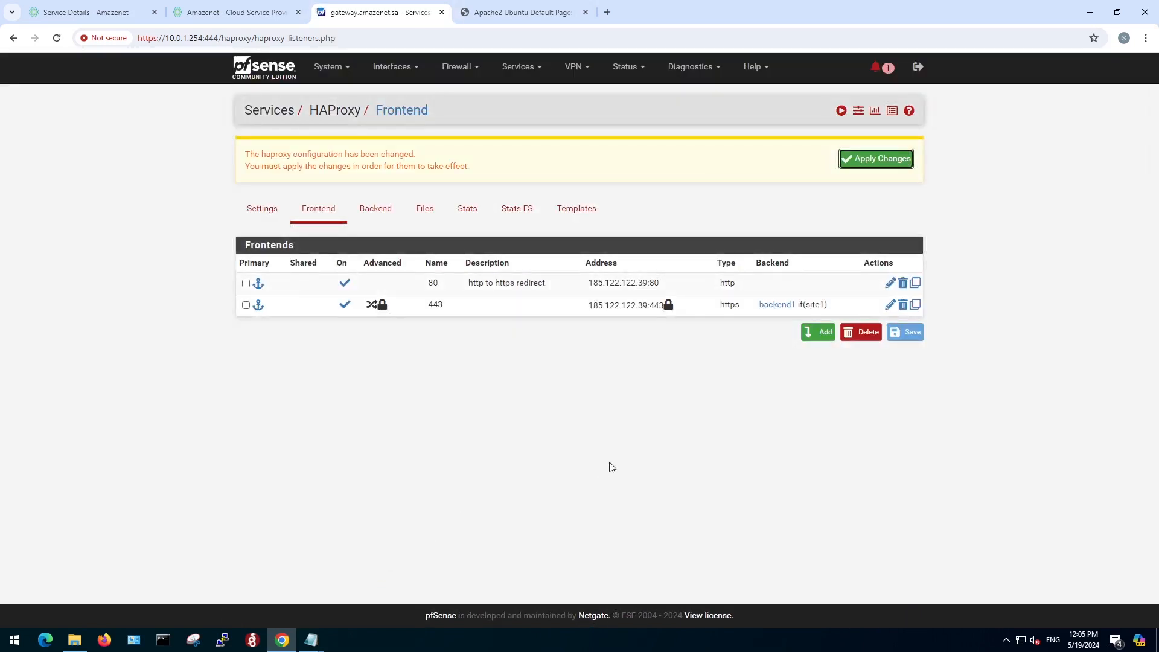
click(874, 158)
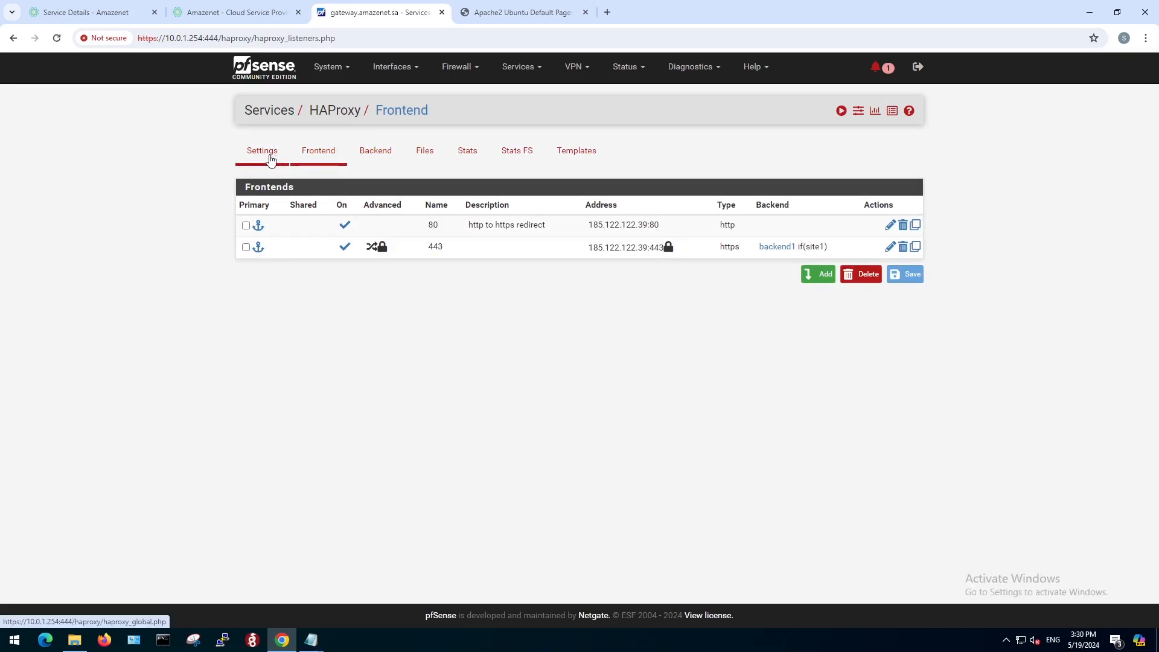
Enable HAProxy in its general settings and set the maximum connections to 5000 per process.
click(269, 157)
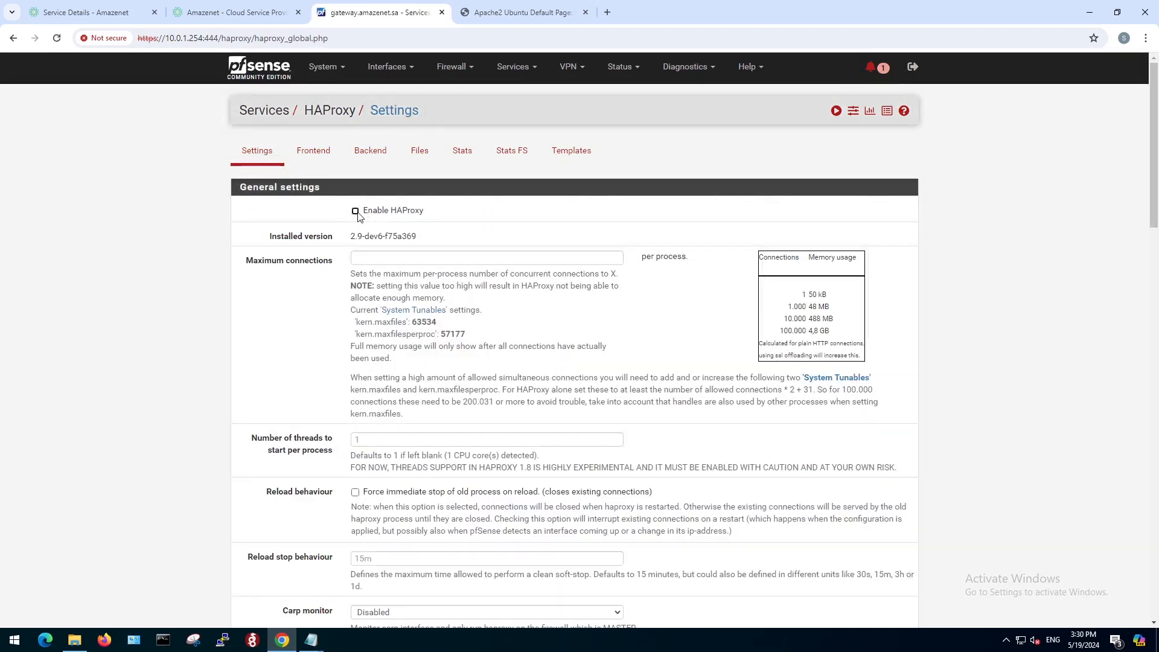
click(355, 211)
click(381, 259)
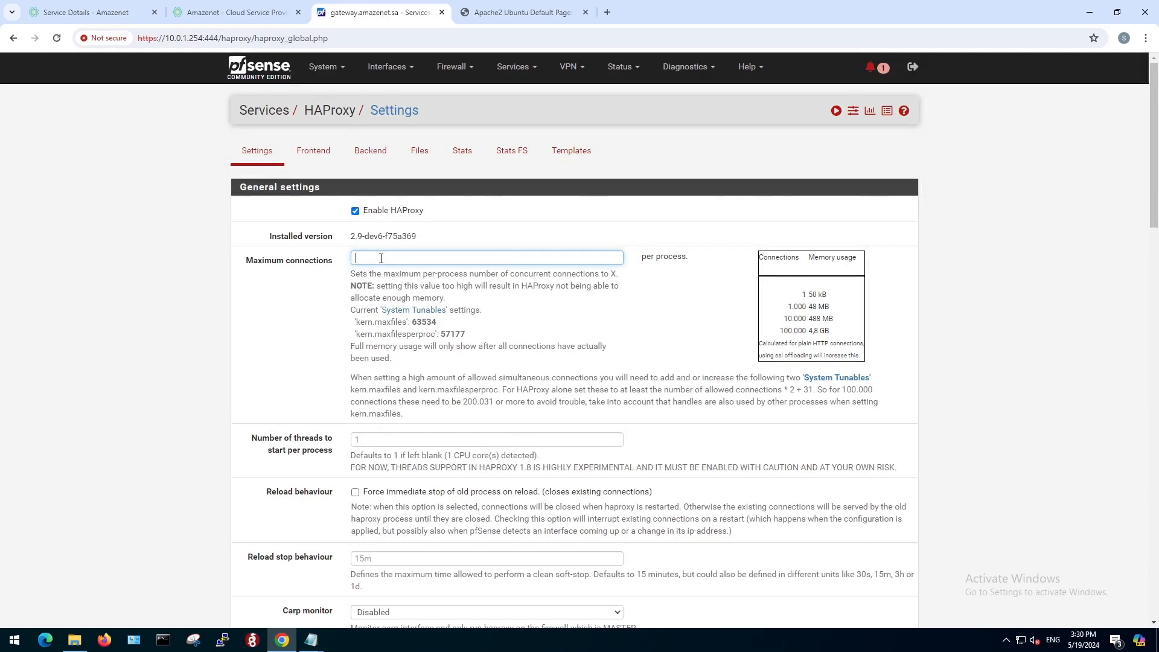
text(5000)
Save the HAProxy general settings and apply the changed configuration.
scroll(308, 317, down, 8)
scroll(303, 322, down, 11)
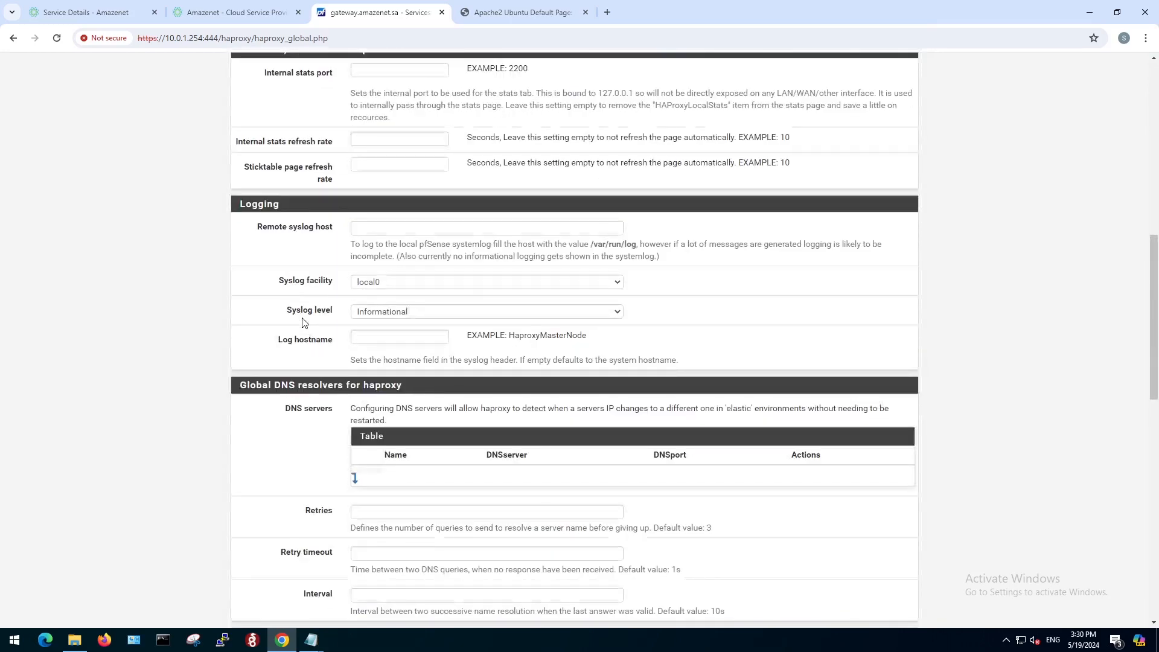
scroll(302, 323, down, 3)
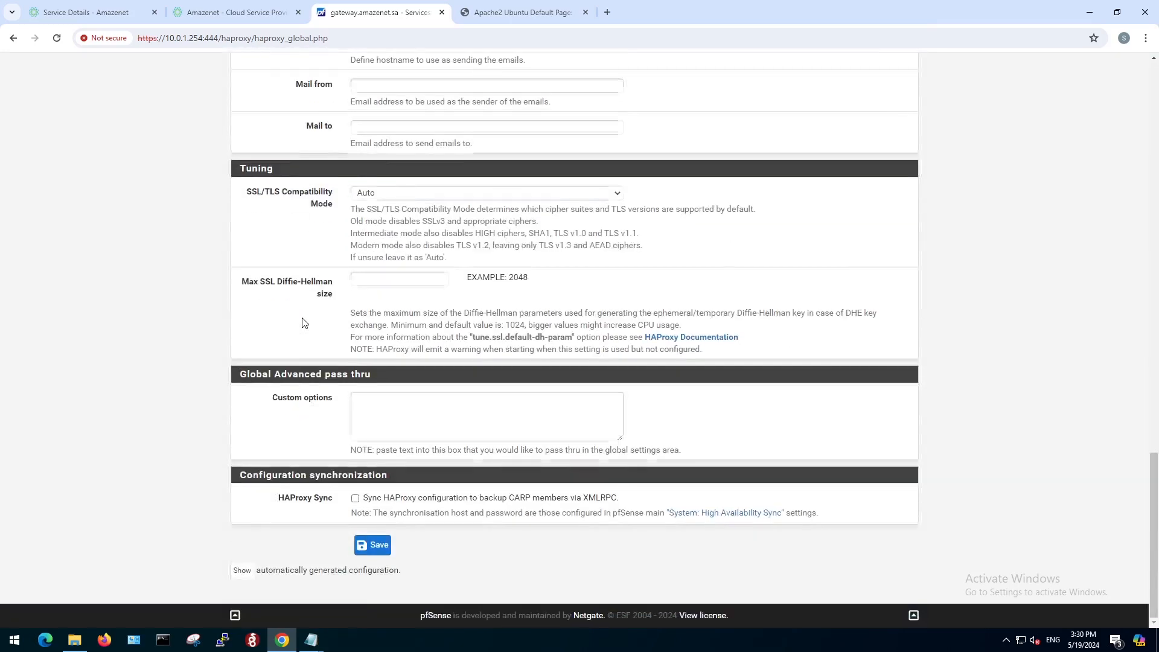
click(374, 546)
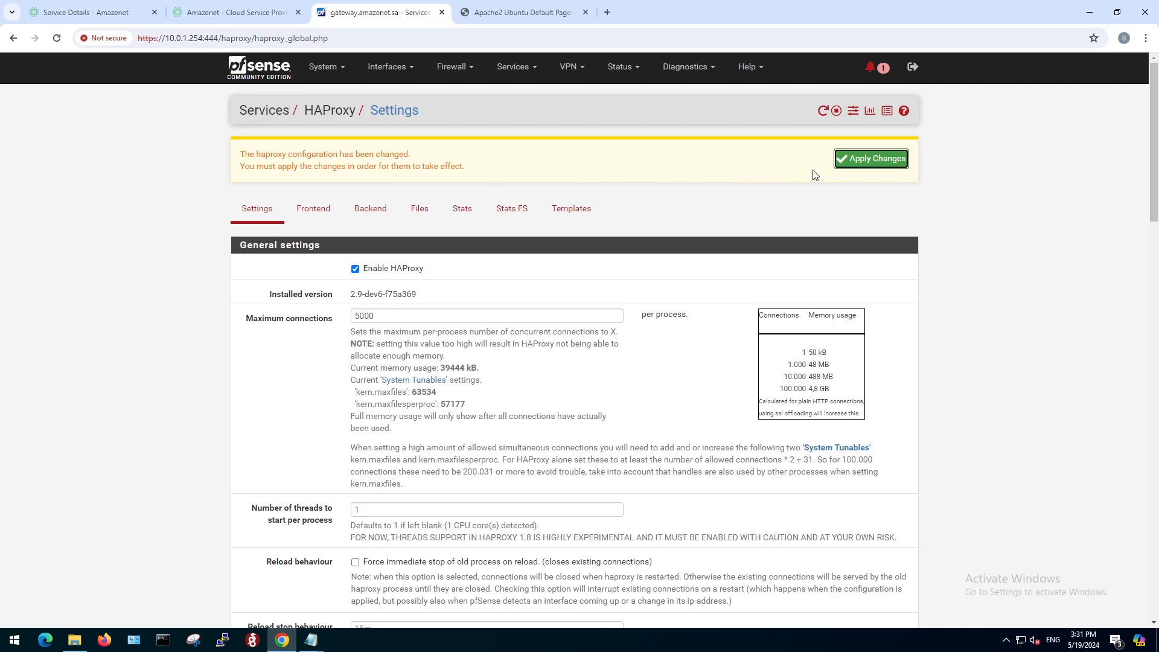
click(871, 164)
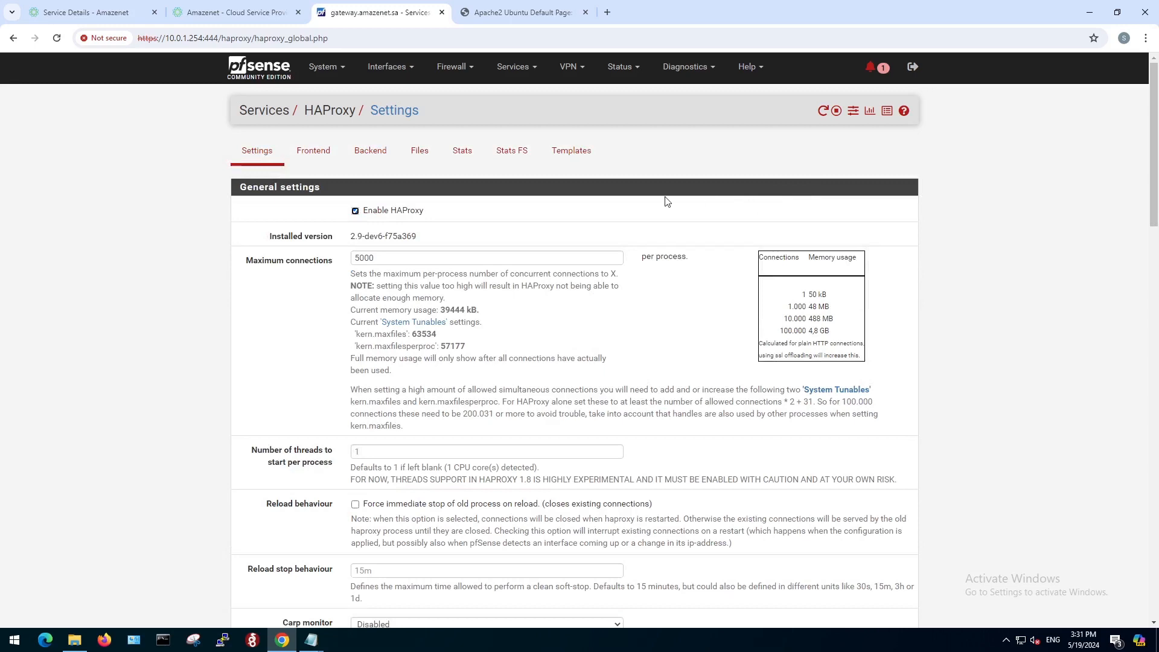
Add a WAN firewall rule at the end of the list with WAN address as destination and port range 80 to 80.
click(458, 68)
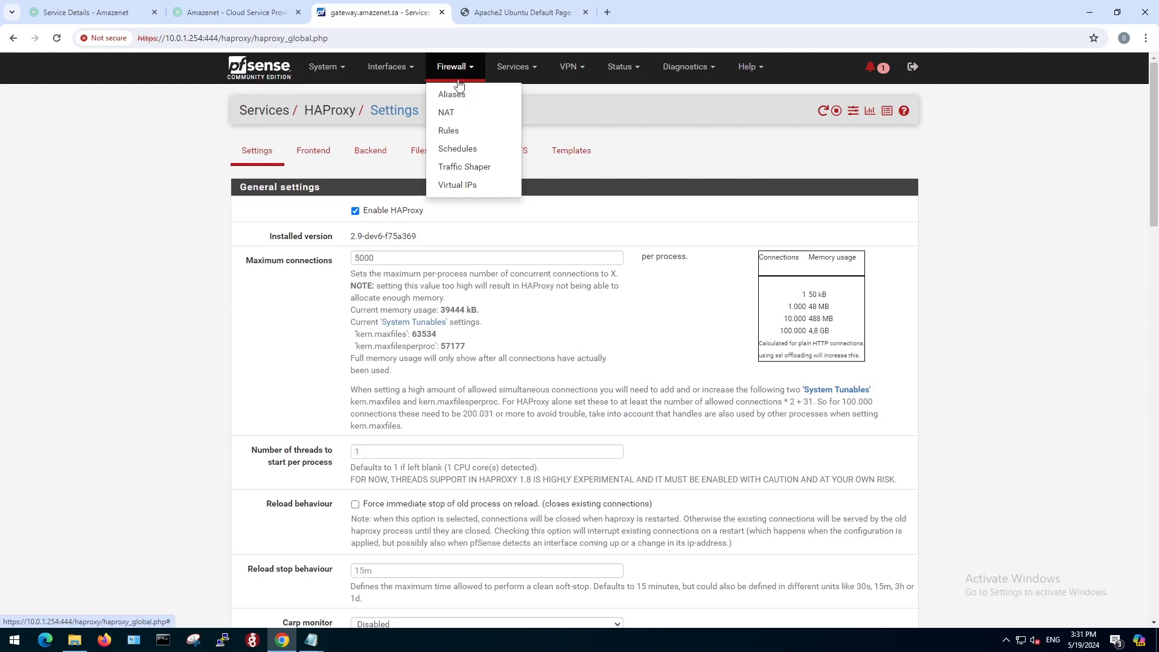
click(454, 134)
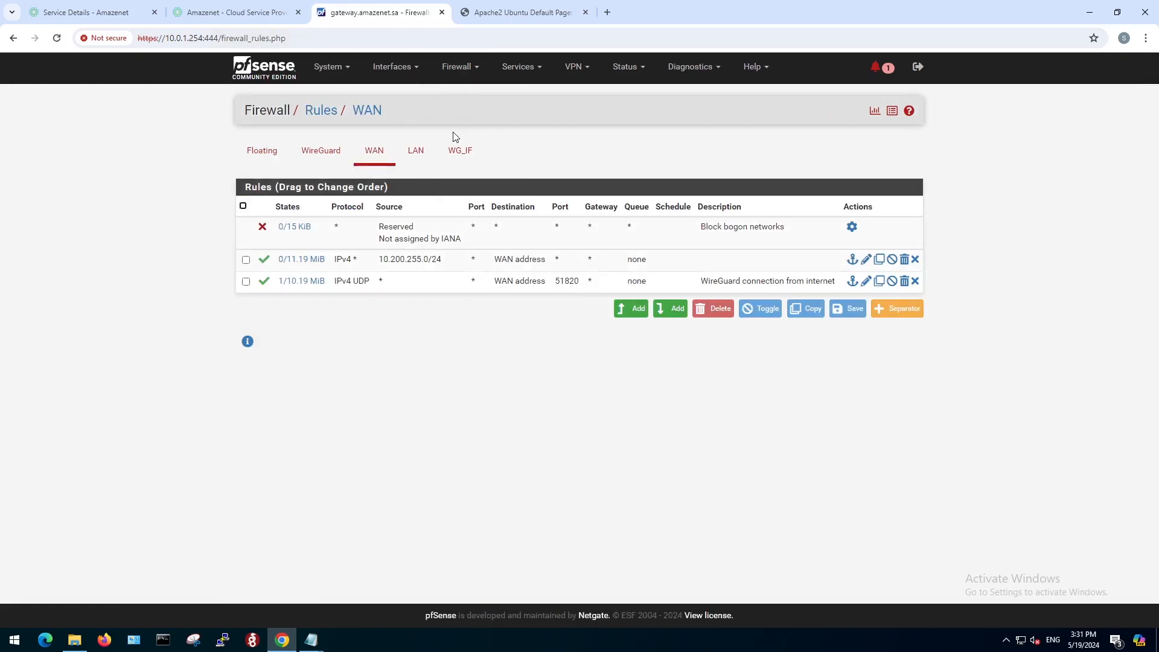
click(676, 311)
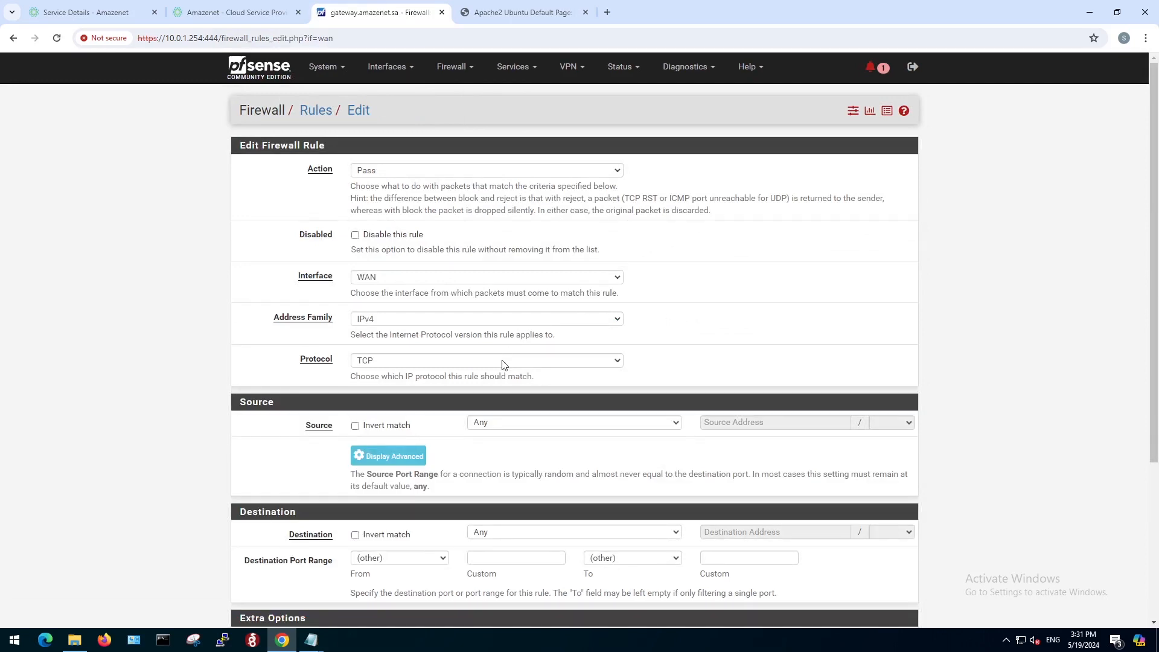
scroll(492, 469, down, 1)
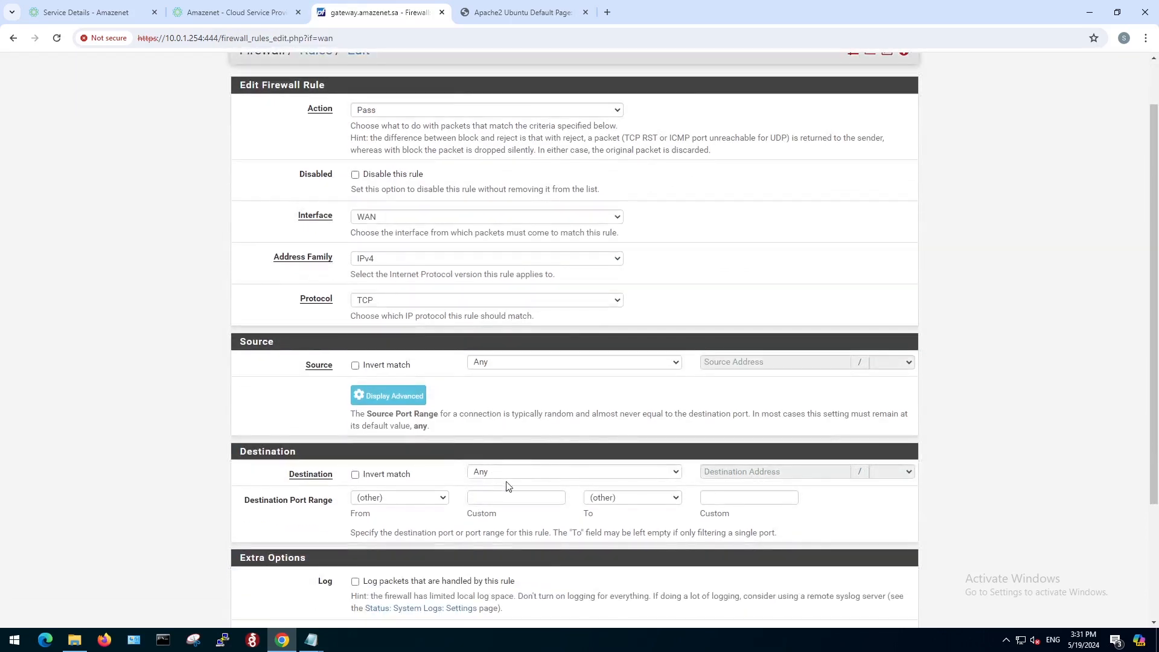
click(508, 473)
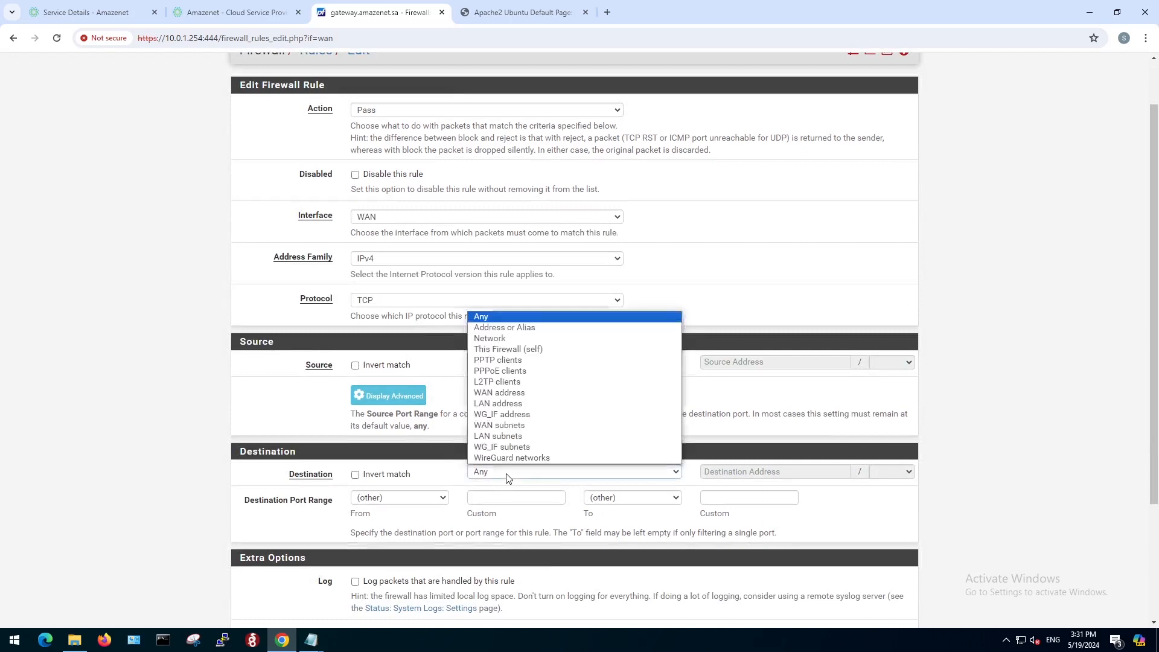
click(508, 394)
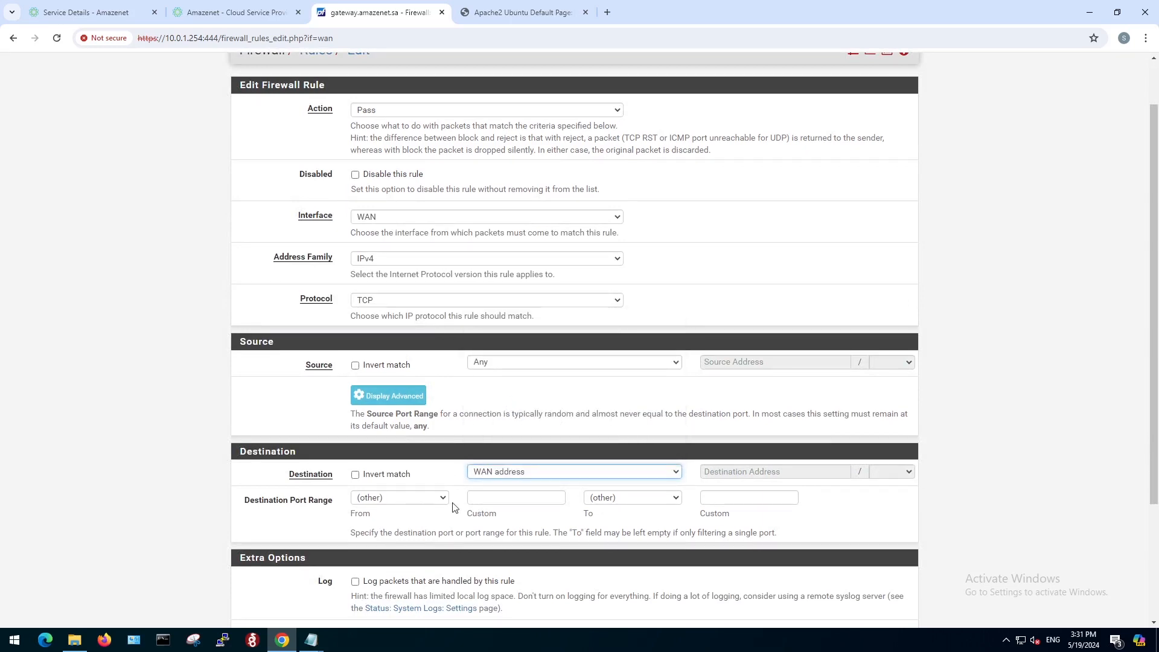
click(491, 499)
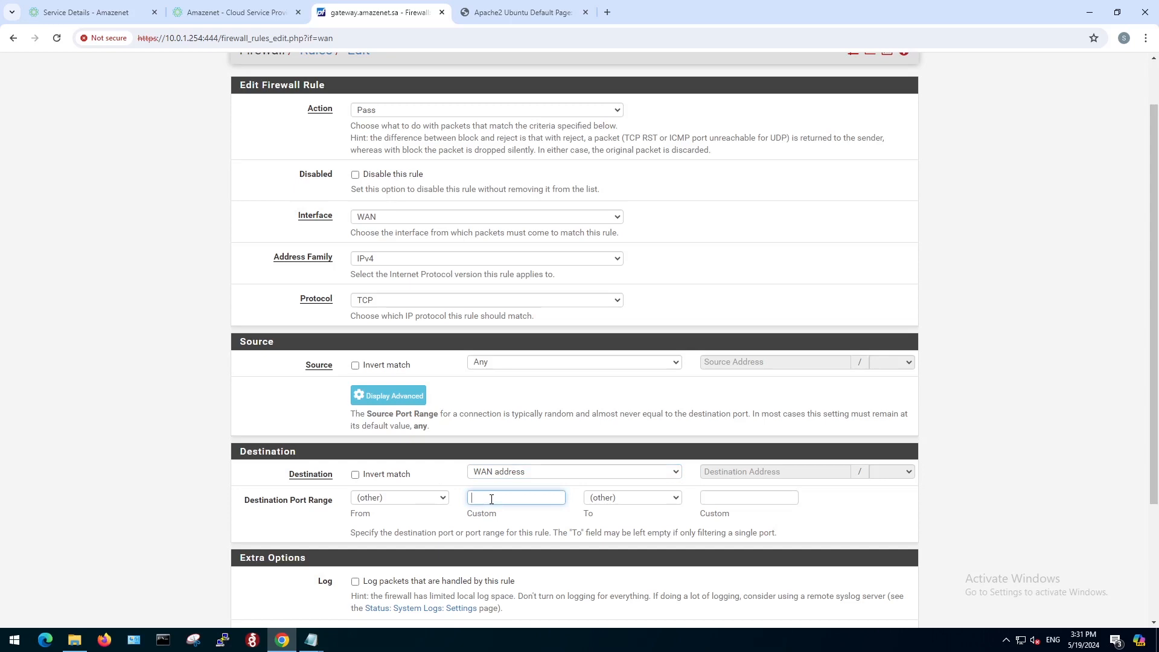
text(80)
click(761, 496)
text(80)
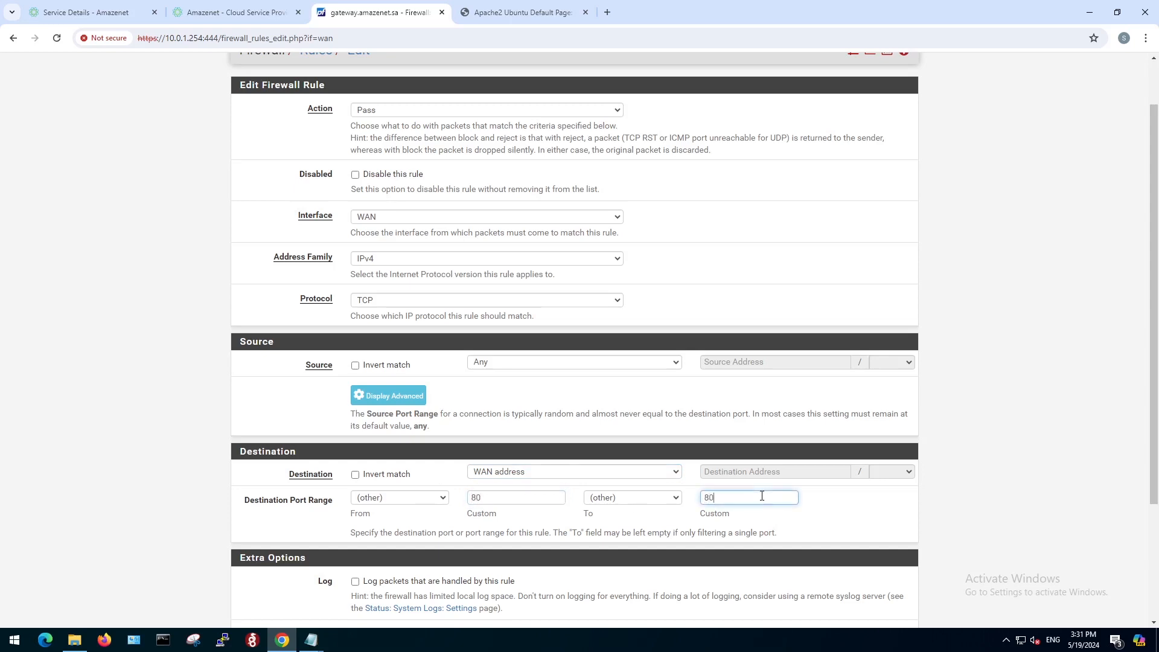
Describe the port 80 rule as "Allow HTTP from internet" and save it.
scroll(650, 517, down, 3)
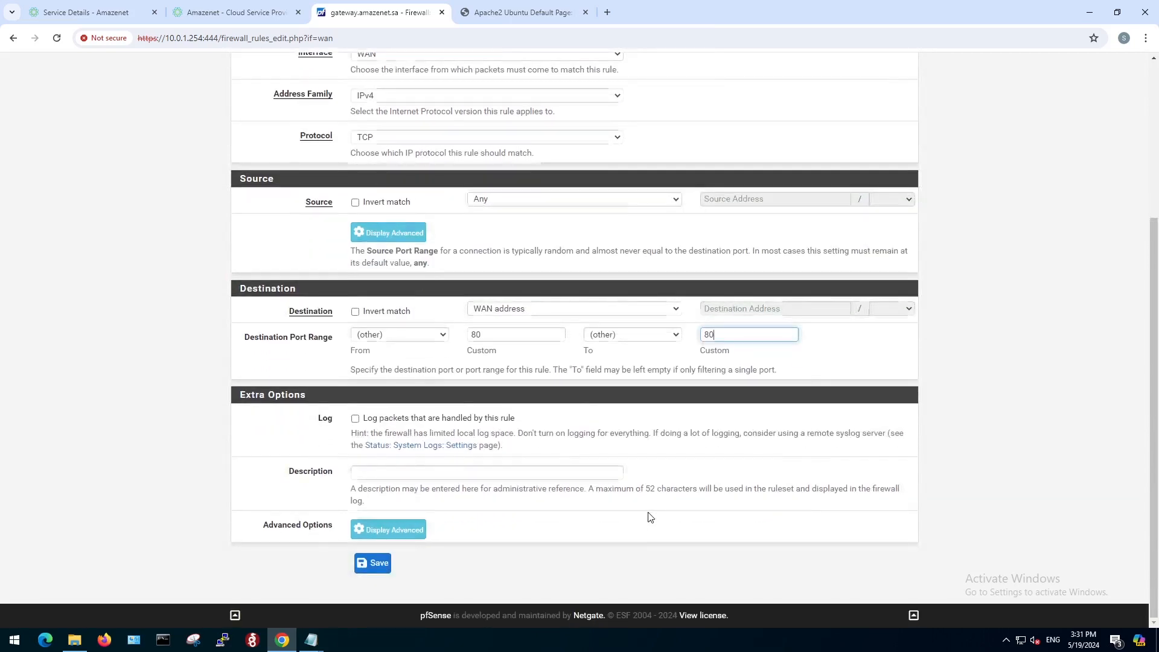
click(510, 474)
text(A)
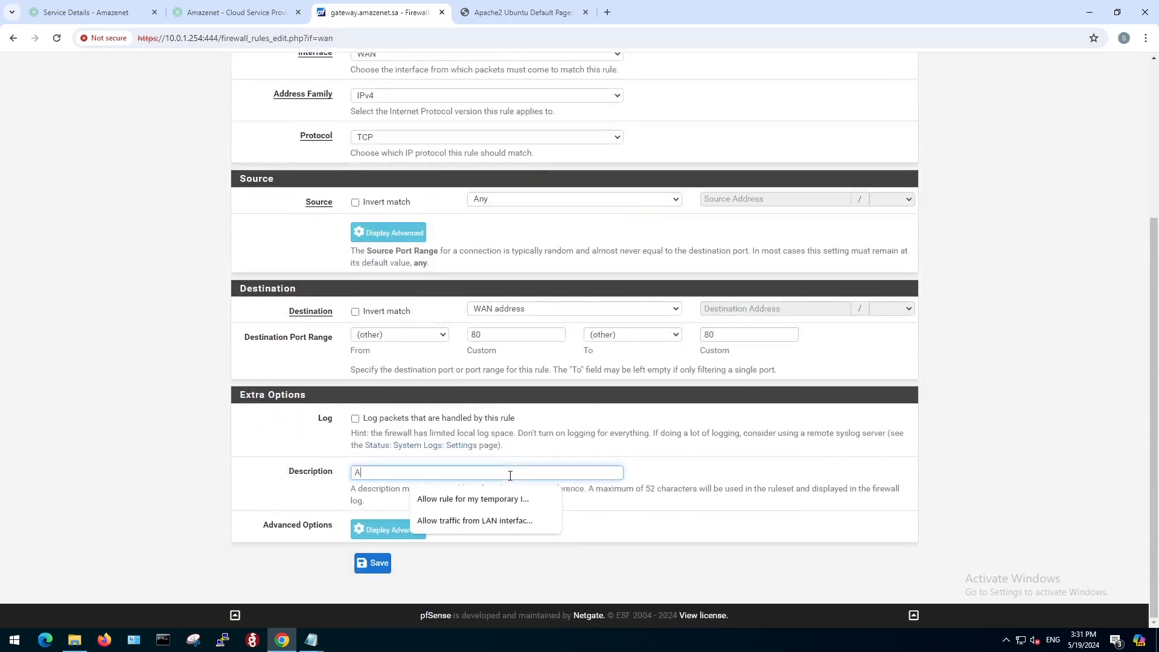
text(llow HTTP)
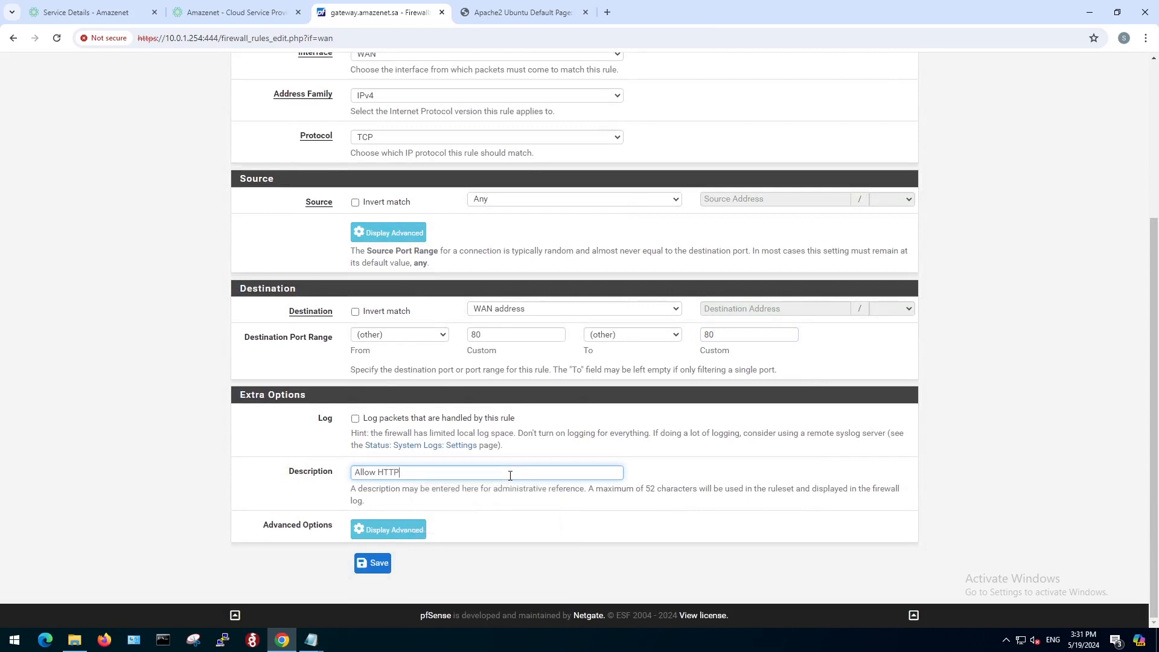
text( from internet)
click(371, 567)
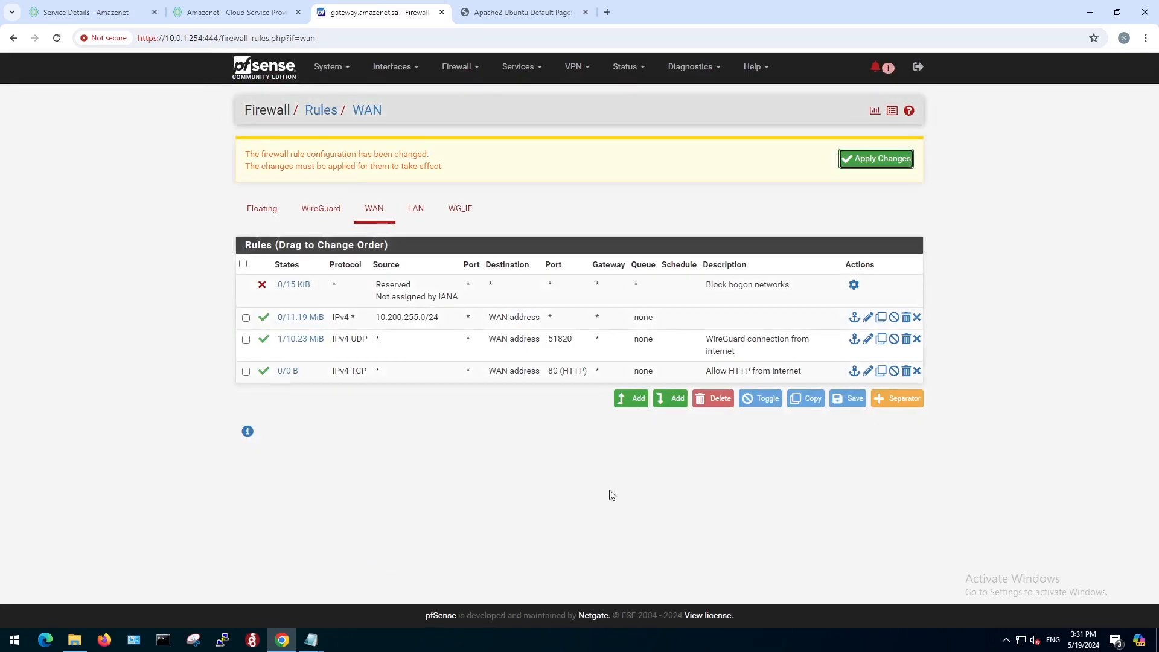
Add another WAN firewall rule at the end of the list with WAN address as destination and port range 443 to 443.
click(672, 401)
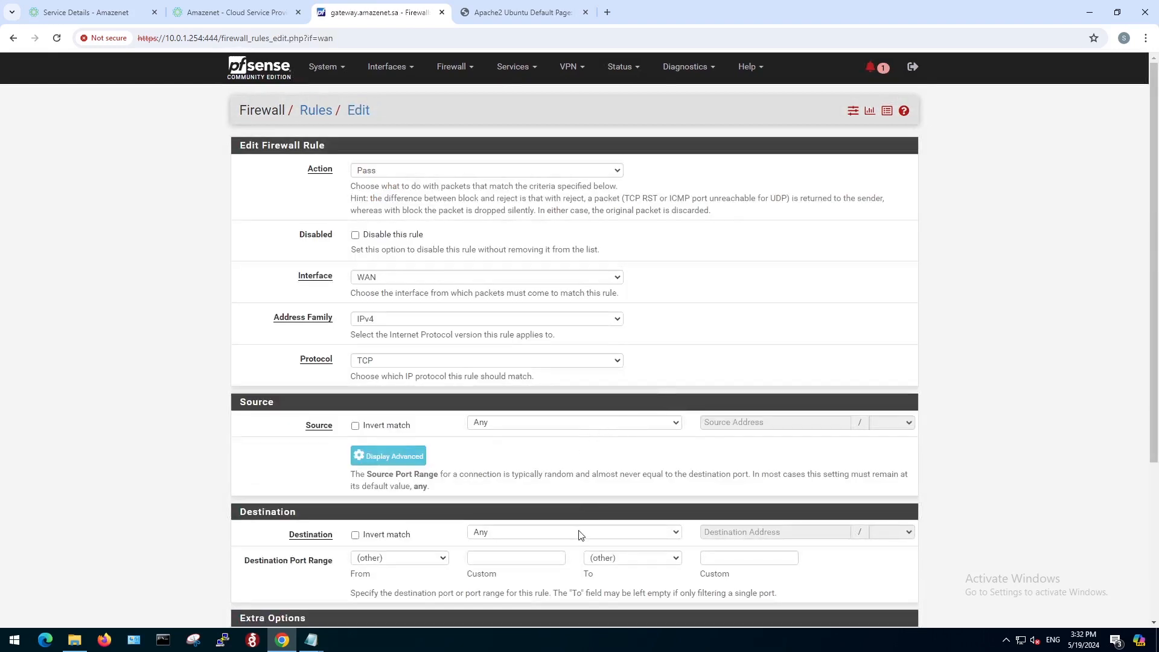
click(579, 532)
click(524, 458)
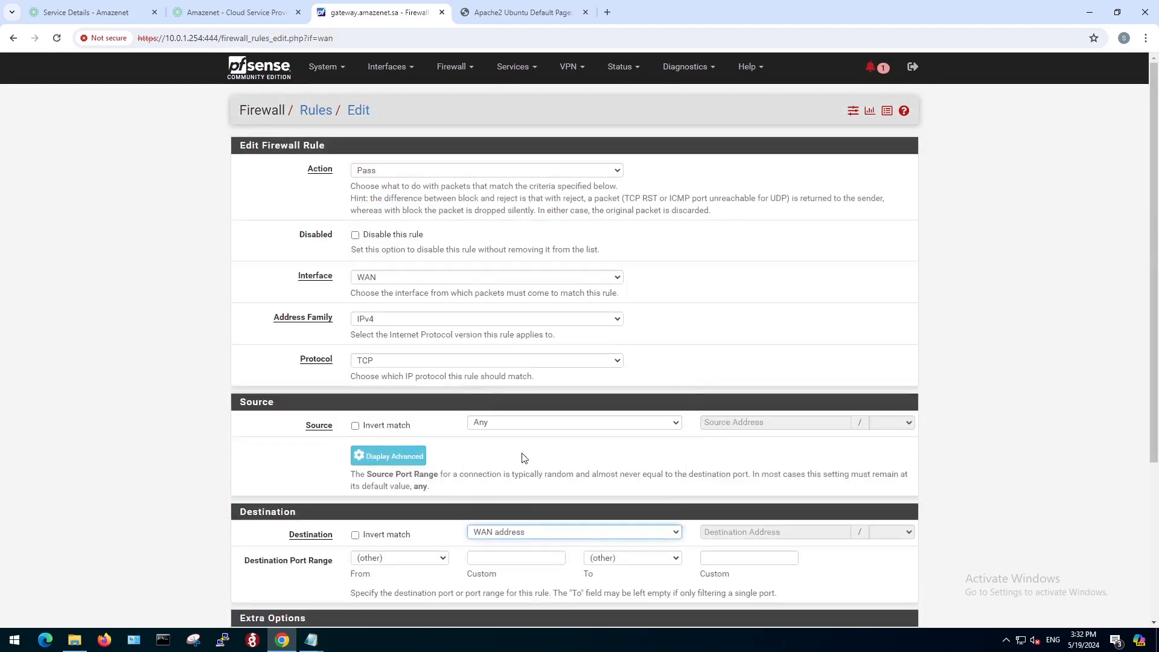
click(521, 556)
text(4)
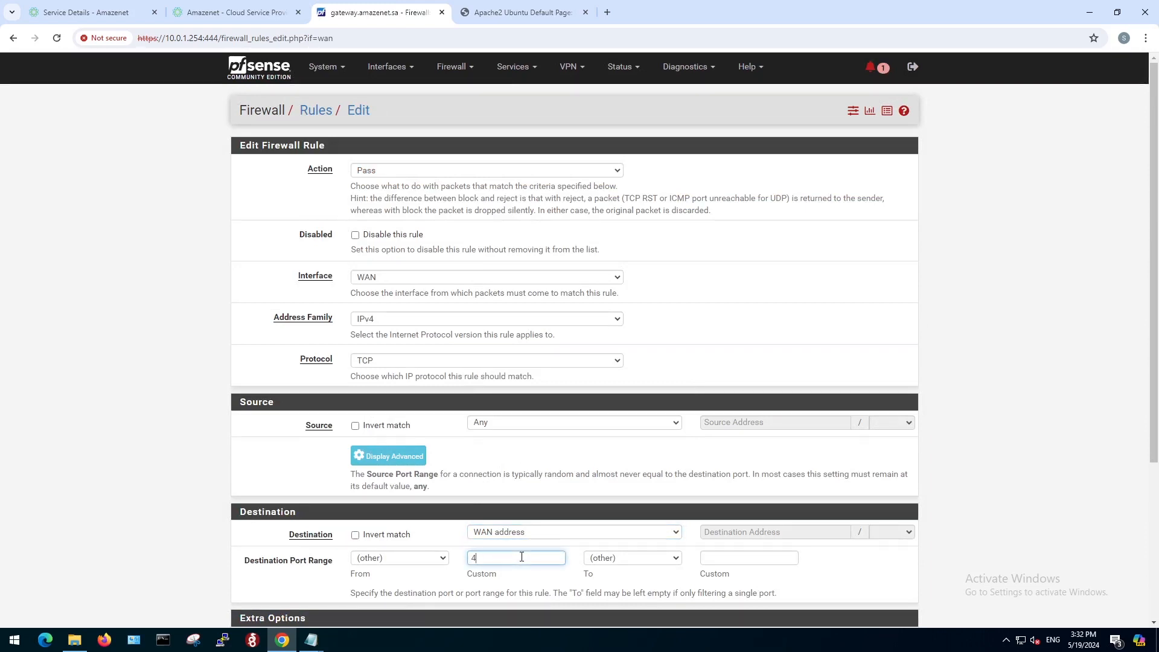
text(43)
click(751, 557)
text(44)
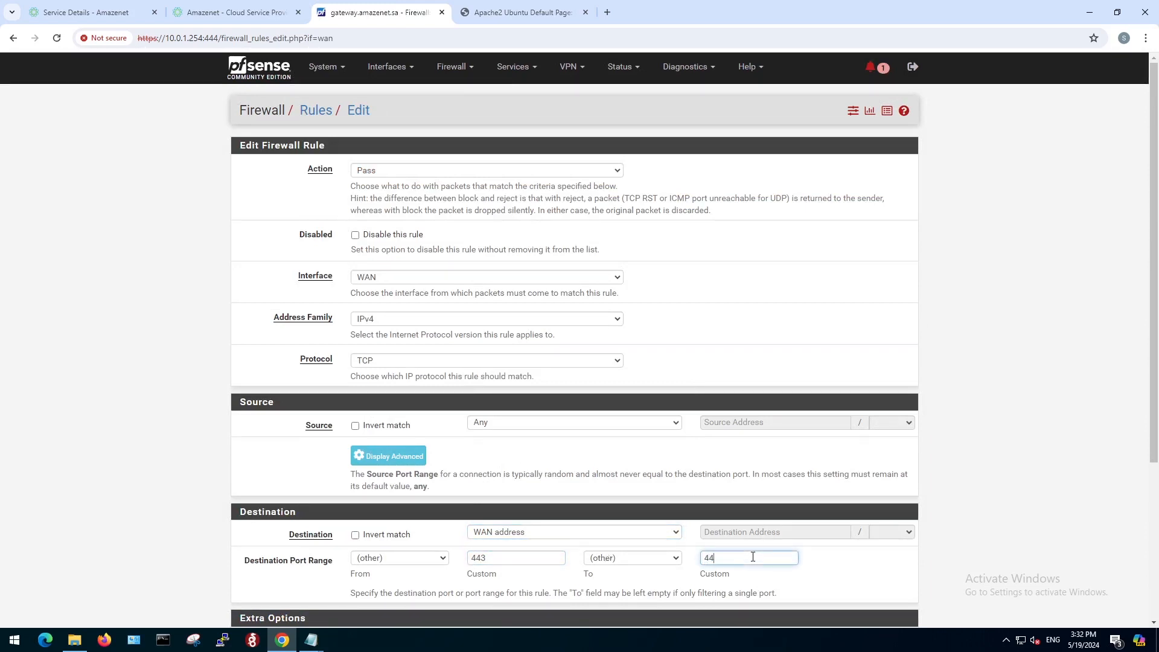
text(3)
Describe the port 443 rule as "Allow HTTPS from internet", save it and apply the firewall rule changes.
scroll(671, 578, down, 4)
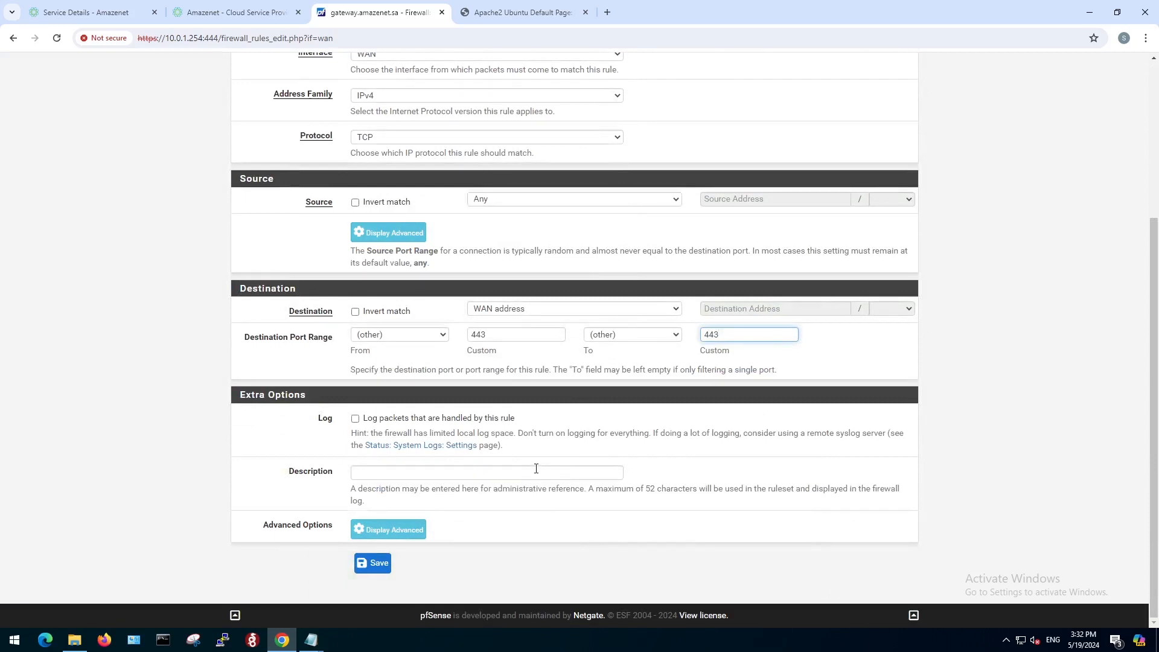
click(536, 469)
text(A)
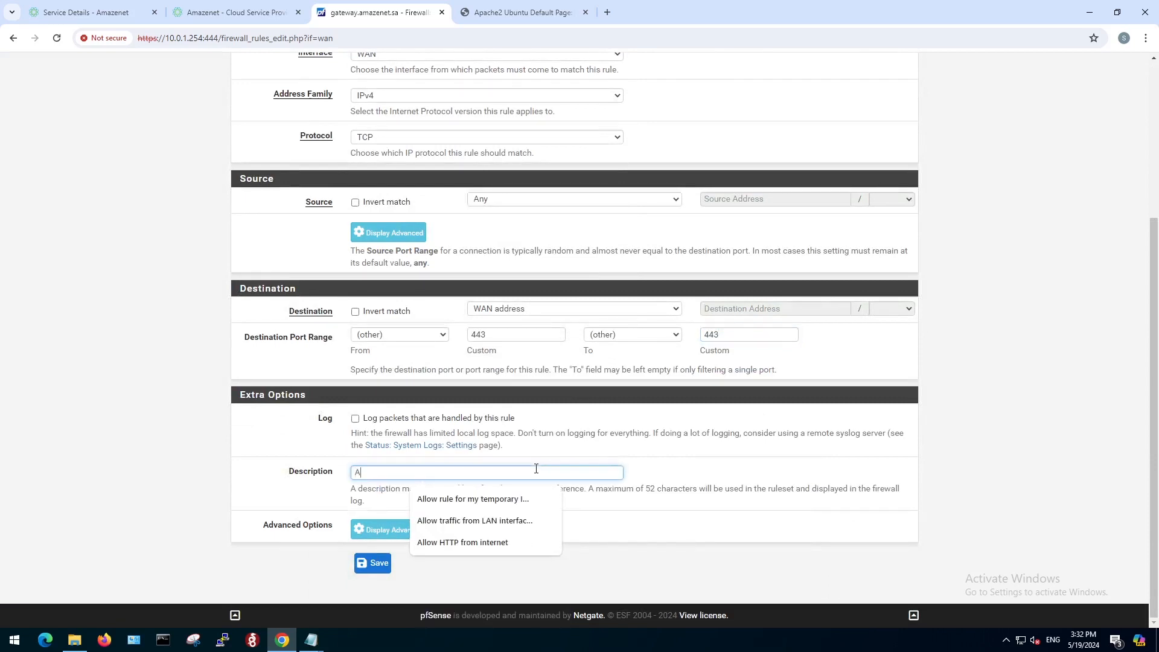
text(llow HTTPS)
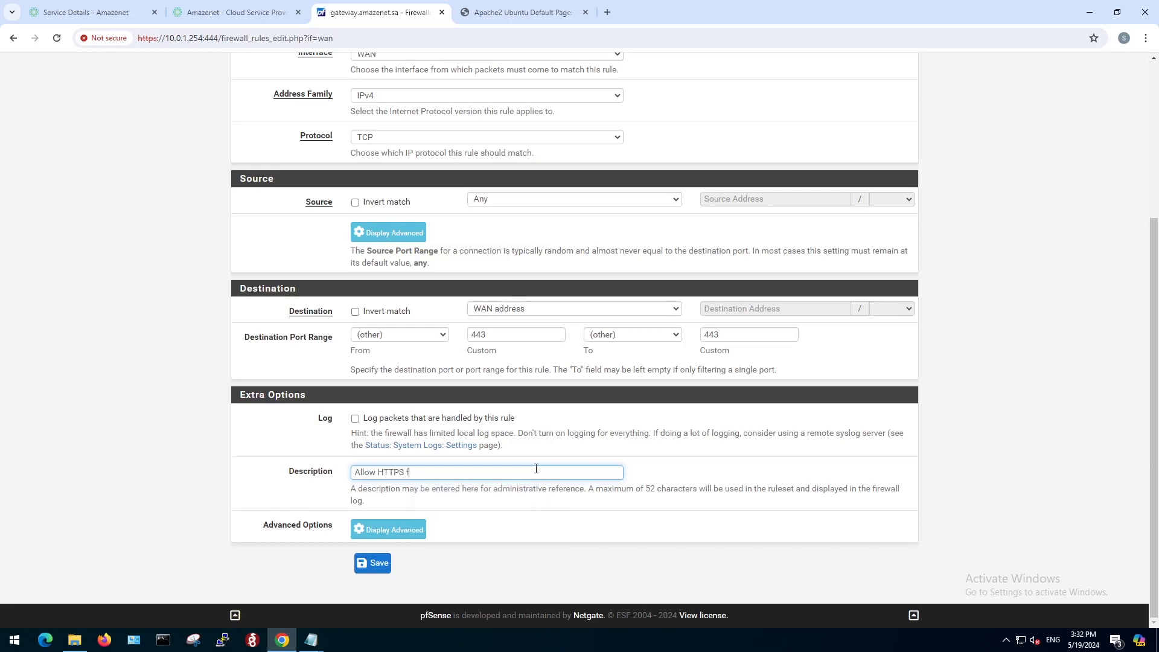
text( from internet)
click(379, 569)
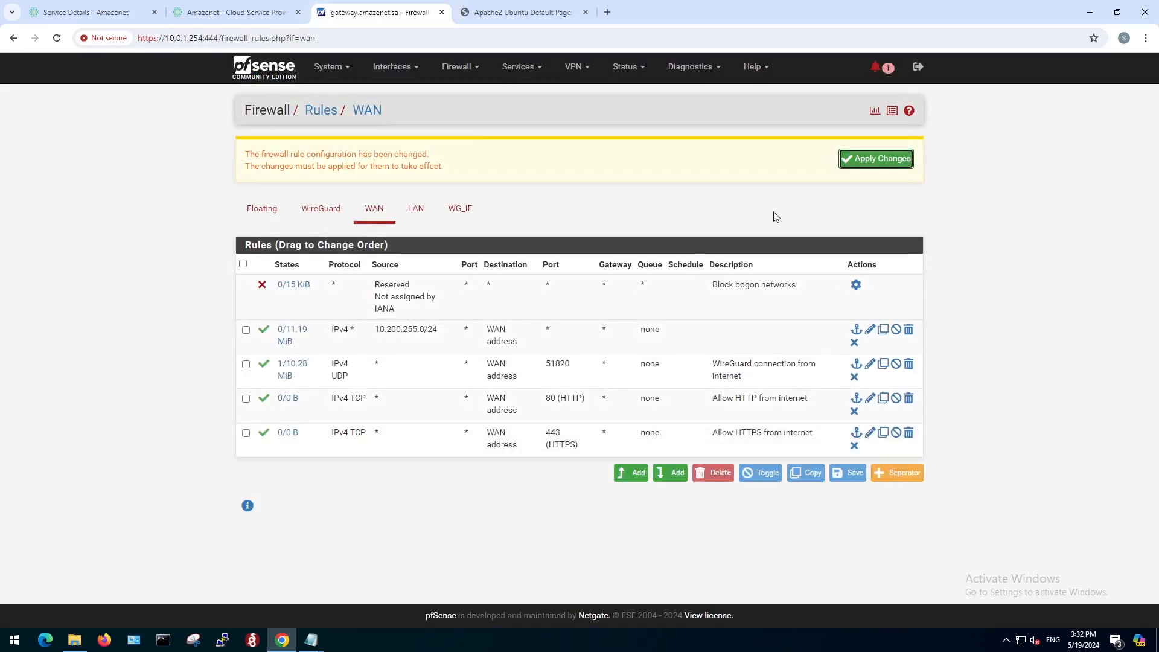
click(870, 159)
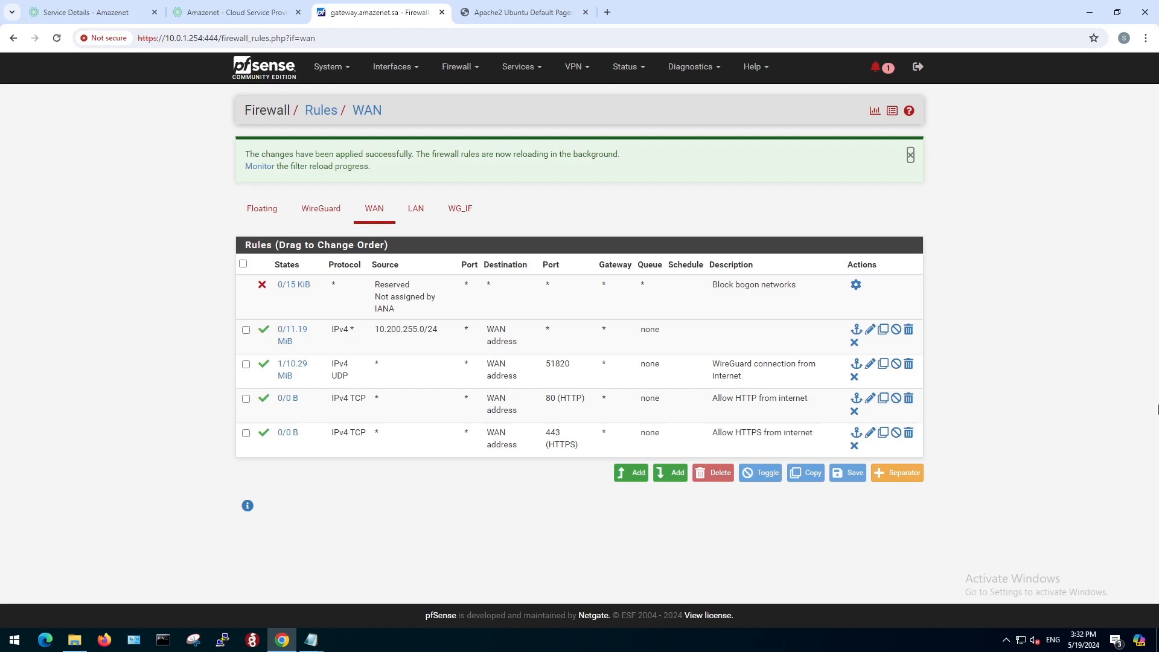
Look up the DNS address of site1.amazenet.sa with nslookup in Command Prompt, and close it after checking the resolved address.
click(163, 639)
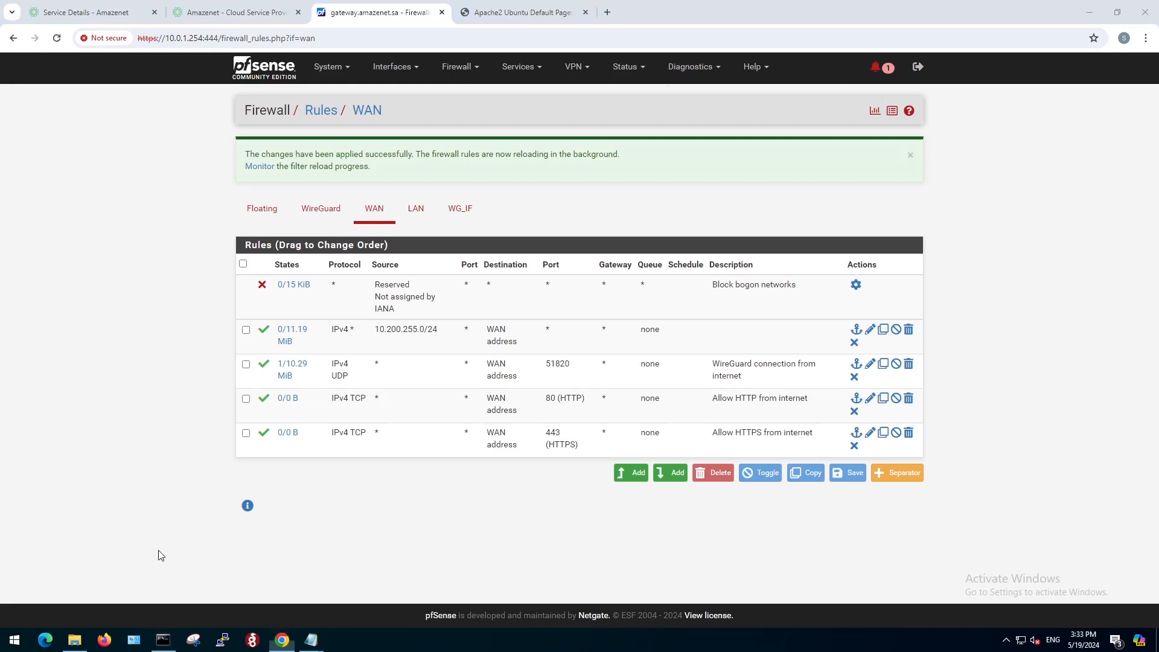
text(nsl)
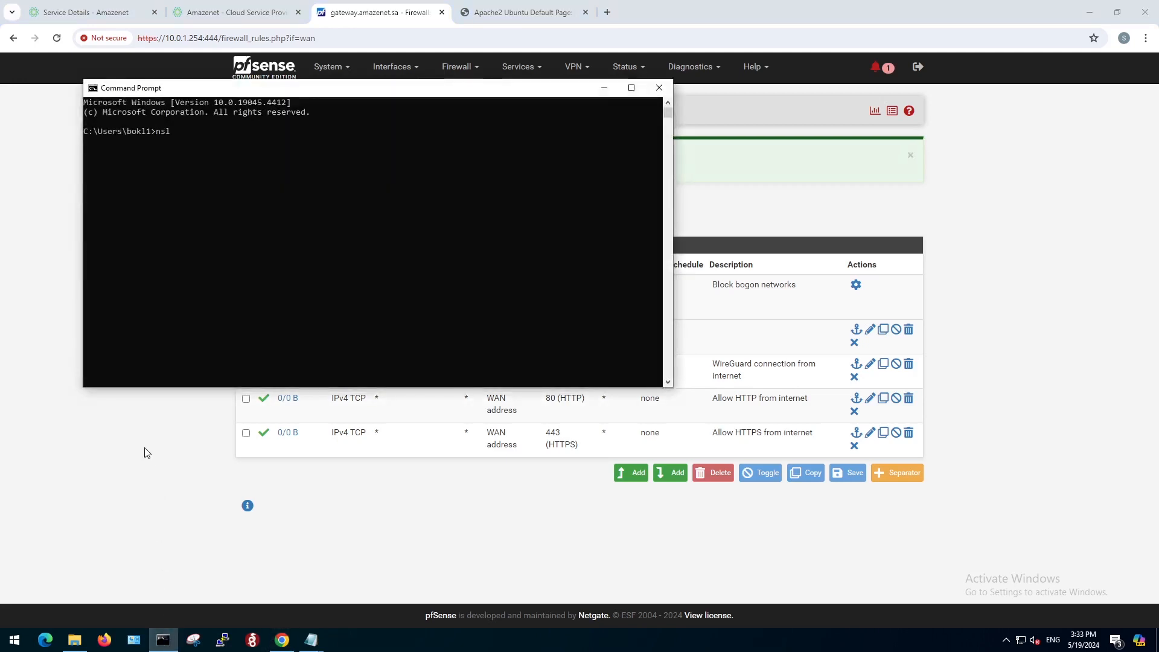
text(ookup site1.amazenet.sa)
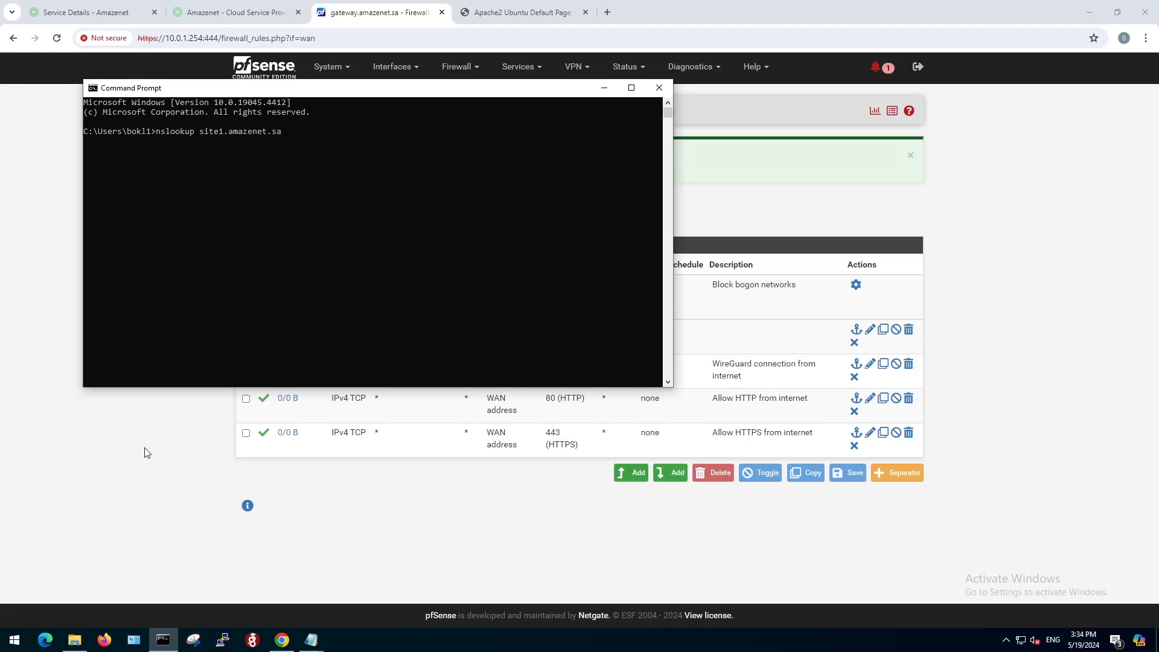
key(Return)
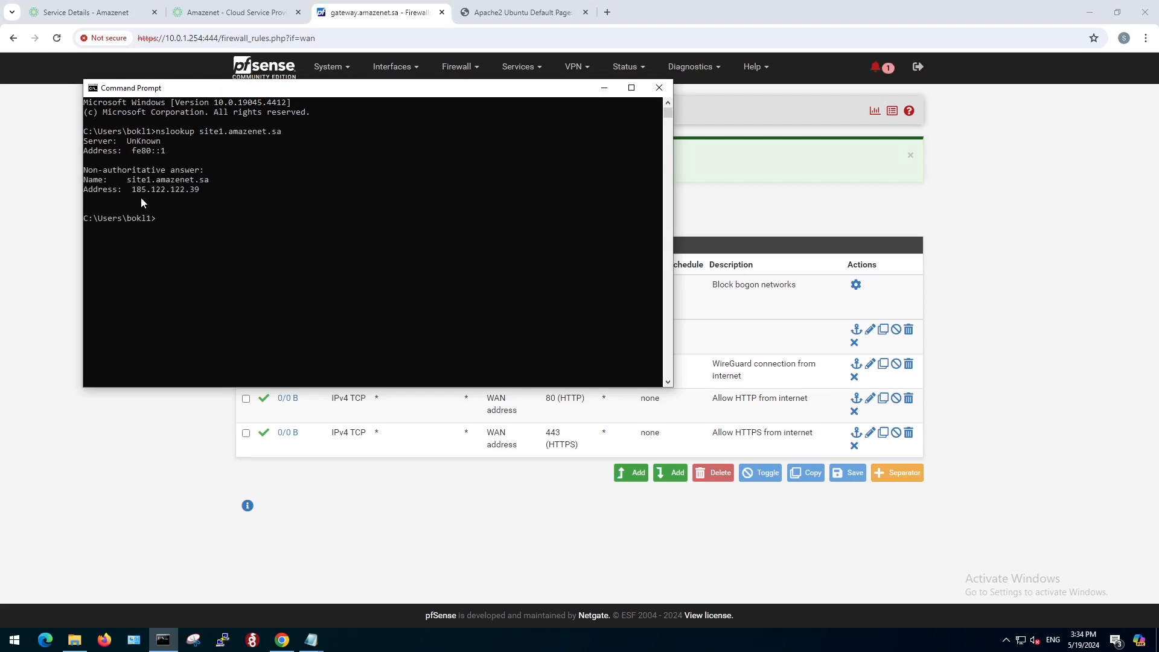
drag(132, 189, 201, 193)
click(659, 87)
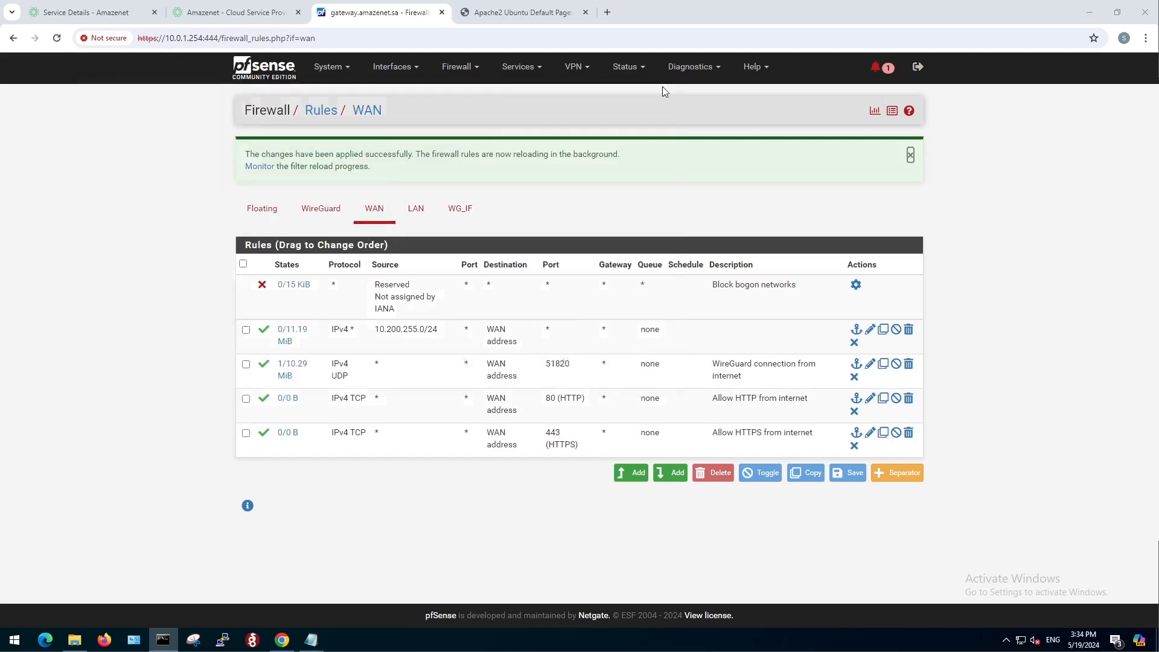
click(606, 13)
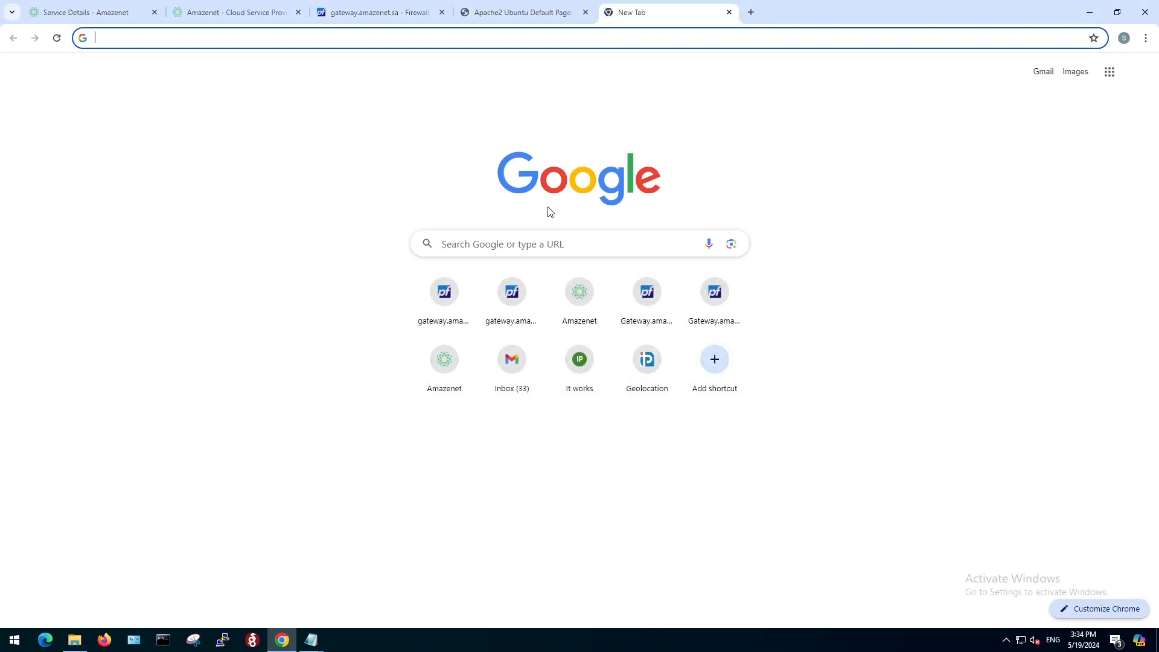
text(https:)
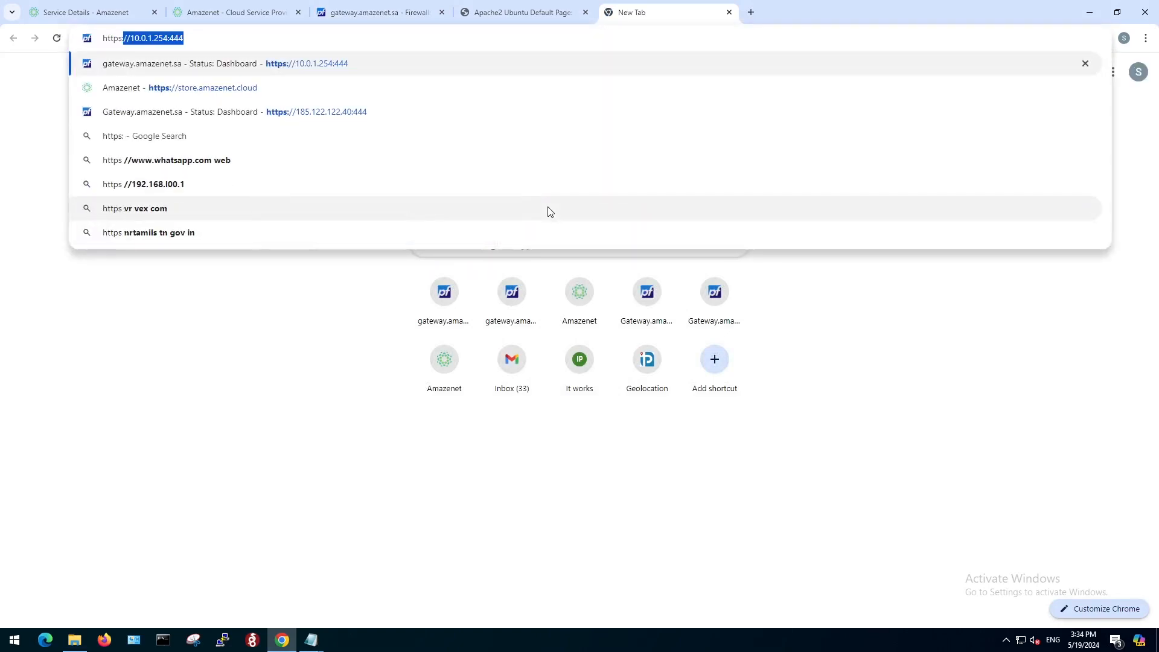
text(//site)
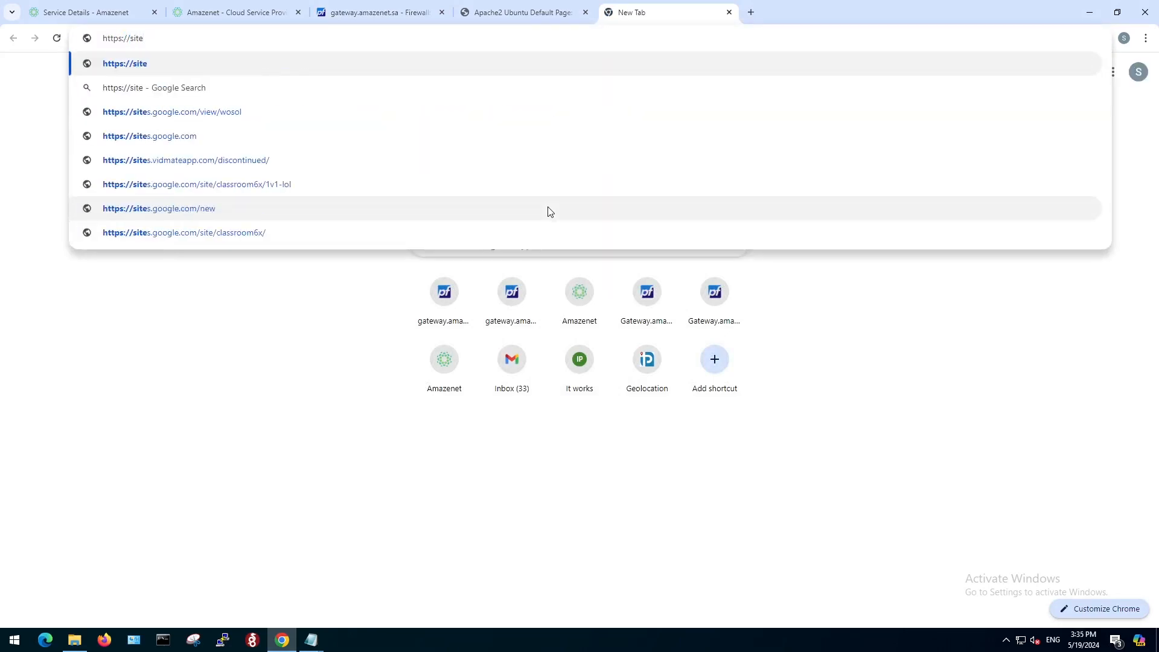
text(1.a)
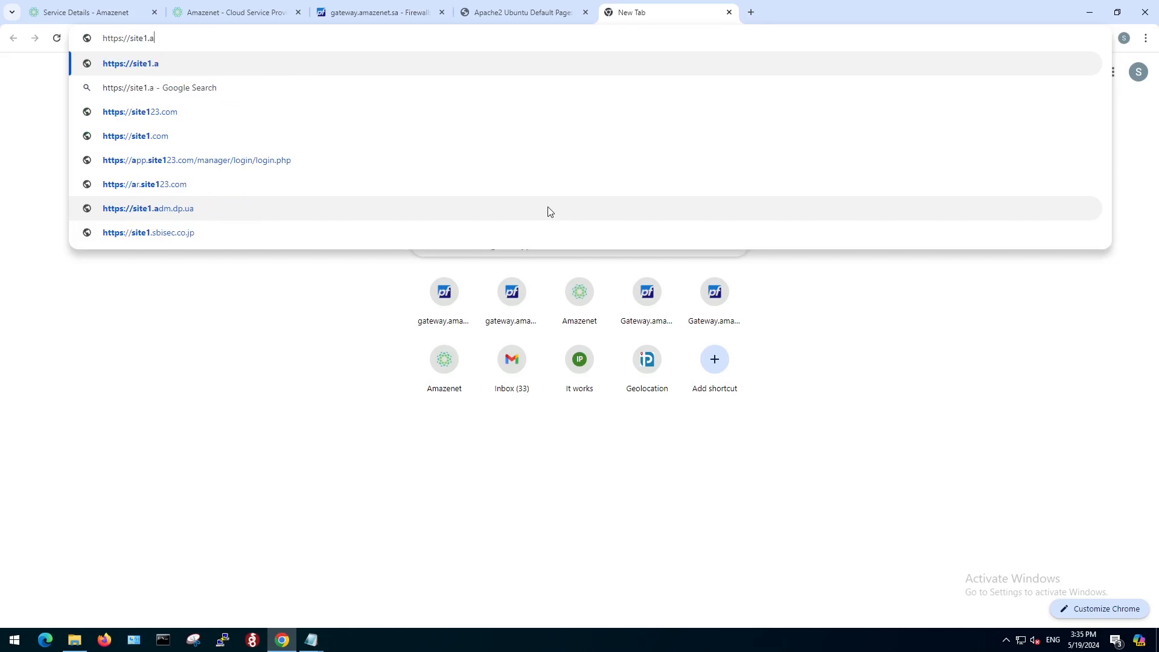
text(mazenet.sa)
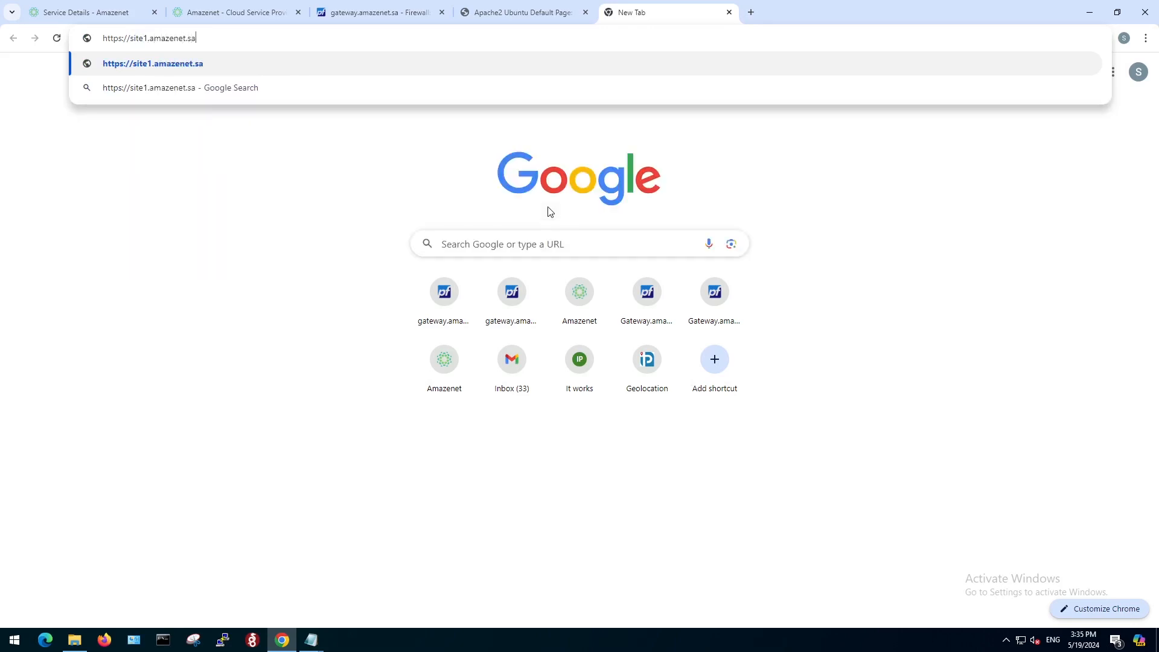
key(Return)
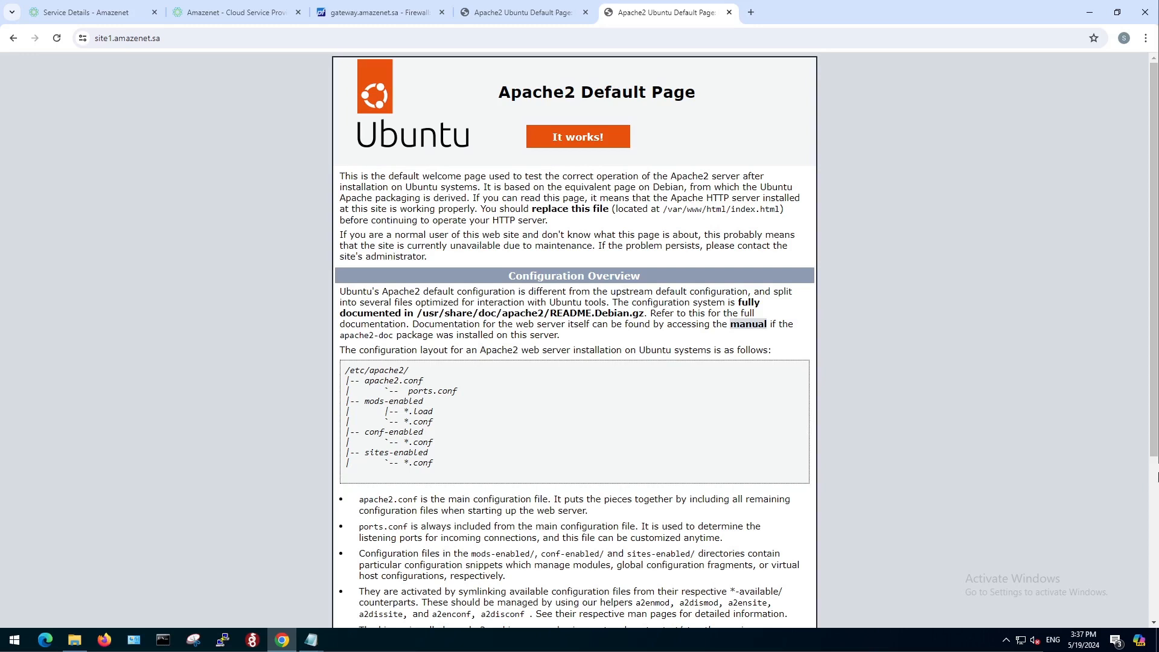
Add an ACME account key in pfSense named "production" that uses the Let's Encrypt Production ACME v2 server.
click(364, 13)
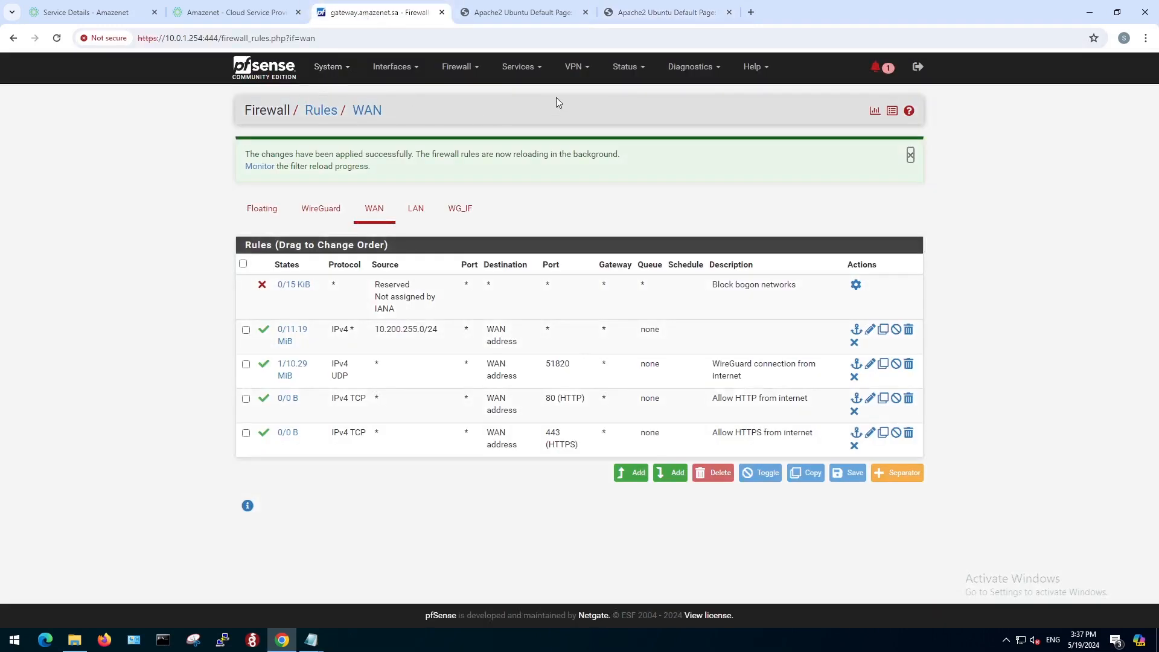
click(520, 67)
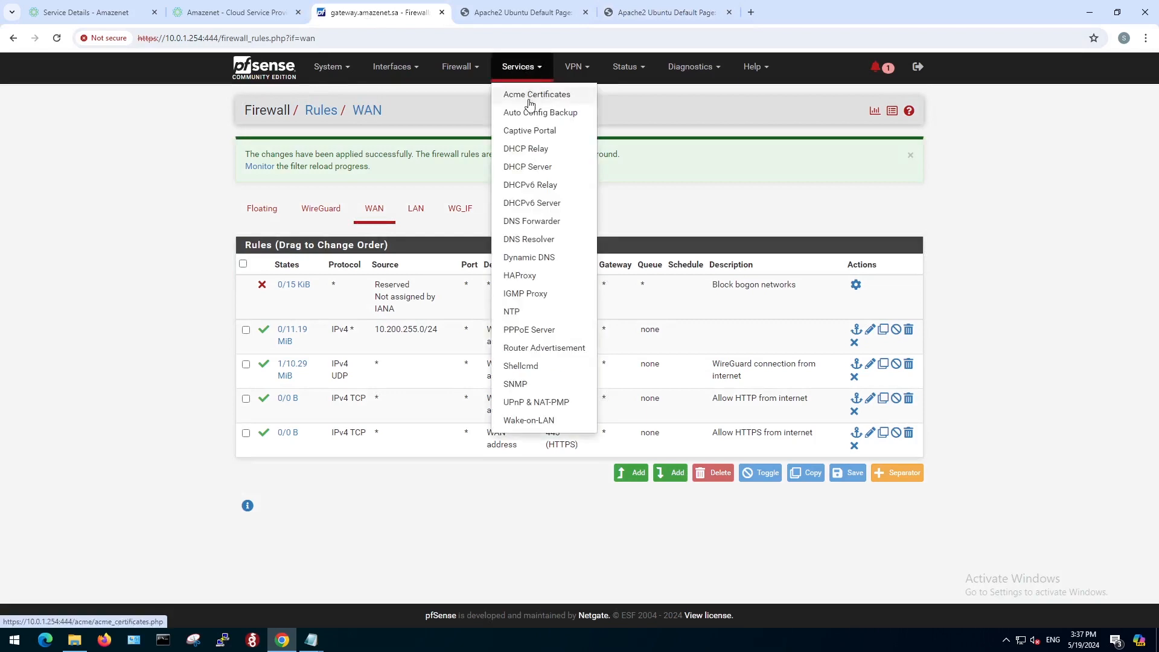
click(530, 97)
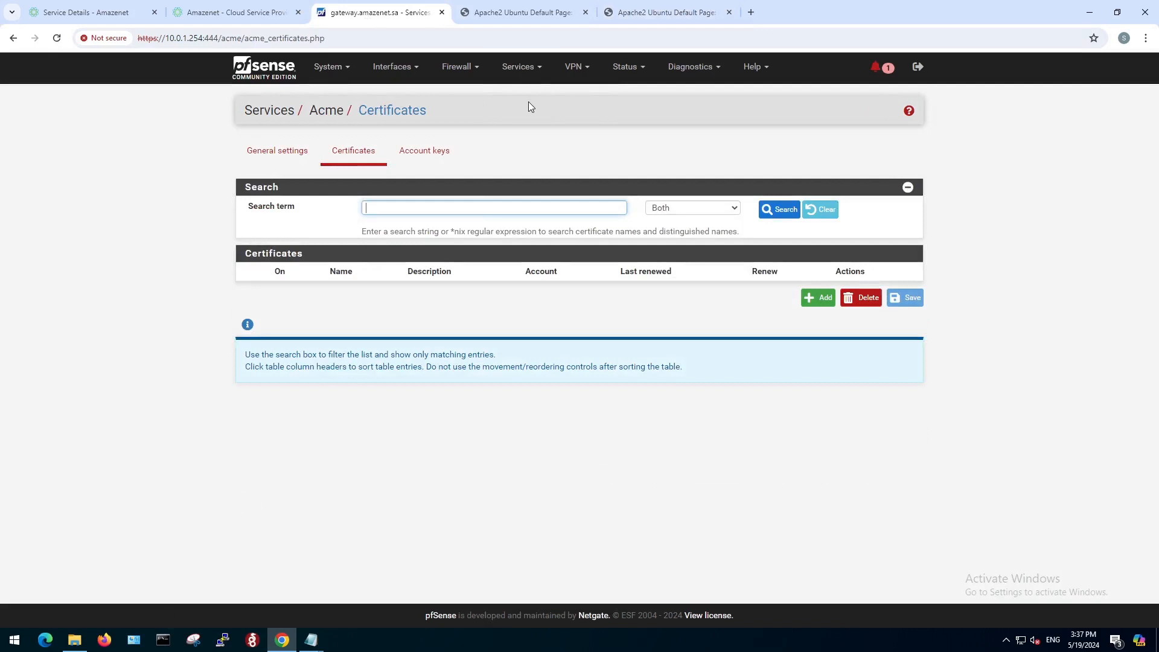
click(438, 154)
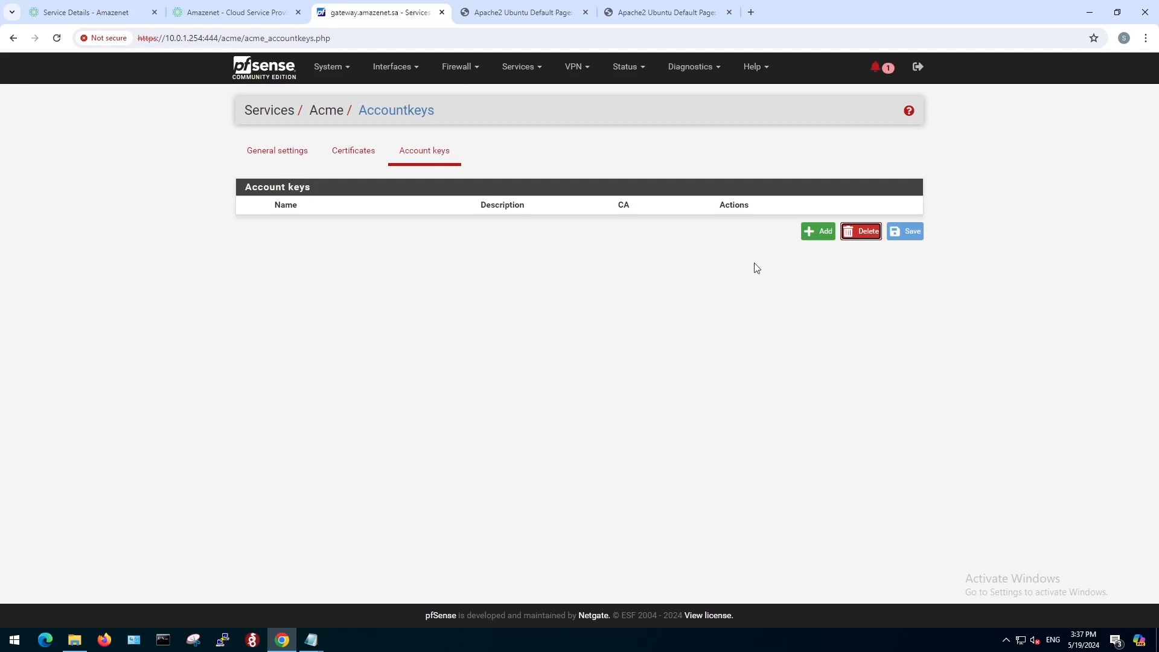
click(827, 237)
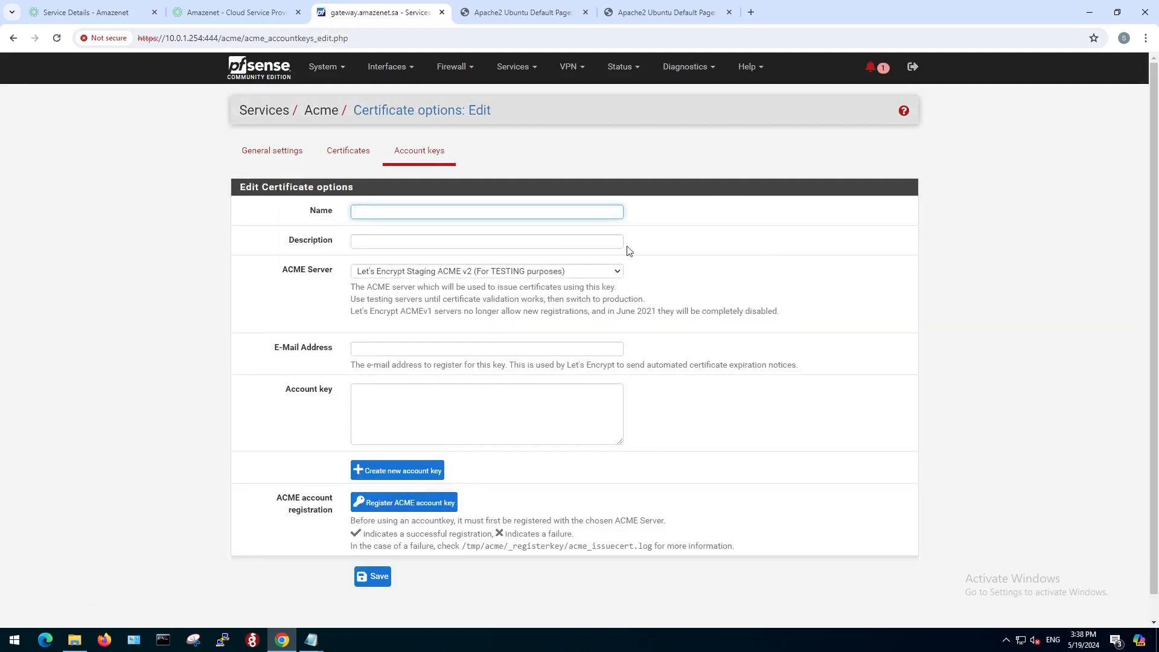
click(531, 211)
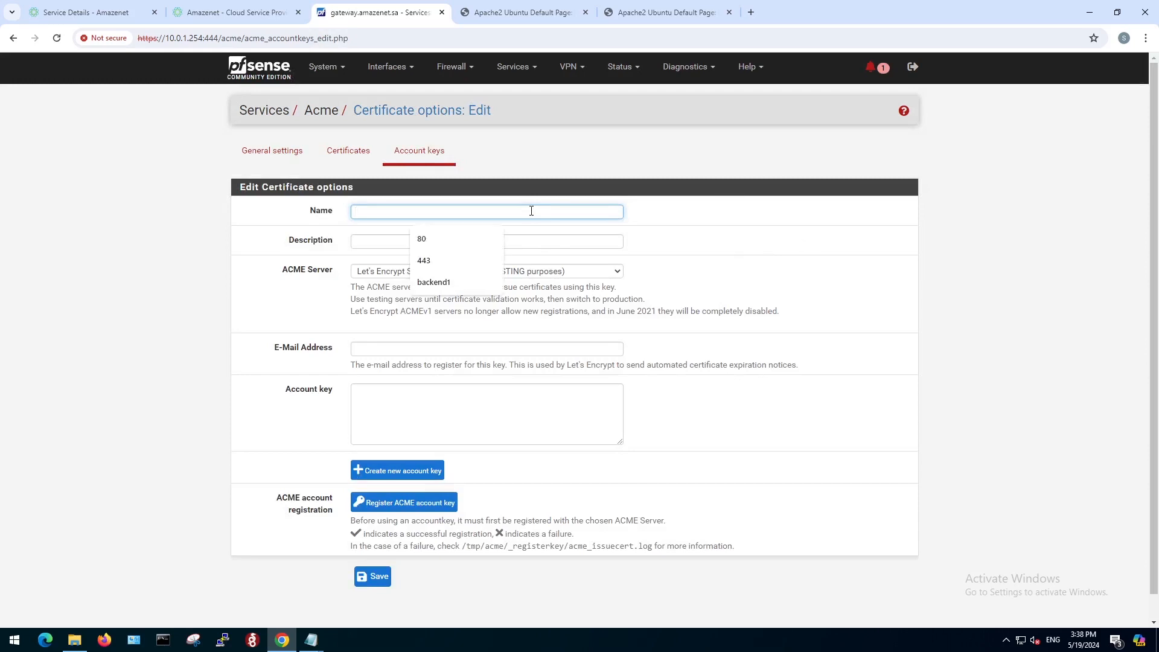
text(pro)
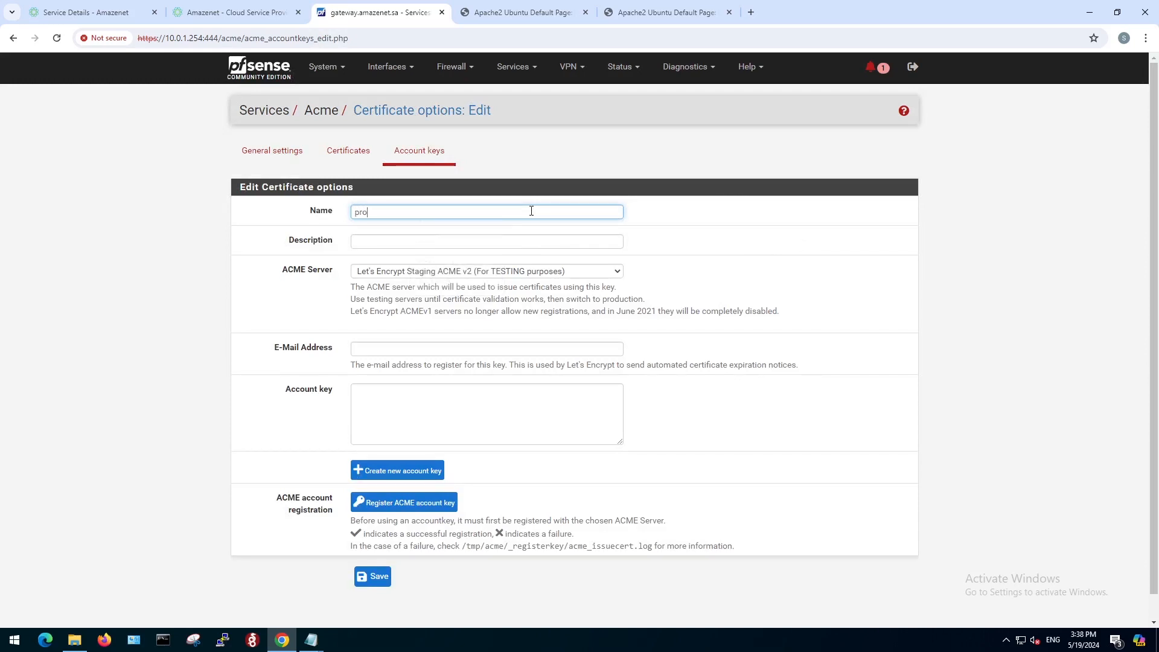
text(duction)
click(506, 276)
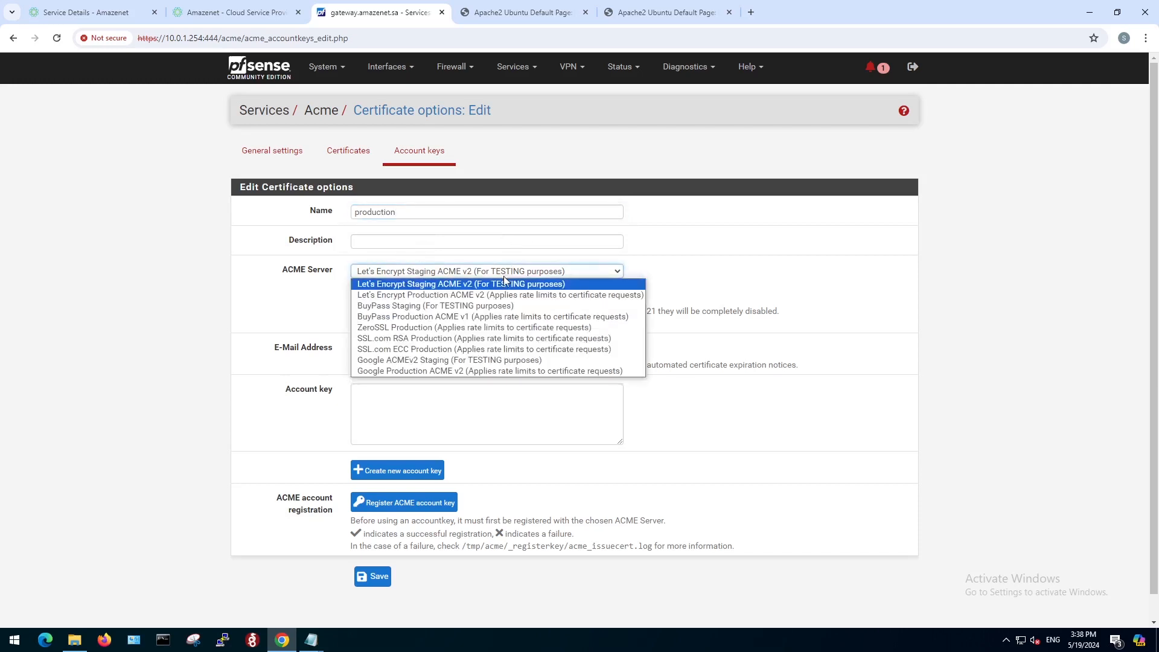
click(417, 297)
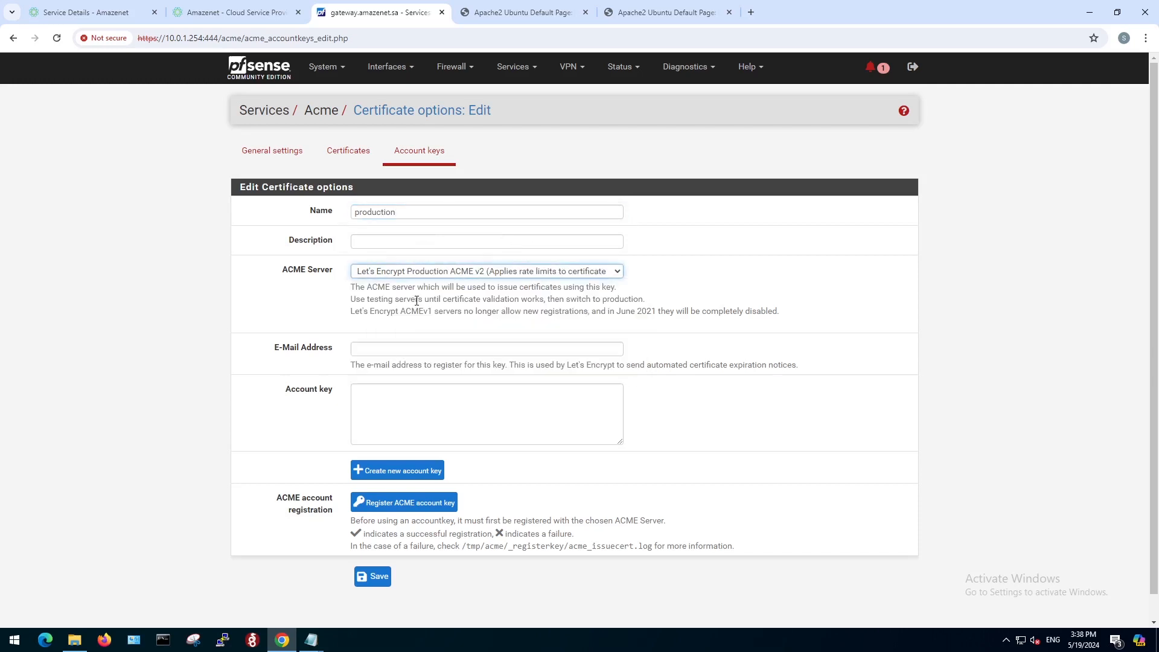
Enter the support e-mail address for the account key, create a new account key, register it with ACME and save.
click(412, 349)
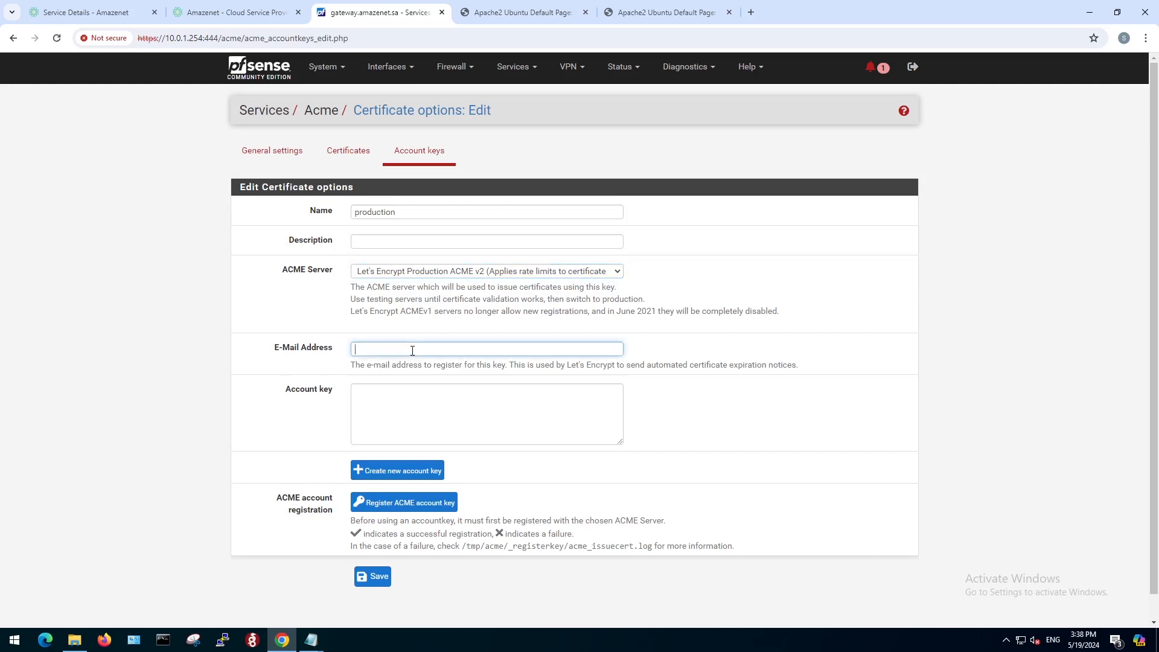
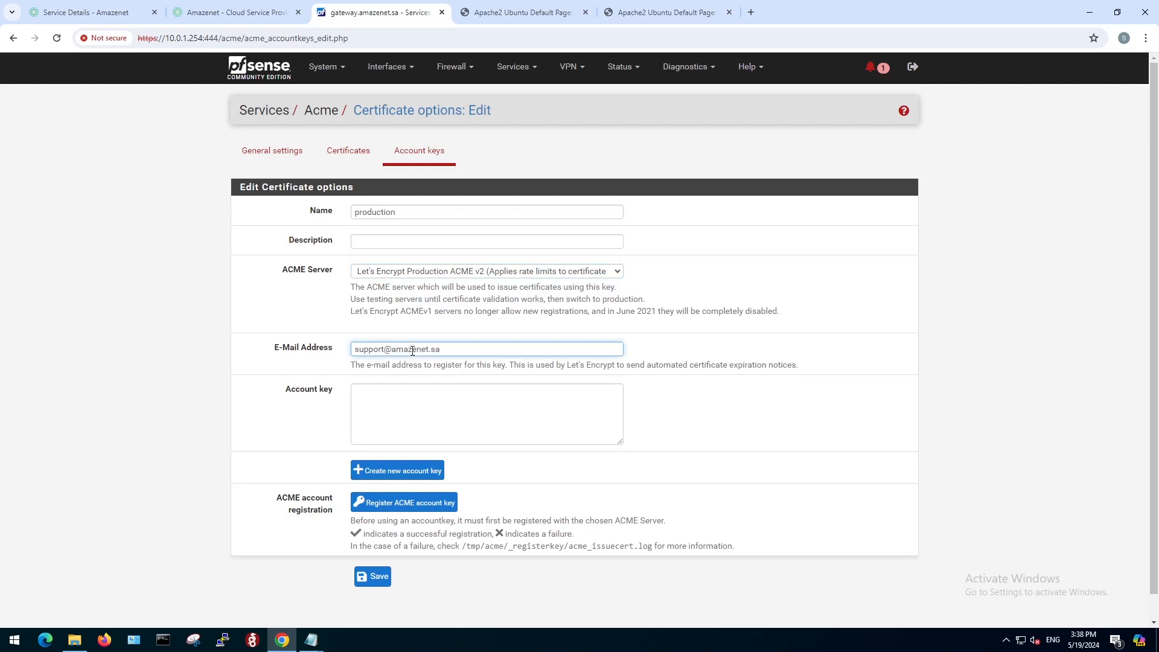
click(382, 479)
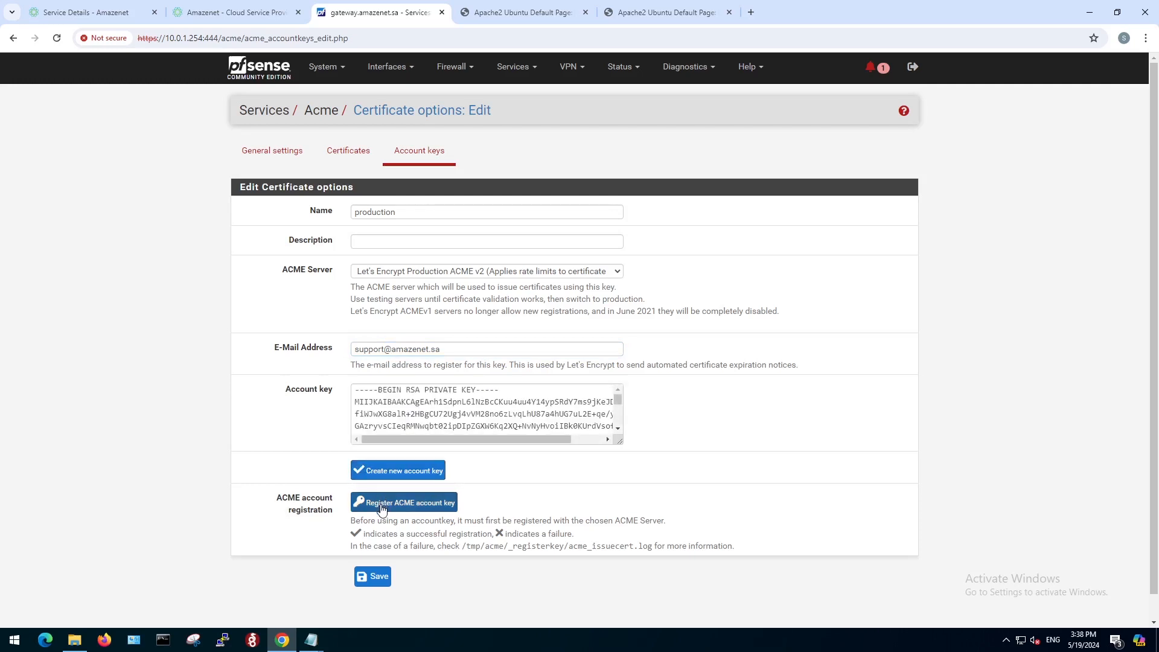
click(382, 509)
click(374, 578)
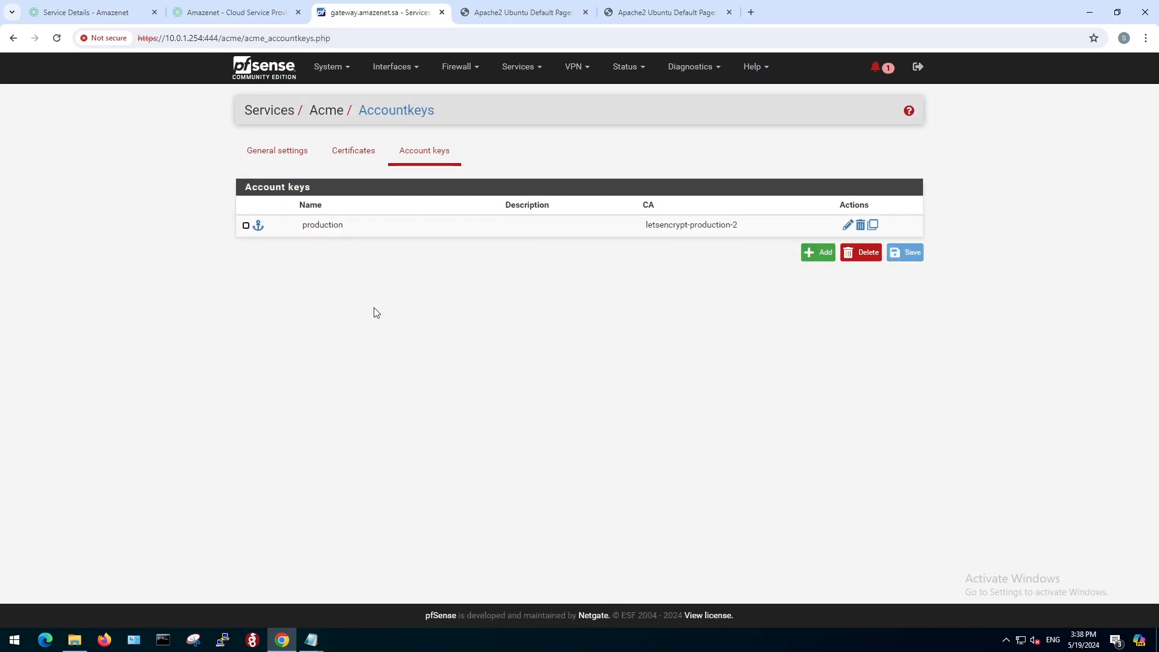
Add an ACME certificate using the production account, naming it "star." followed by the numeric domain name.
click(360, 164)
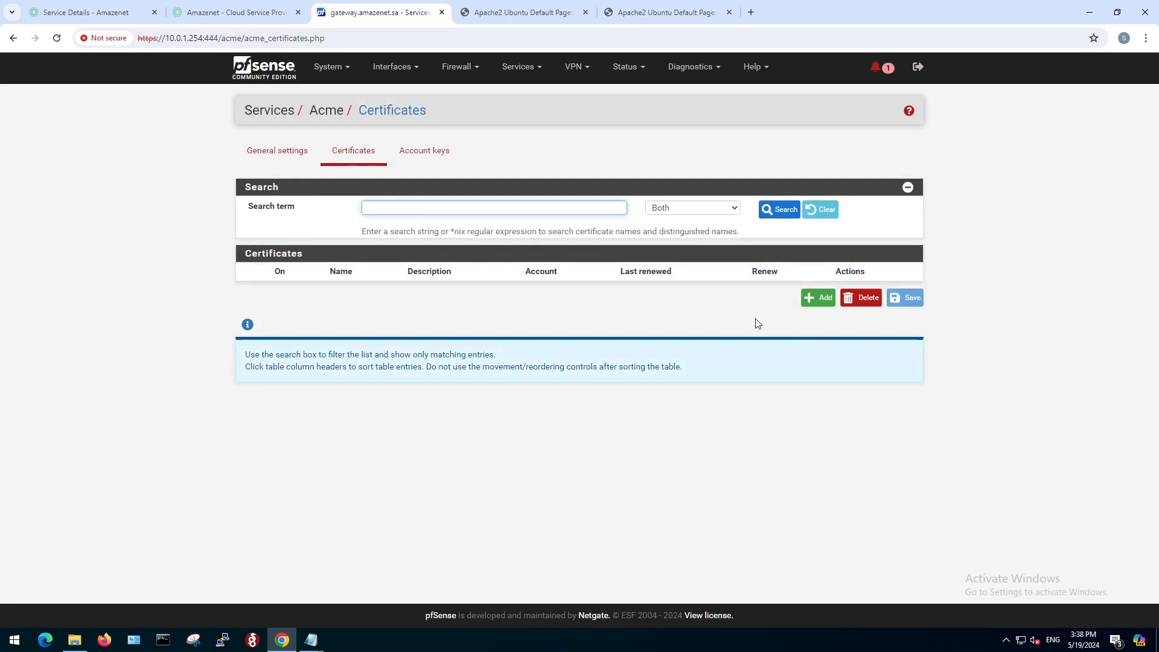
click(818, 304)
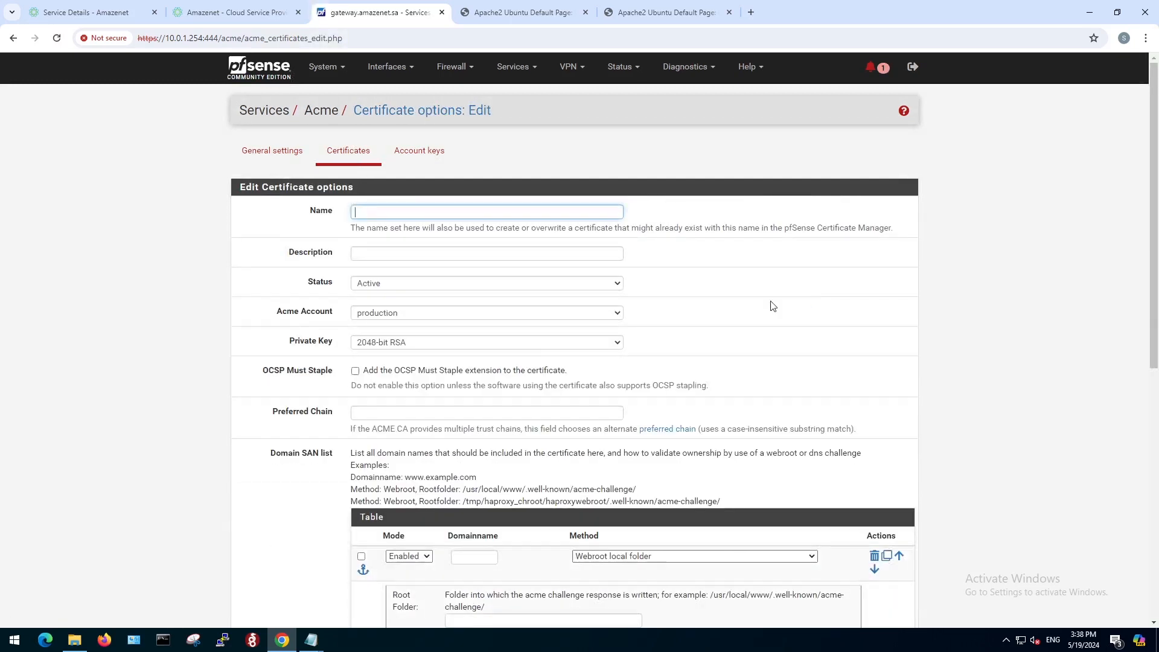
click(539, 211)
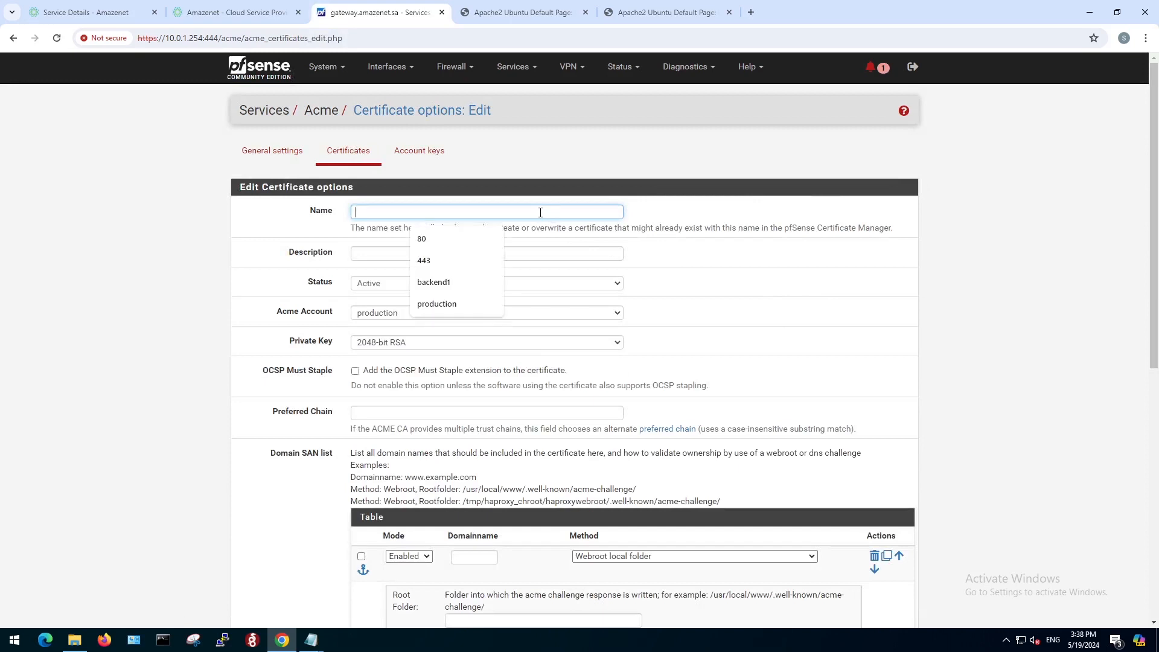
text(star.)
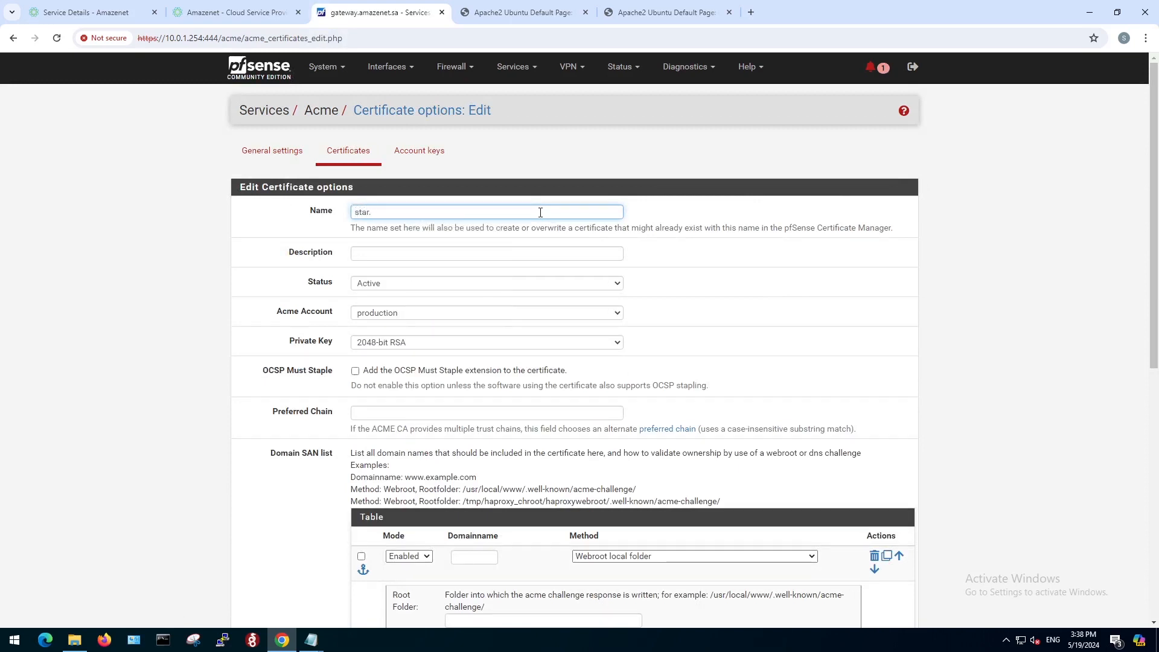
click(421, 318)
click(420, 321)
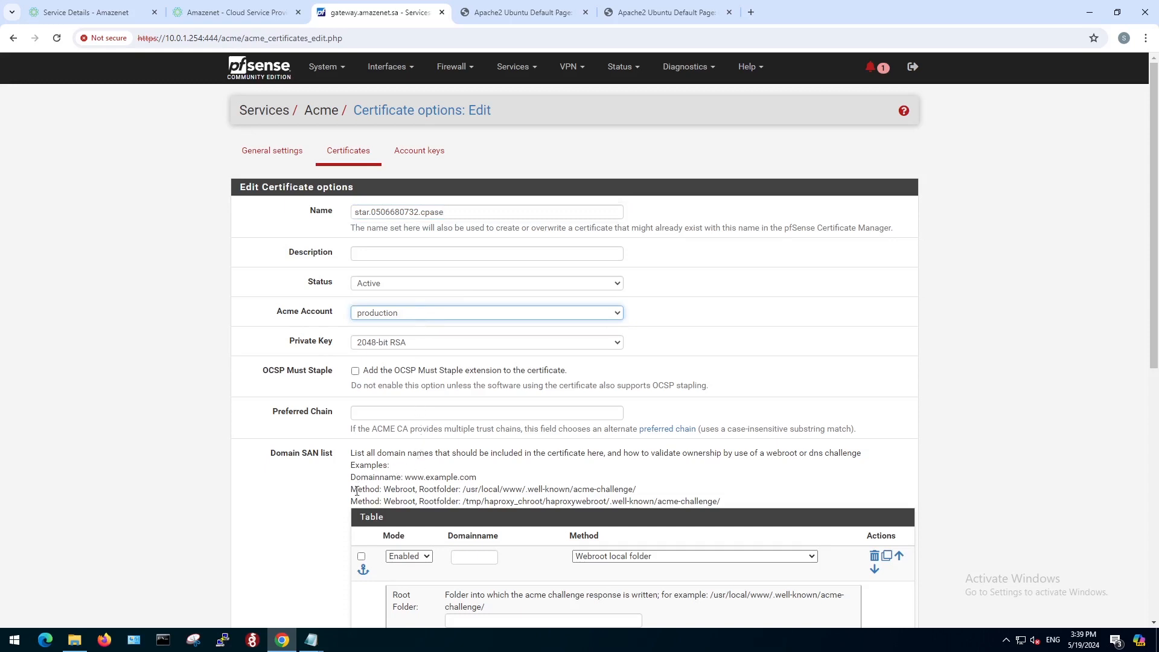
Enter the numeric .space domain as the first Domain SAN entry with the DNS-Manual validation method.
scroll(347, 503, down, 1)
scroll(348, 502, down, 1)
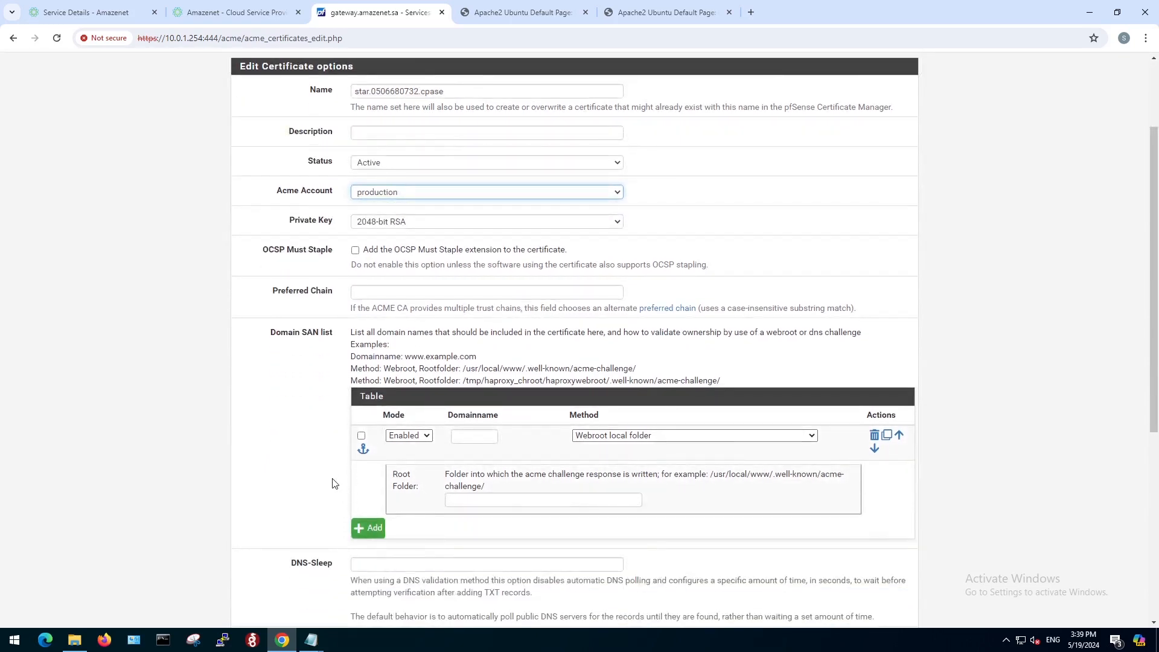
click(474, 439)
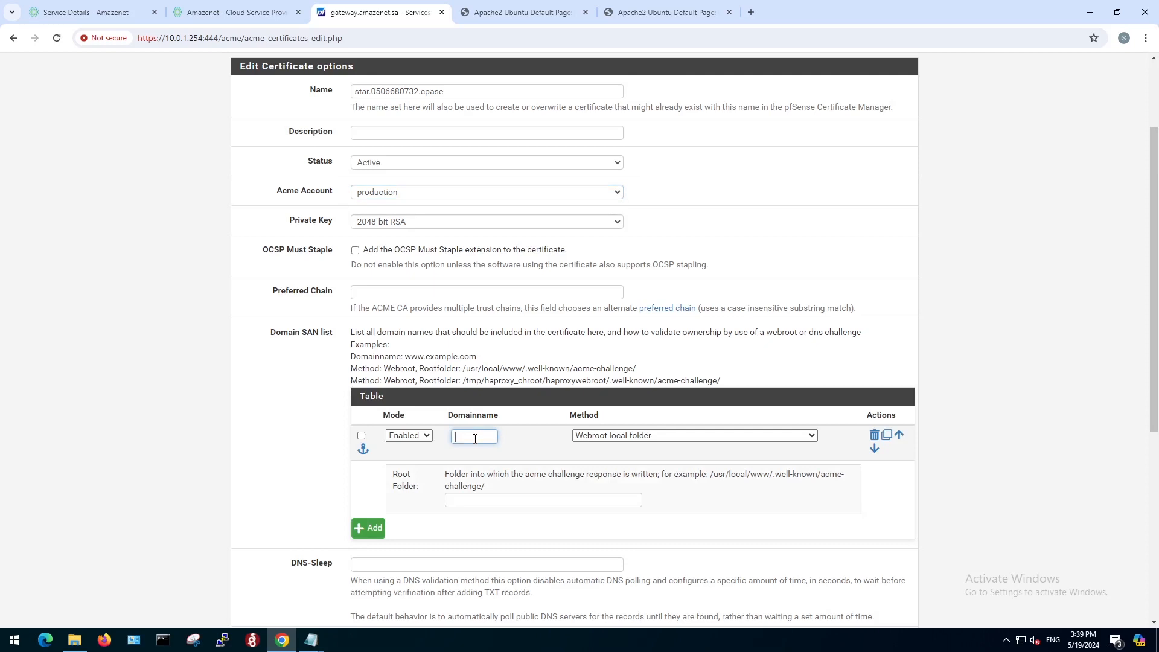
text(space)
click(618, 436)
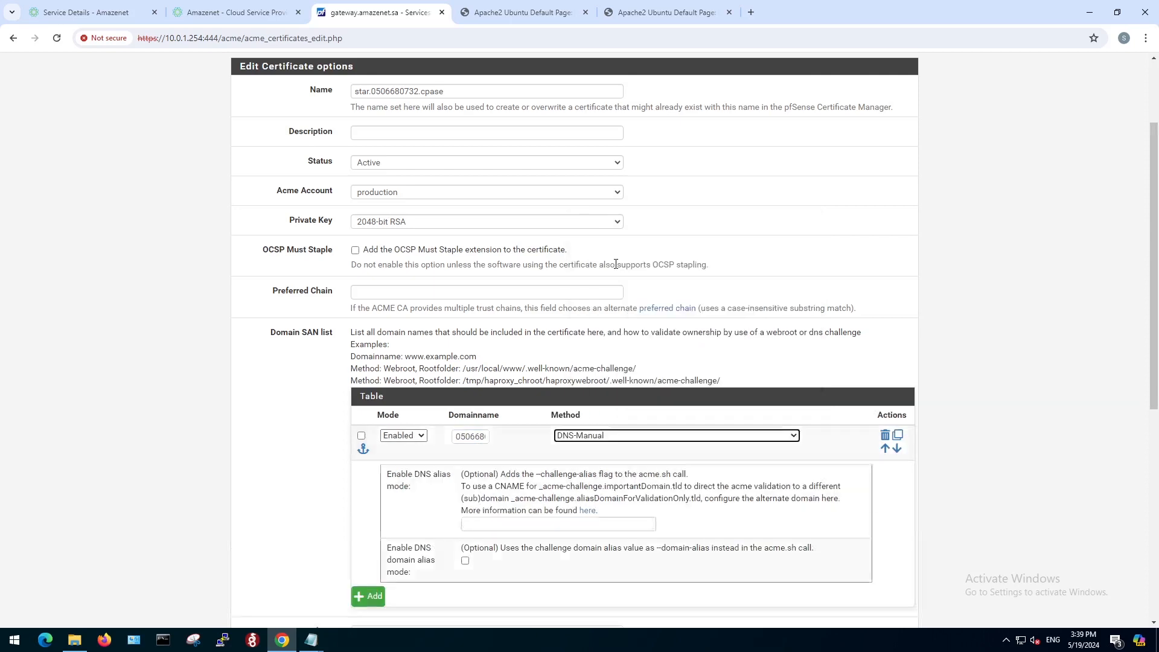
click(616, 259)
Add a second Domain SAN entry for the wildcard (*.) of the same .space domain with the DNS-Manual method.
scroll(340, 524, down, 2)
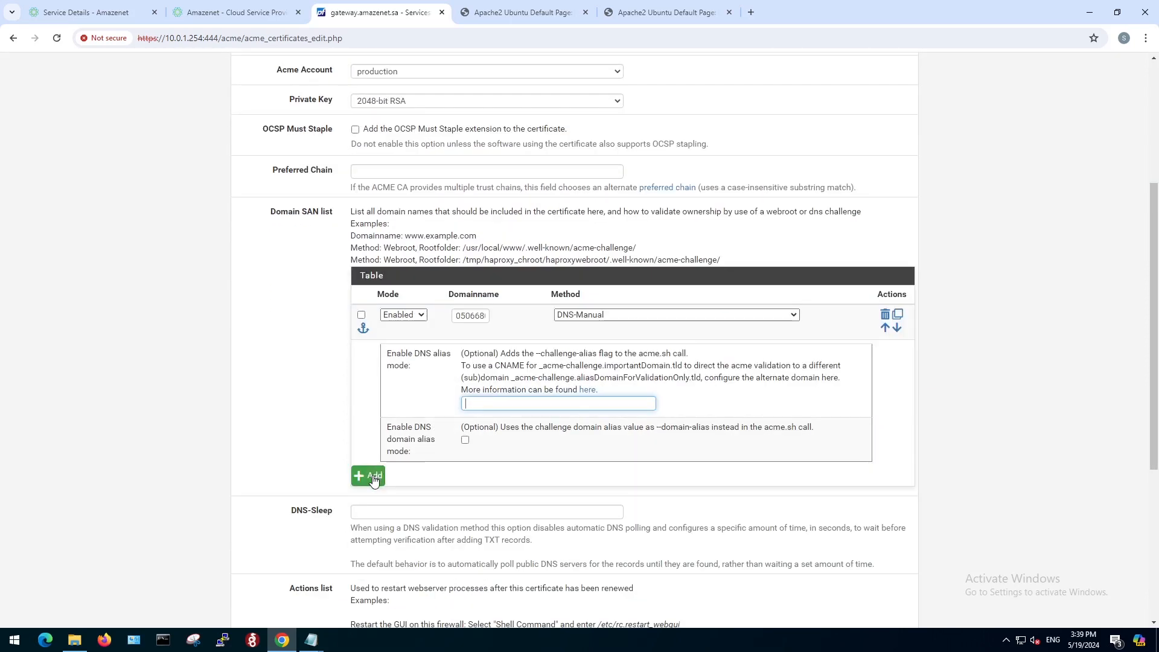
click(374, 477)
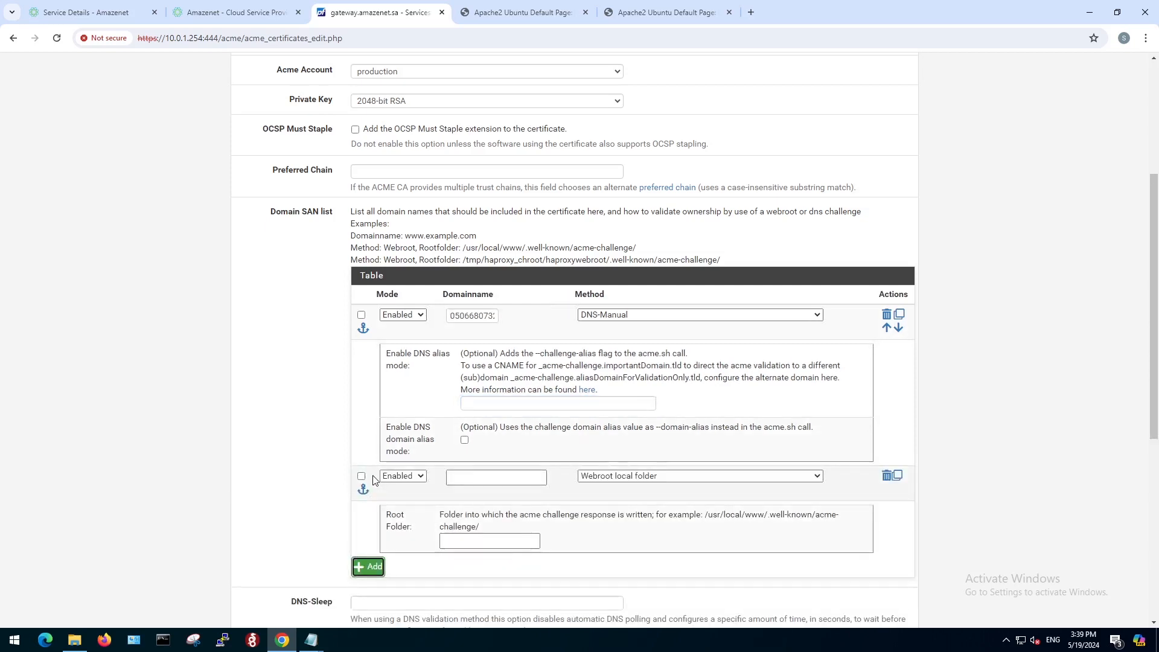
click(459, 475)
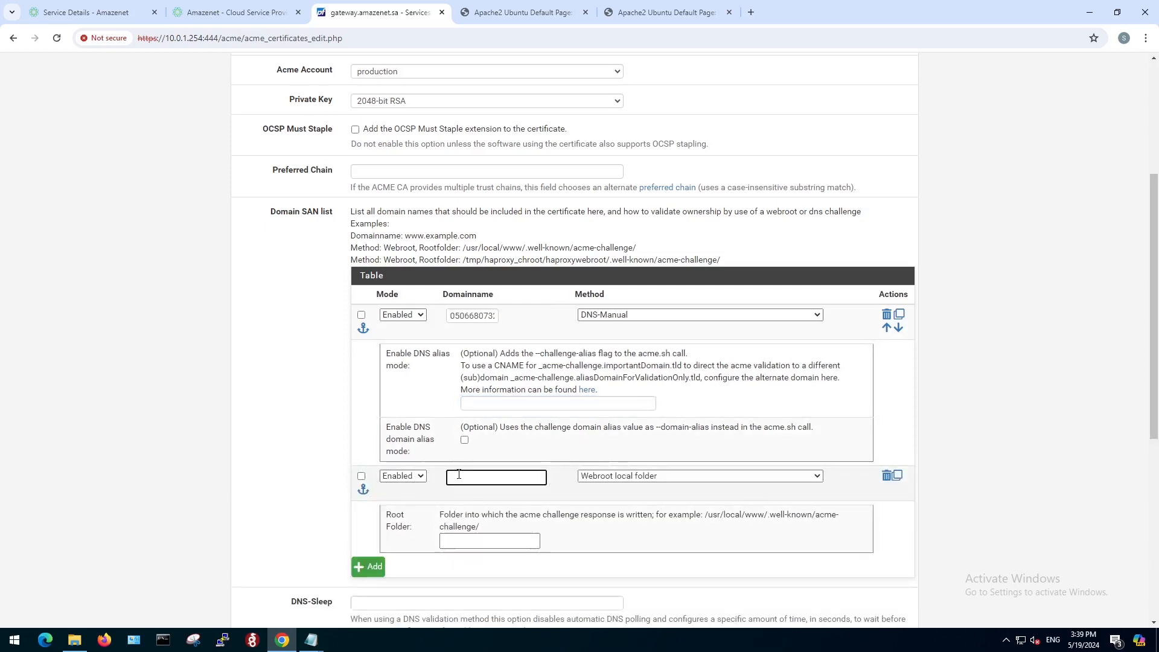
text(*)
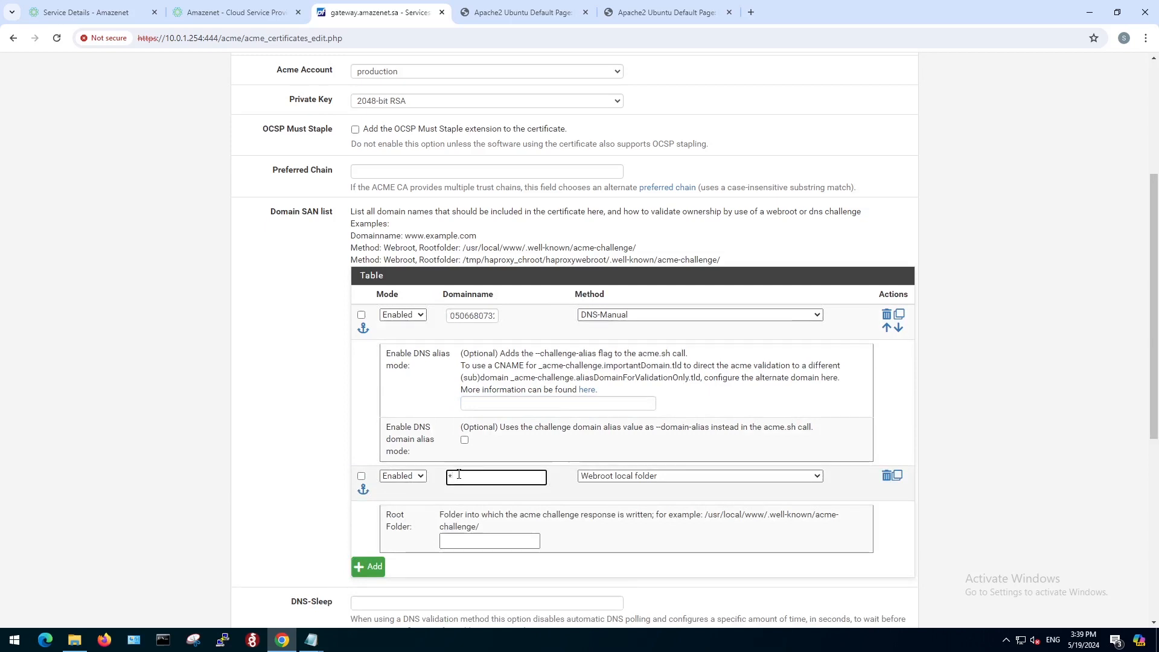
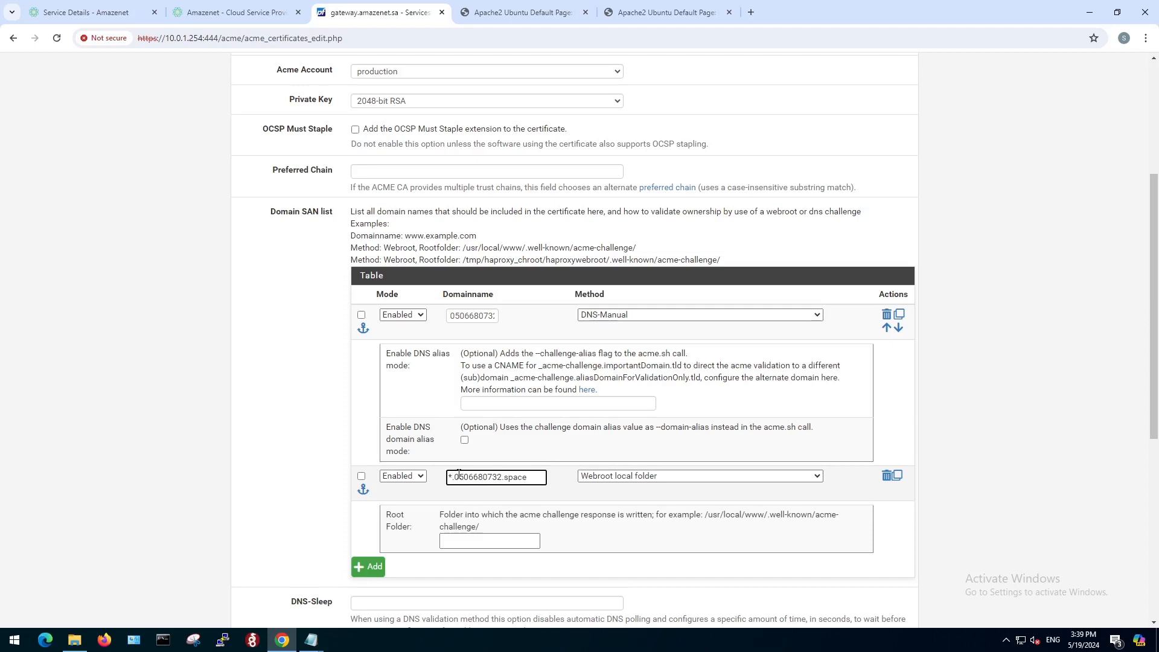
click(661, 477)
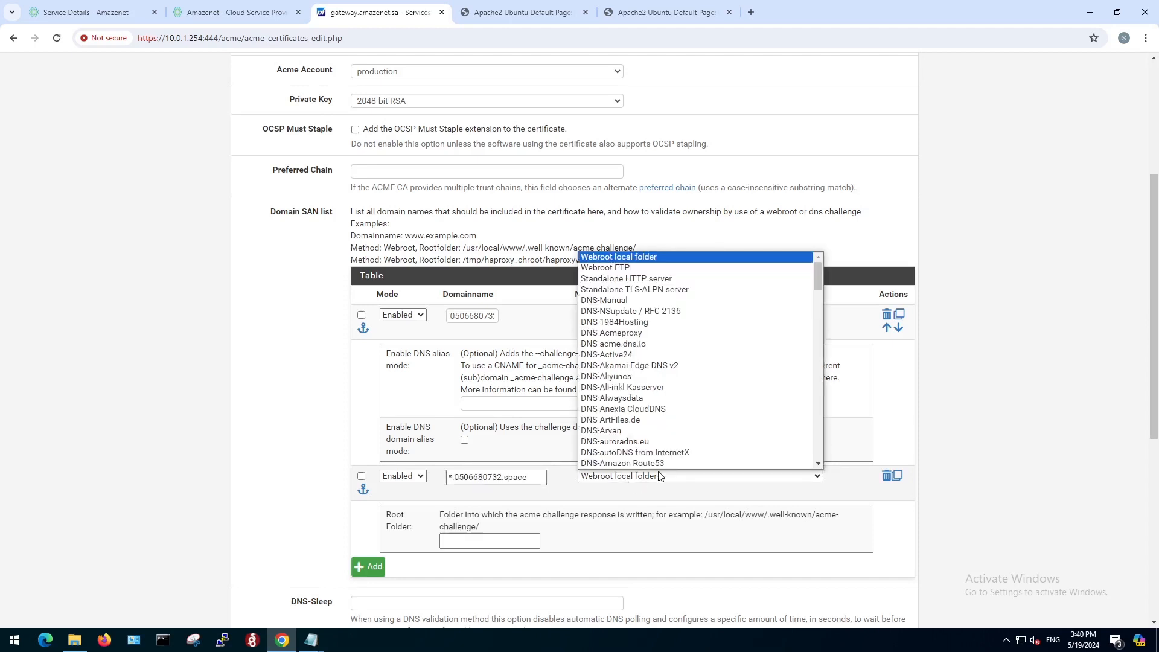
click(615, 301)
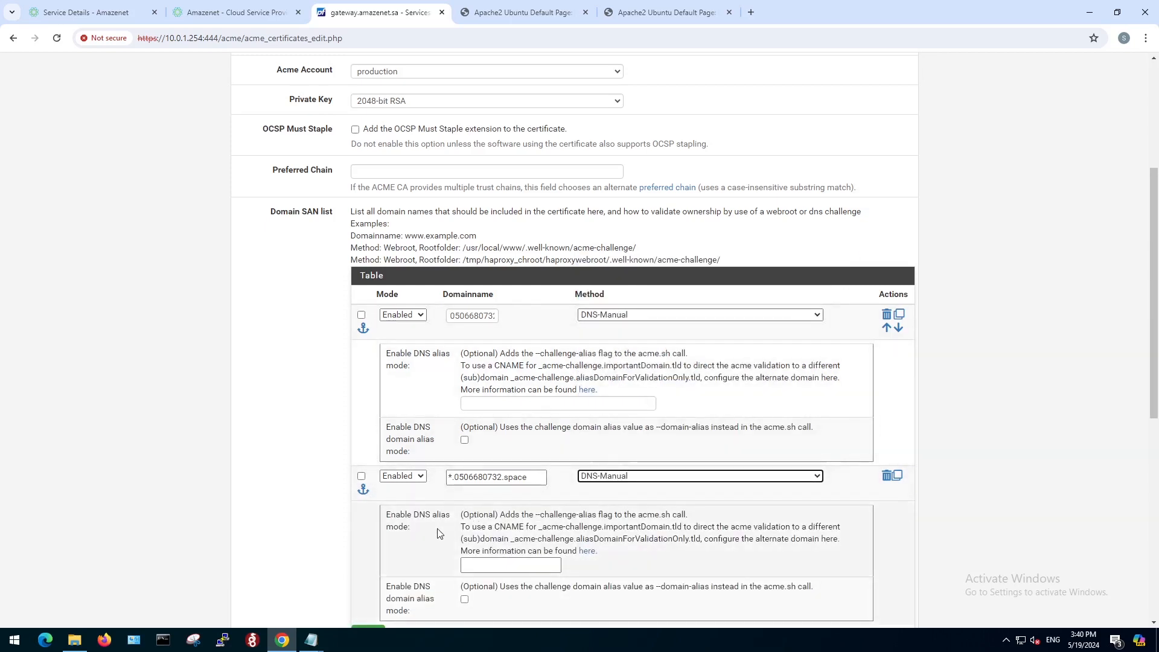
Set the certificate renewal to 60 days and save the certificate.
scroll(409, 537, down, 4)
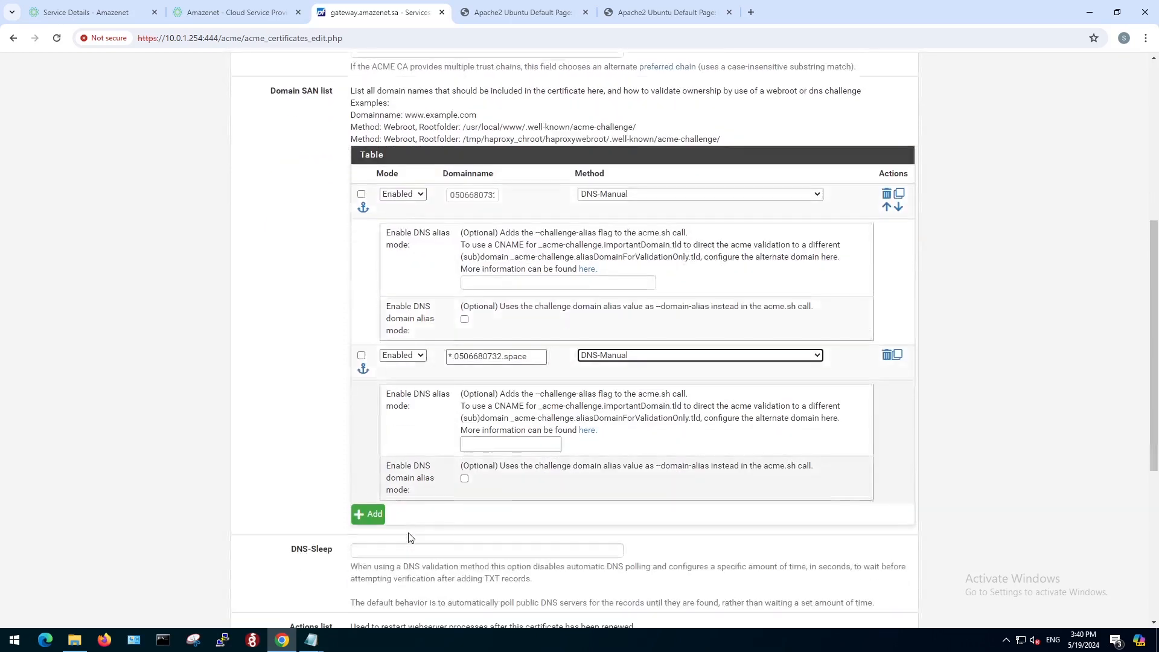
scroll(409, 537, down, 4)
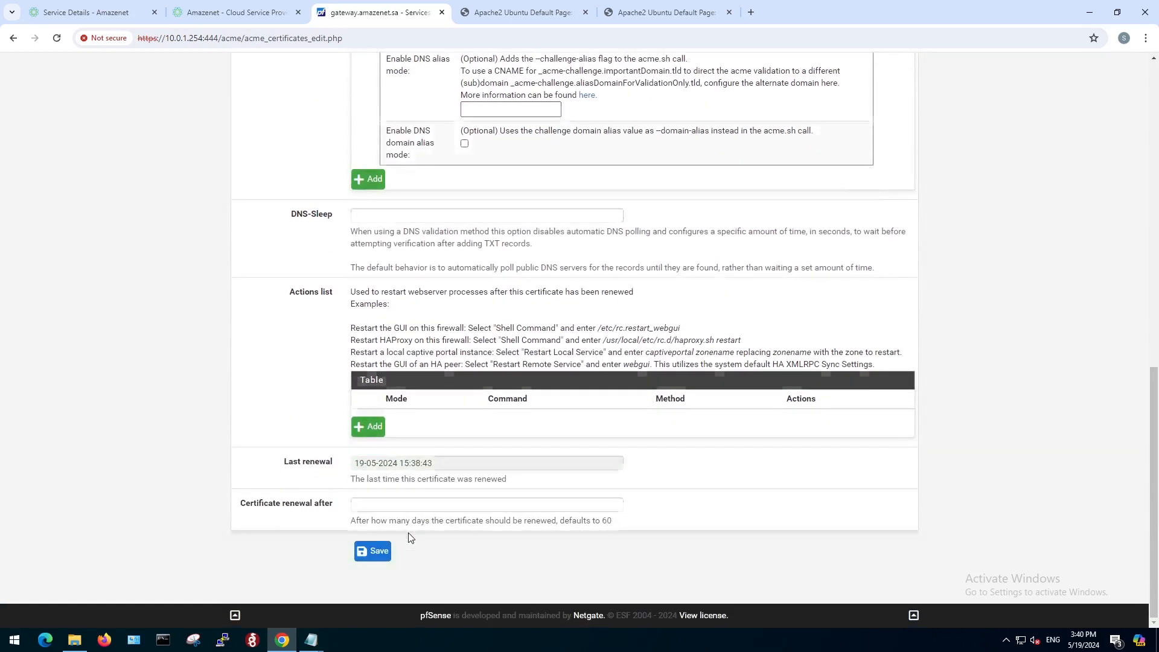
click(381, 506)
text(60)
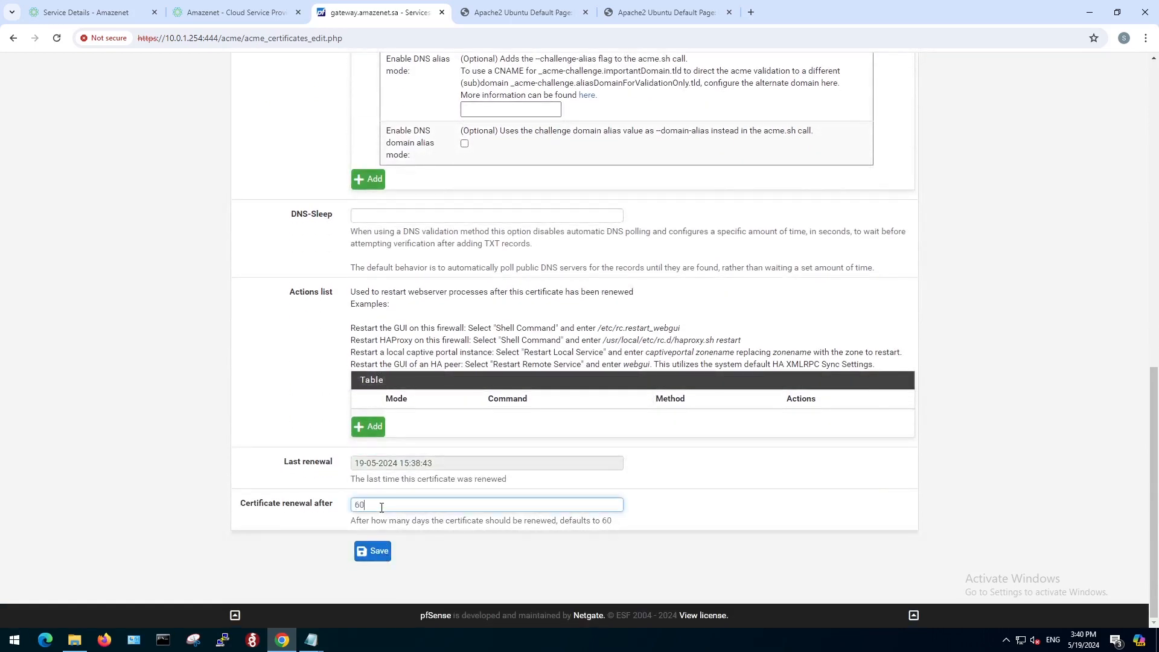
click(374, 553)
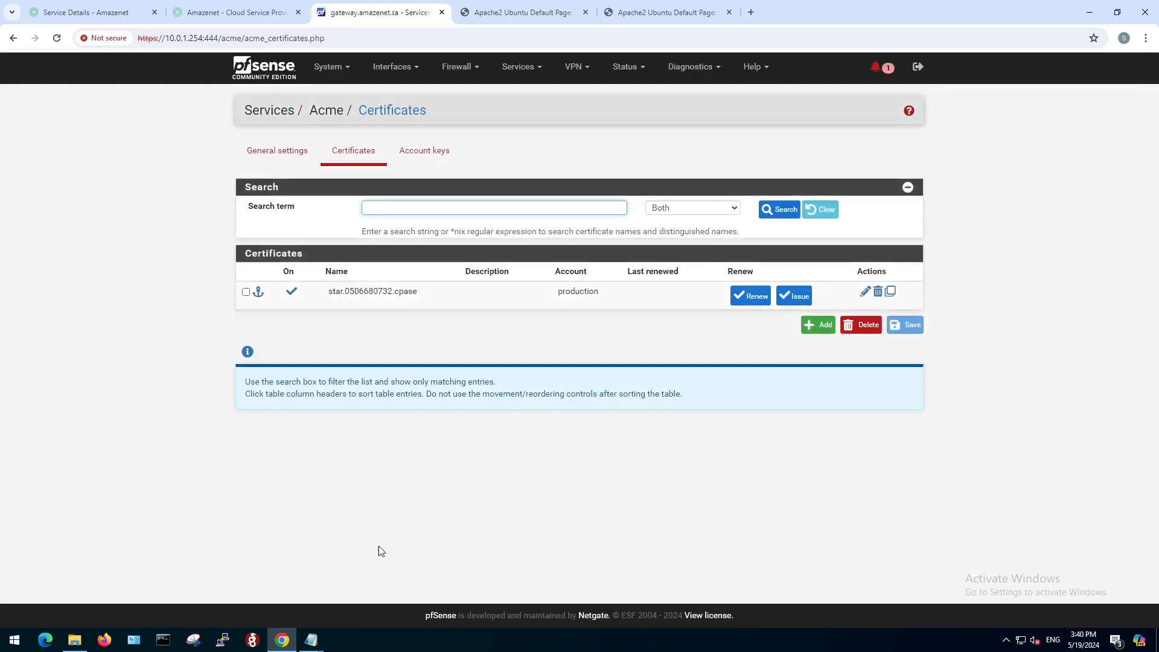
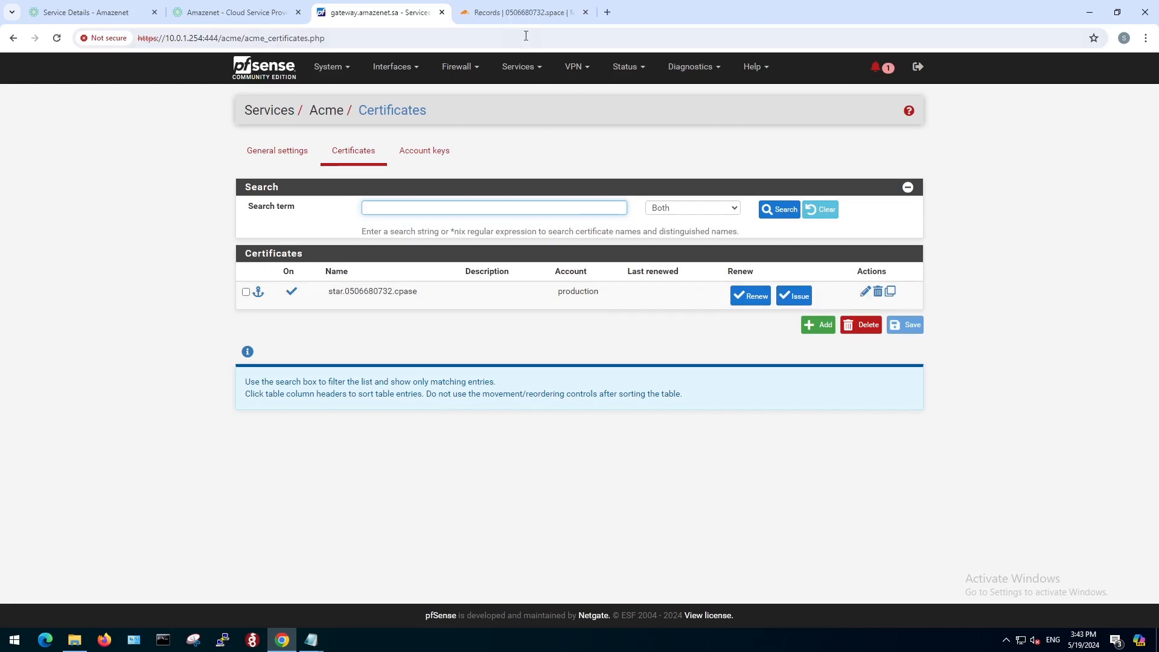
Issue the new star certificate from the ACME certificates list and review the TXT records requested in the output.
click(522, 13)
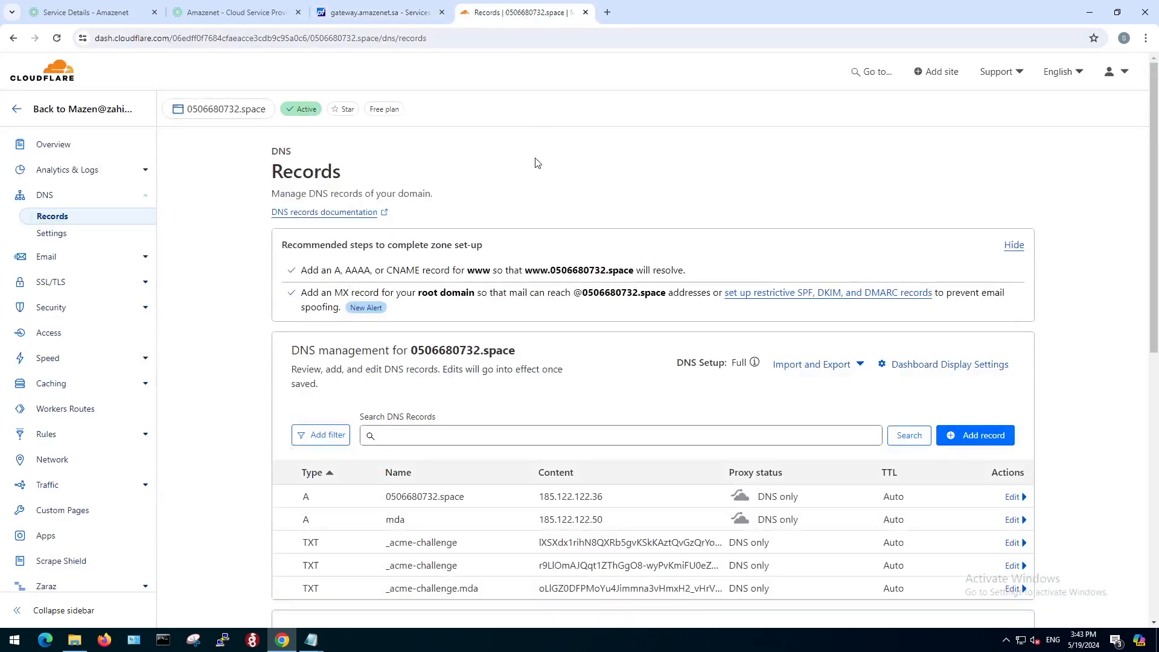
click(388, 17)
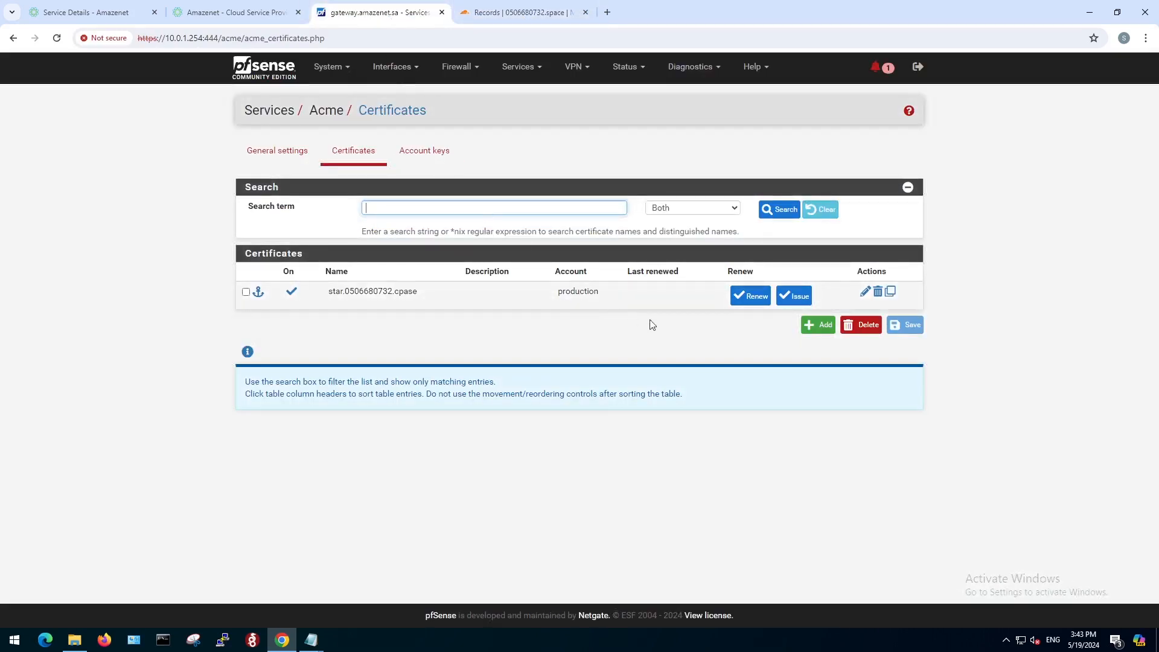
click(795, 300)
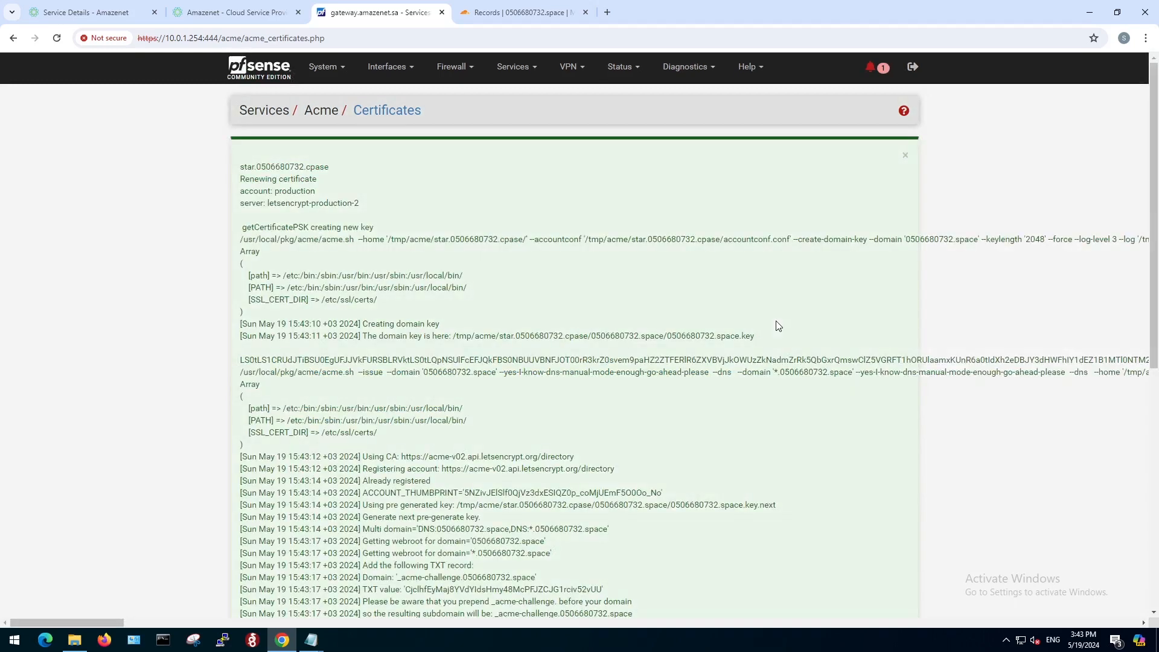
scroll(535, 404, down, 2)
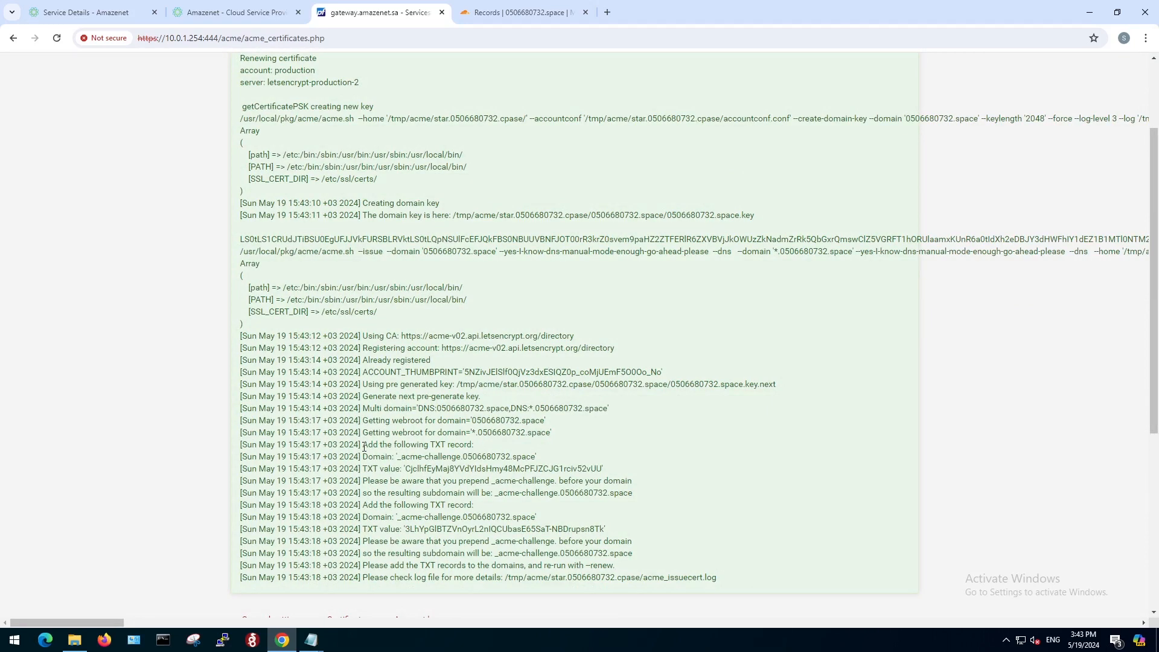
drag(364, 446, 474, 443)
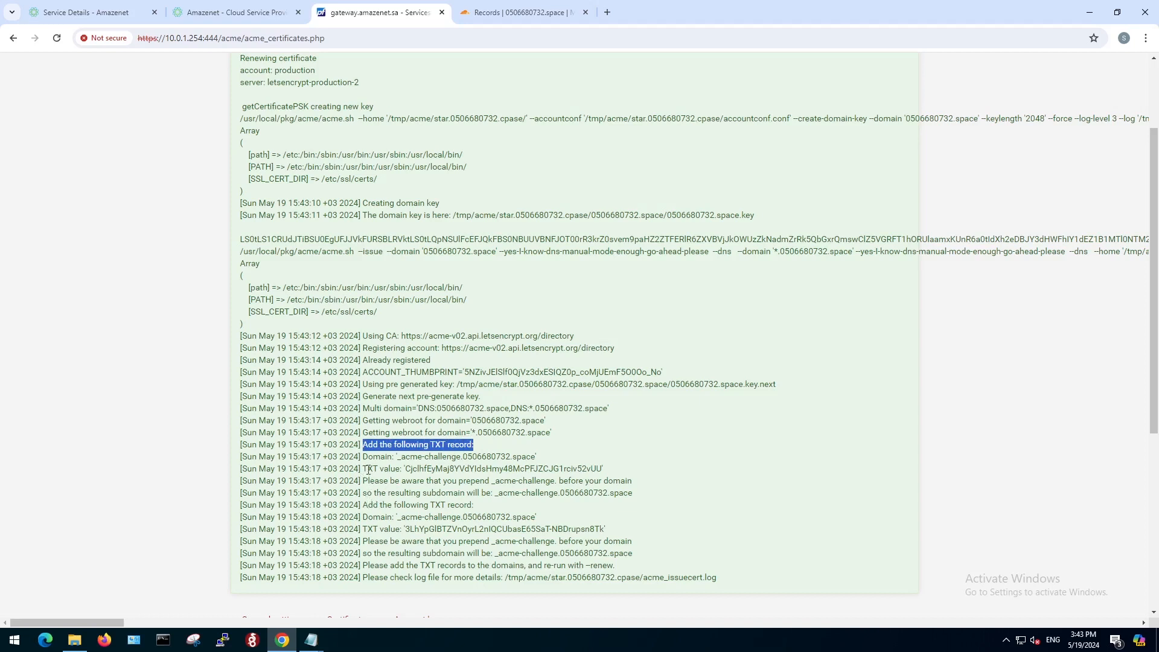
drag(367, 470, 607, 475)
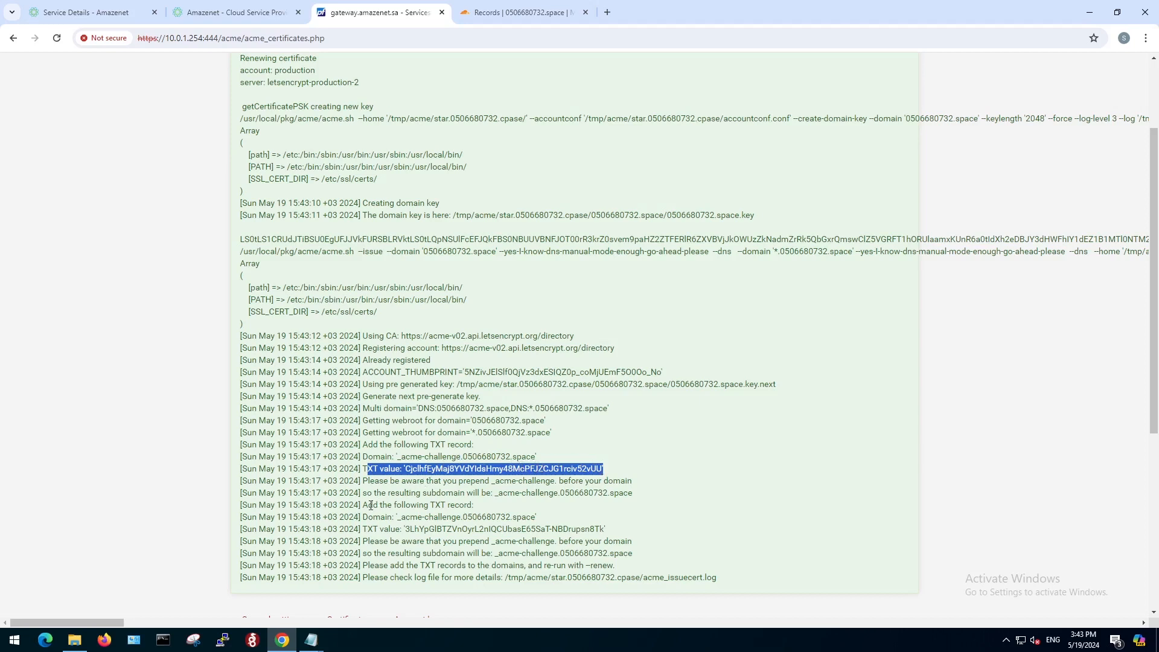
drag(362, 505, 477, 506)
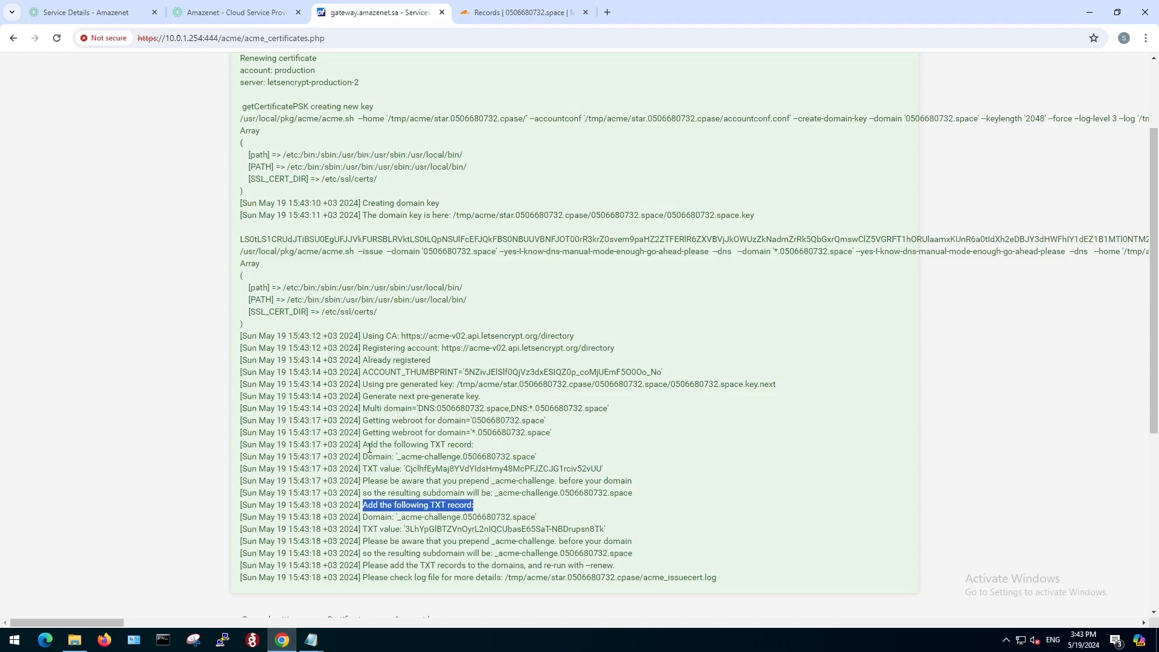
drag(363, 445, 472, 445)
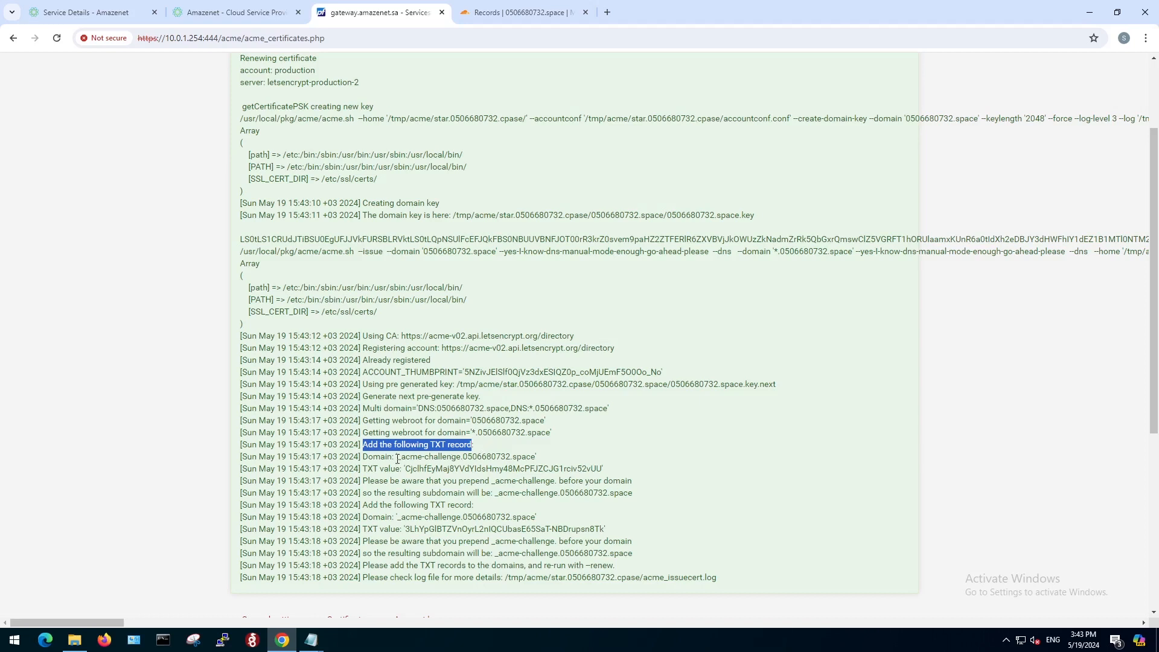
Copy the _acme-challenge name from the first requested TXT record and switch to the domain's Cloudflare DNS records.
drag(399, 458, 461, 457)
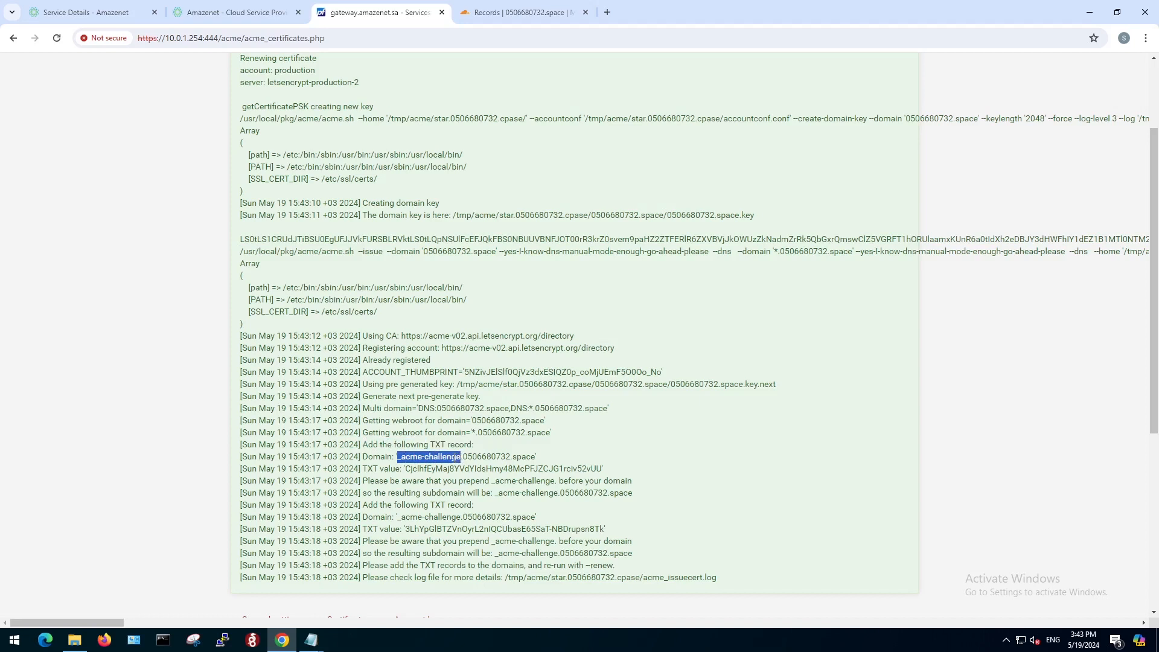
right_click(453, 457)
click(475, 469)
click(524, 16)
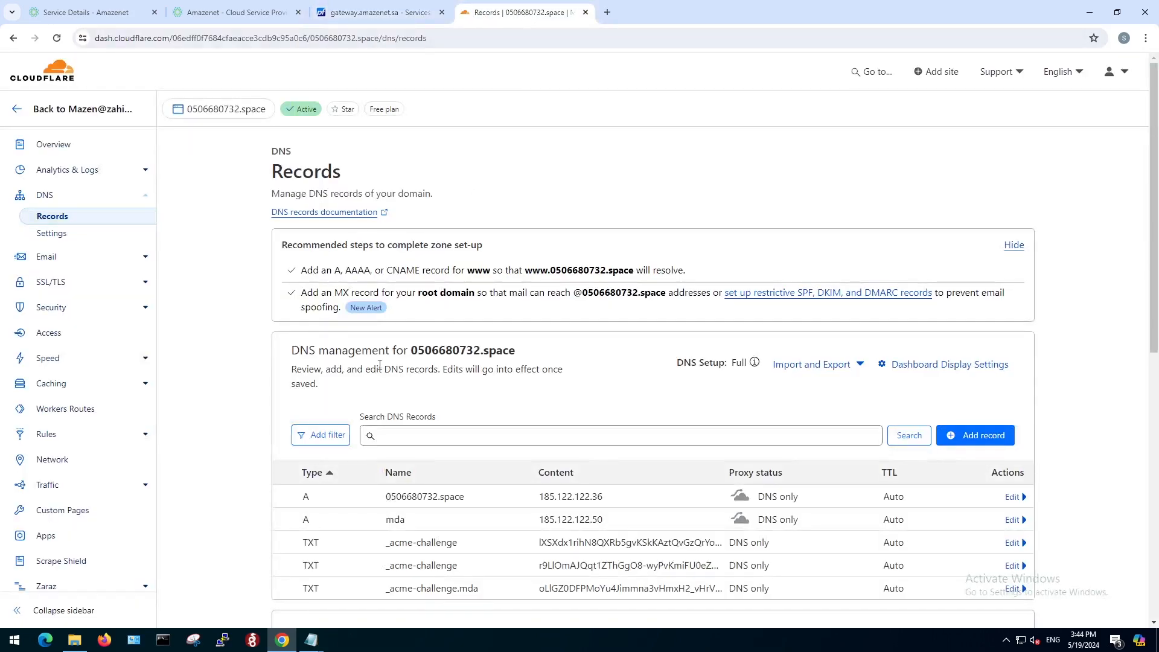
Start a new DNS record of type TXT and paste _acme-challenge as its name.
click(956, 431)
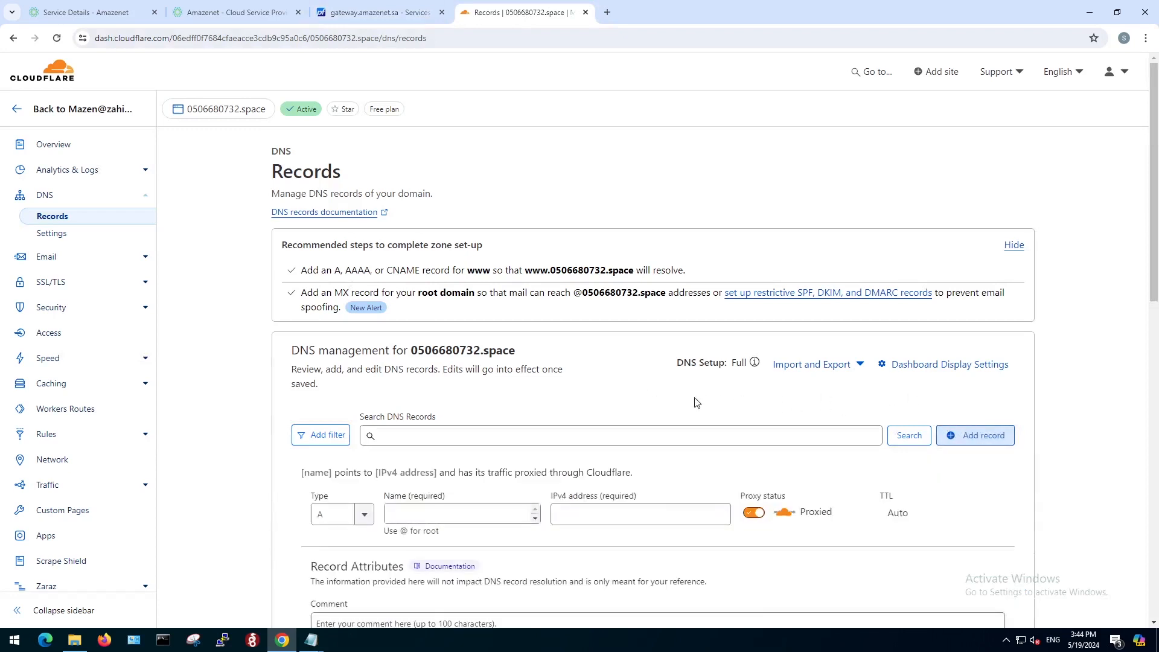
click(371, 514)
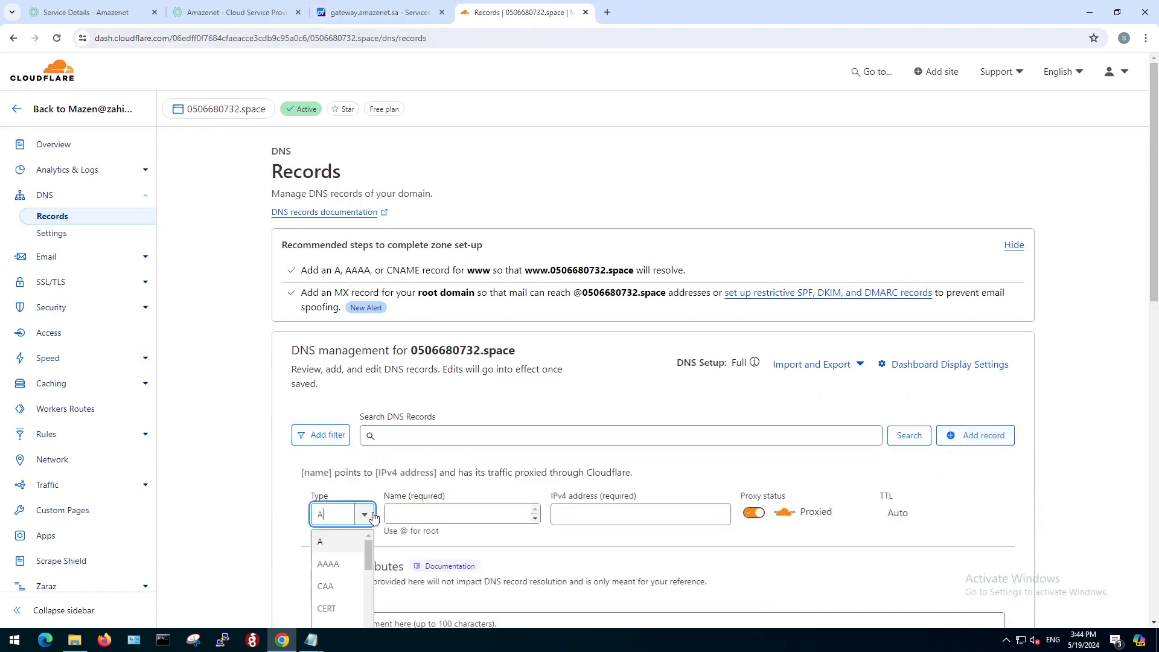
scroll(350, 562, down, 5)
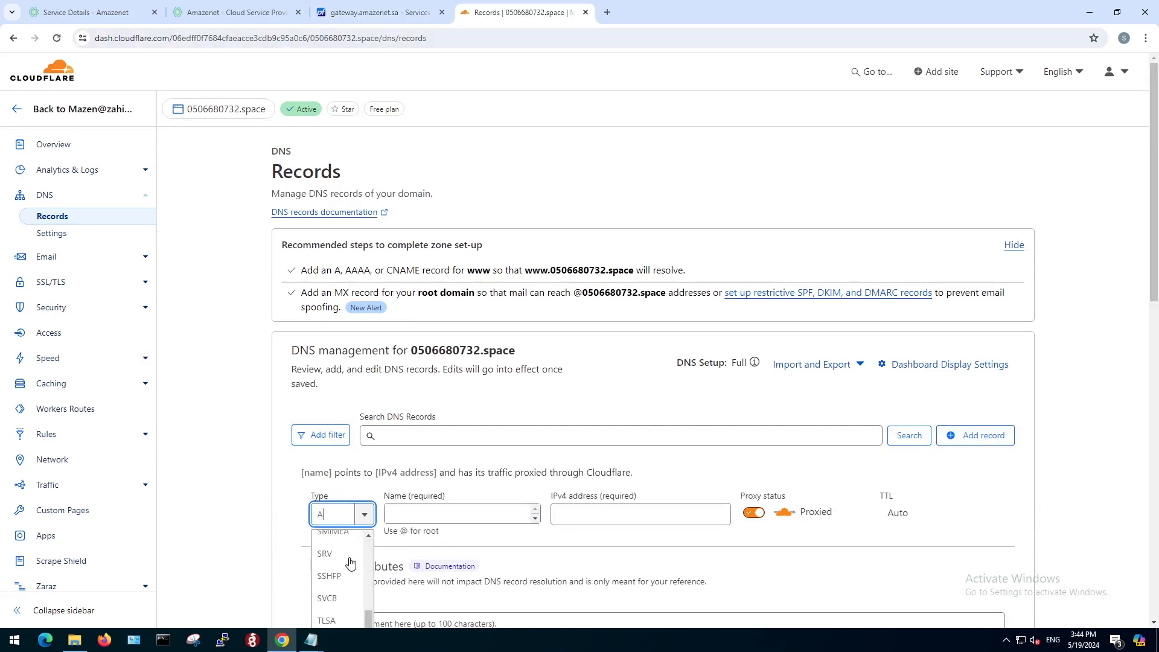
scroll(350, 563, down, 1)
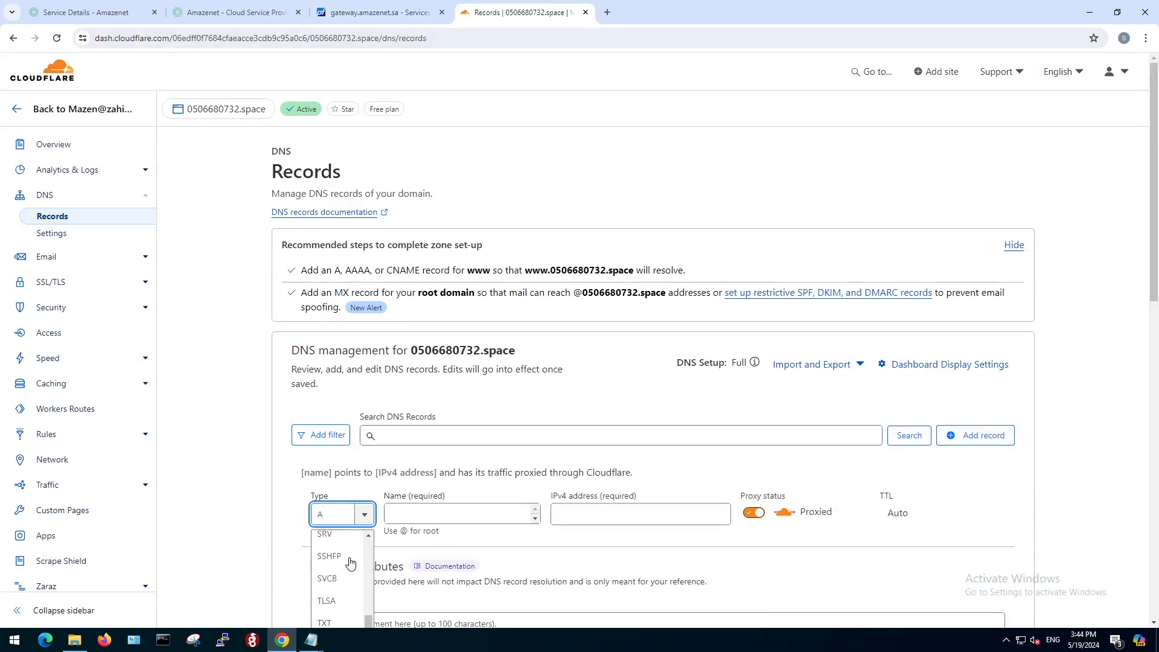
click(342, 620)
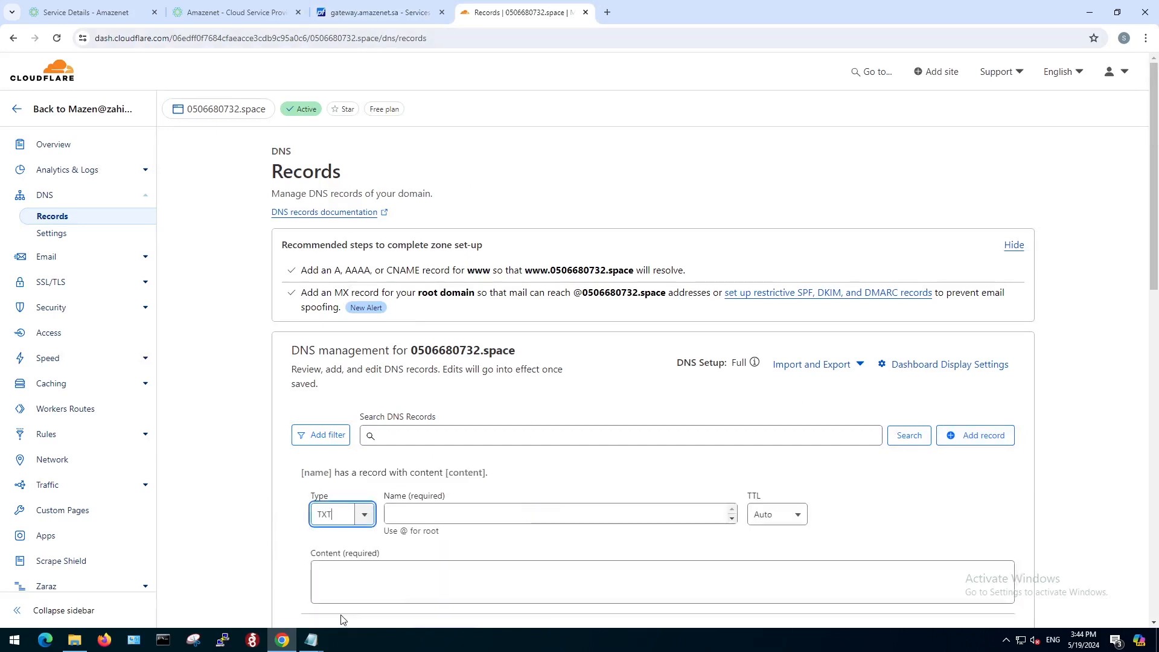
click(414, 513)
right_click(412, 512)
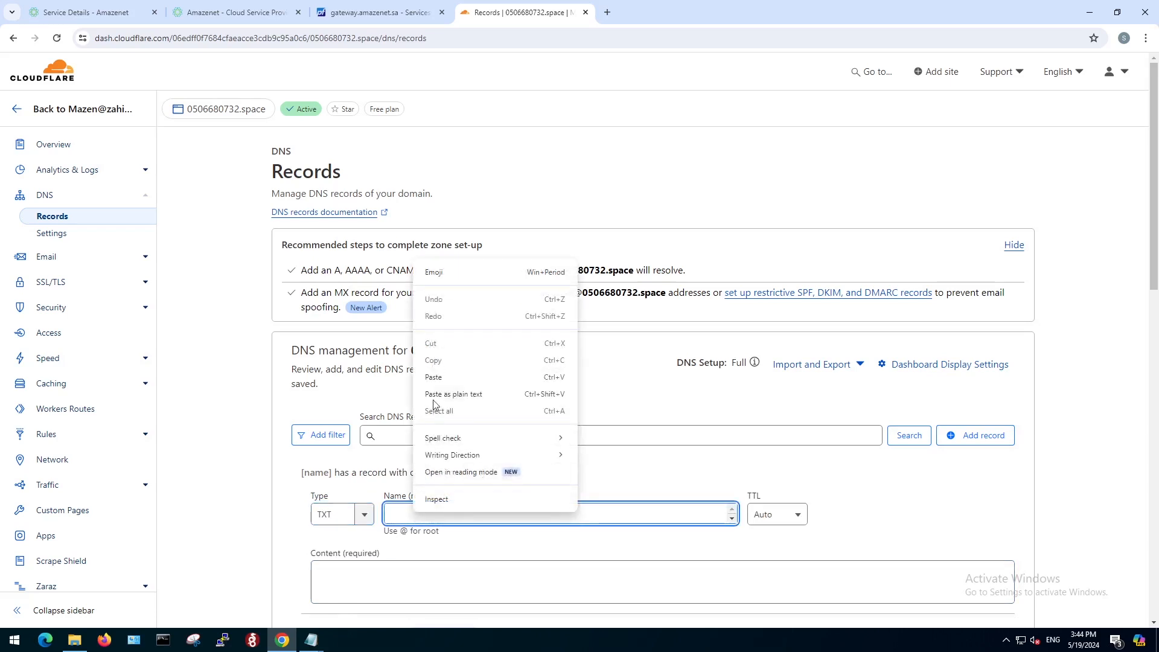
click(434, 376)
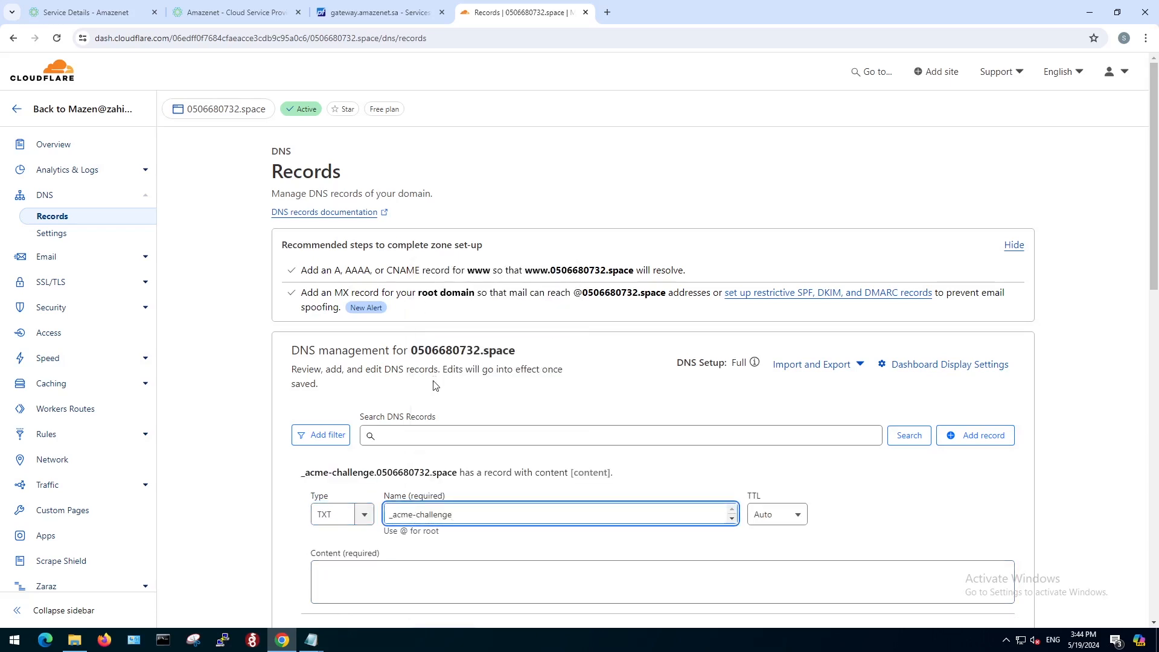
Fill the record's content with the first TXT challenge value copied from the pfSense ACME output, and save the record.
click(383, 581)
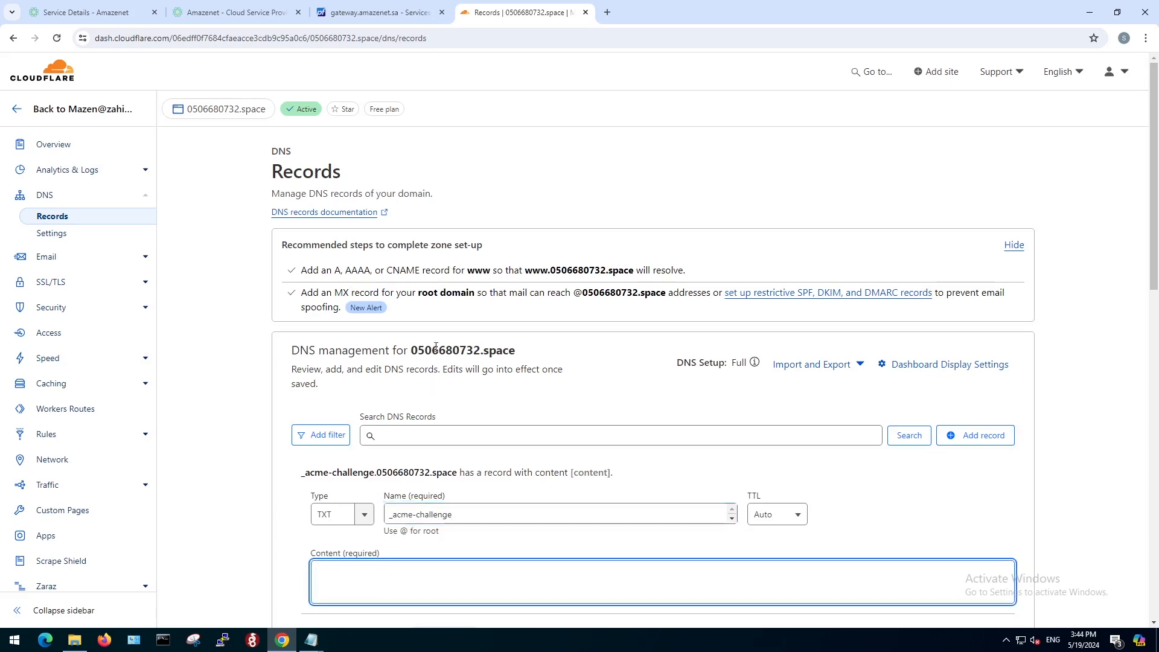
click(399, 13)
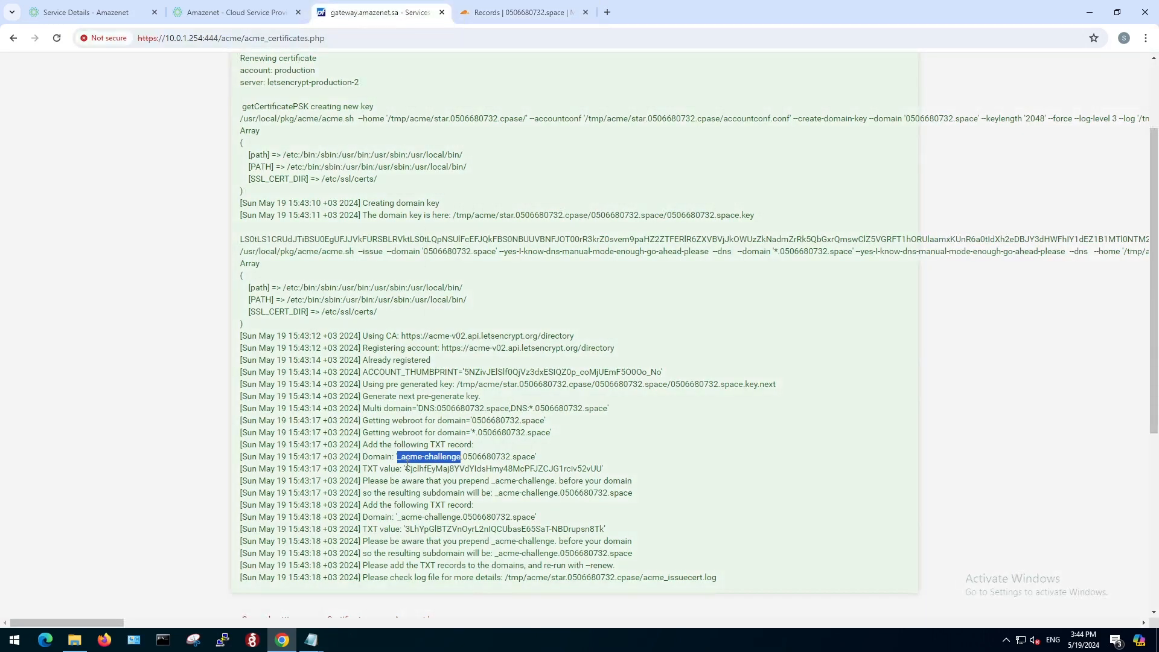
drag(405, 468, 601, 468)
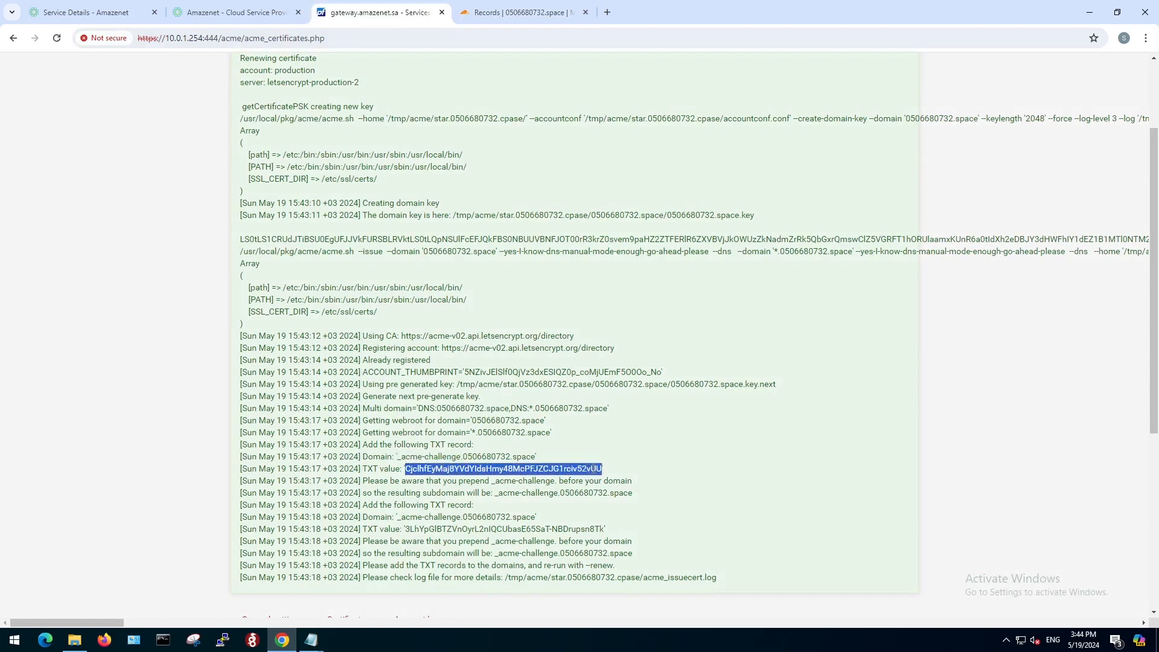
right_click(592, 469)
click(606, 476)
click(514, 12)
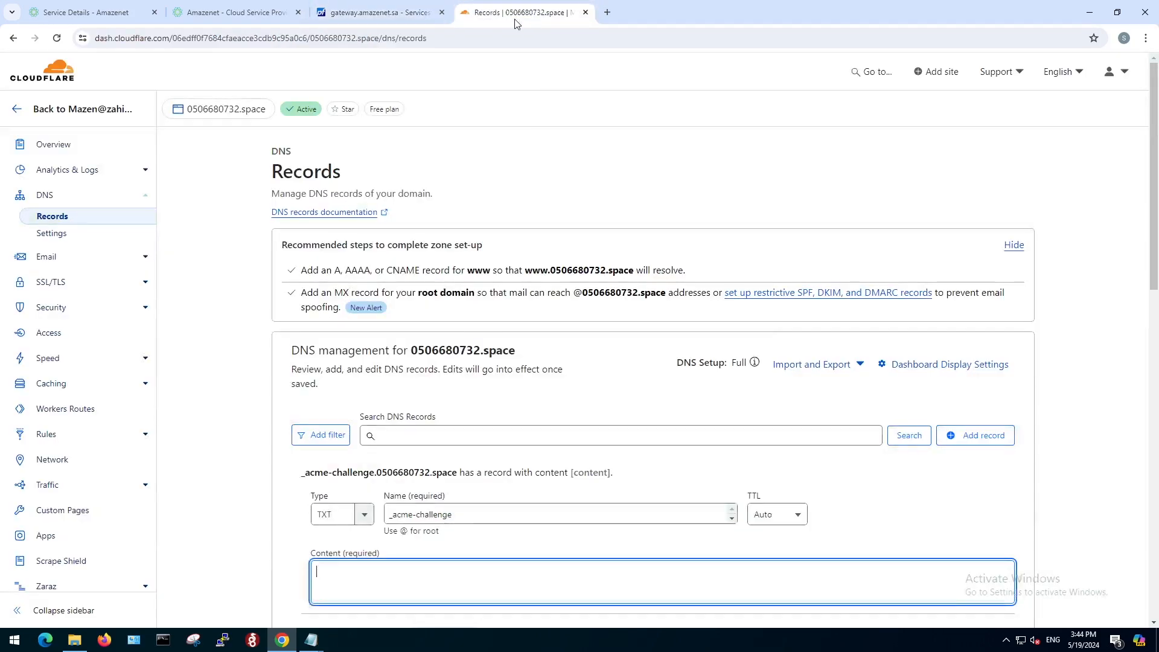
right_click(392, 571)
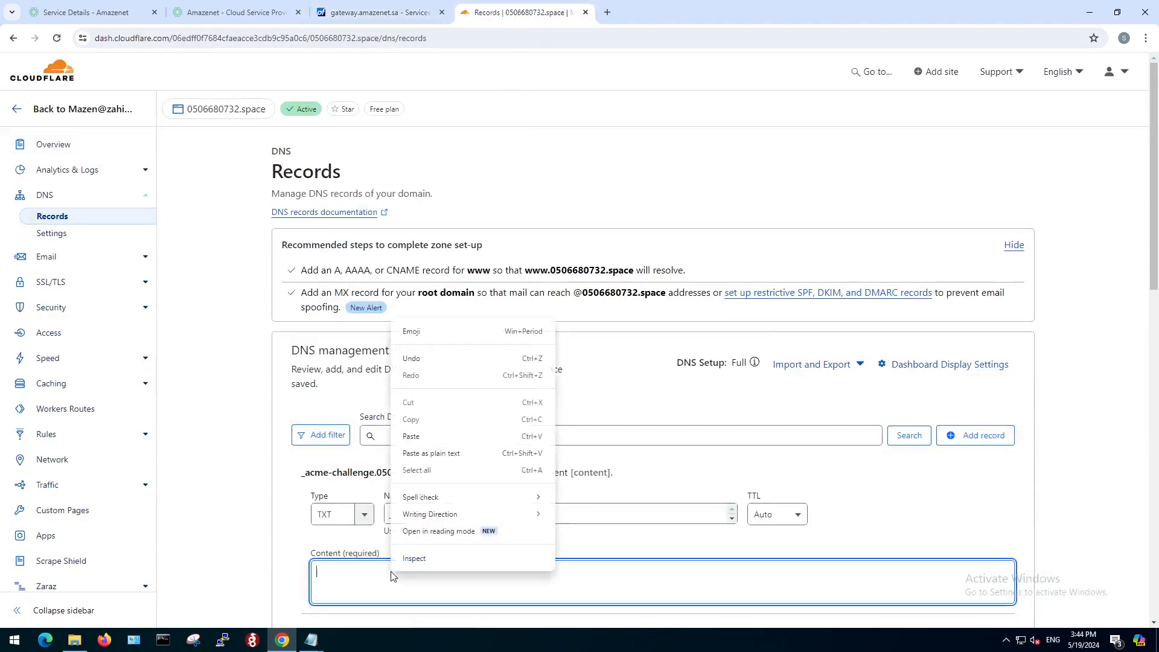
click(425, 437)
scroll(527, 434, down, 2)
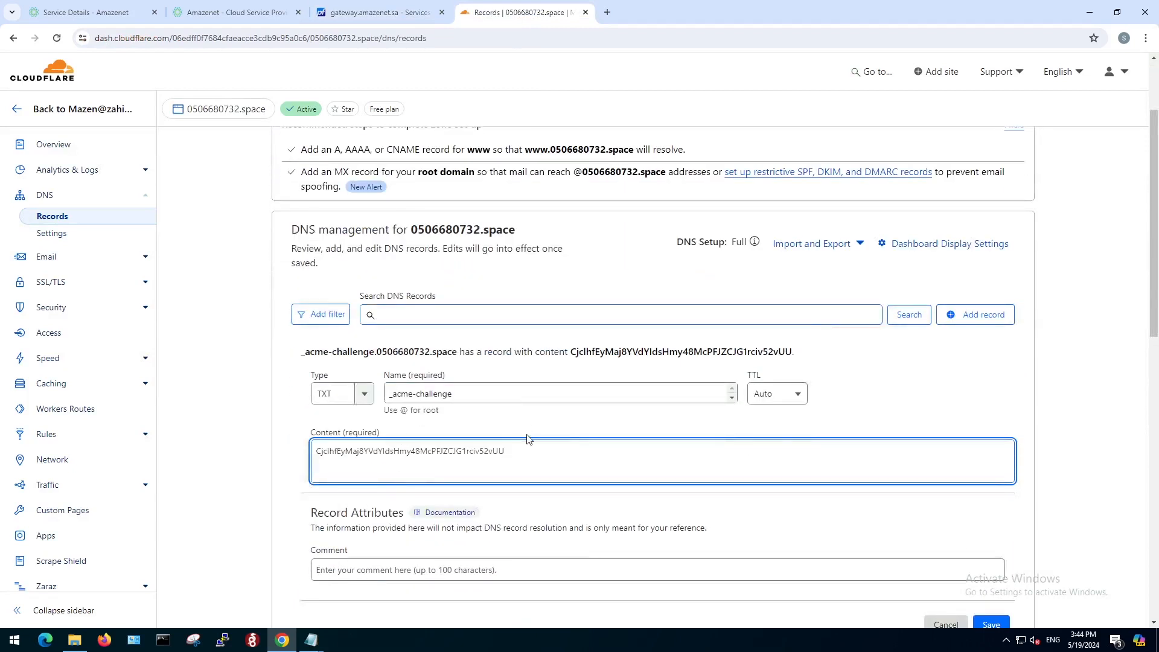
scroll(928, 535, down, 1)
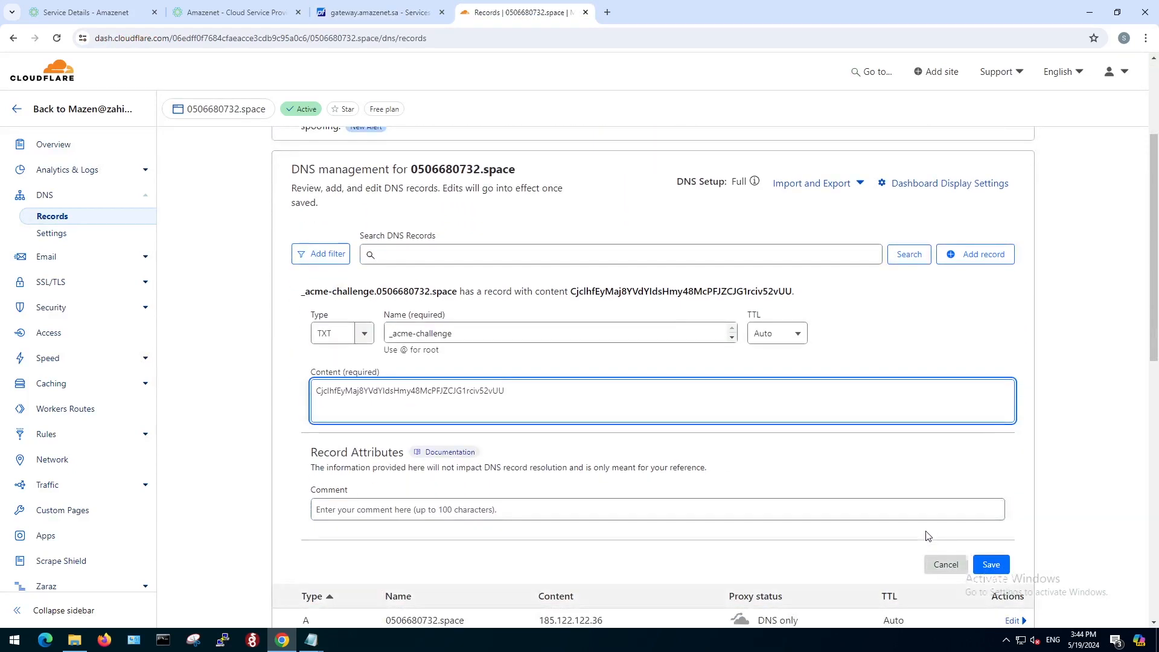
click(999, 563)
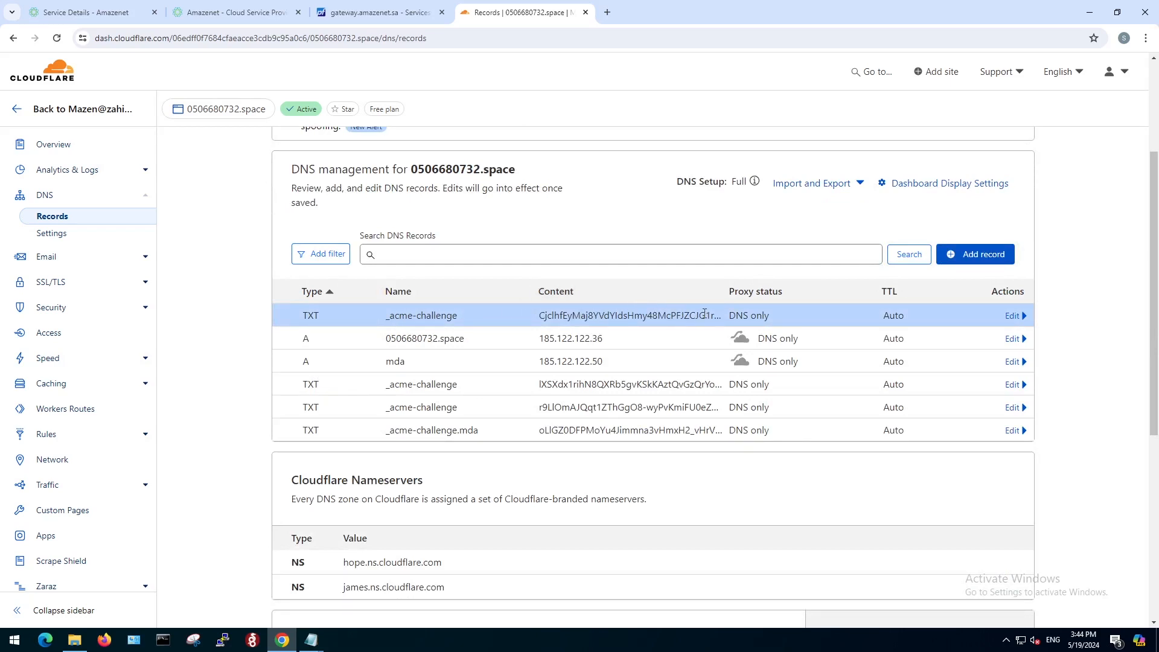
Copy the _acme-challenge name from the second TXT record in the pfSense output and return to the Cloudflare DNS records.
click(389, 14)
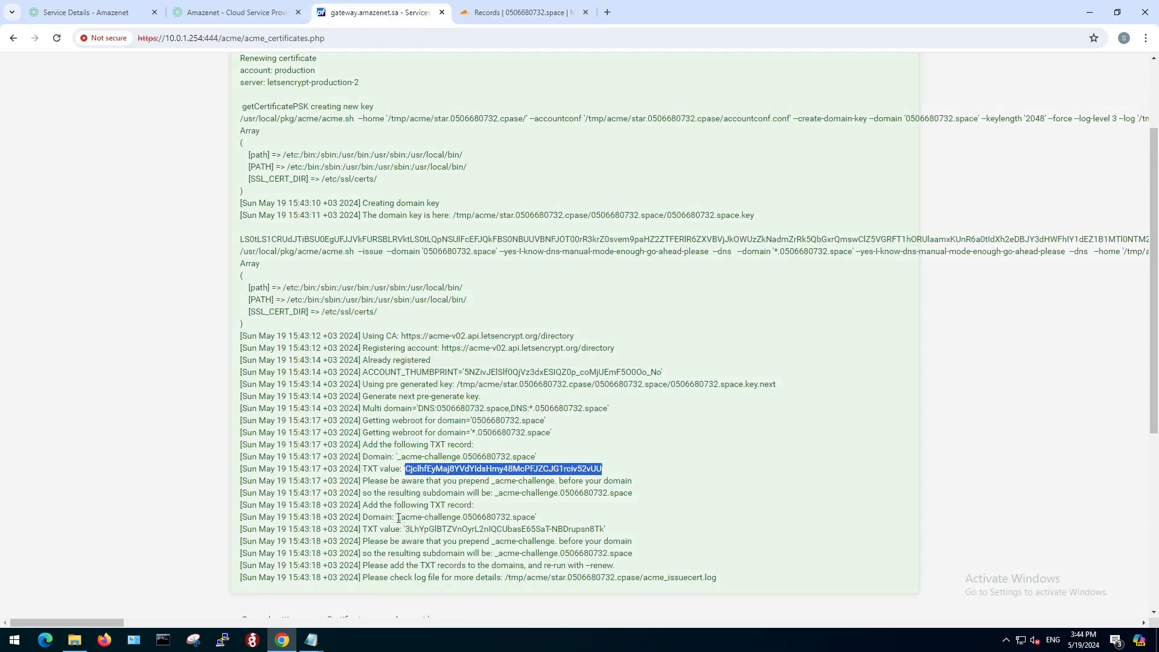
drag(399, 519, 462, 519)
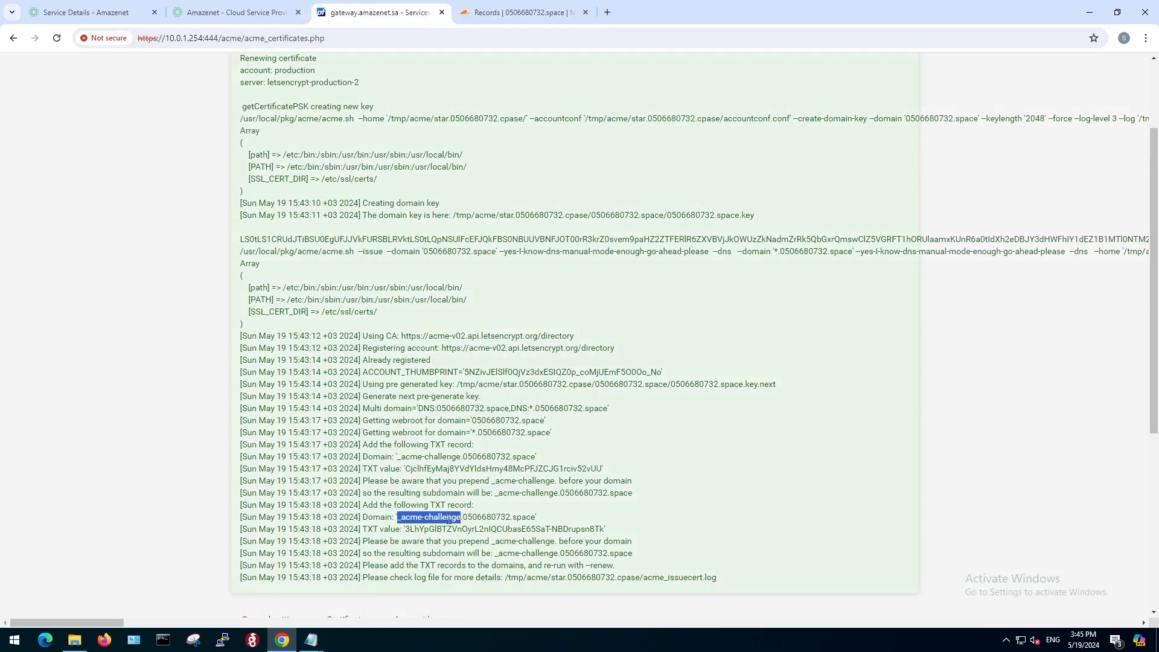
right_click(448, 518)
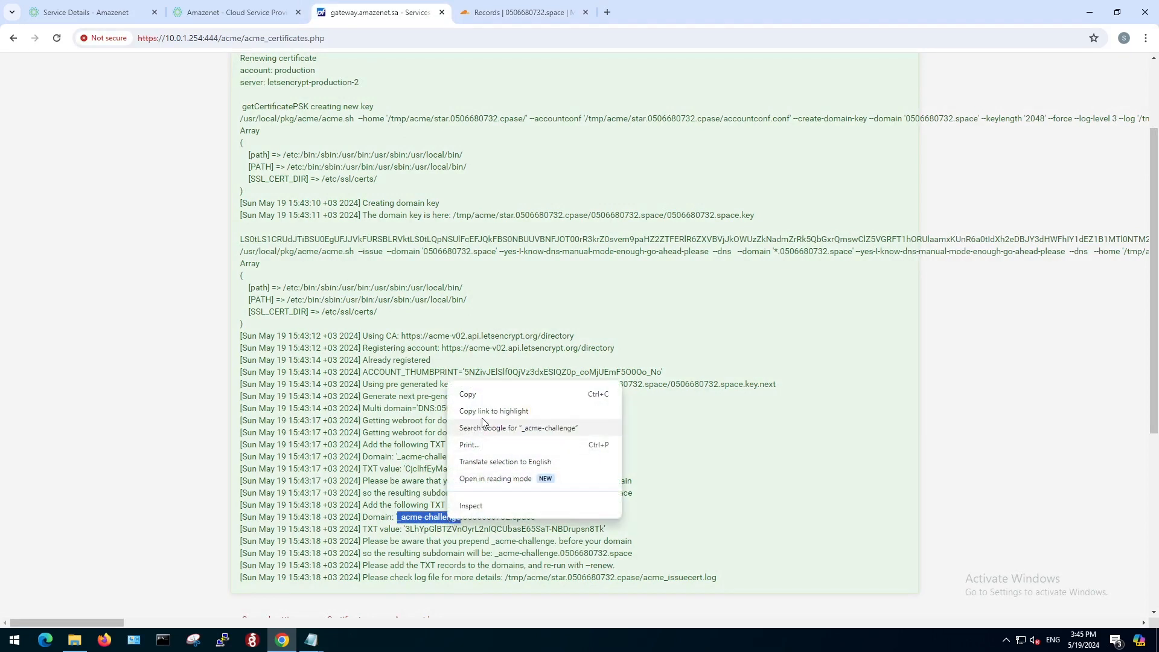
click(482, 400)
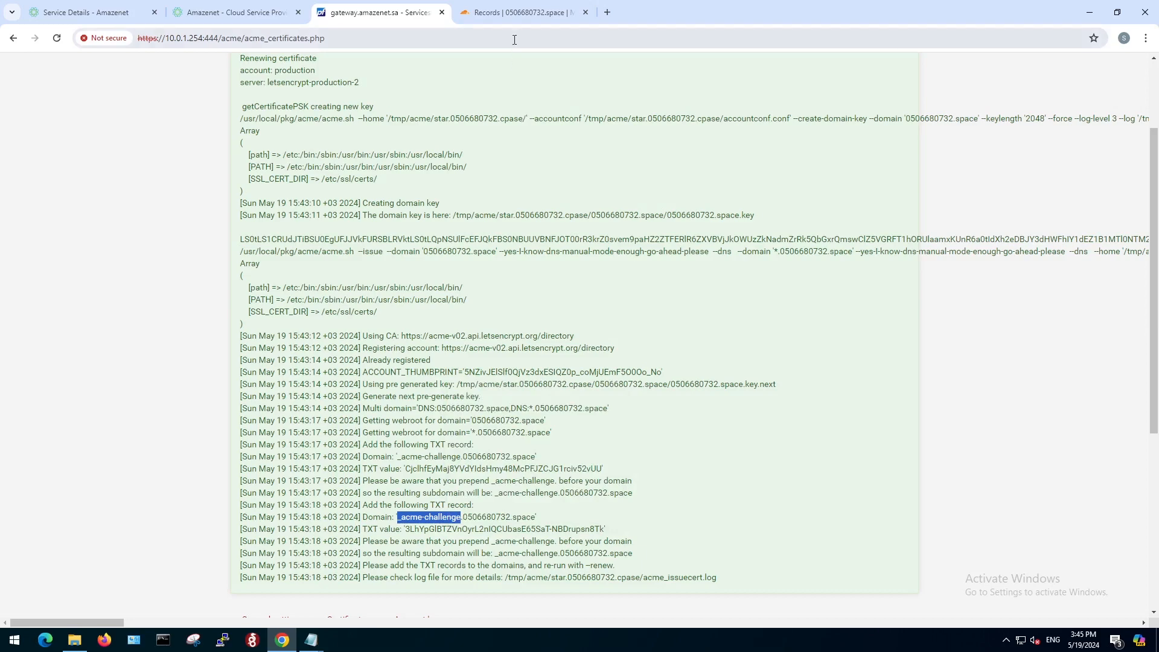
click(515, 12)
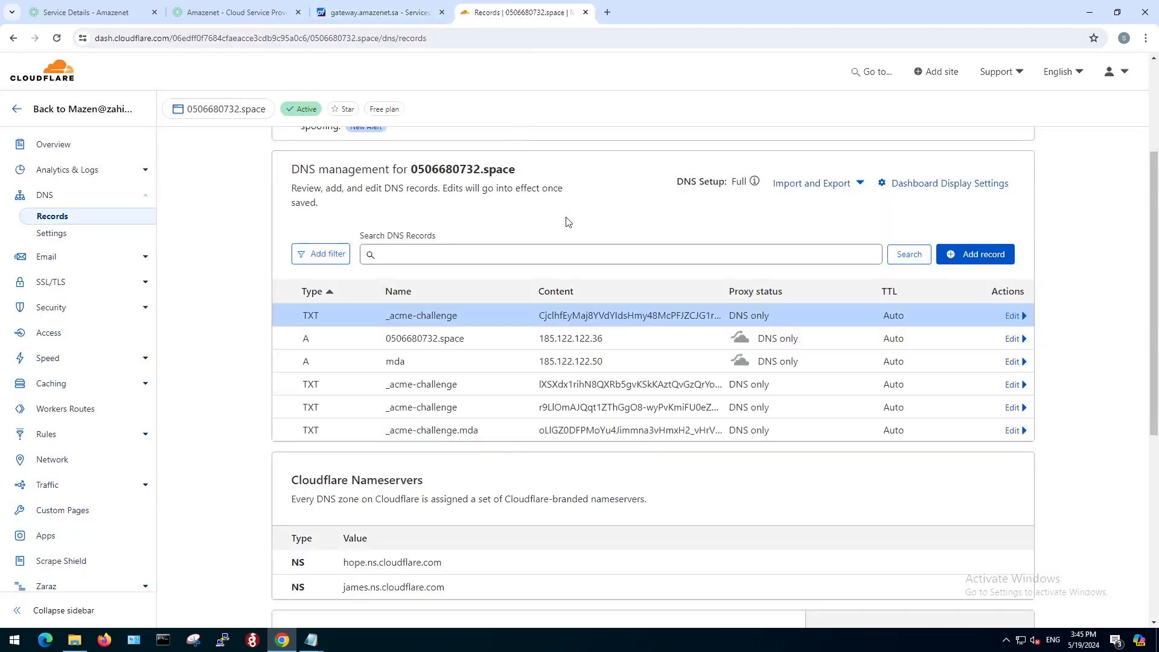
Start another DNS record of type TXT for the second challenge and paste _acme-challenge as its name.
click(978, 265)
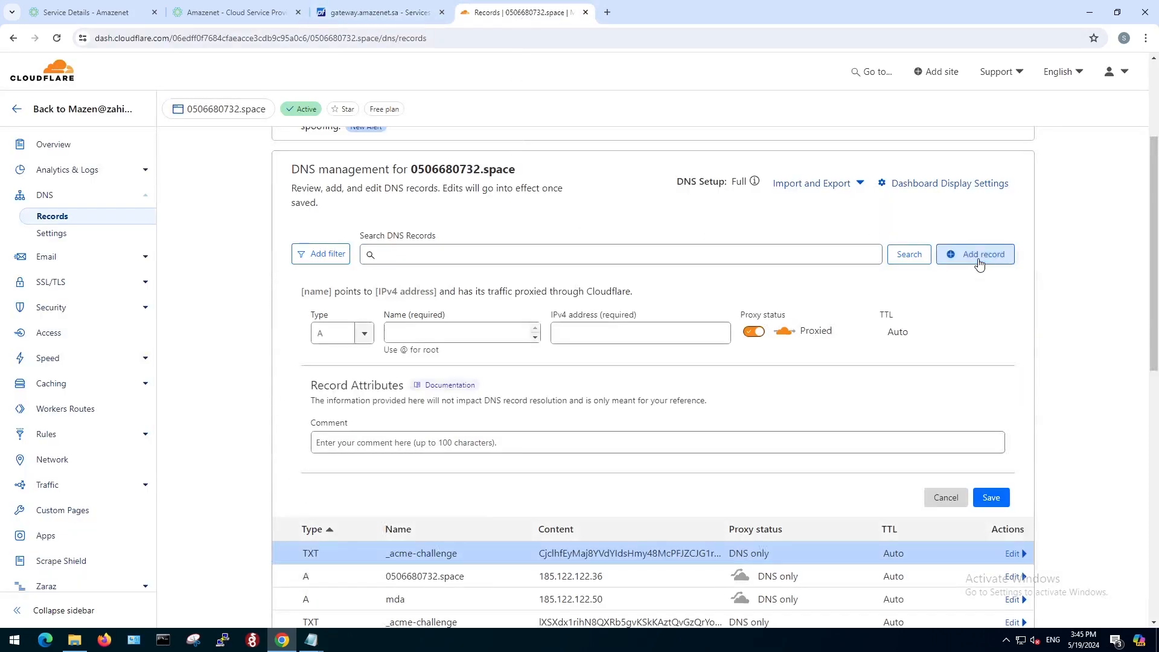
click(364, 334)
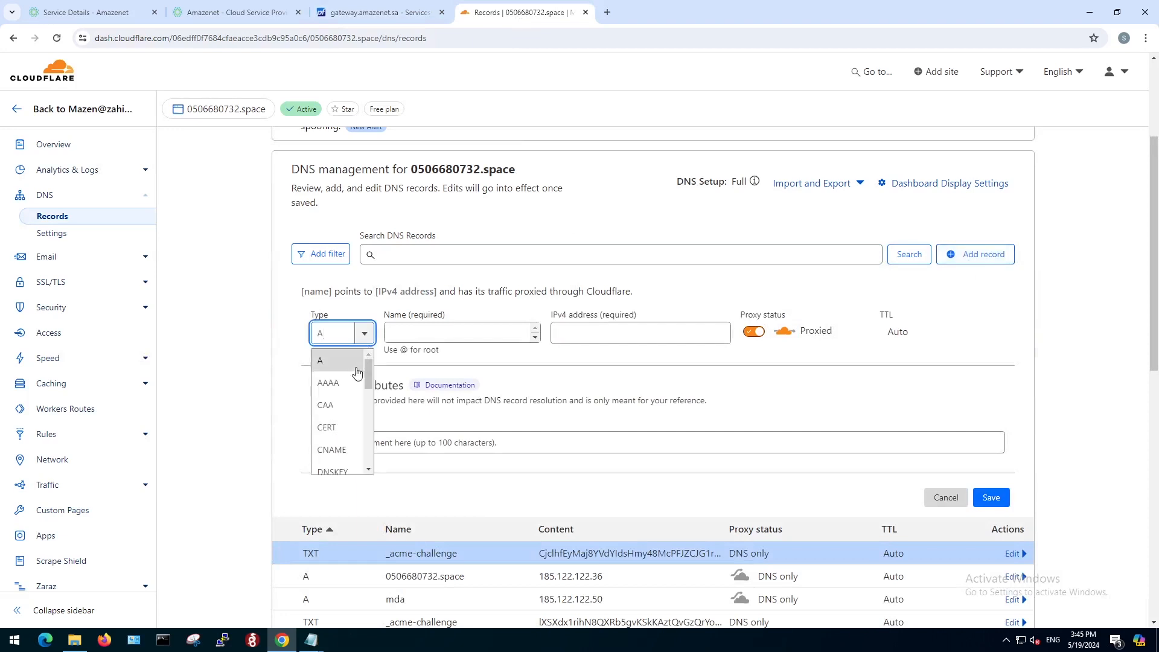
scroll(352, 401, down, 5)
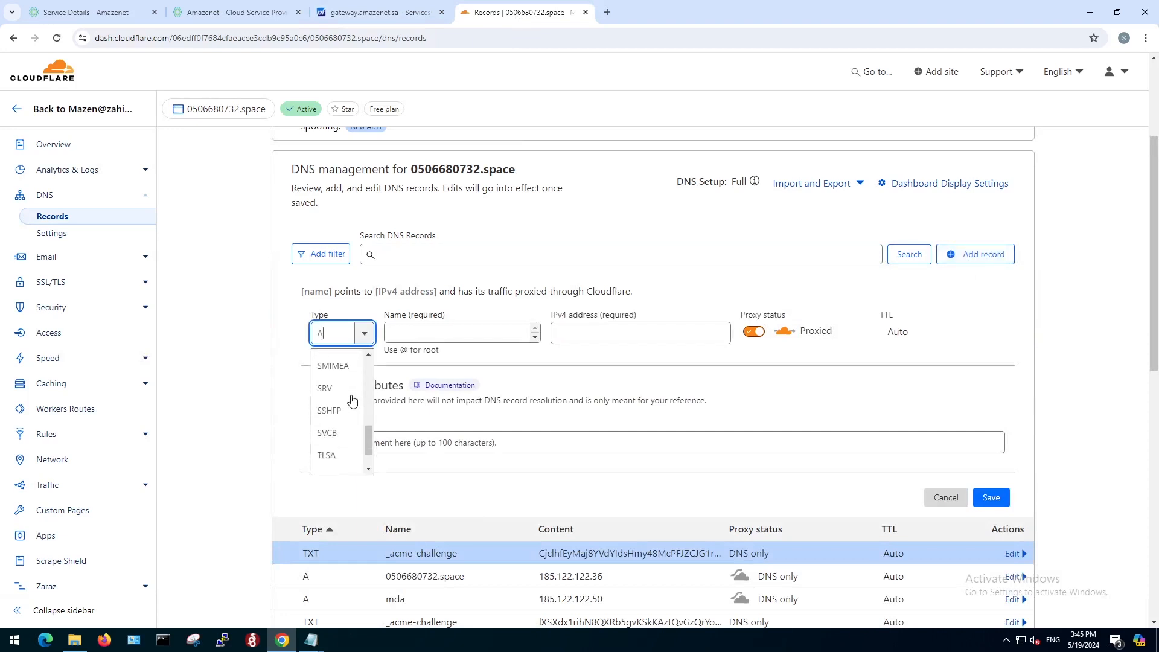
click(335, 441)
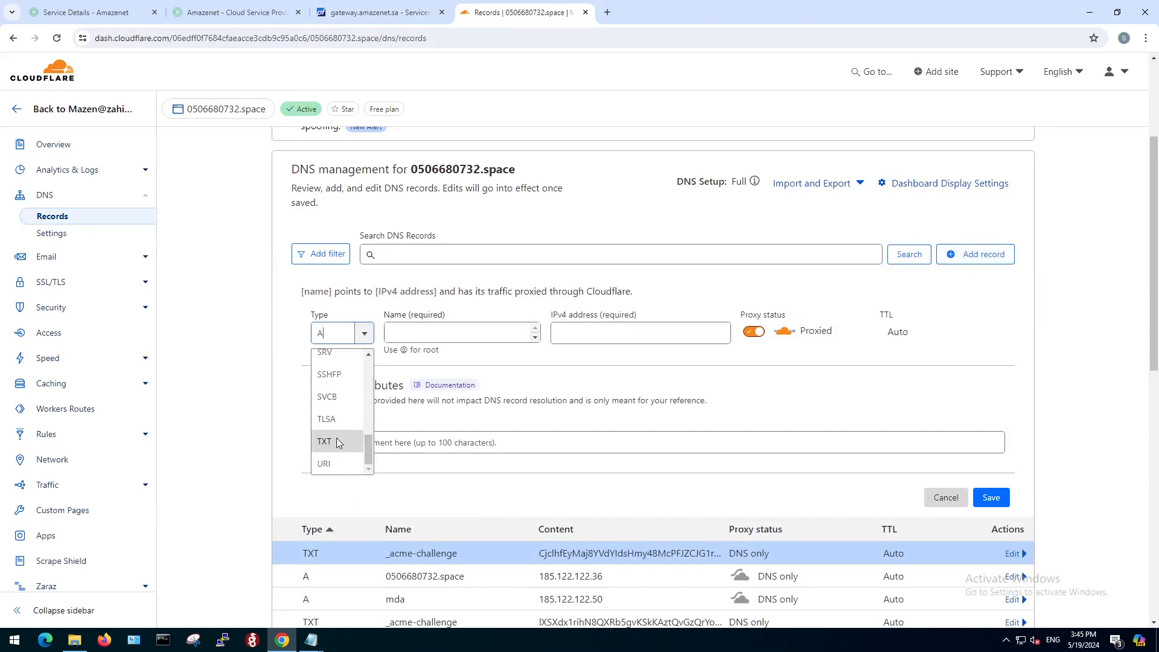
click(418, 334)
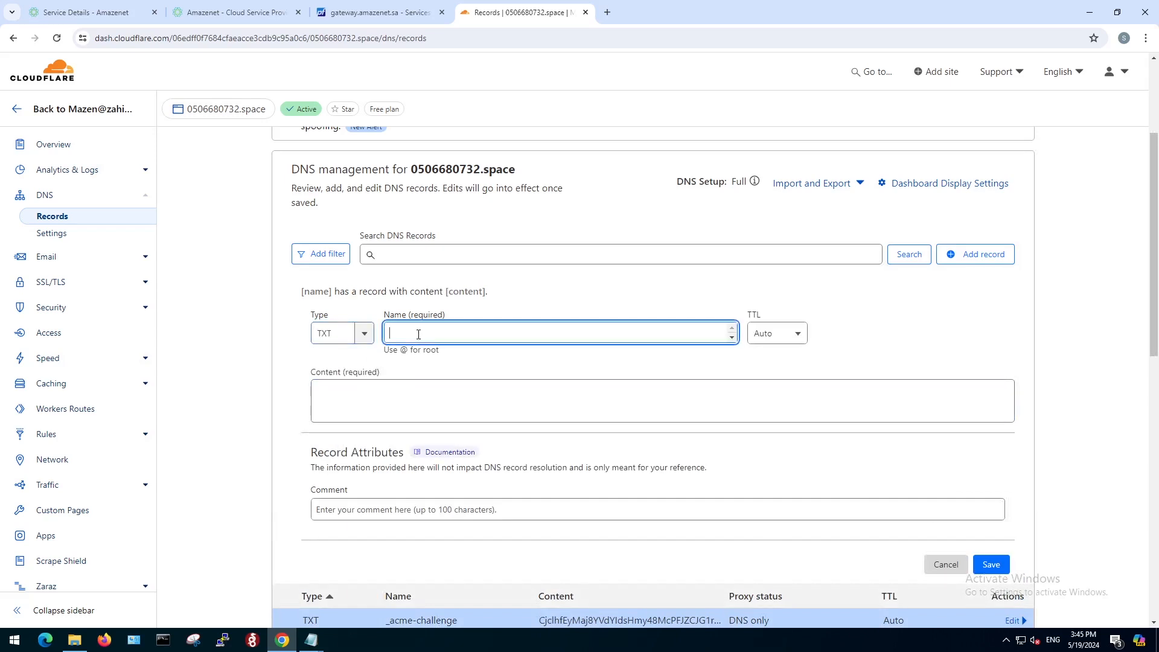
right_click(419, 335)
click(449, 453)
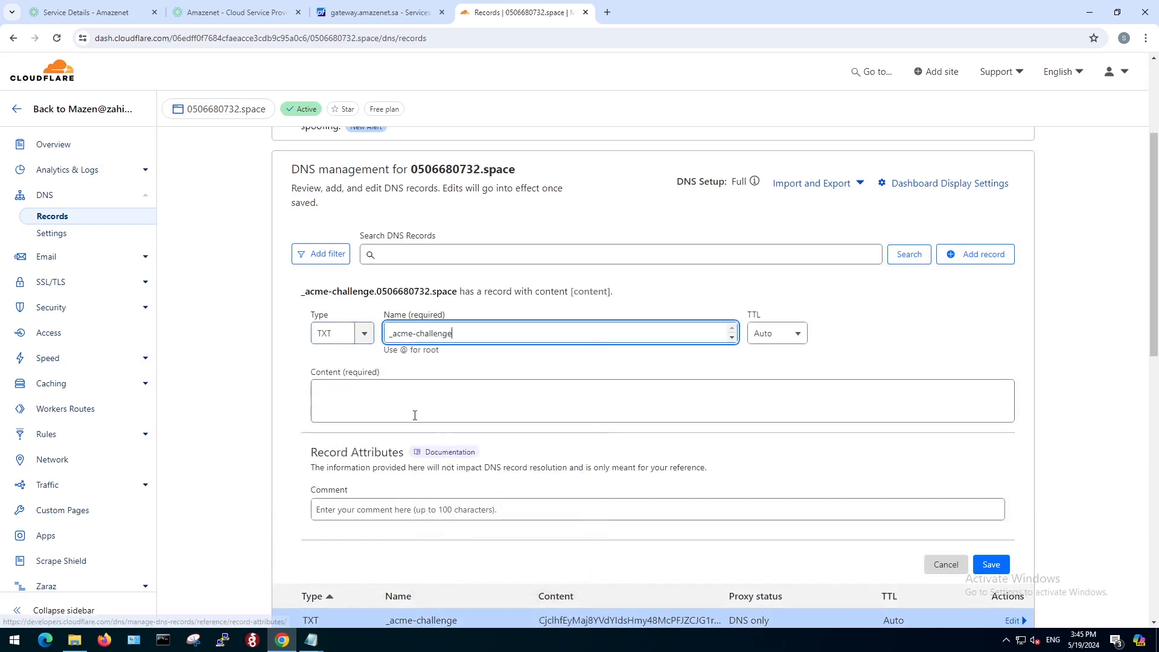
Fill the record's content with the second TXT challenge value copied from the pfSense ACME output, and save the record.
click(404, 395)
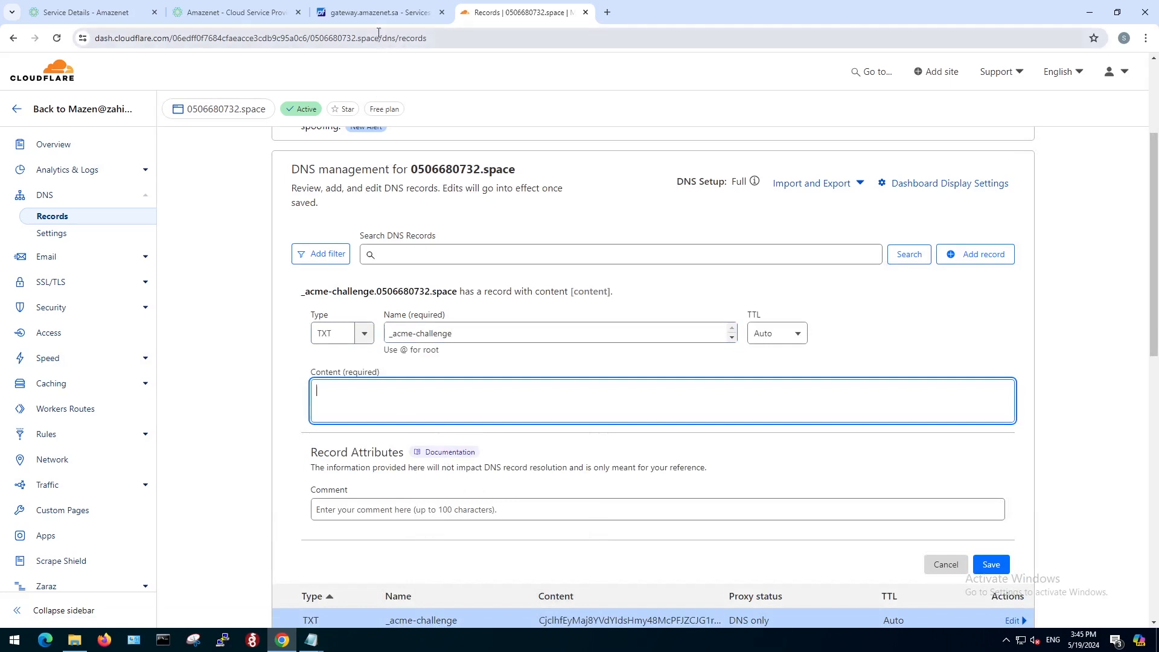
click(378, 13)
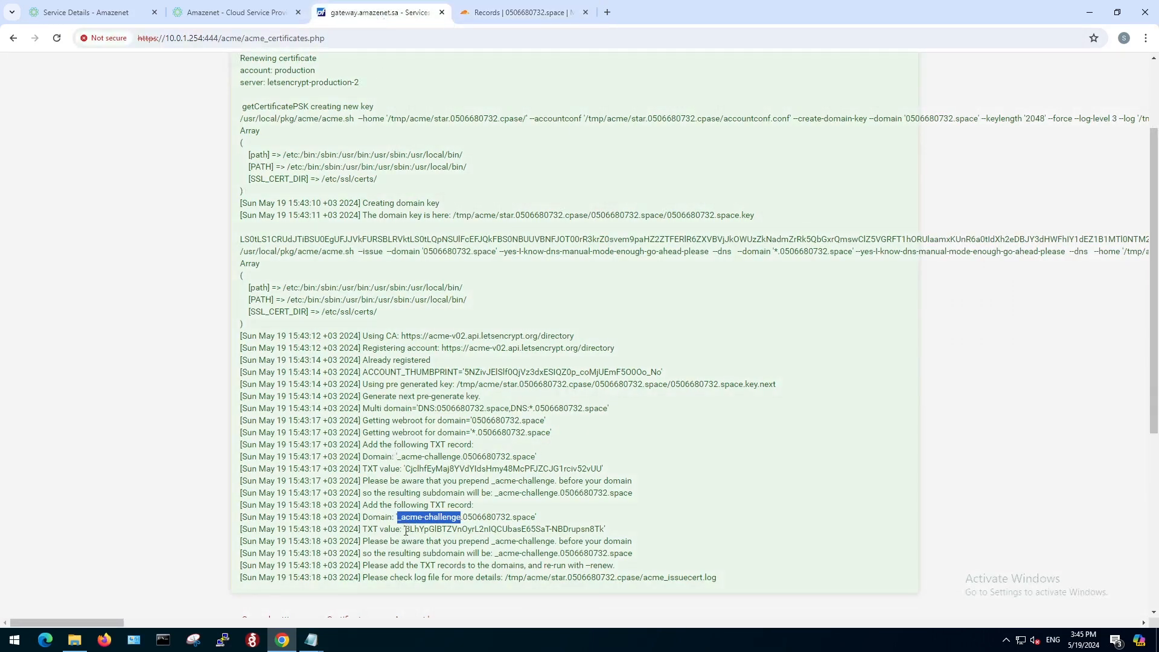
drag(405, 531, 601, 530)
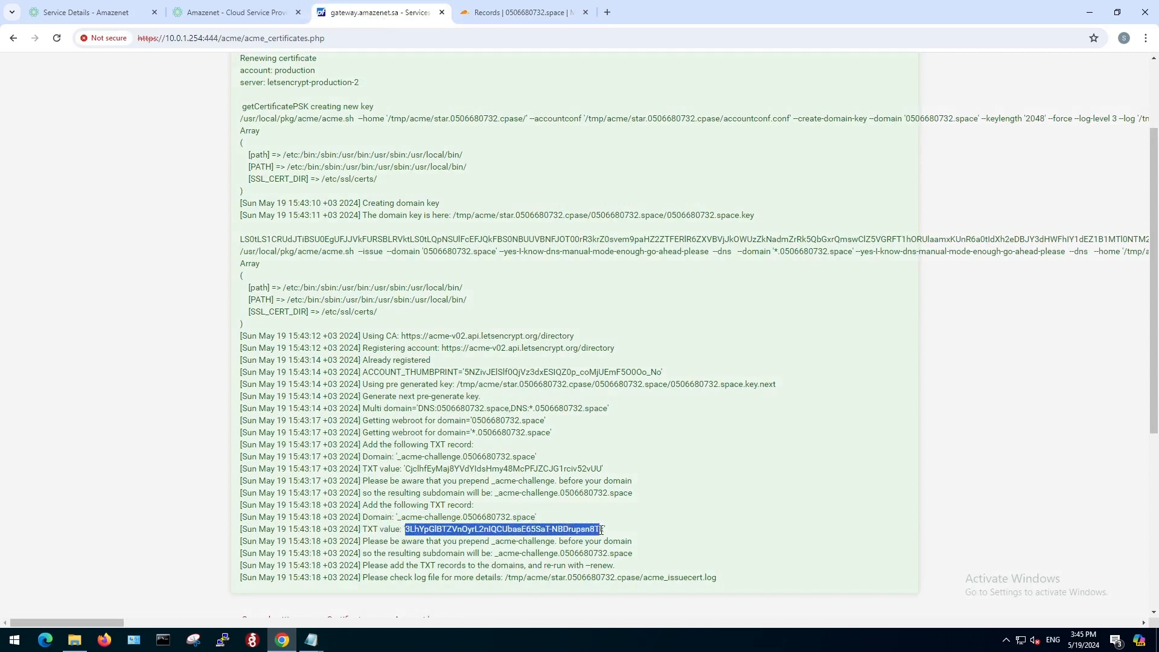
right_click(594, 529)
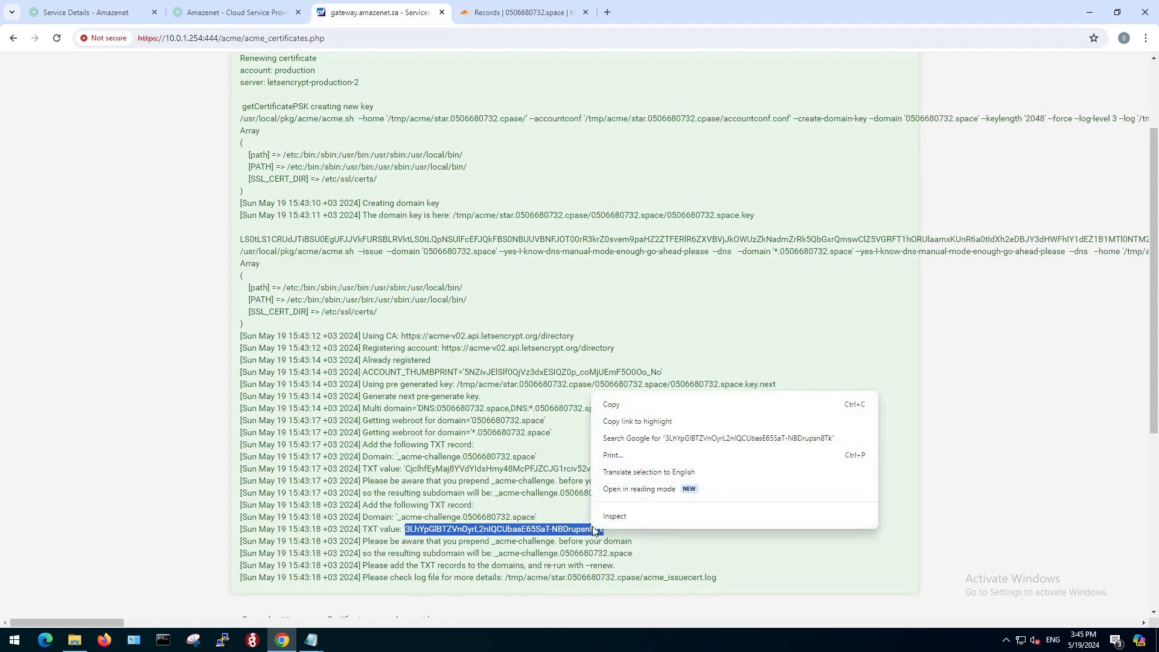
click(612, 405)
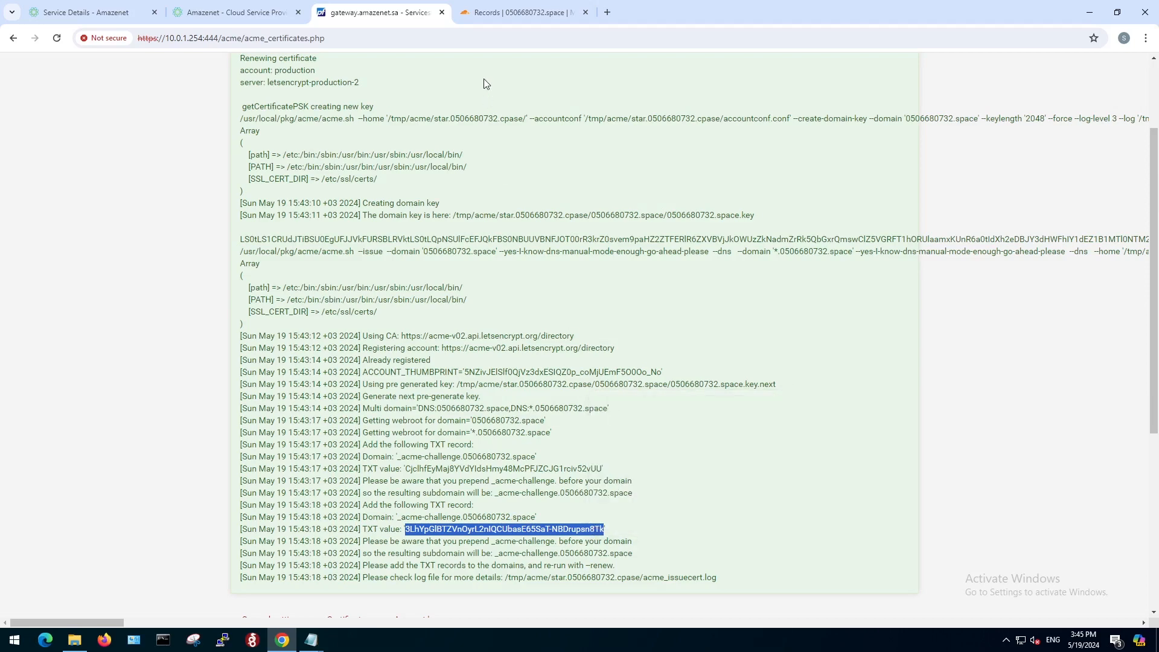
click(493, 15)
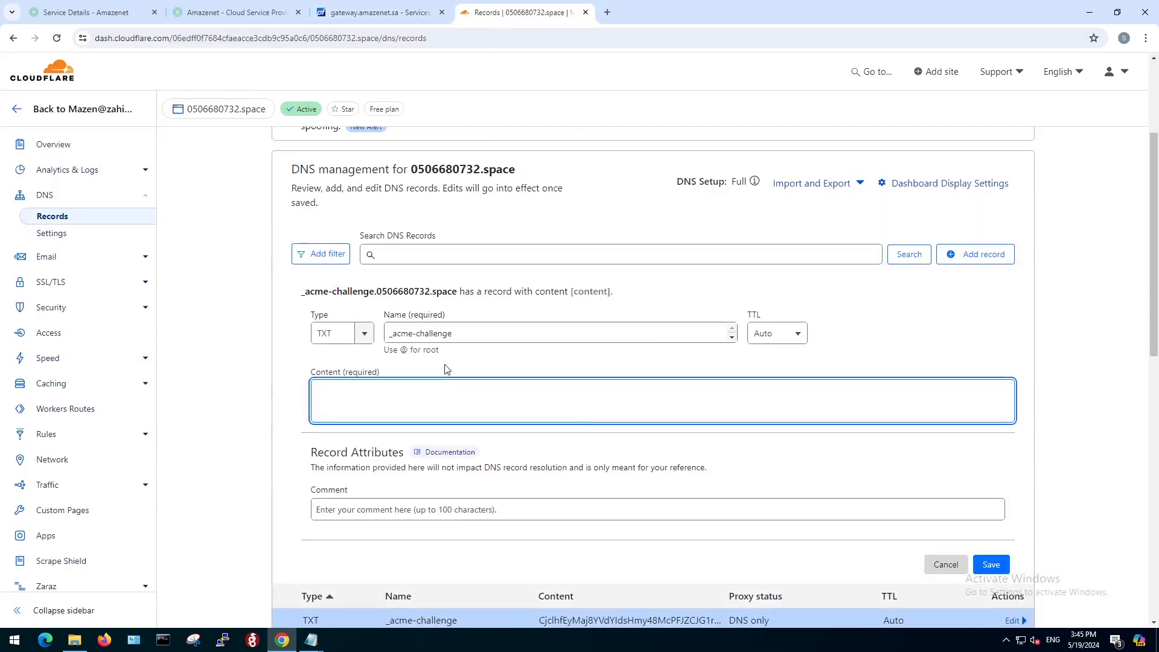
right_click(429, 393)
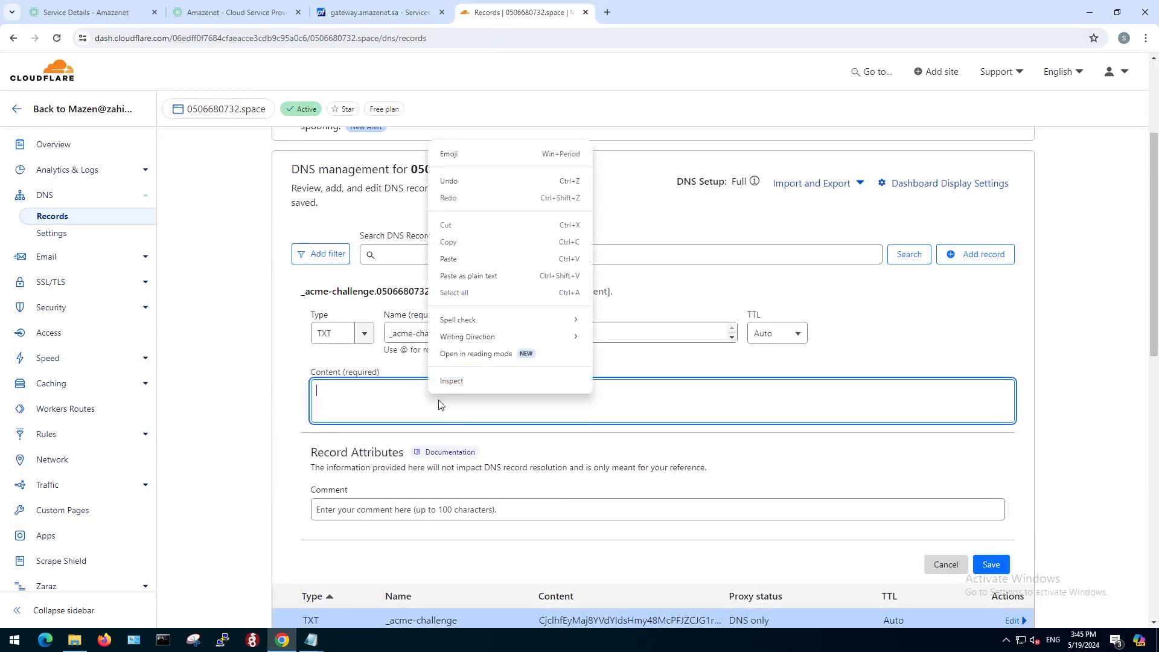
click(455, 259)
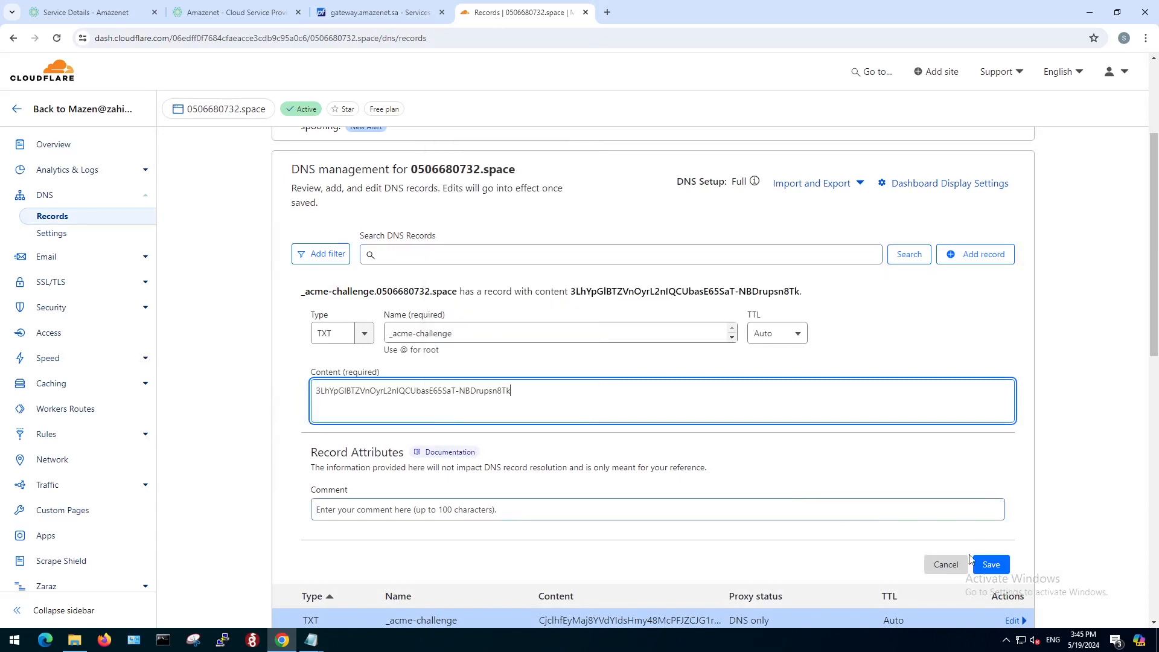
click(992, 566)
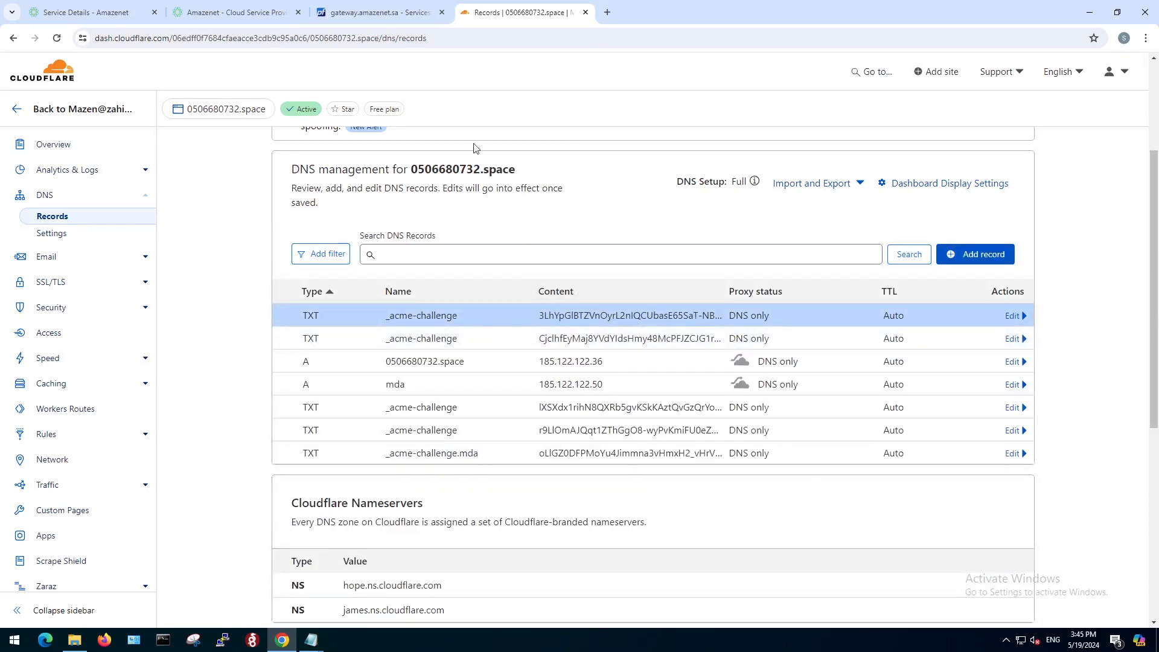
Return to the pfSense ACME certificates, renew the wildcard certificate and review the renewal output with the certificate text.
click(403, 20)
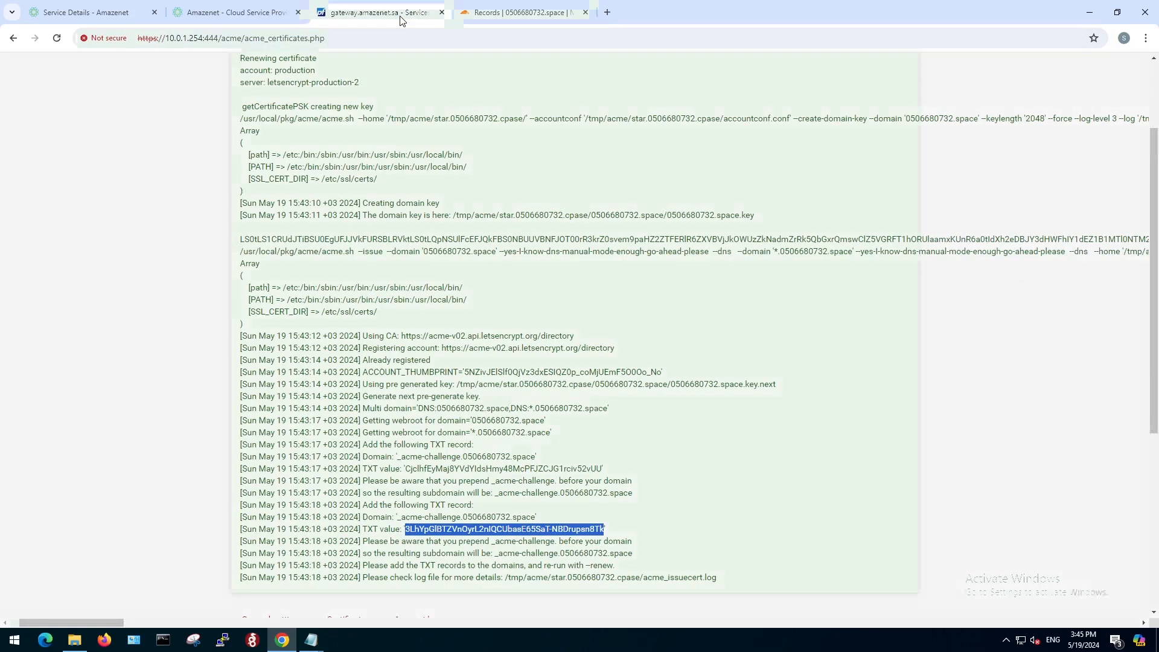
scroll(657, 275, down, 5)
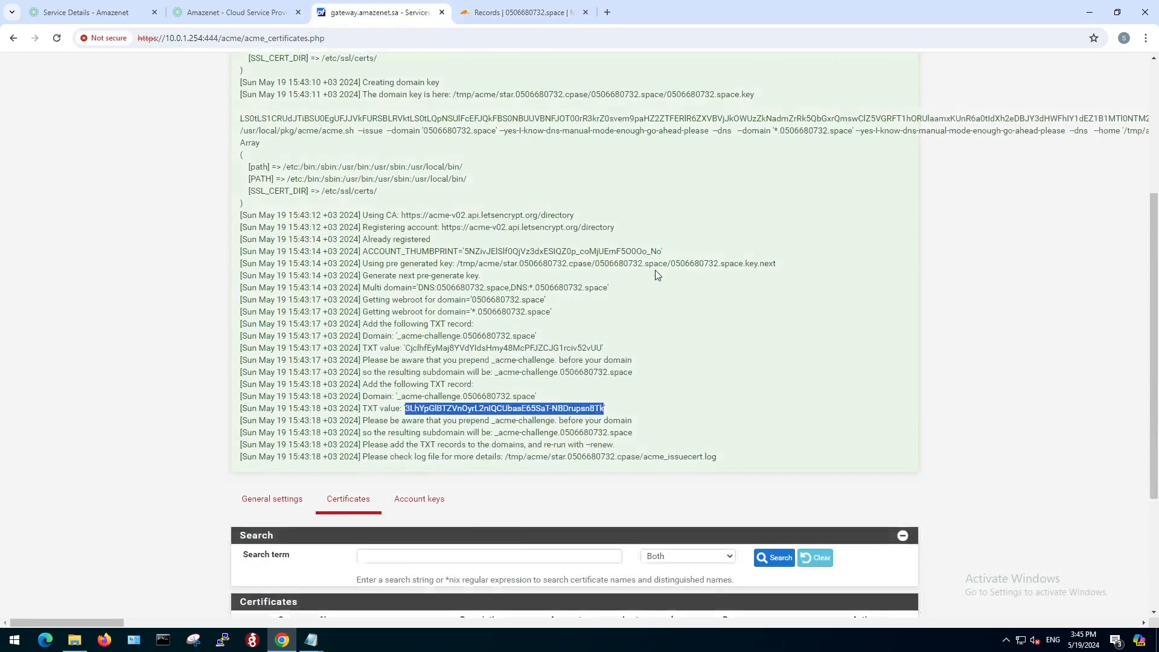
scroll(658, 271, down, 1)
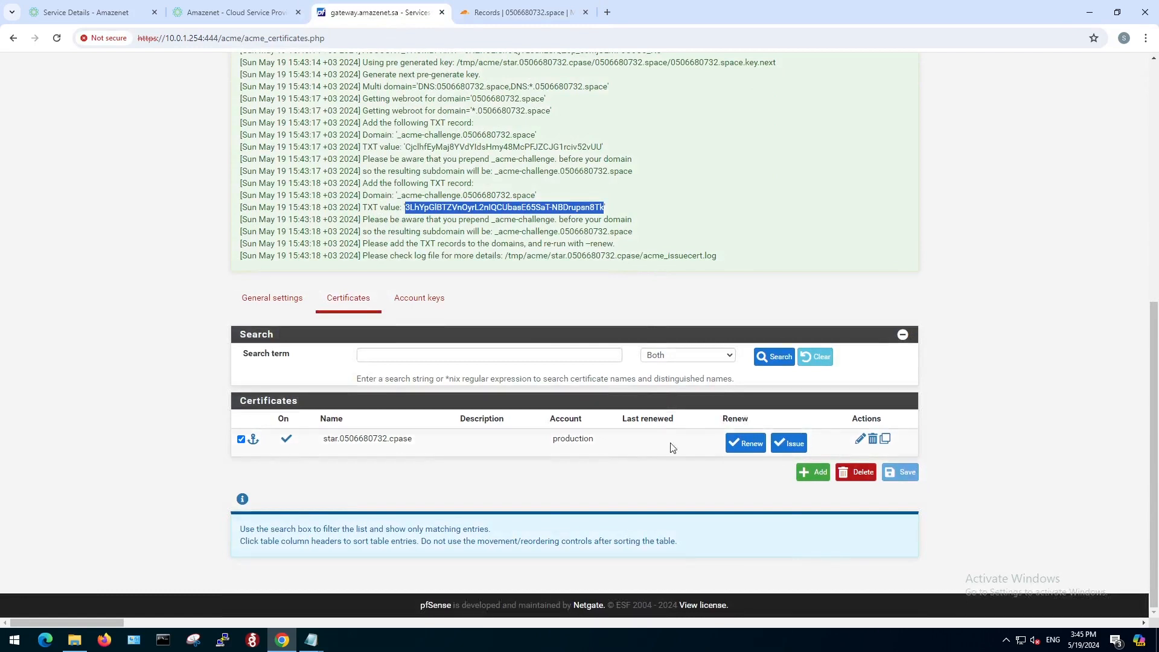
click(745, 447)
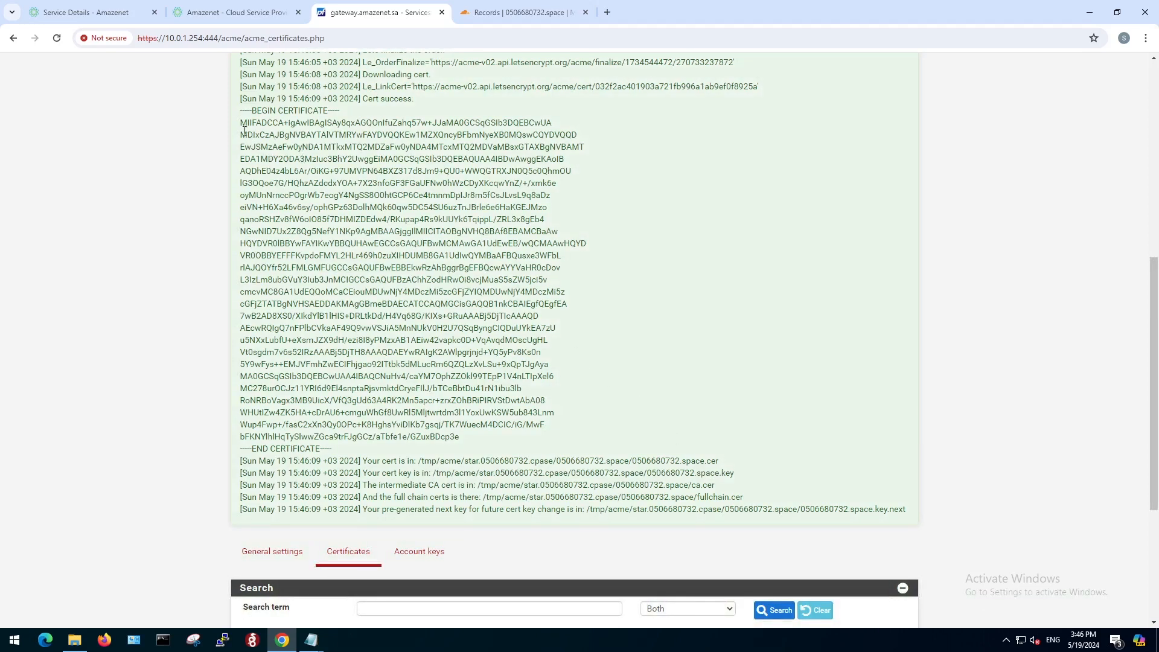
drag(245, 110, 374, 241)
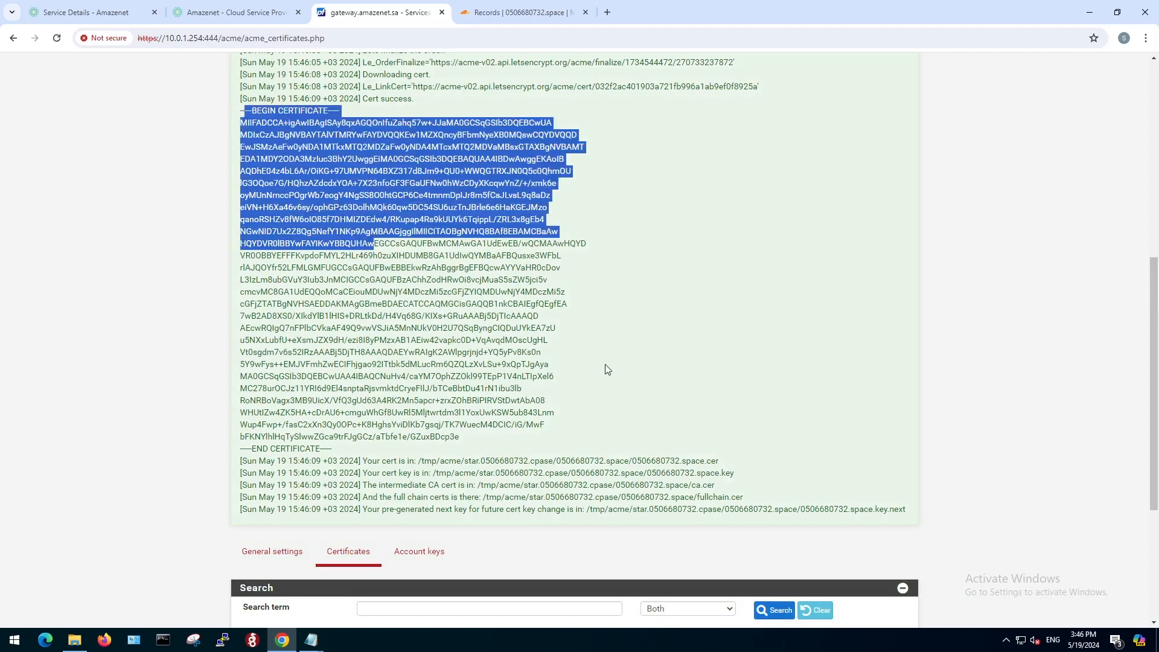
click(620, 405)
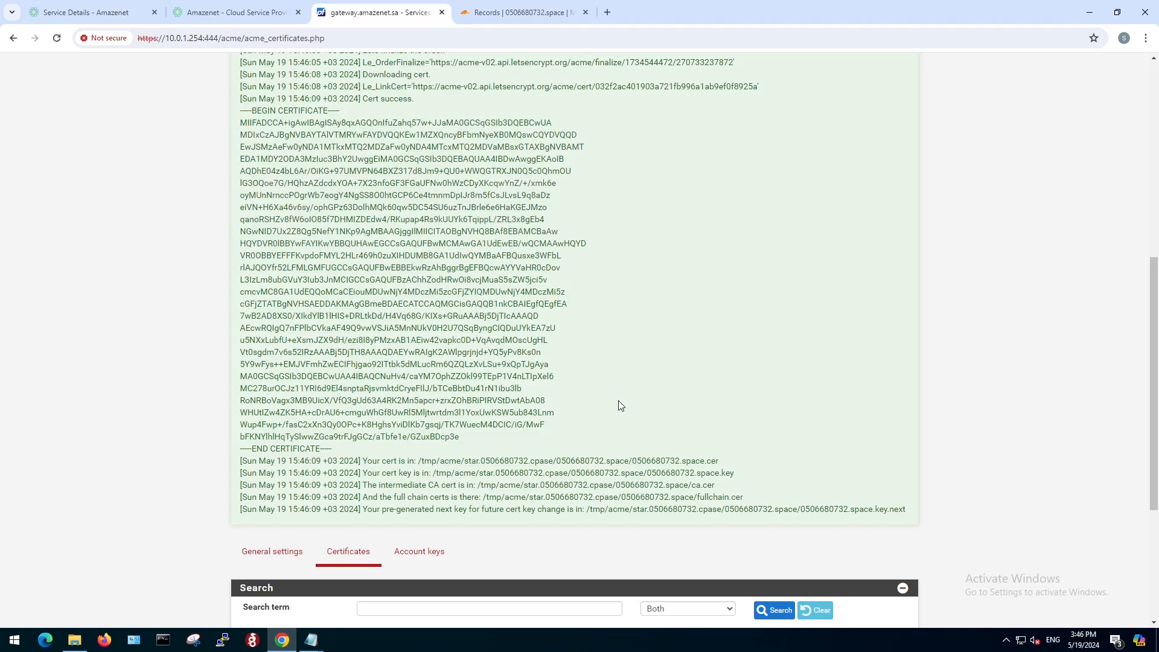
scroll(620, 405, up, 5)
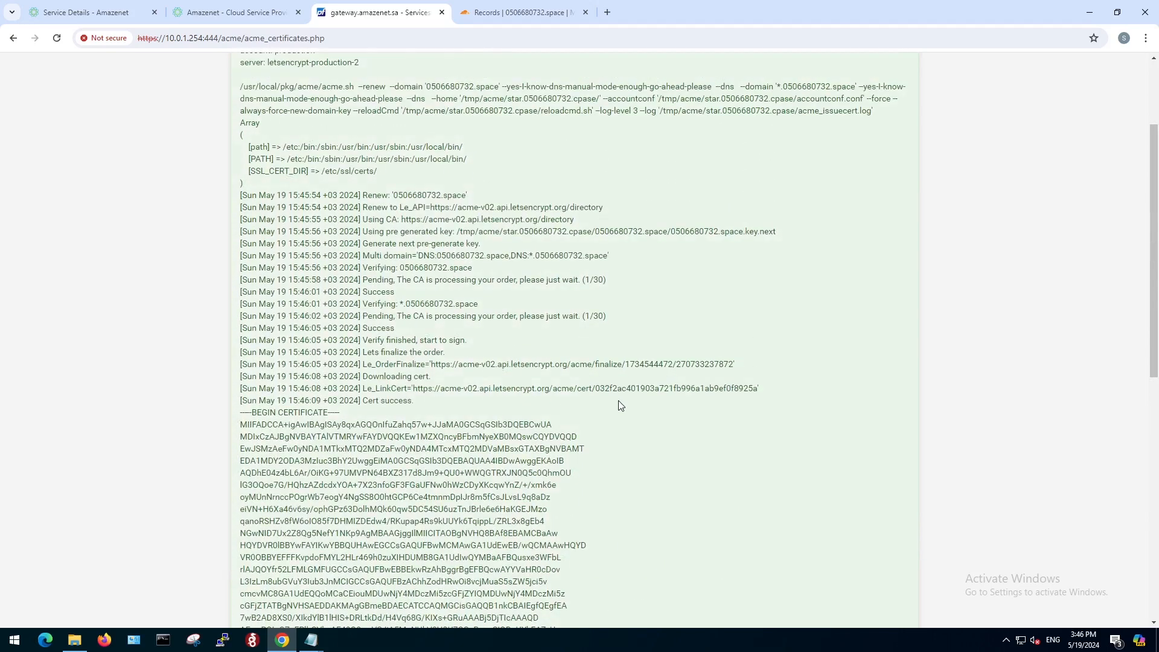
scroll(620, 405, up, 3)
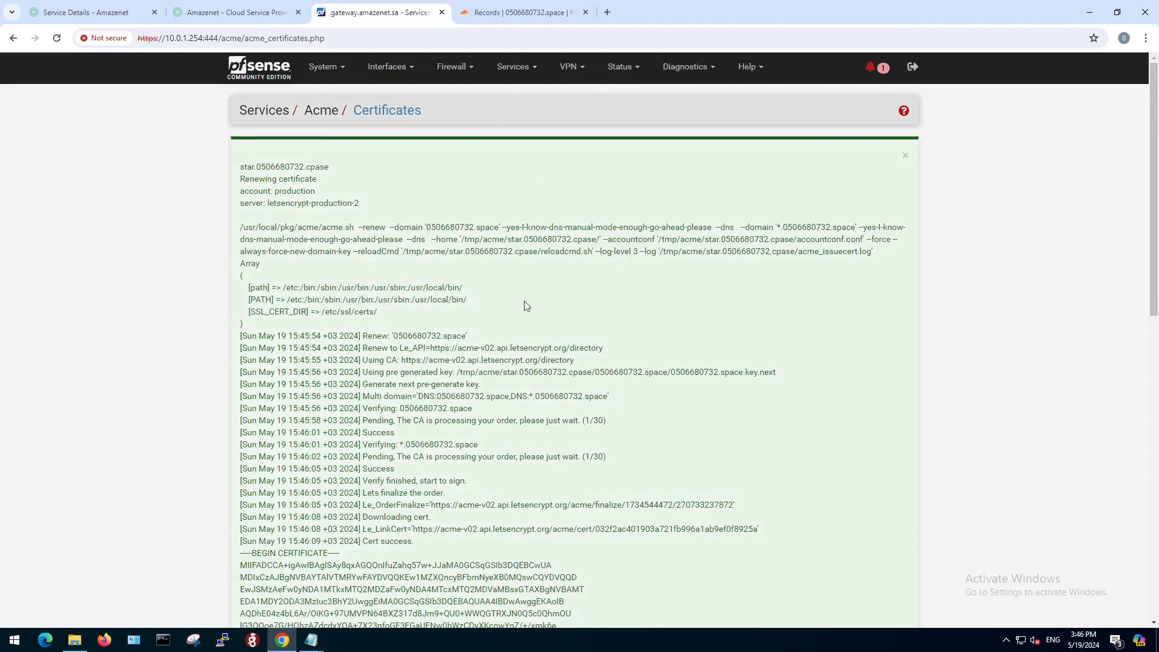
Open the pfSense system certificates list and locate the wildcard certificate issued by Let's Encrypt.
click(339, 67)
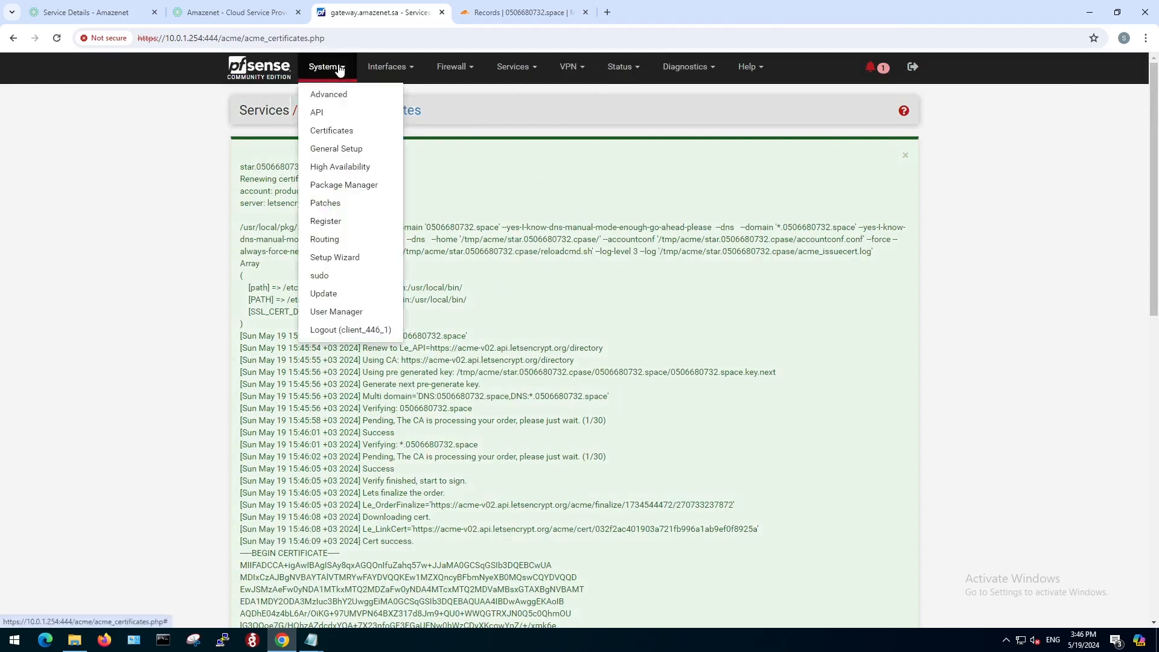
click(338, 132)
click(335, 158)
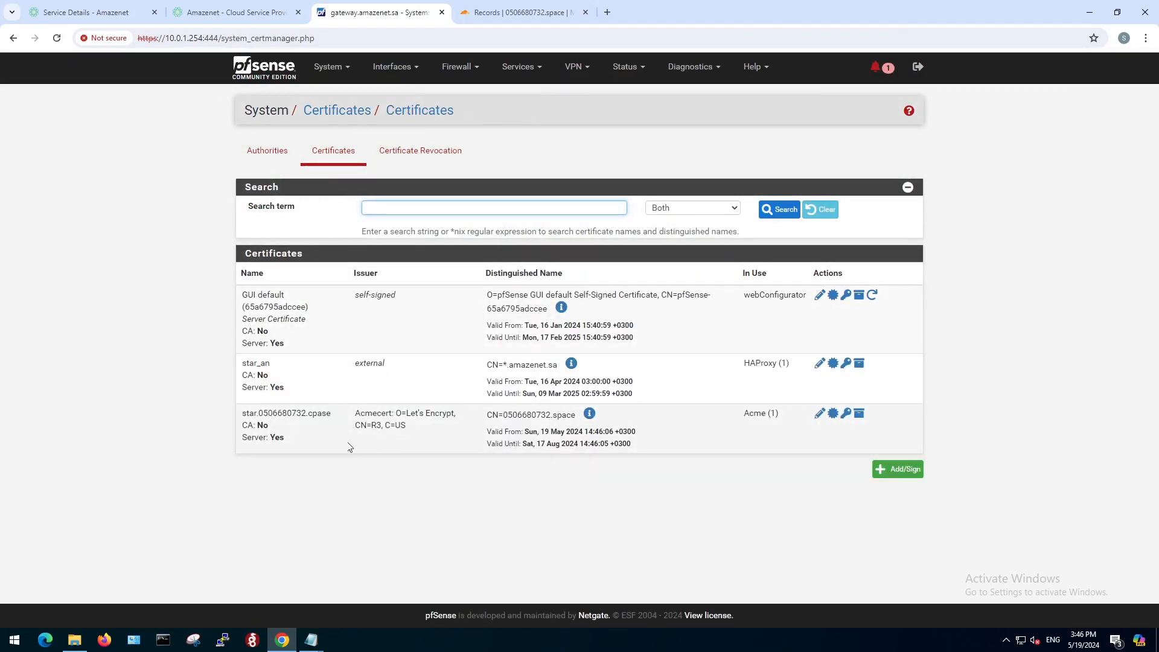
drag(246, 411, 306, 412)
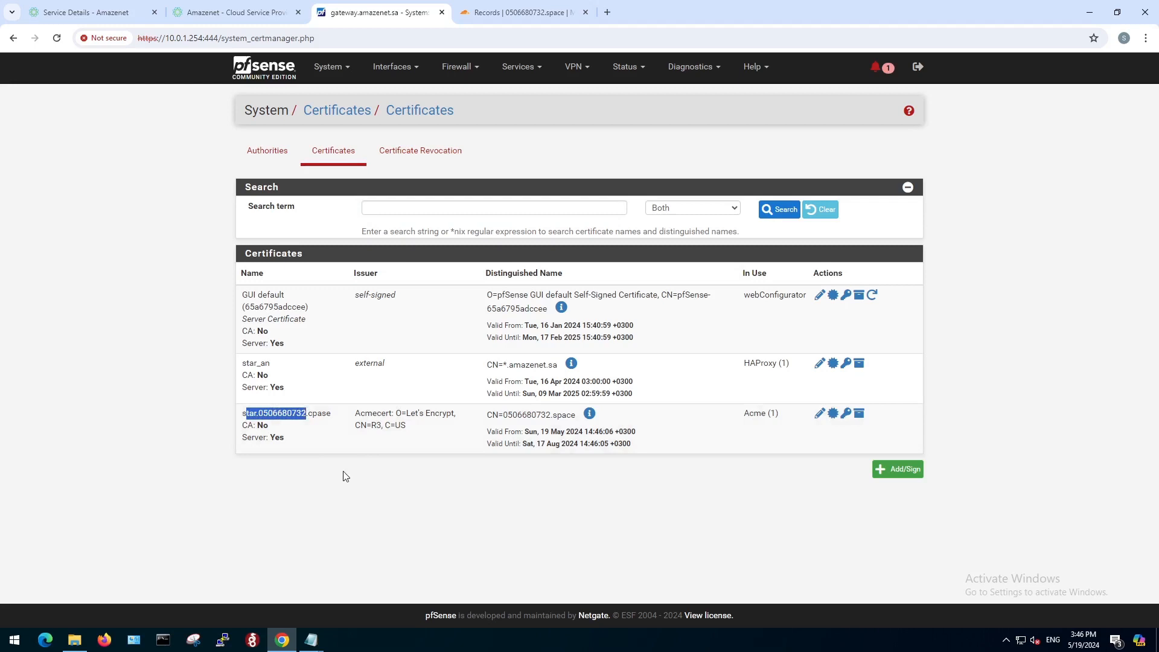
Open the HAProxy frontend named 443 for editing.
click(533, 73)
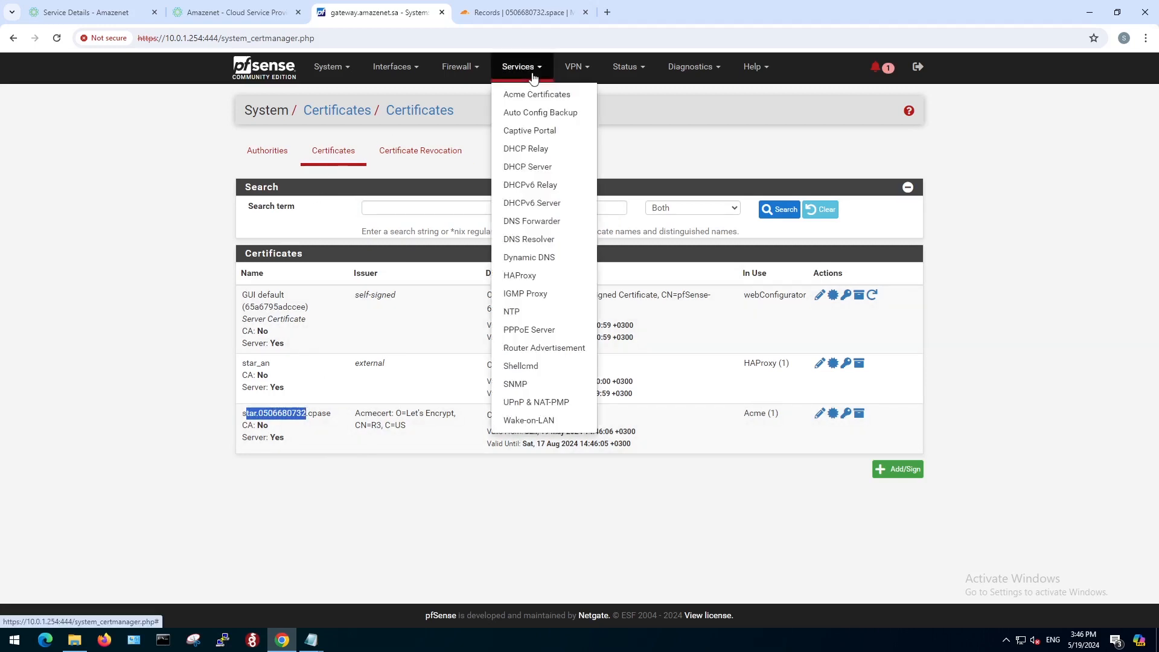
click(523, 278)
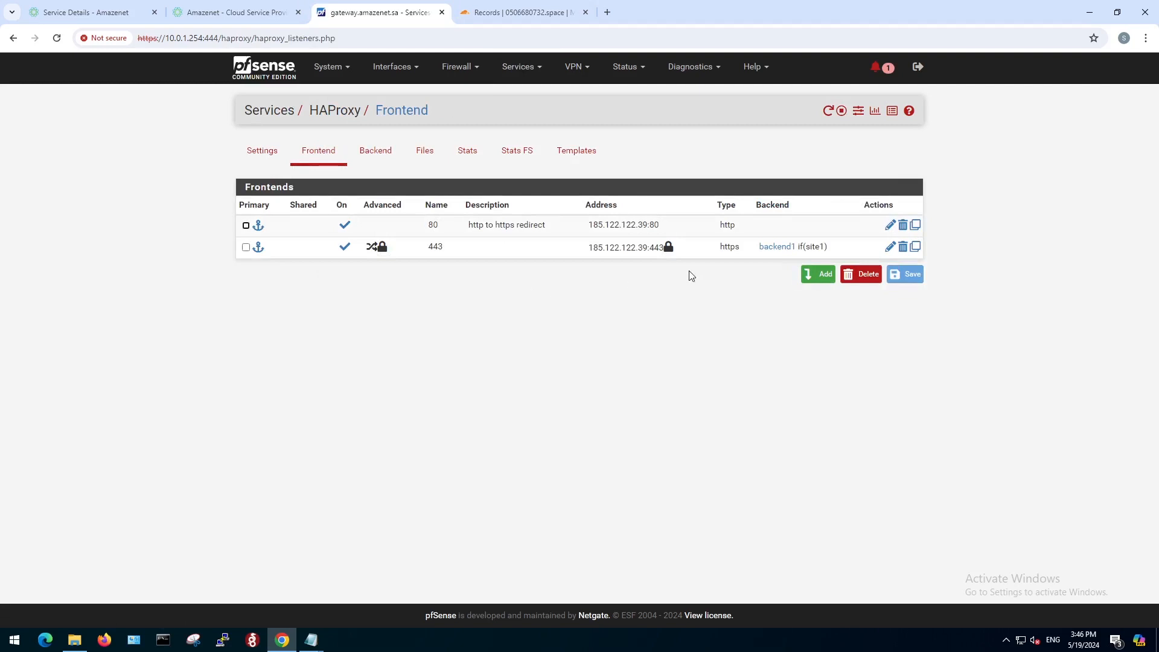
click(890, 246)
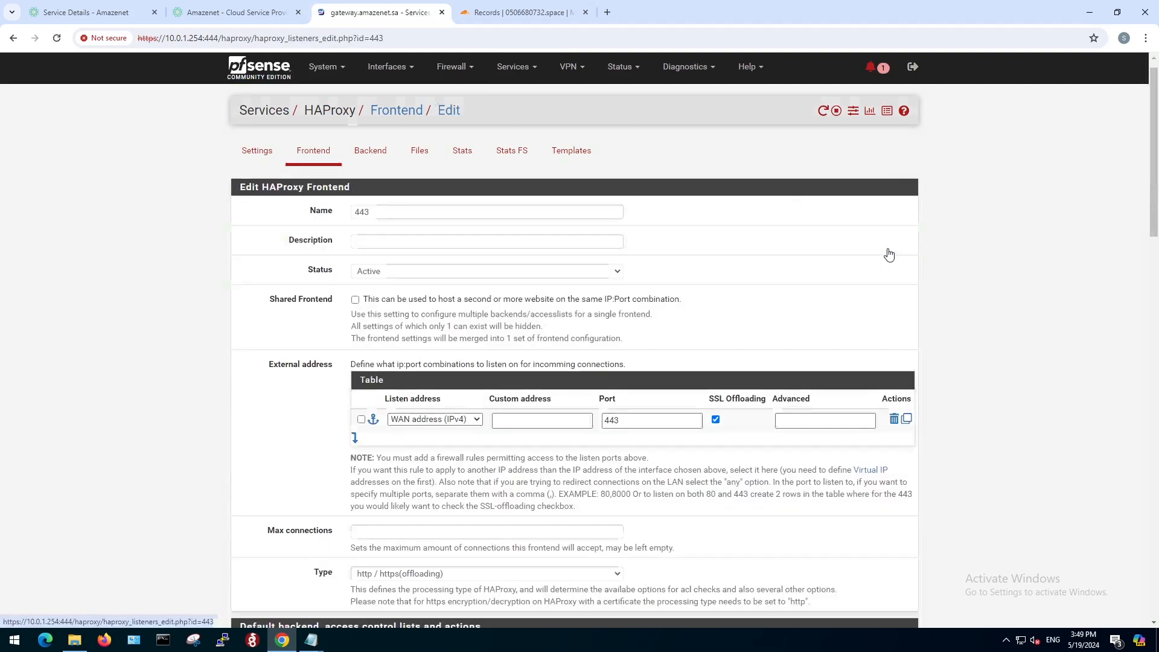
Add an access control list entry named site2 with the expression "Host matches:" and the second site's root domain as its value.
scroll(507, 423, down, 7)
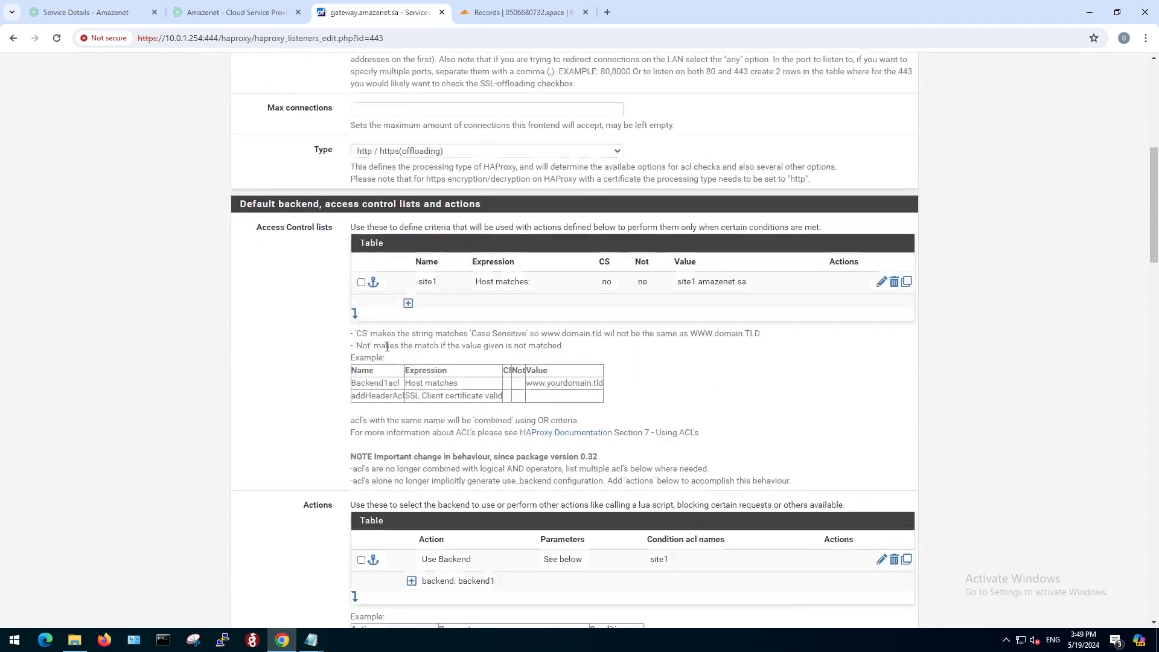
click(355, 314)
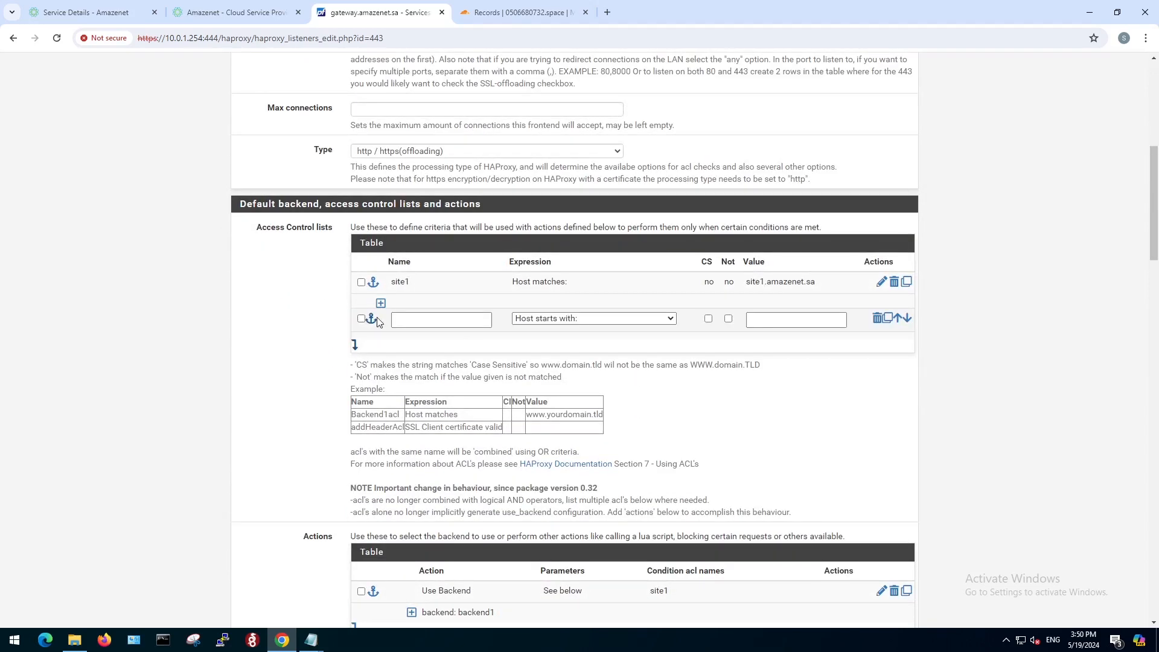
click(414, 319)
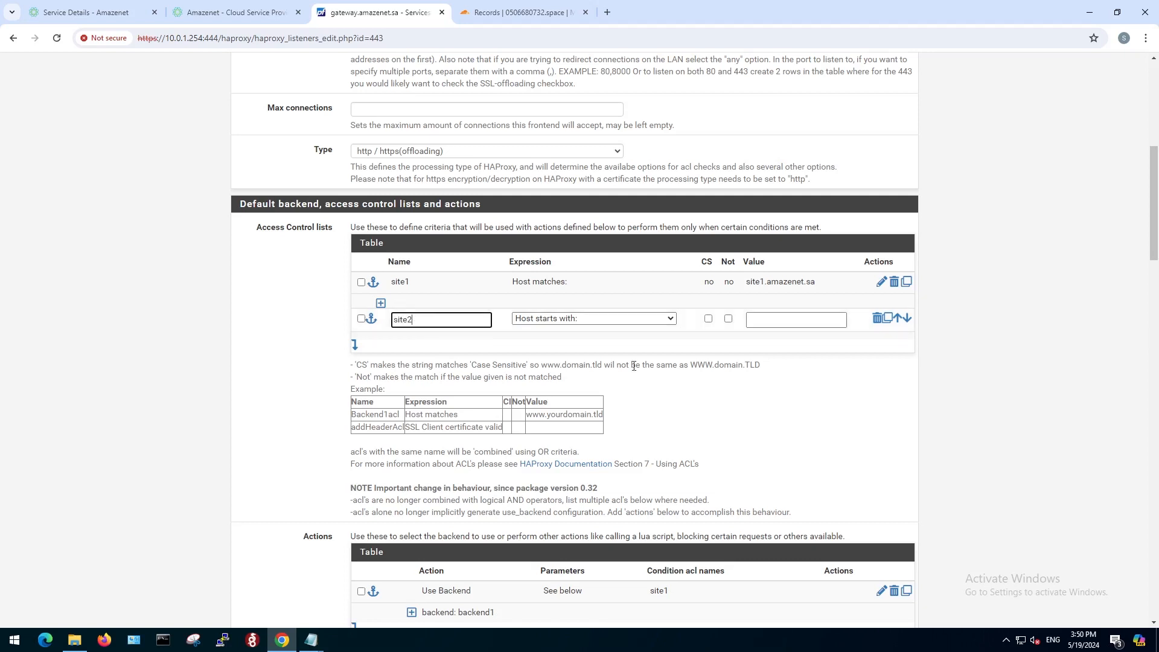
click(625, 319)
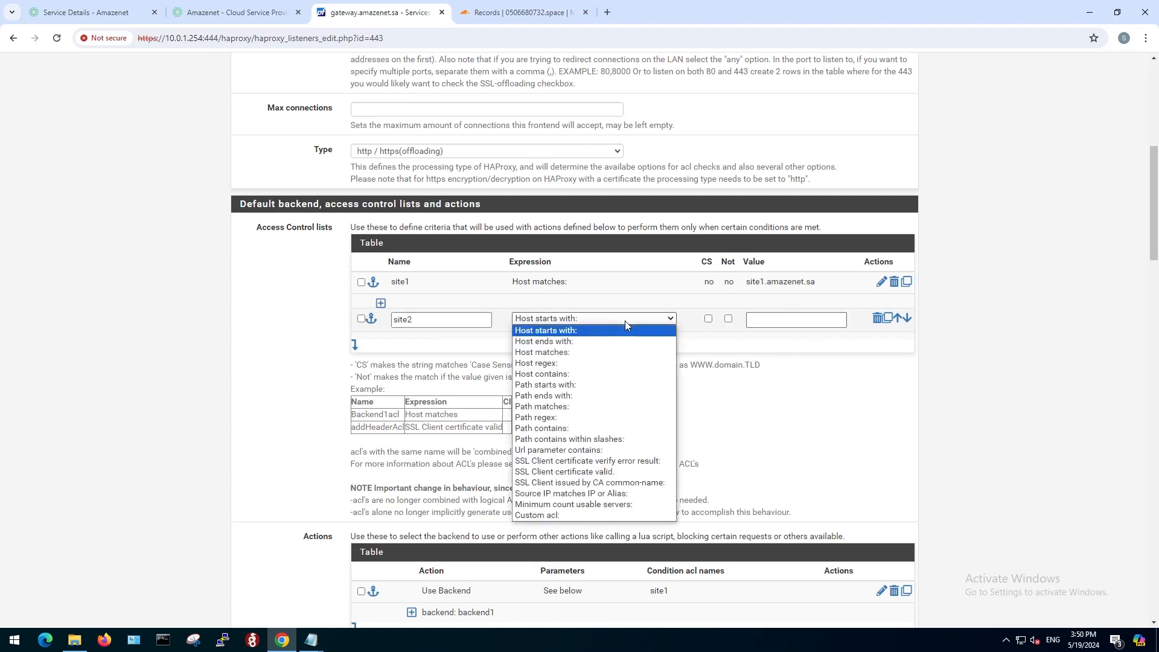
click(585, 353)
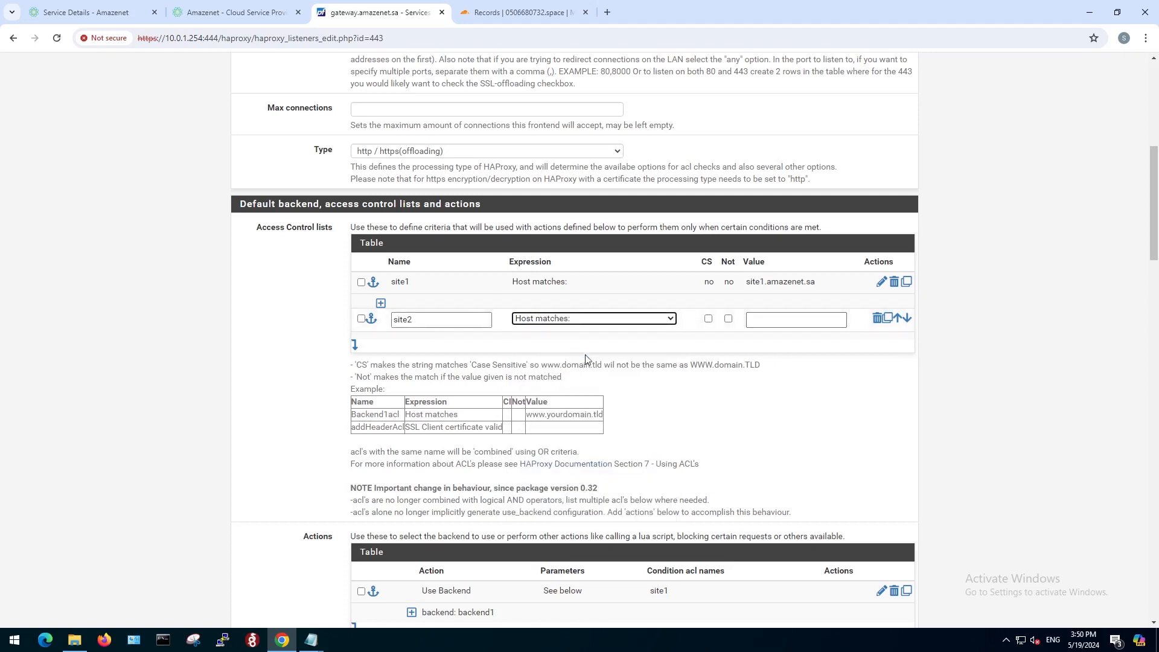
click(768, 319)
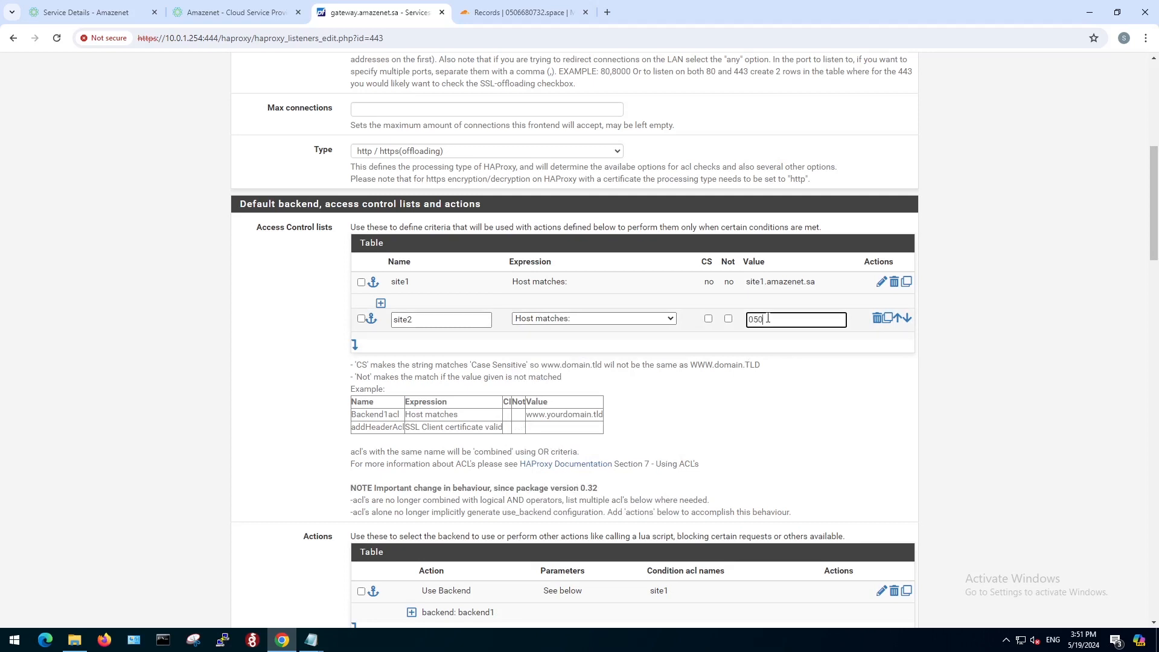
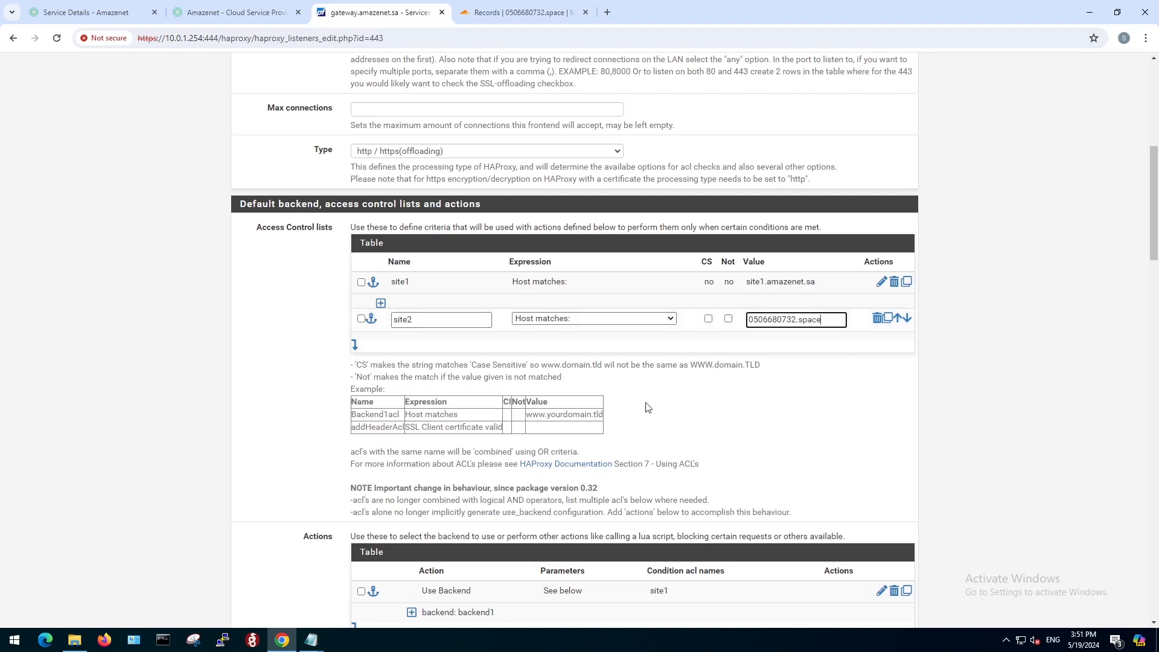
Add a Use Backend action that sends requests to backend1 under the condition ACL name site2.
scroll(635, 429, down, 3)
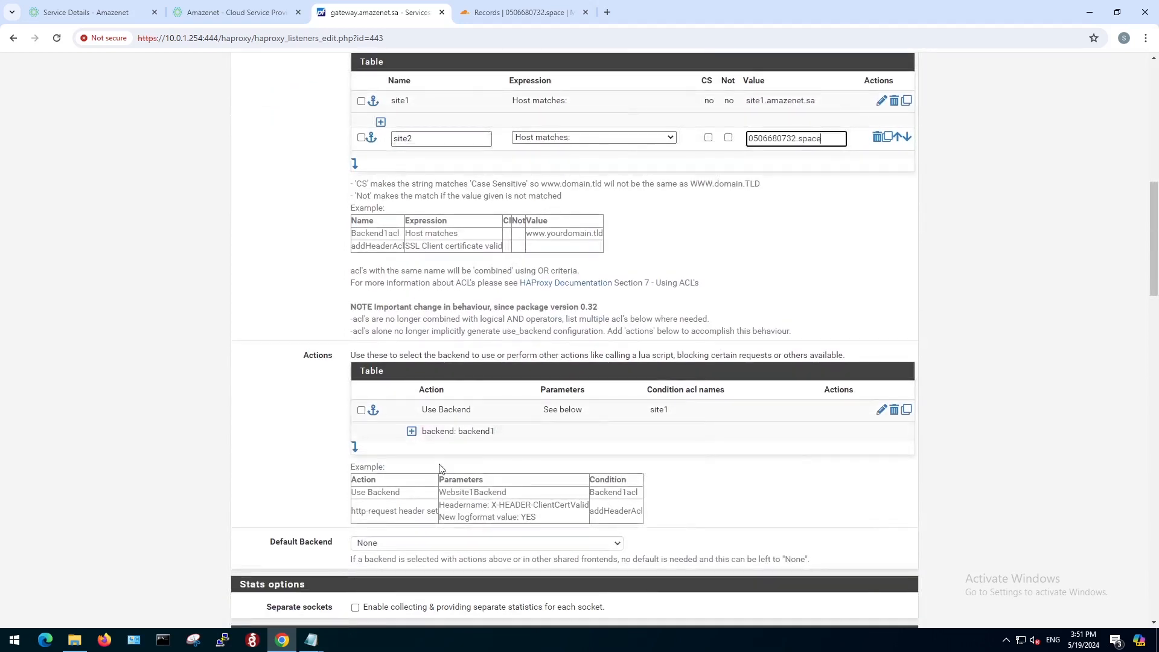
click(356, 451)
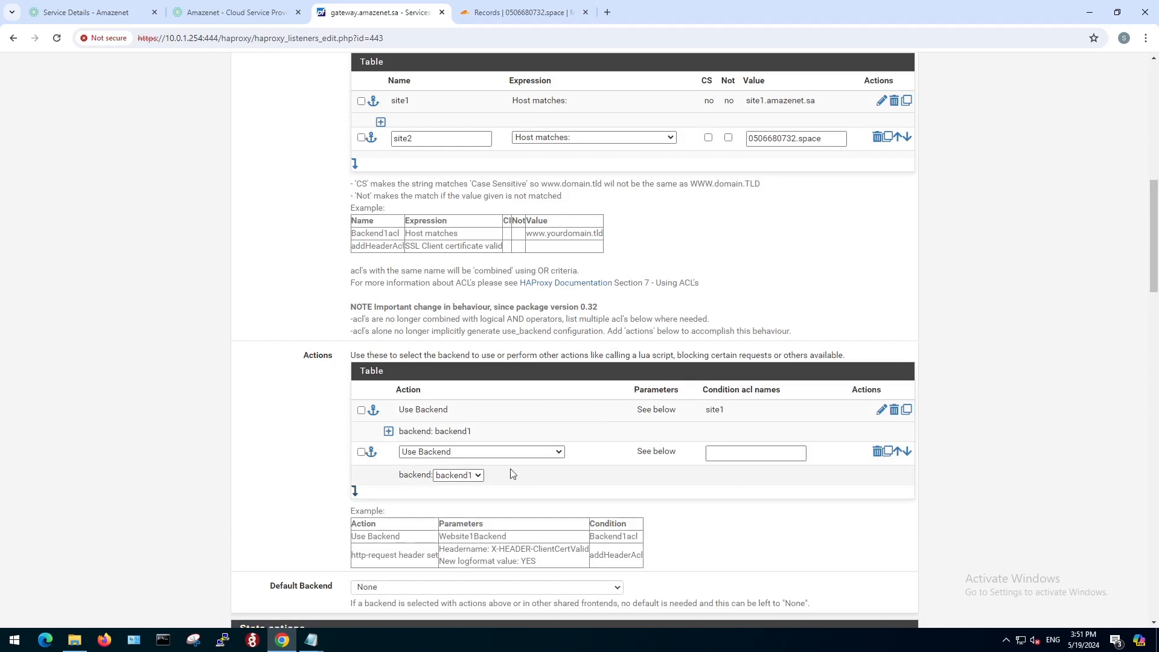
click(714, 459)
click(723, 453)
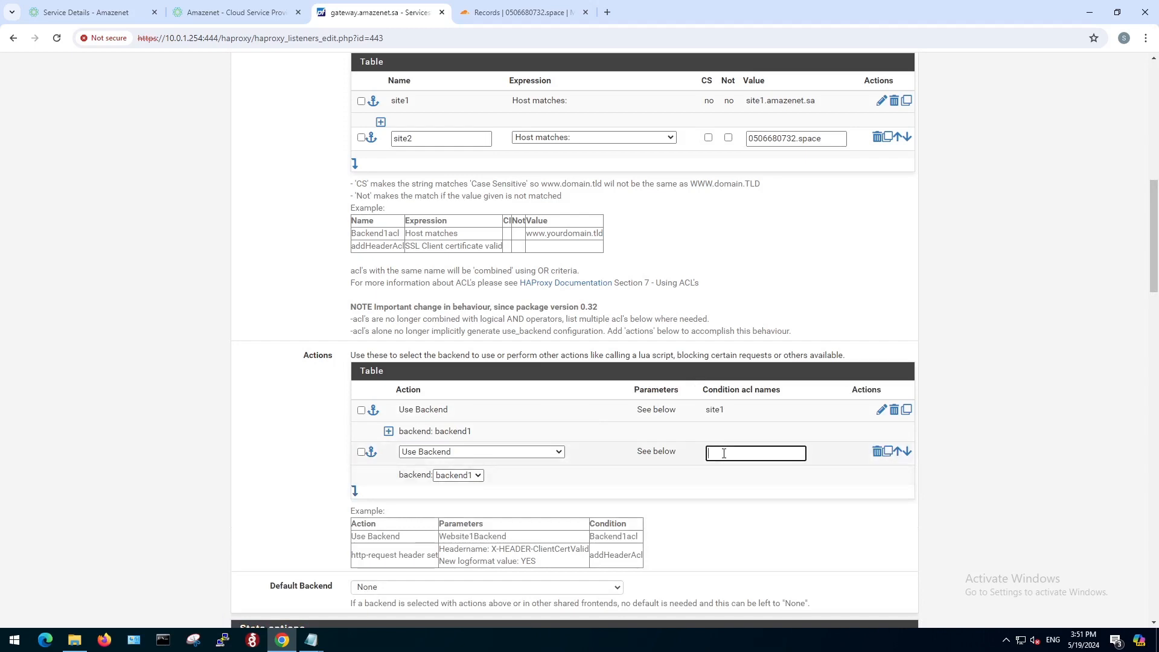
text(site2)
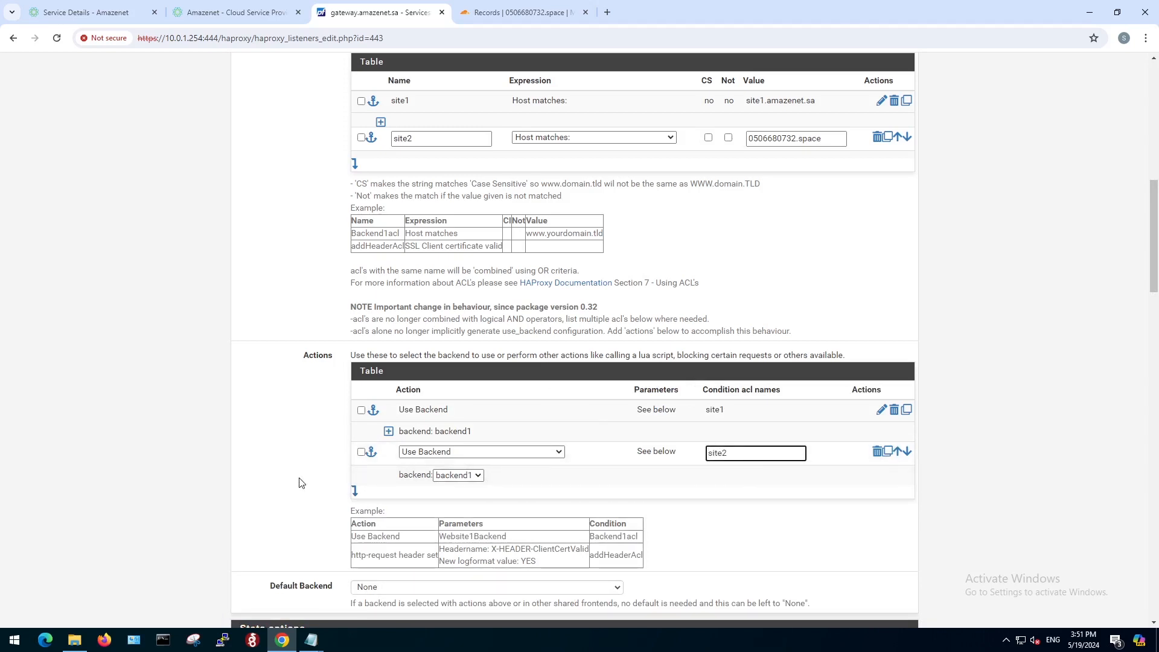
Add the Let's Encrypt wildcard certificate as an additional SSL offloading certificate and enable its CommonName and Subject Alternative Names ACLs.
scroll(300, 483, down, 9)
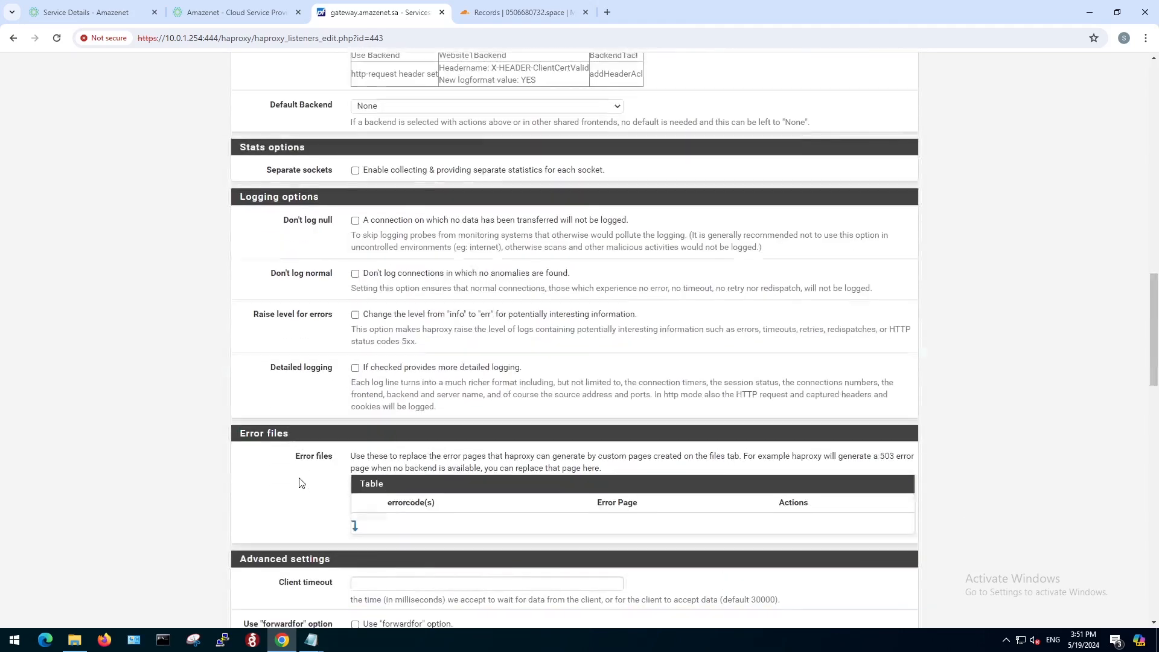
scroll(300, 482, down, 7)
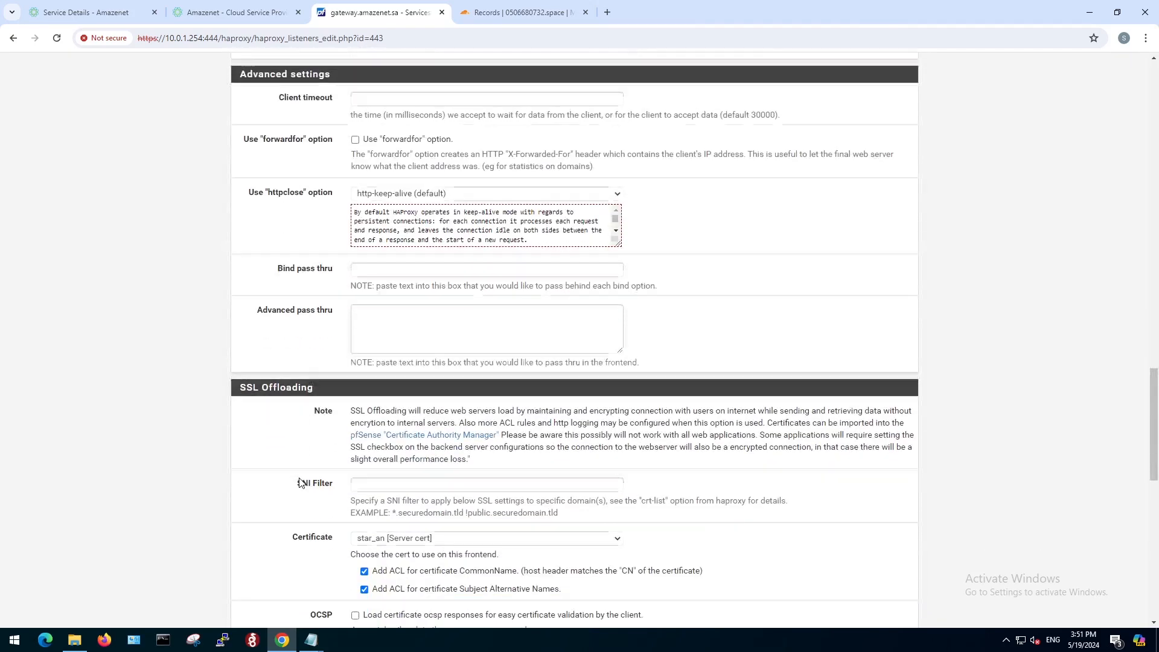
scroll(299, 515, down, 4)
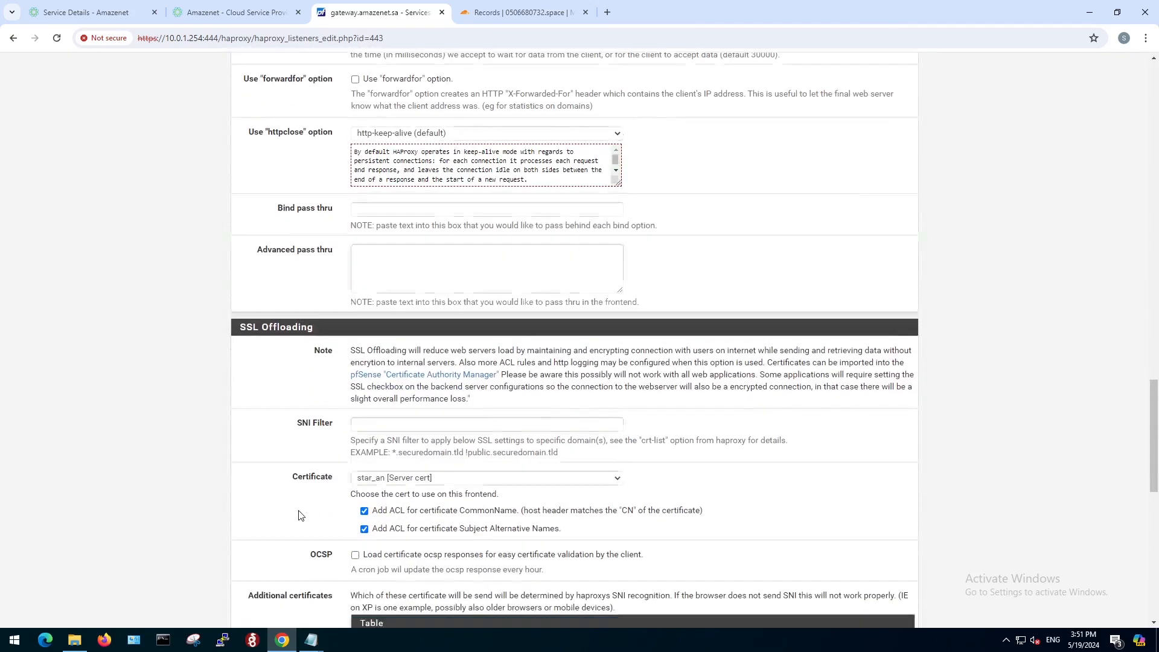
scroll(302, 515, down, 2)
scroll(301, 507, up, 1)
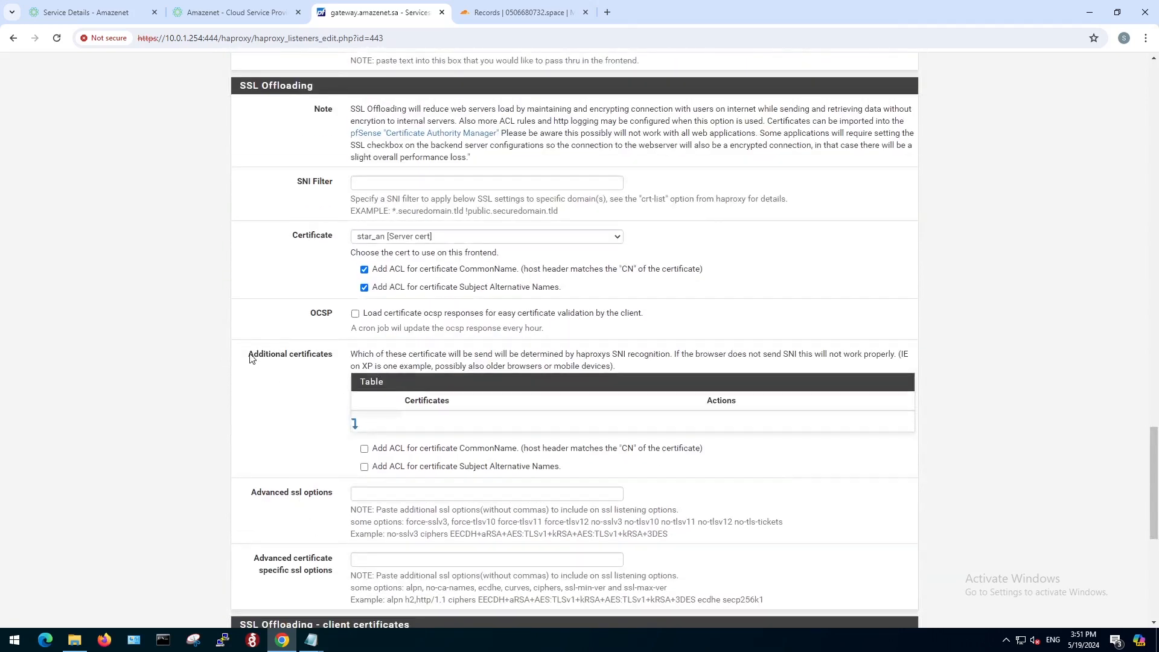
drag(239, 357, 323, 362)
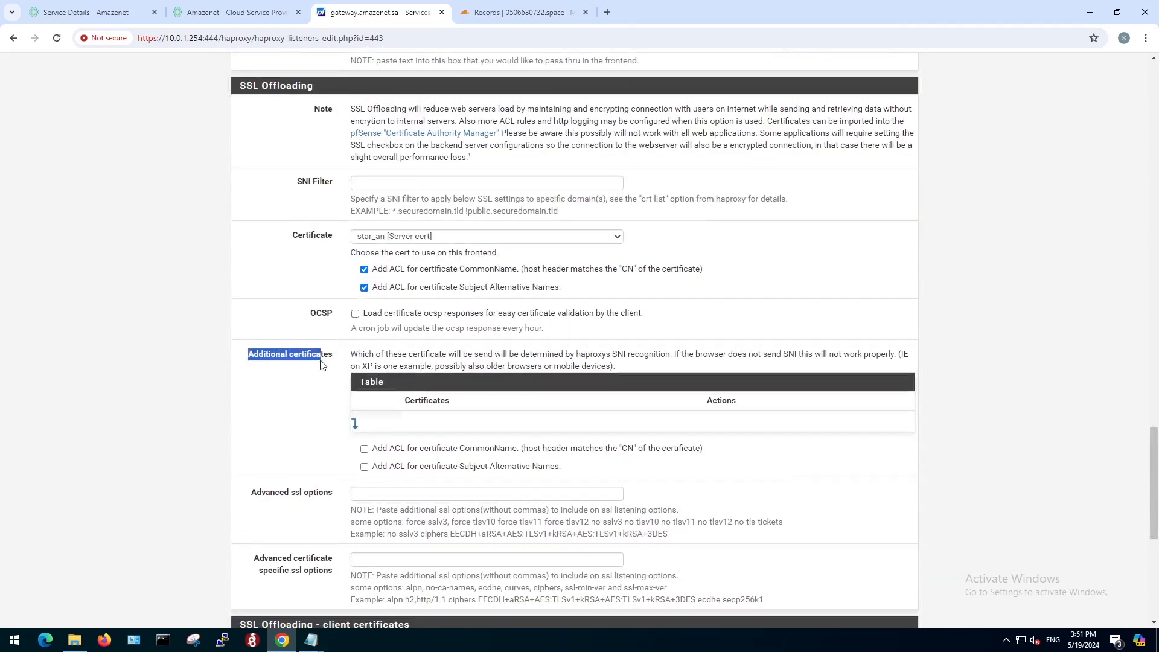
click(322, 414)
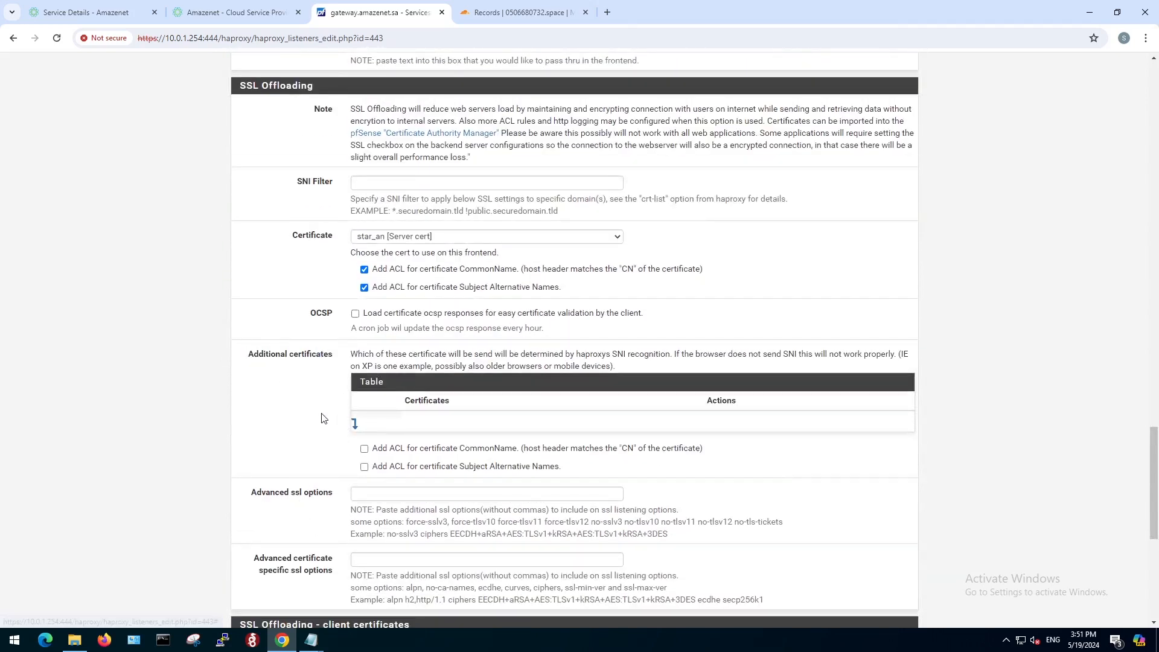
click(355, 426)
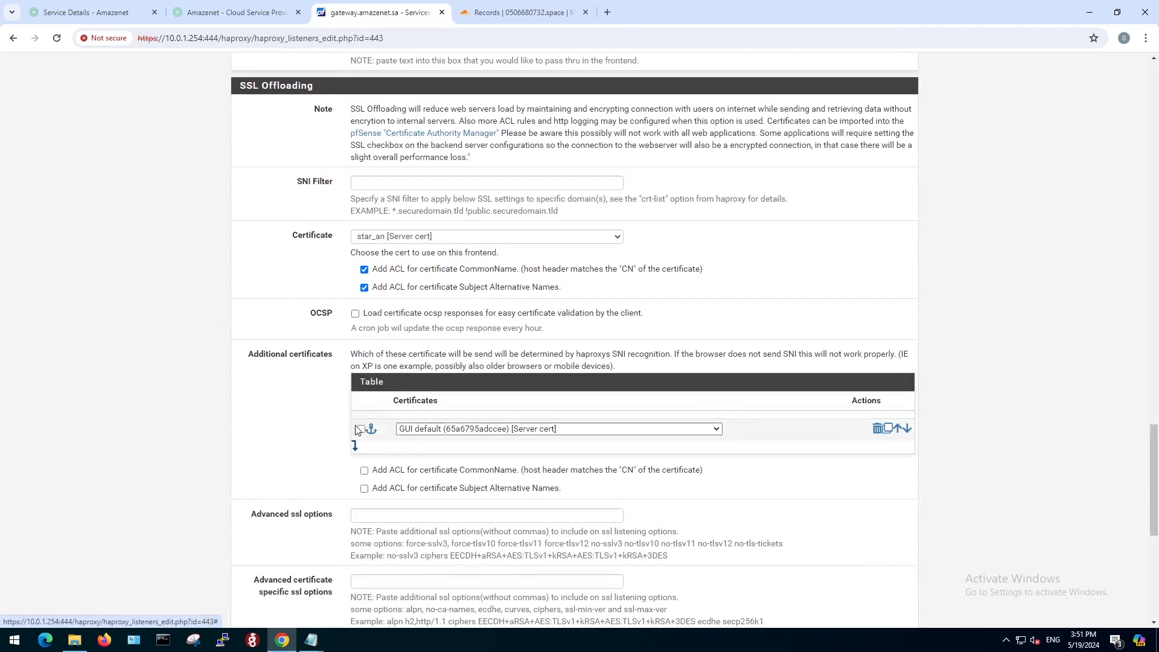
click(500, 430)
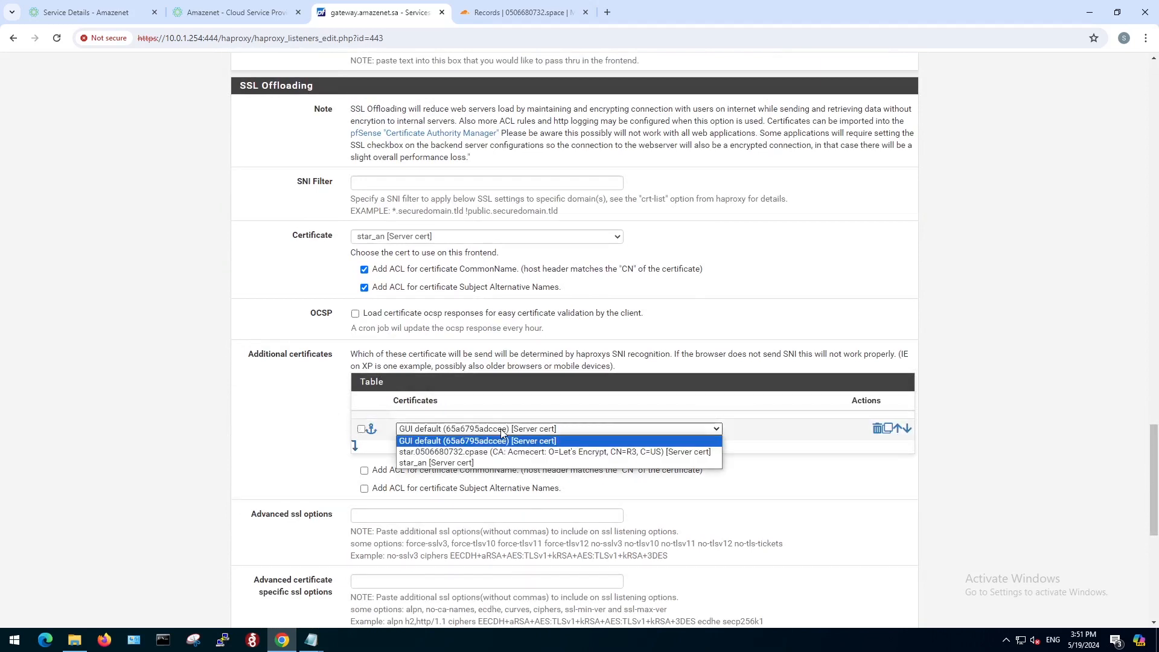
click(474, 452)
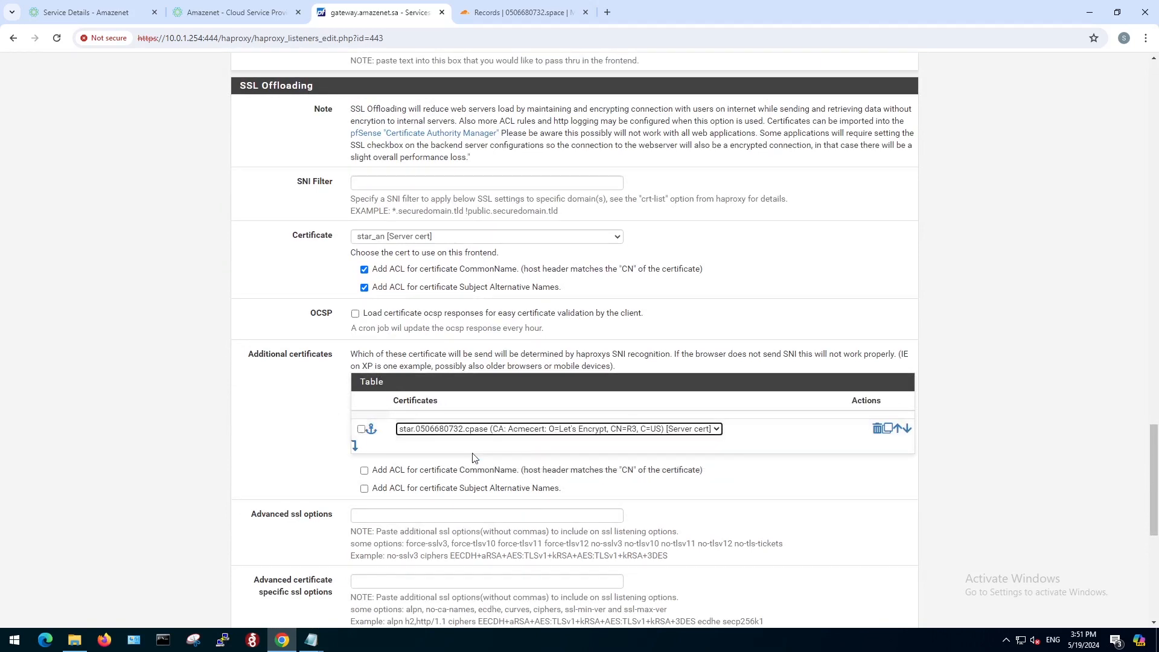
click(364, 470)
click(365, 489)
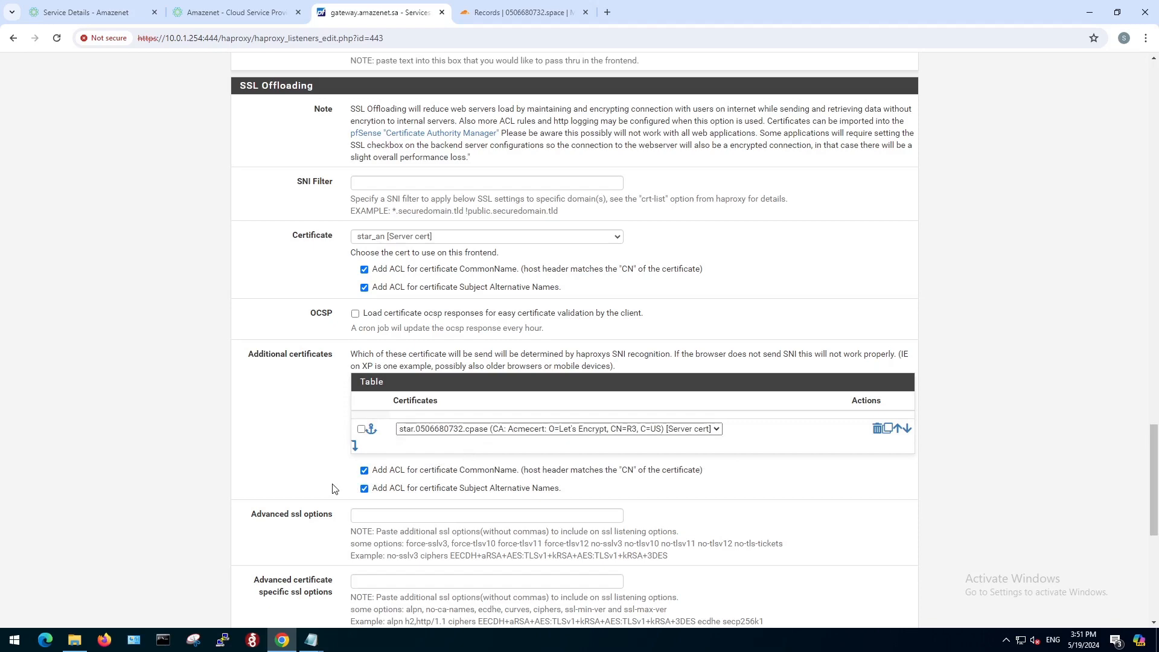
Save the 443 frontend and apply the changed HAProxy configuration.
scroll(331, 488, down, 7)
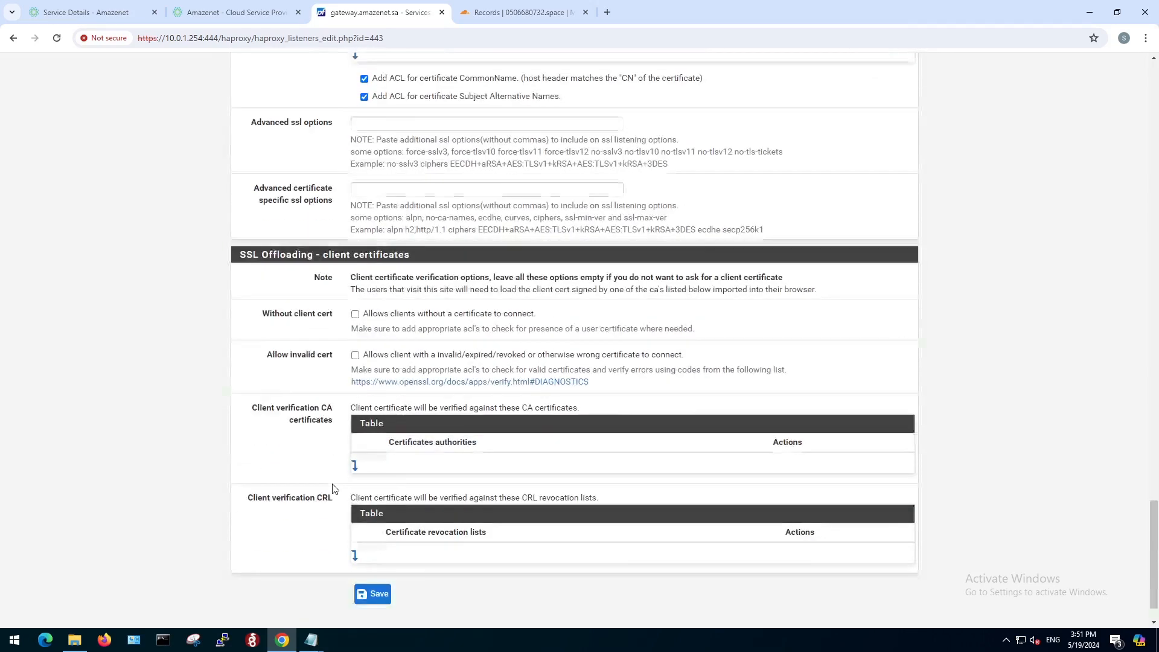
click(374, 564)
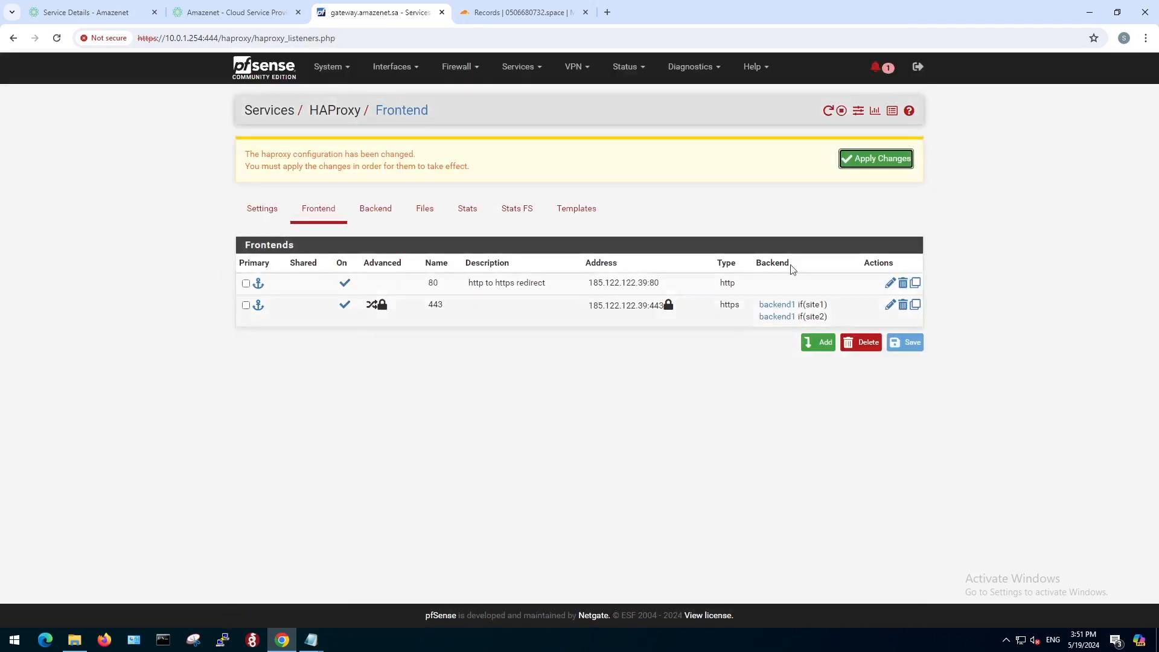
click(861, 166)
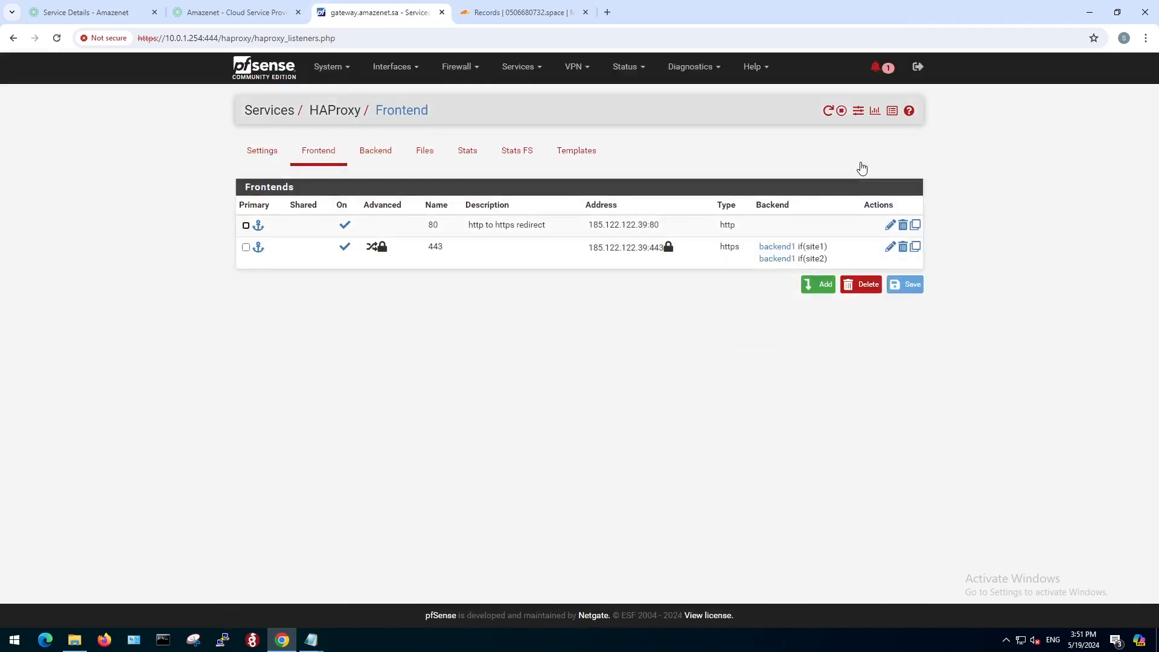
Switch to the Cloudflare DNS records and check the A record of the second site's root domain.
click(520, 14)
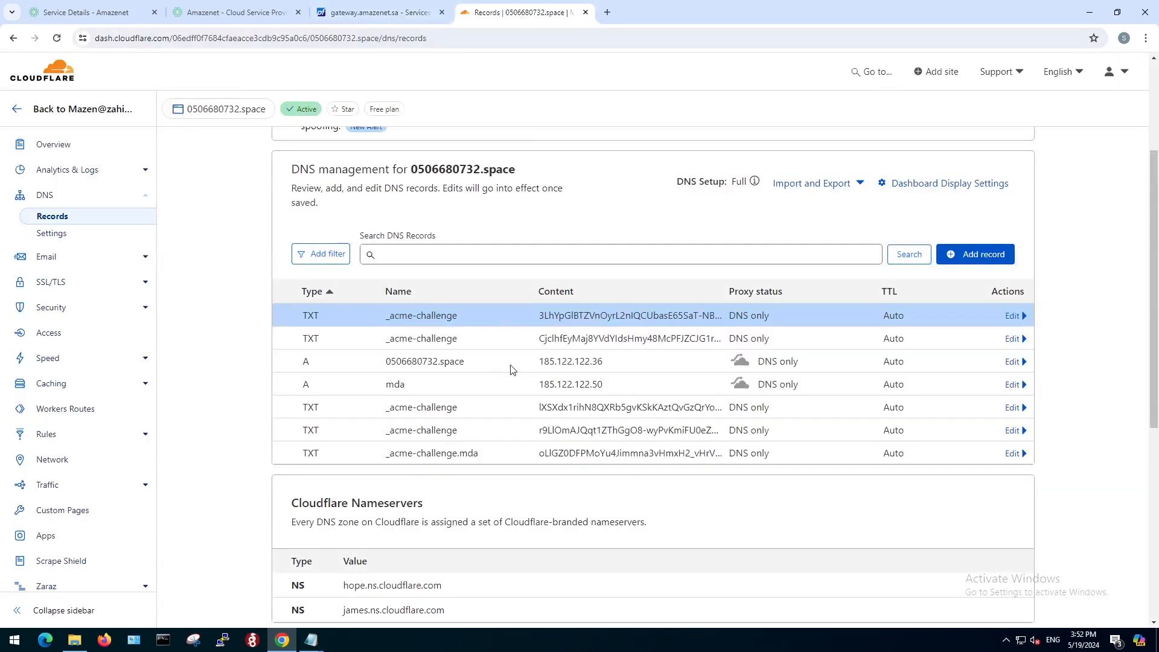
drag(604, 362, 376, 371)
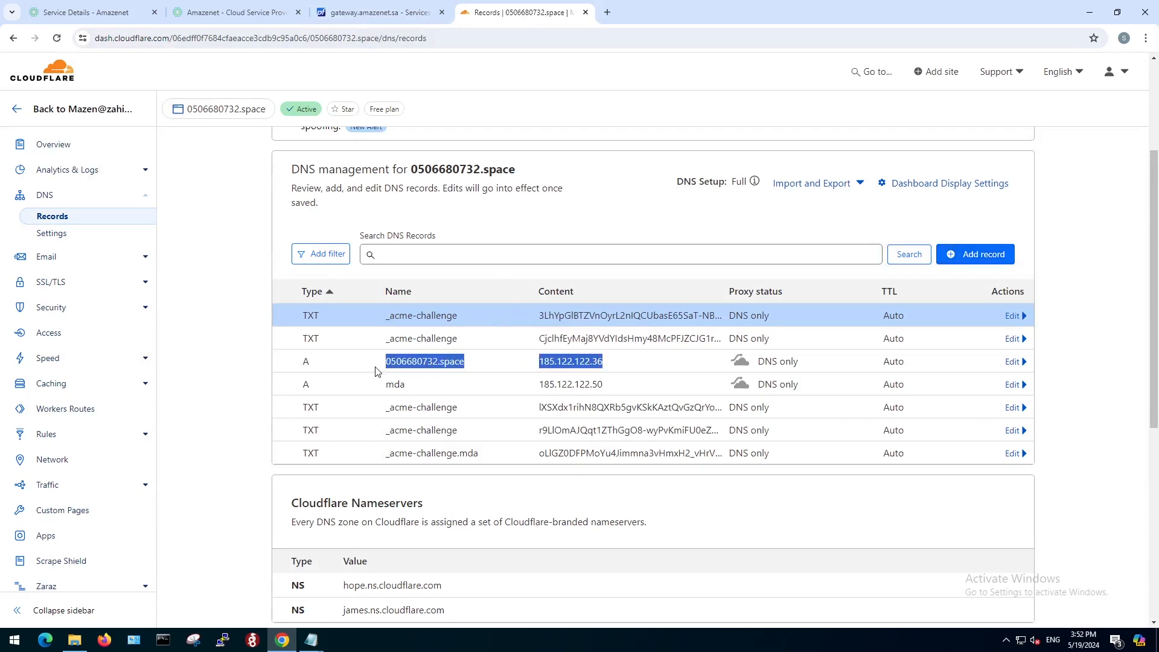
click(551, 371)
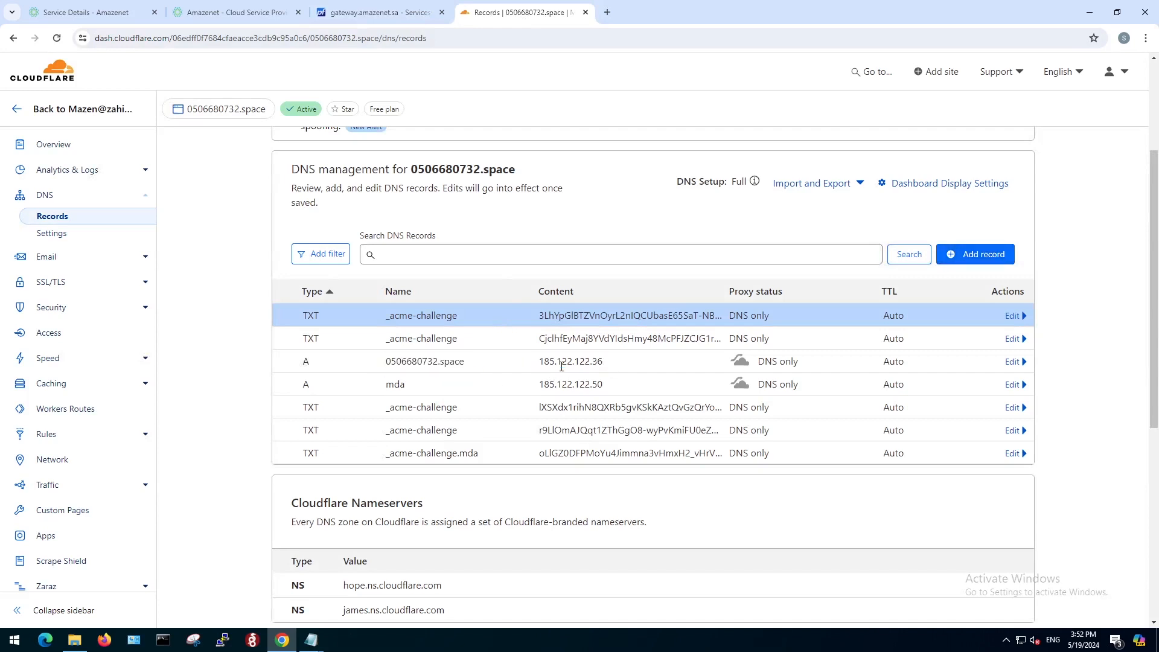
Open the second site's root domain in a new browser tab to test its publication.
click(609, 12)
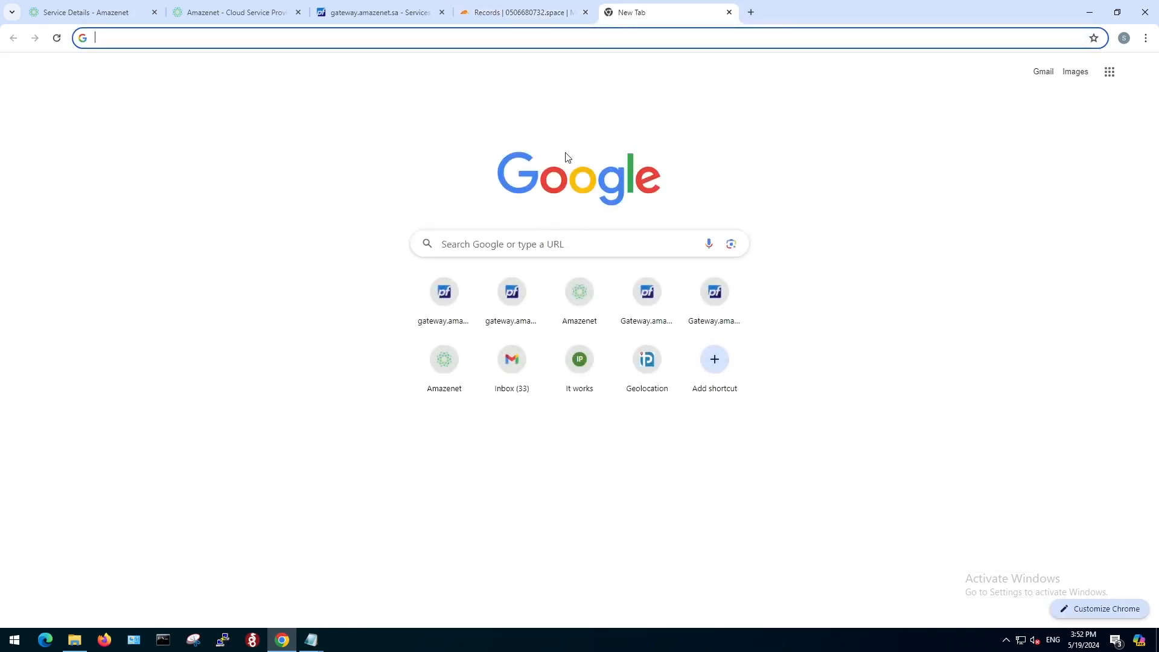
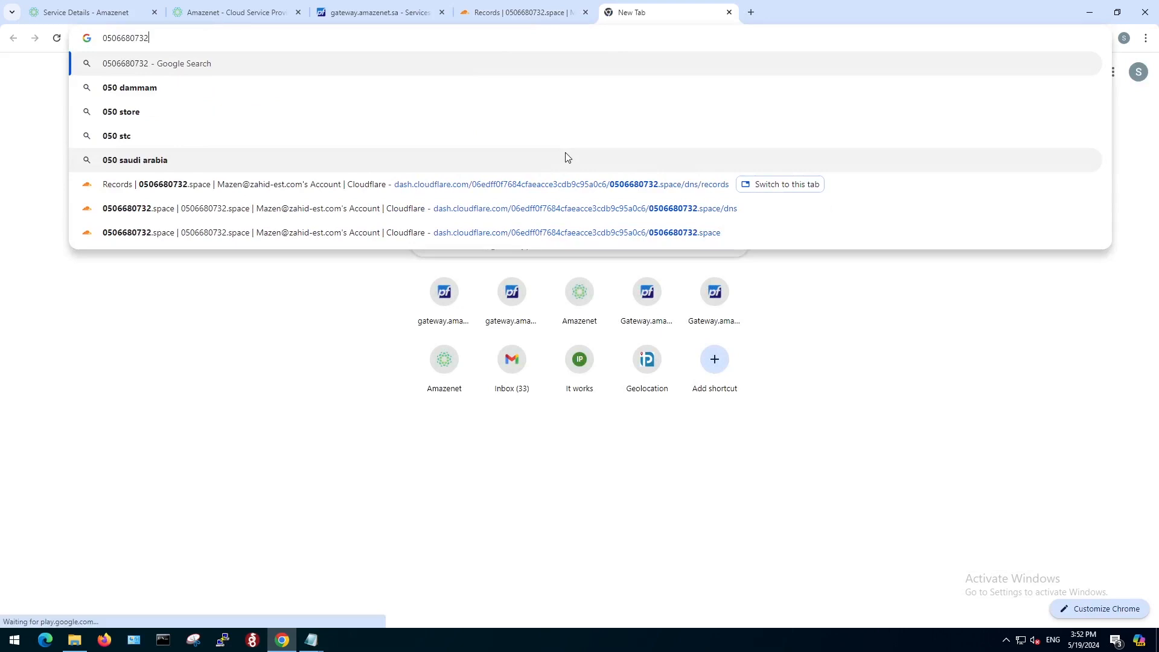
text(.space)
key(Return)
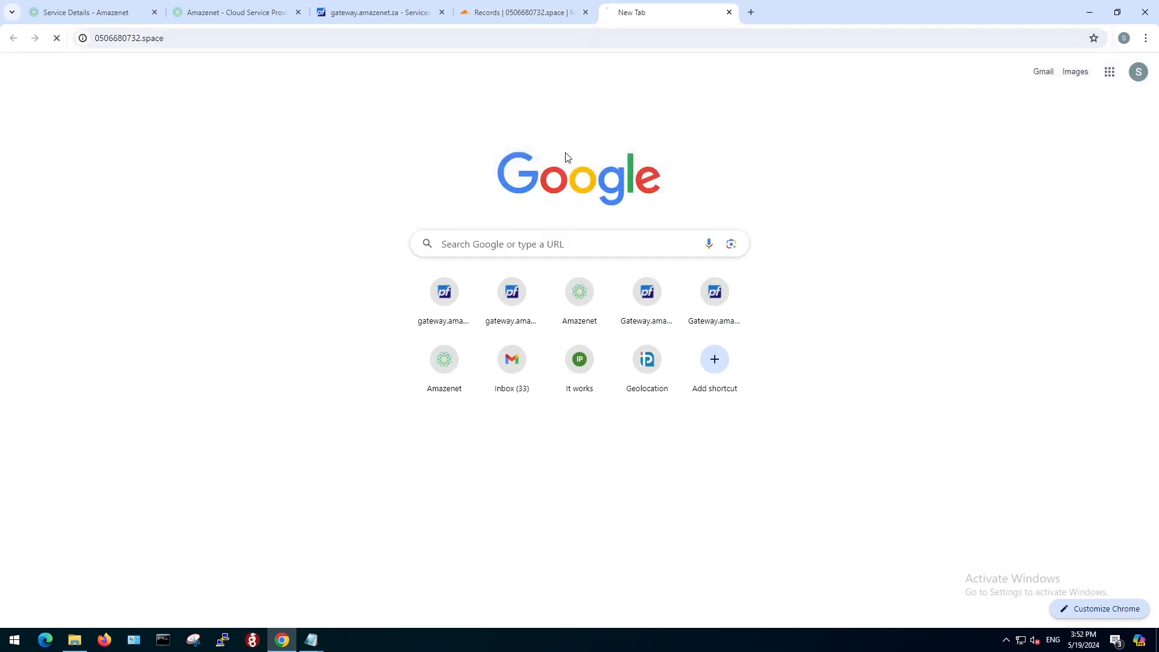